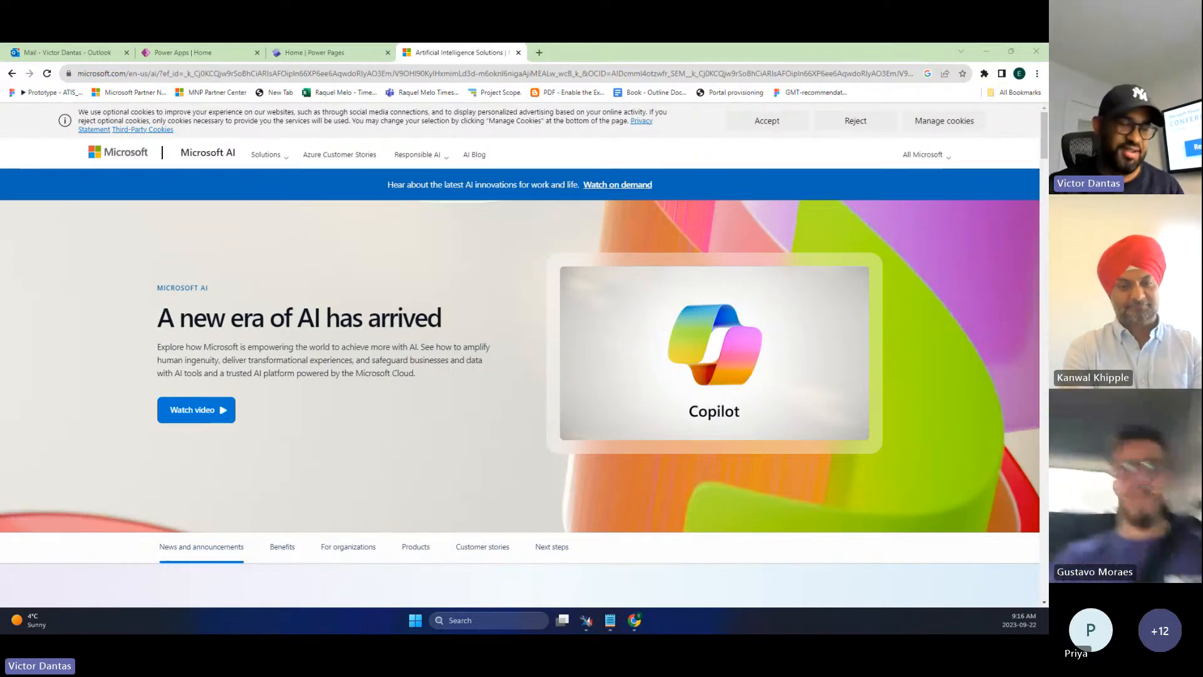
- Switch to the Power Apps Home browser tab
click(200, 54)
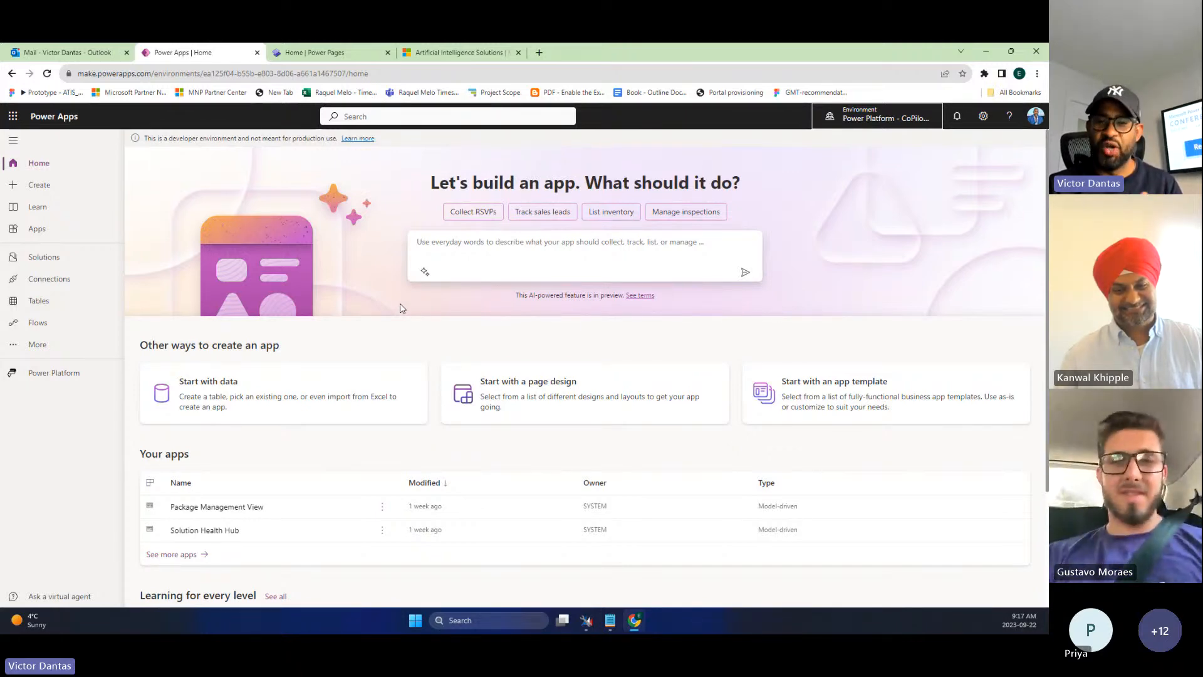
- Load the Power Platform admin center environments page in a new tab
click(539, 52)
text(admin)
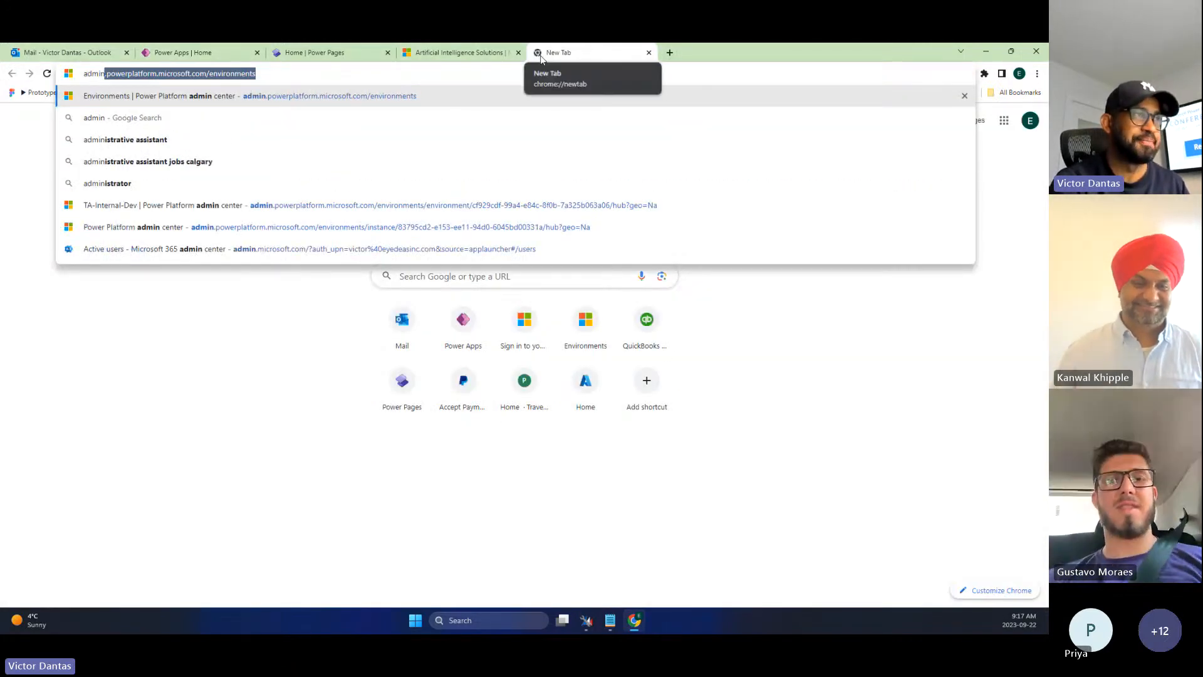
key(Return)
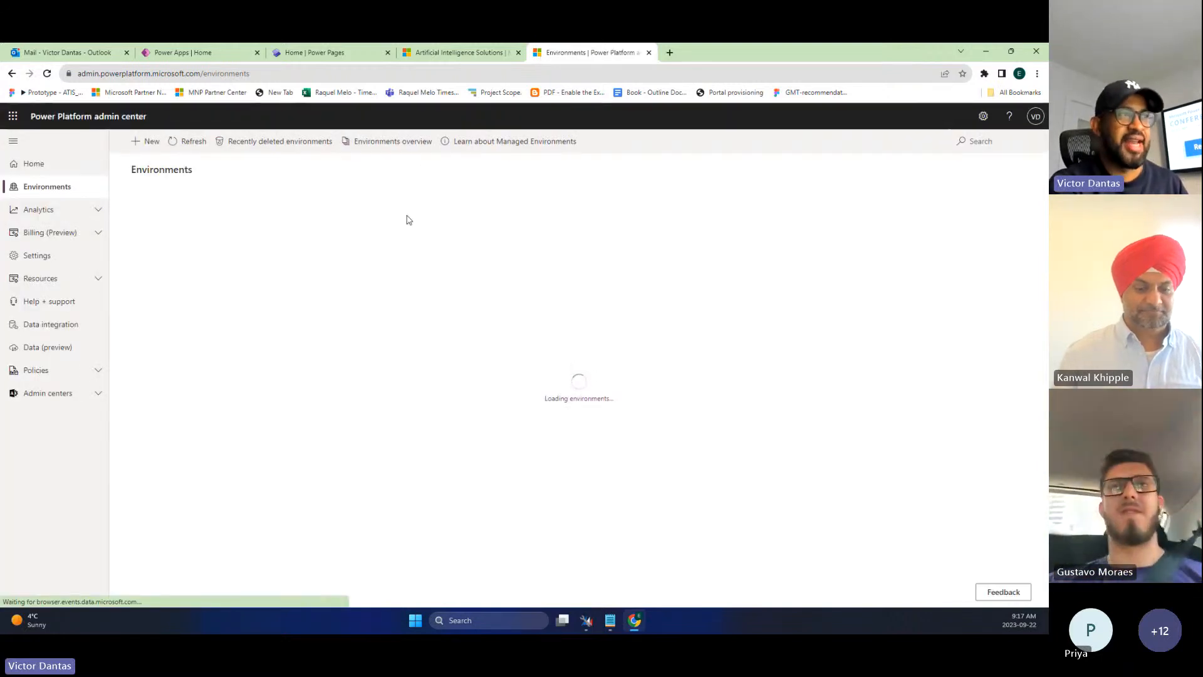
- Preview a new environment with Region United States and Type Developer, then cancel it
click(146, 144)
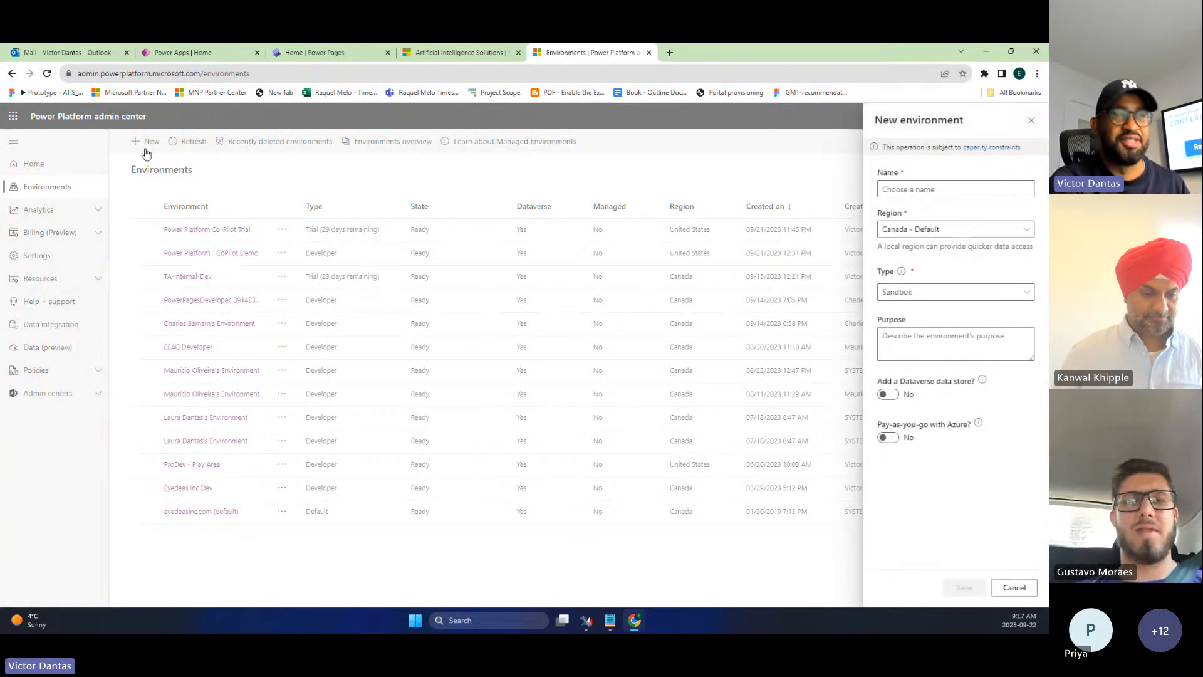
click(947, 231)
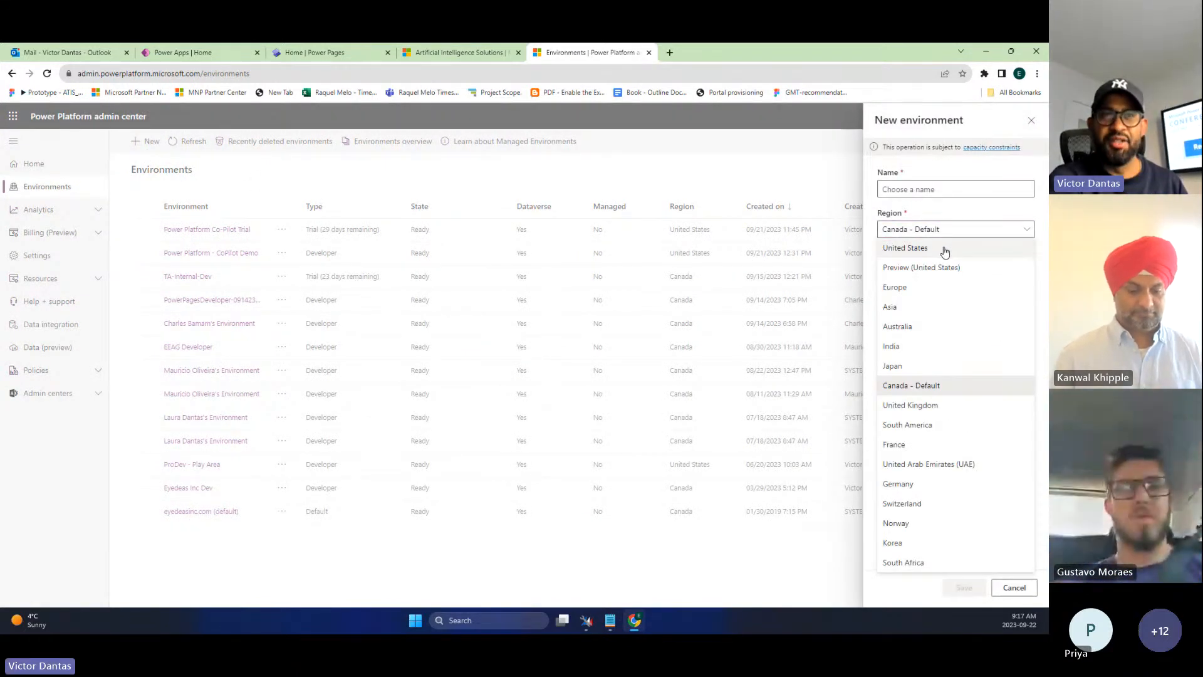
click(943, 250)
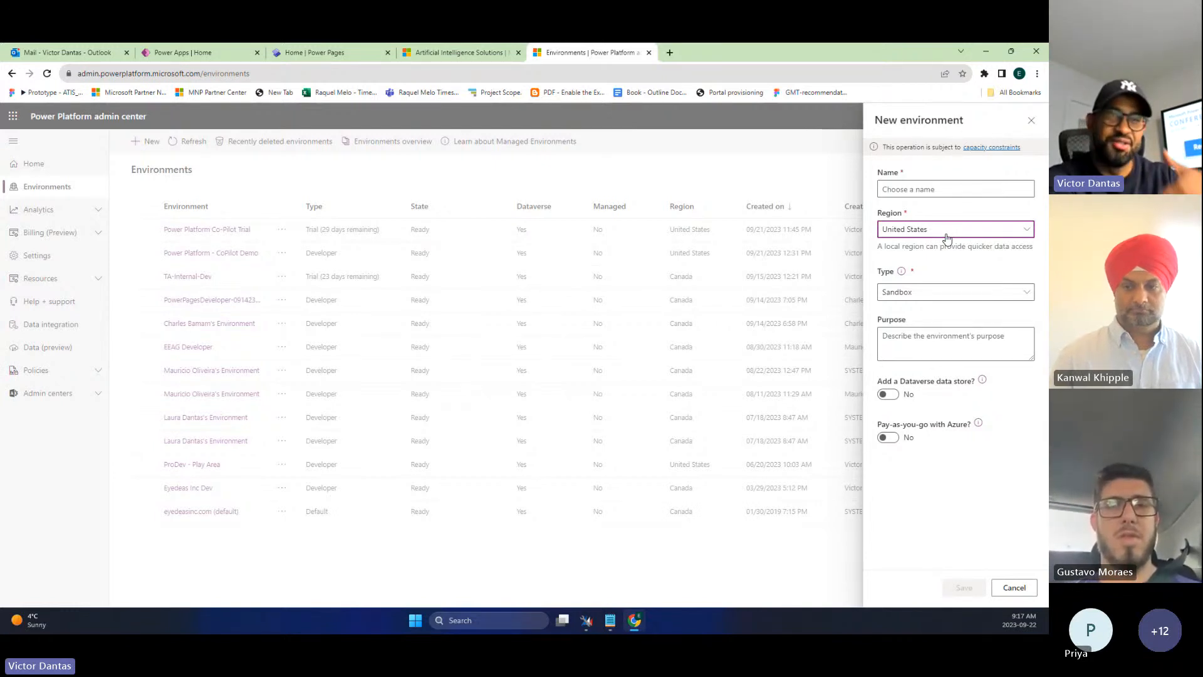
click(943, 293)
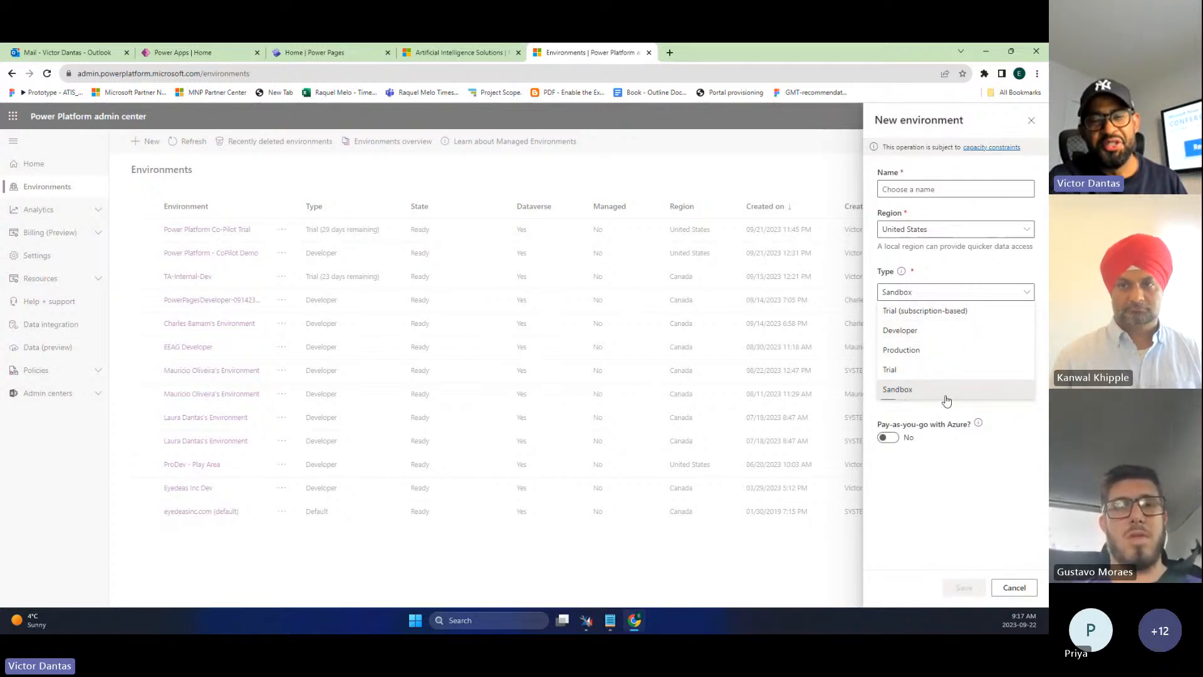
click(932, 330)
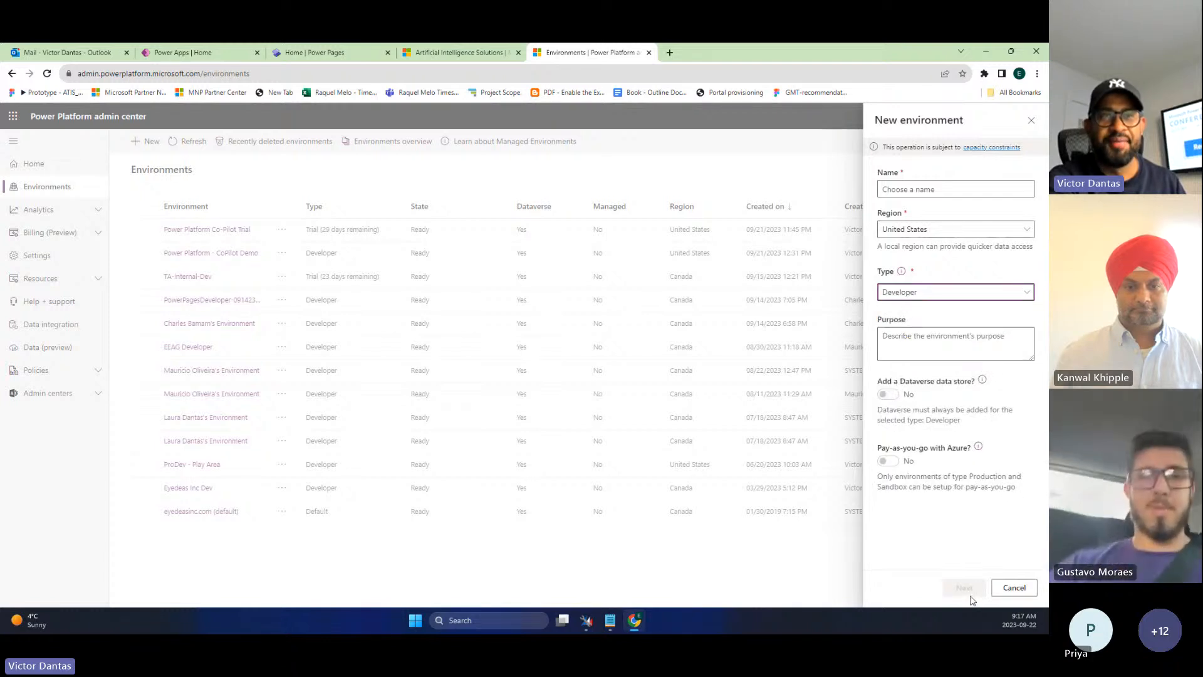
click(1010, 587)
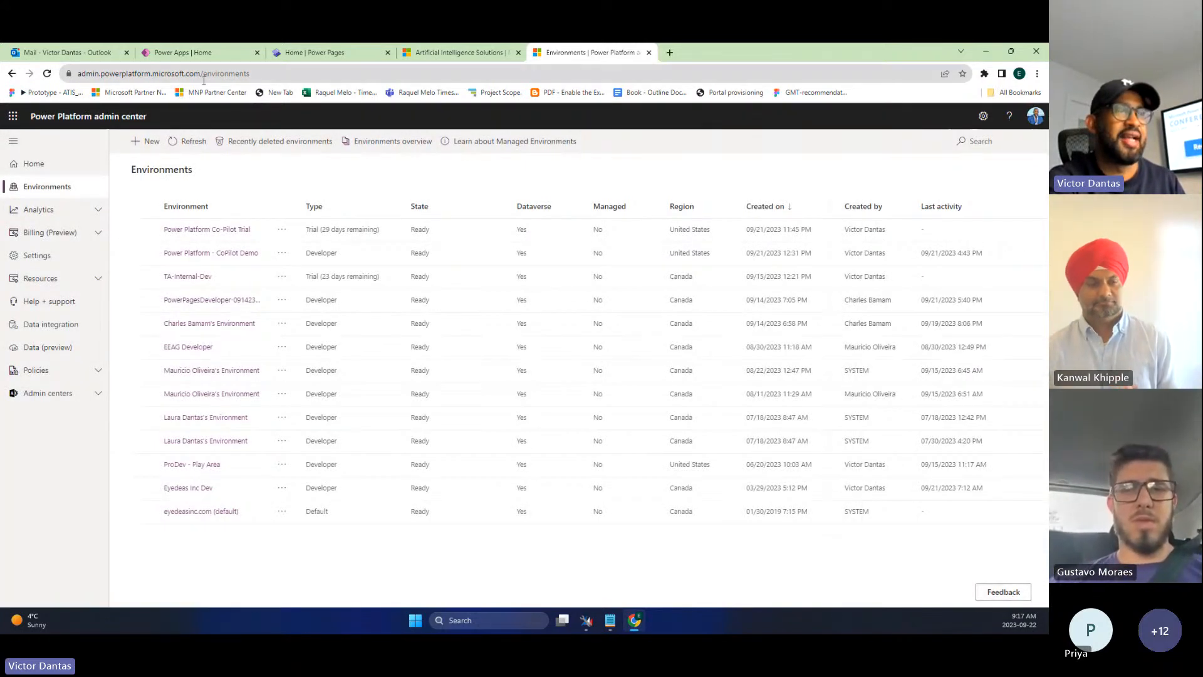
- Ask Power Apps Copilot to 'Build an app to track sales leads'
click(205, 56)
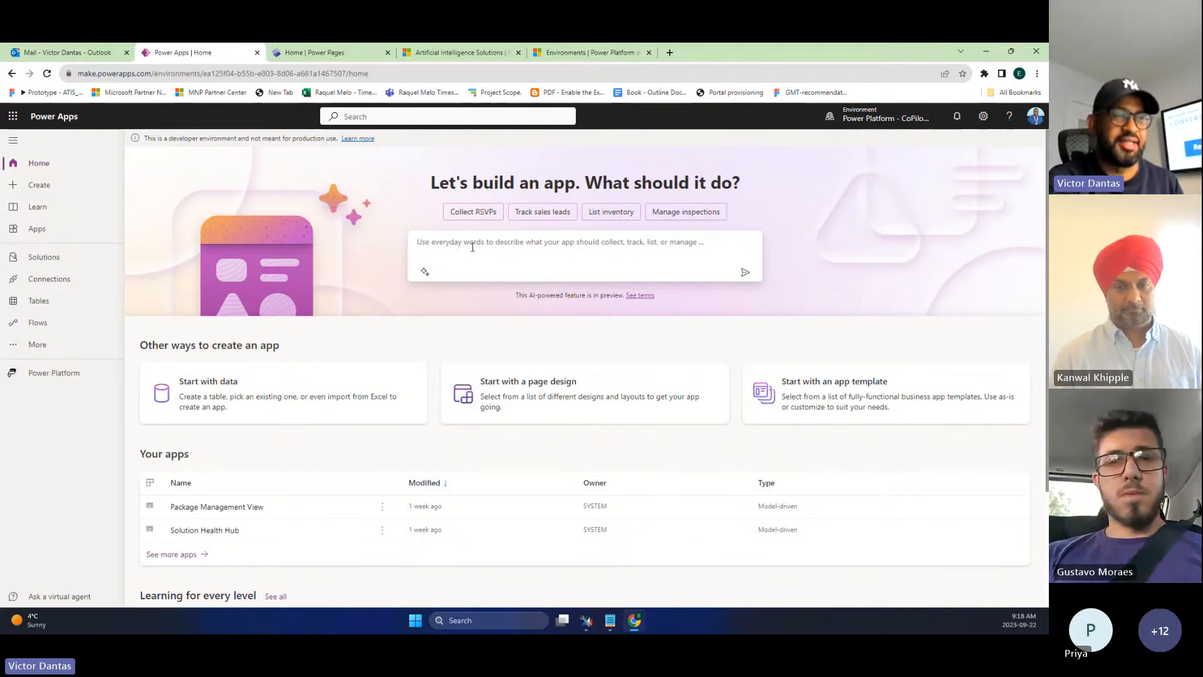
text(bUild)
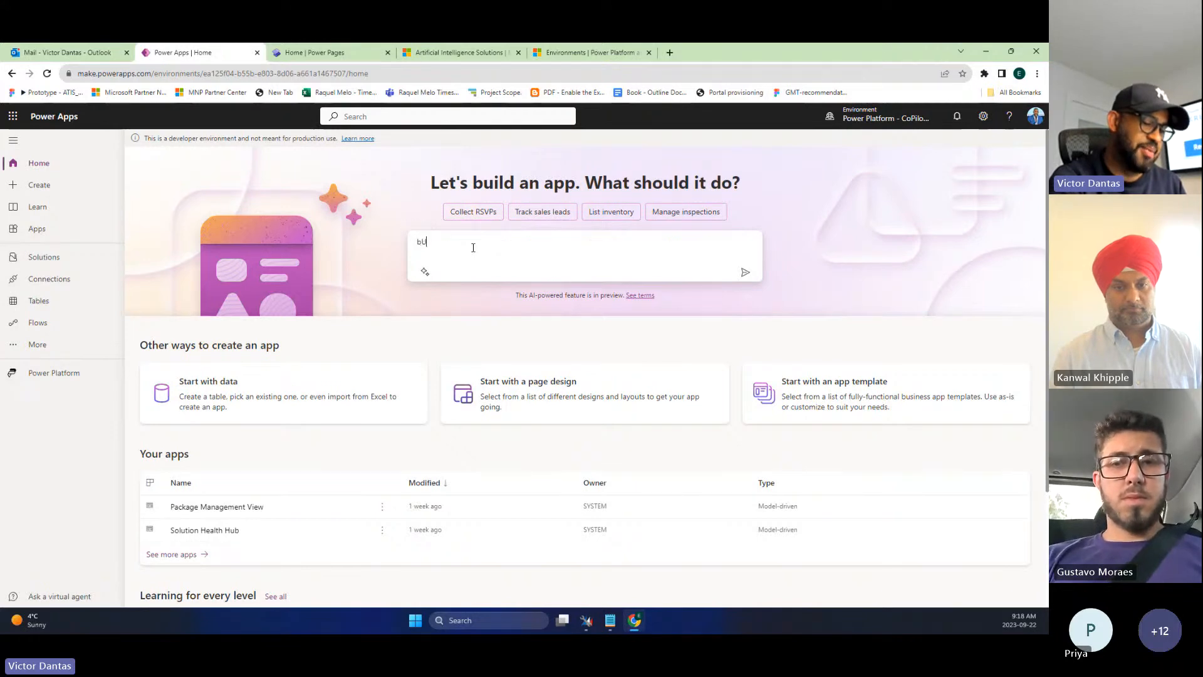
key(BackSpace)
key(BackSpace)
key(BackSpace)
key(BackSpace)
key(BackSpace)
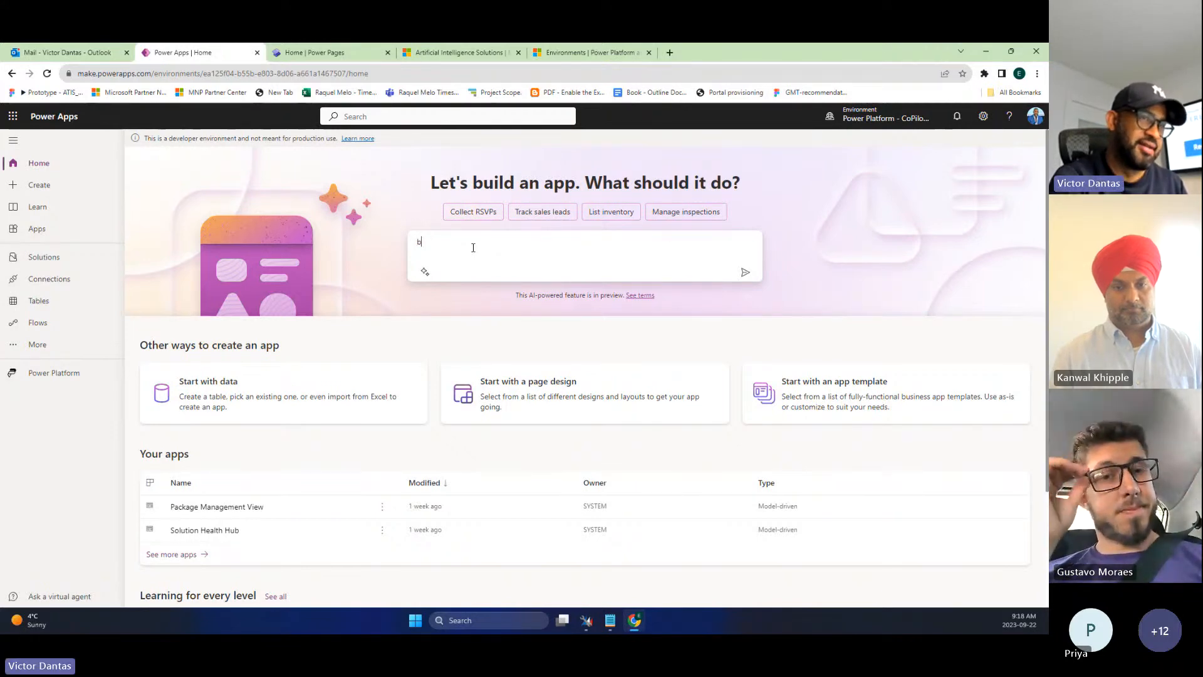
text(Build )
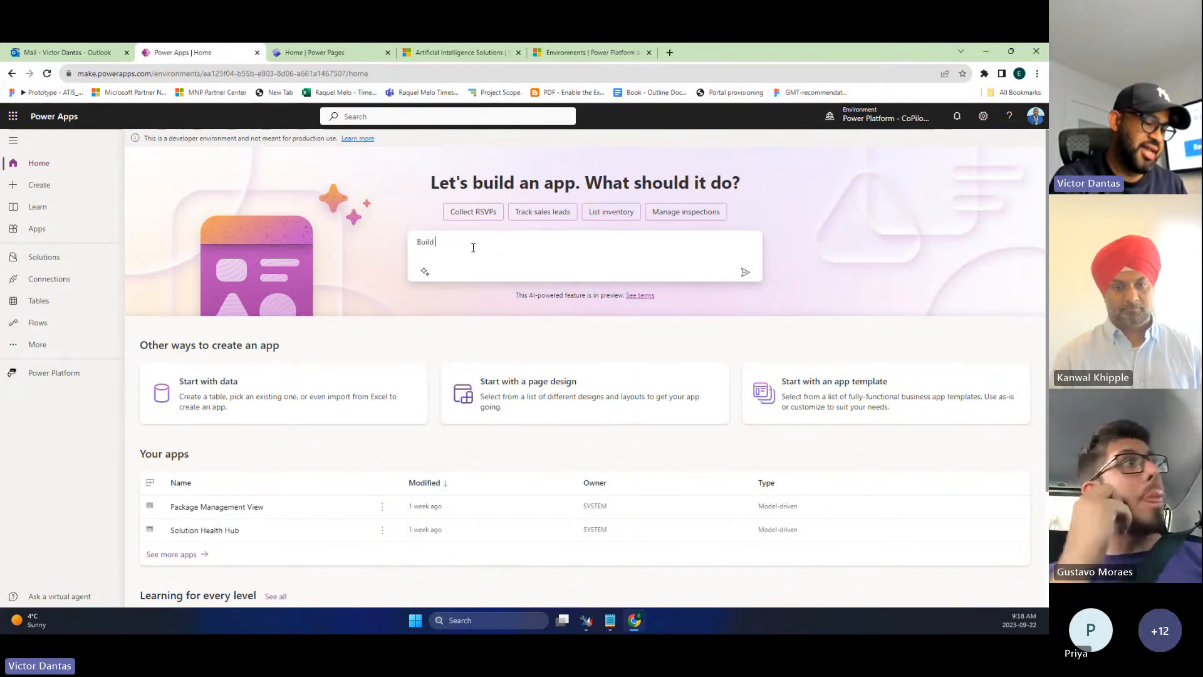
text(an app to trac)
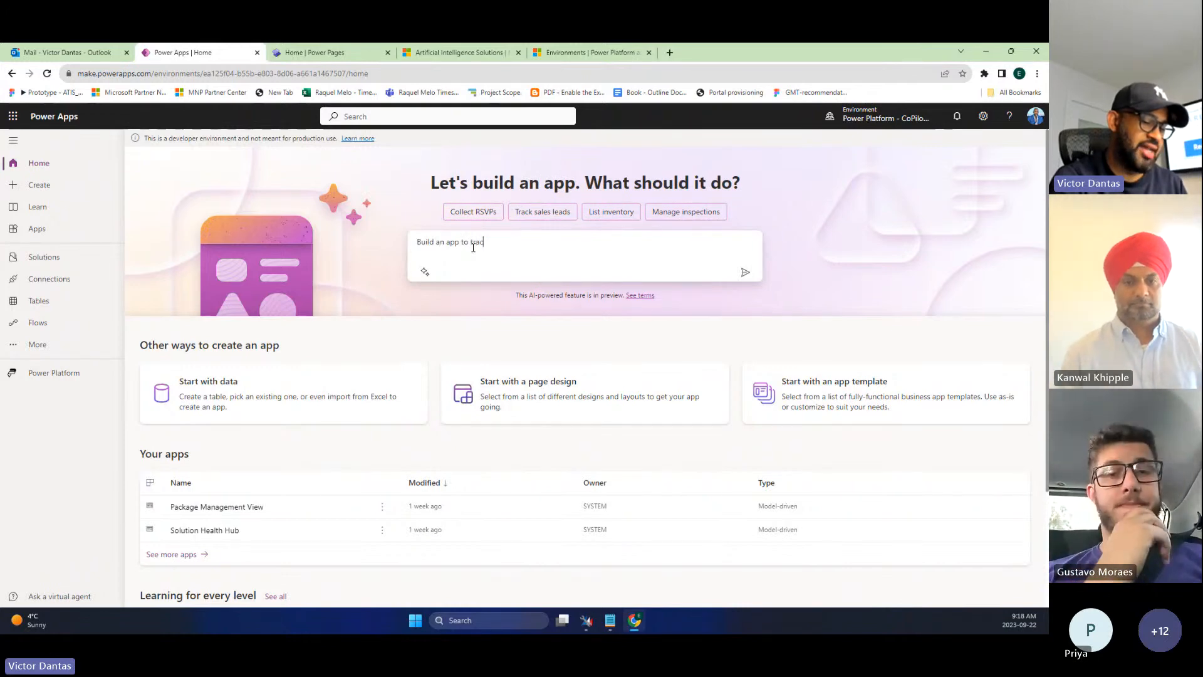
text(k sales leads)
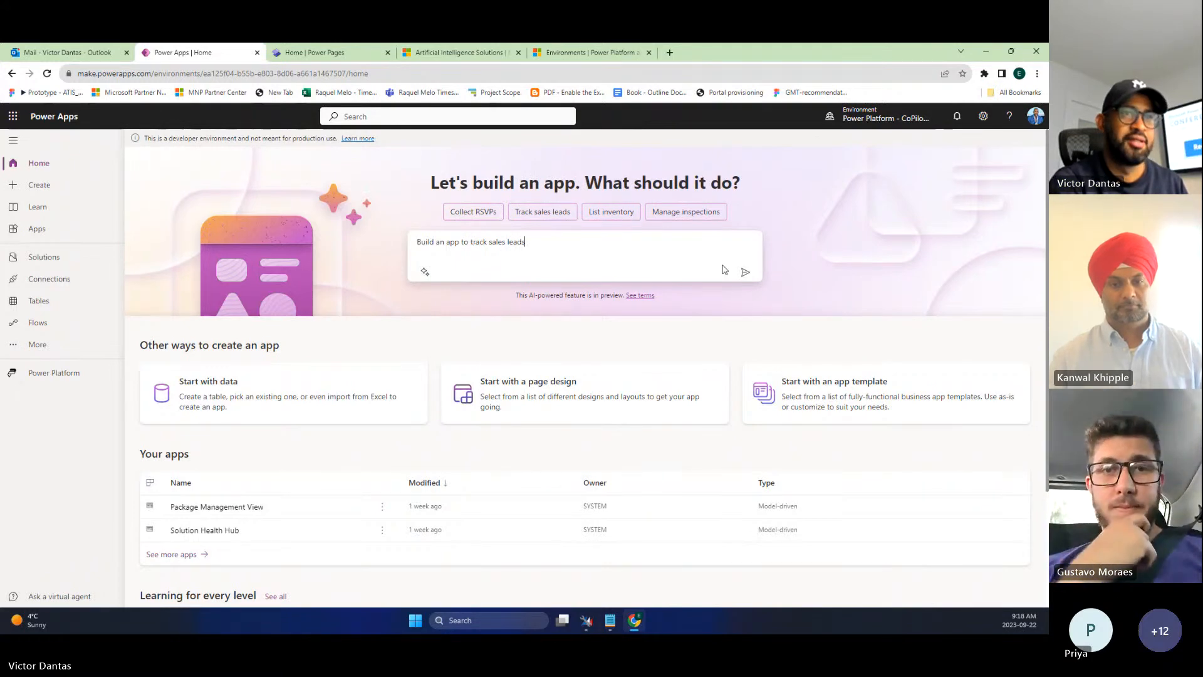
click(744, 272)
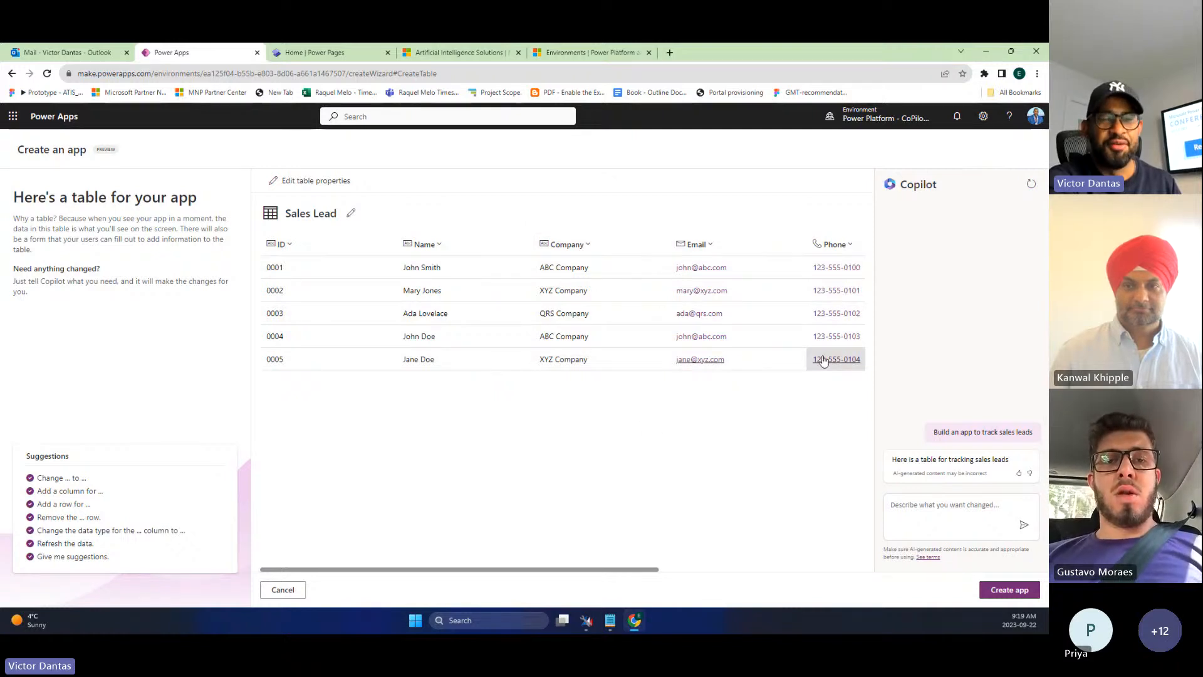
- Once Copilot drafts the Sales Lead table, focus the 'Describe what you want changed' box
click(933, 503)
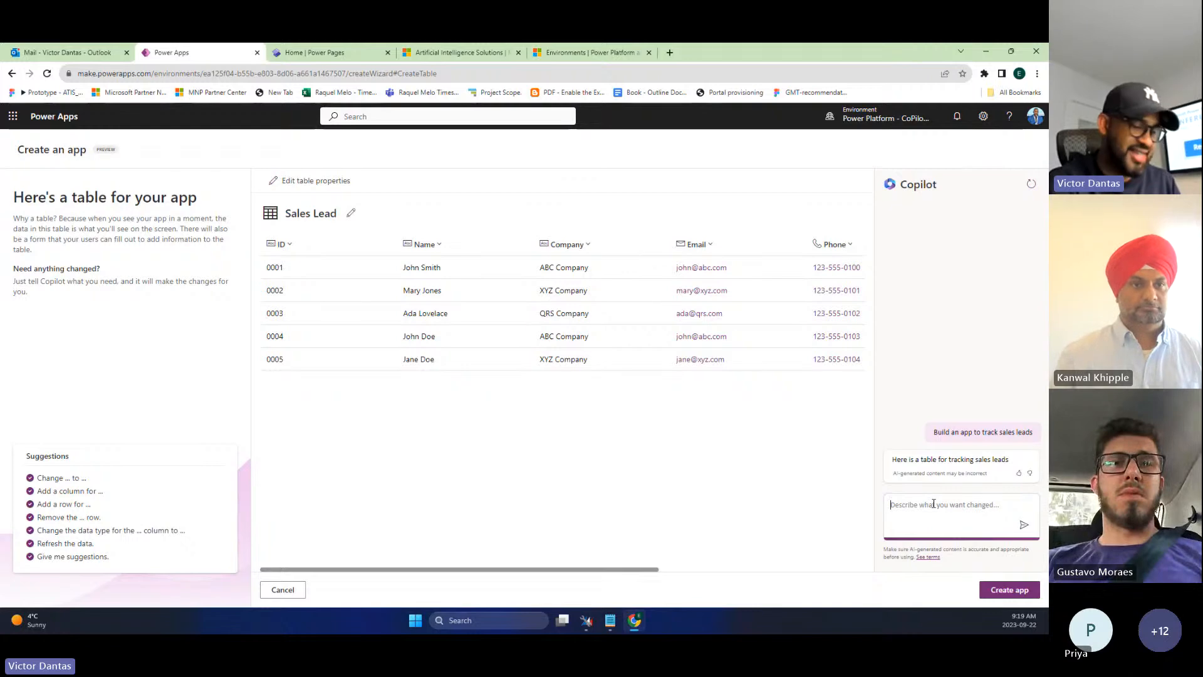
- Ask Copilot to 'Please add a url column to my table' and scroll to view it
text(Please)
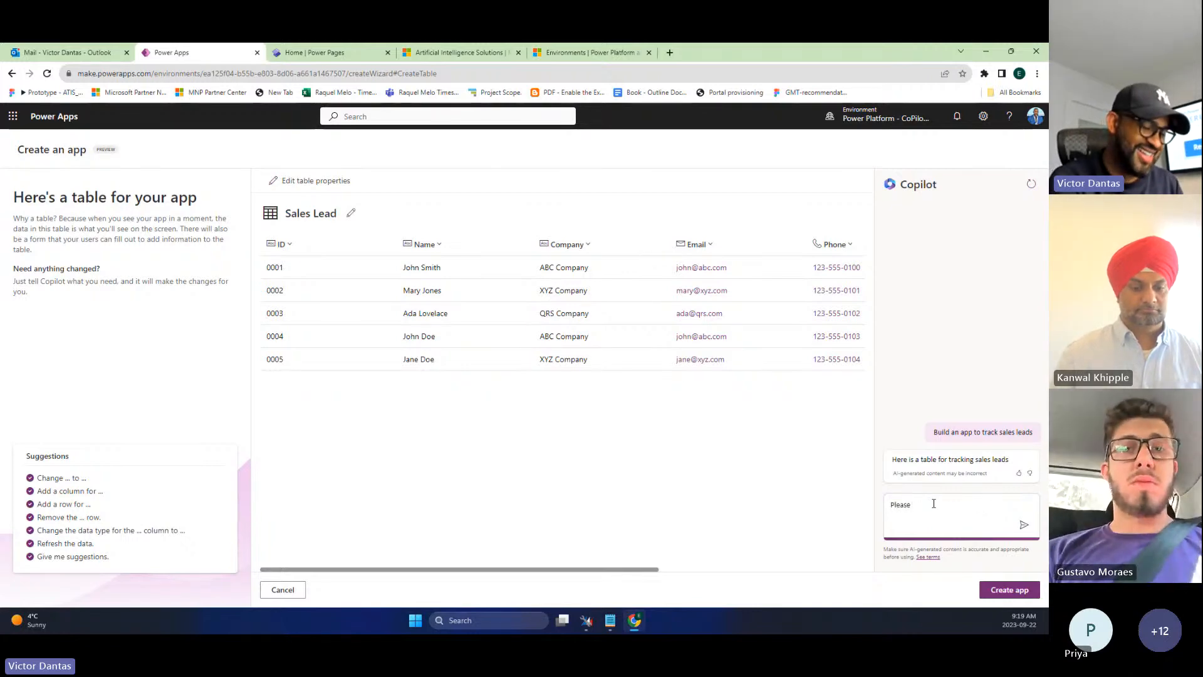
text( add a)
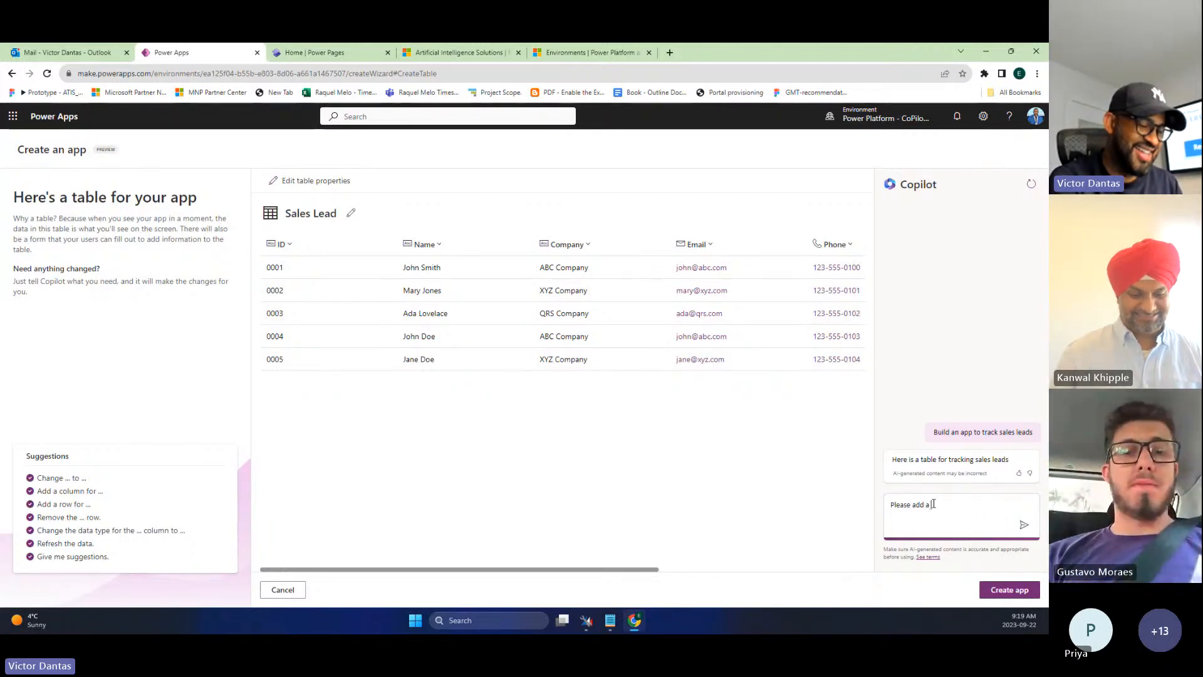
text( url co)
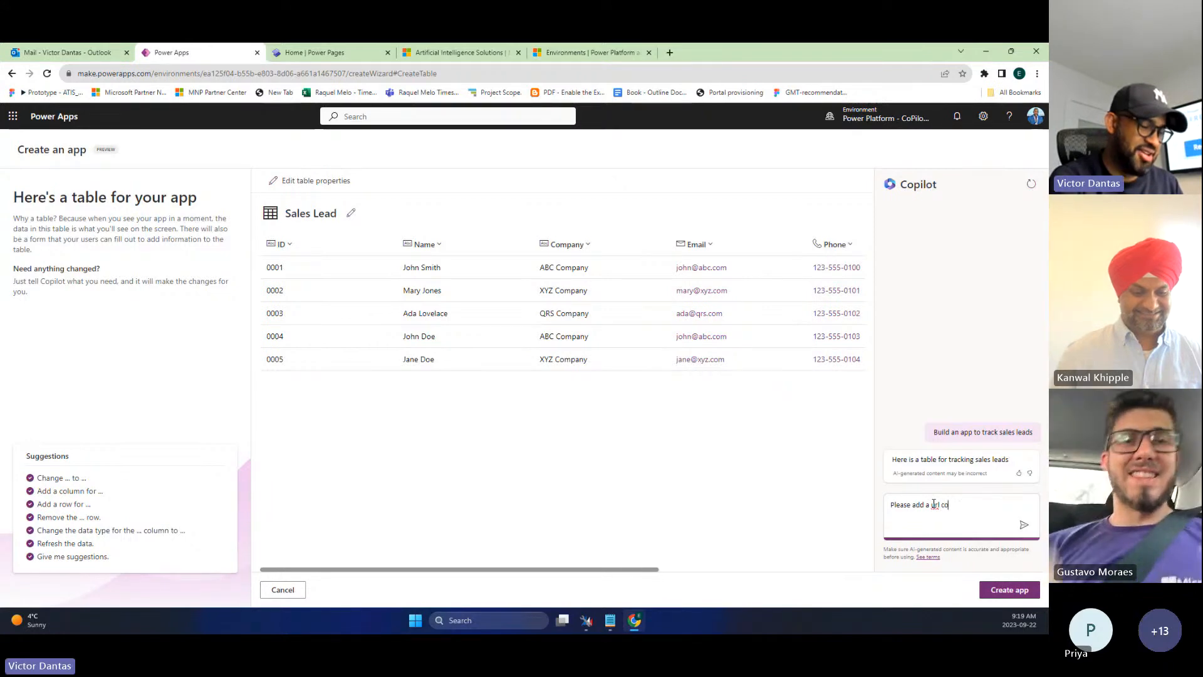
text(lumn to my)
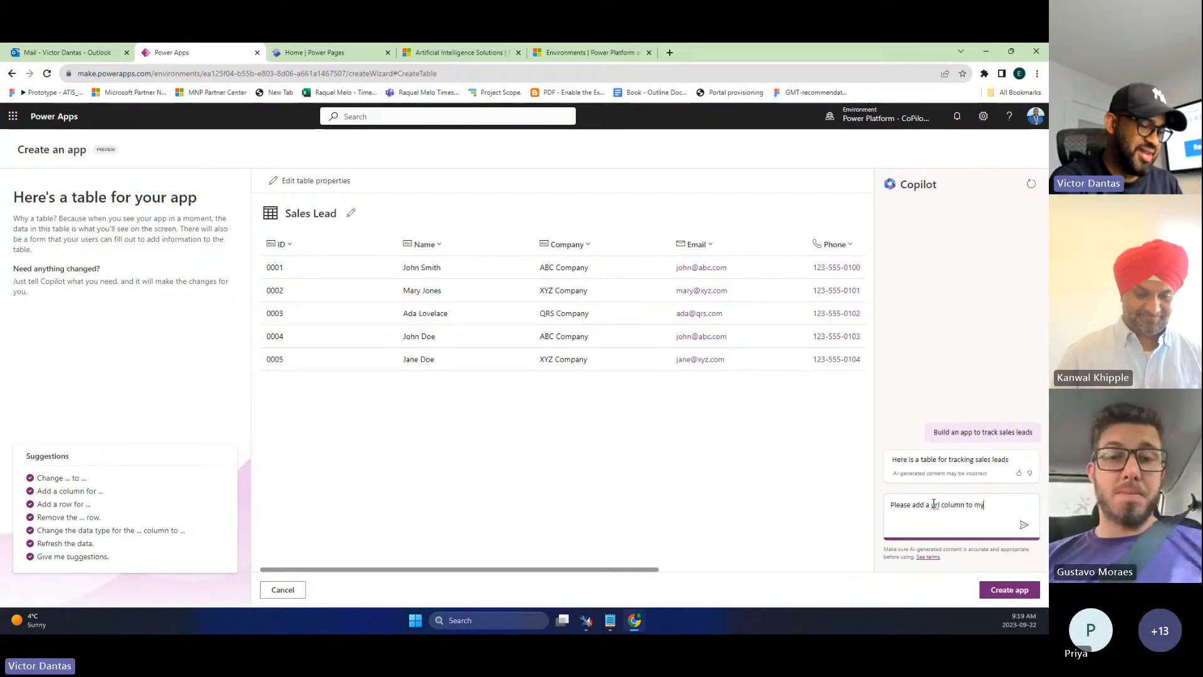
text( tab)
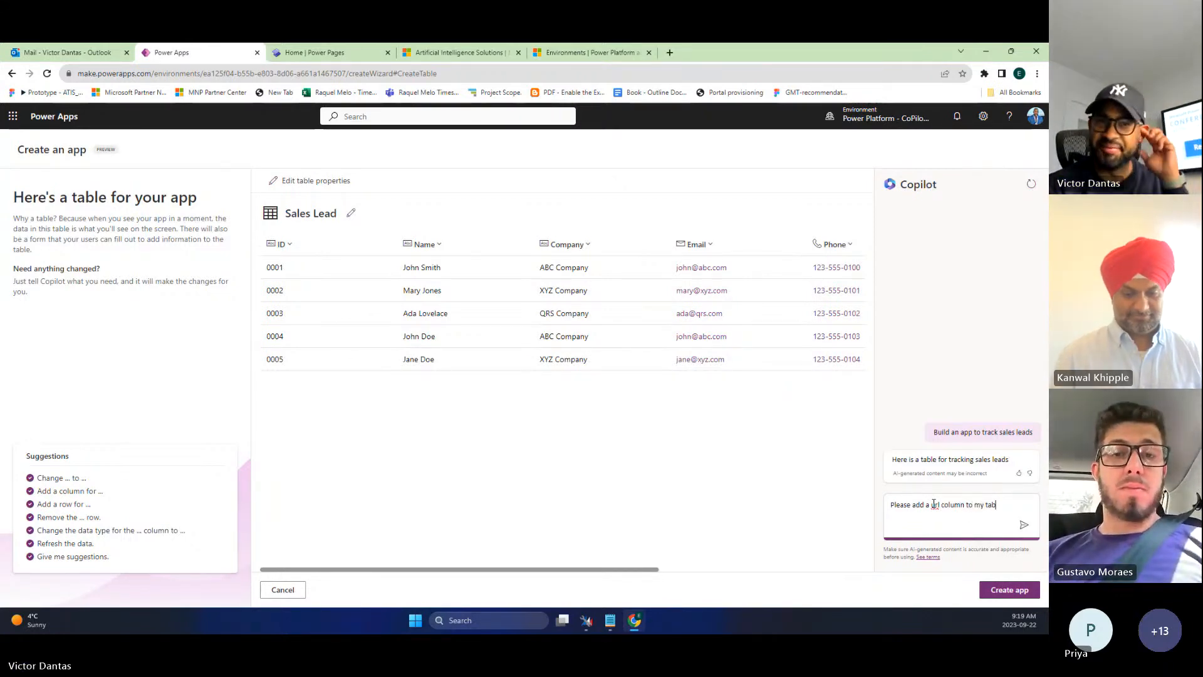
text(le)
key(Return)
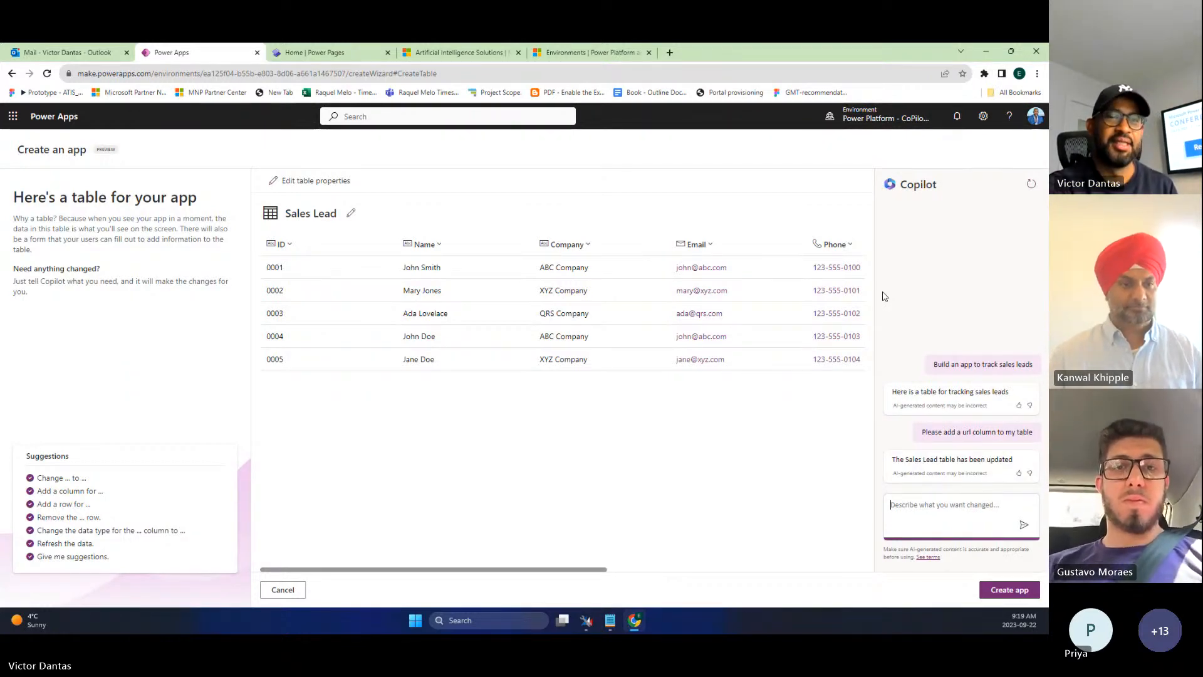
drag(597, 570, 877, 567)
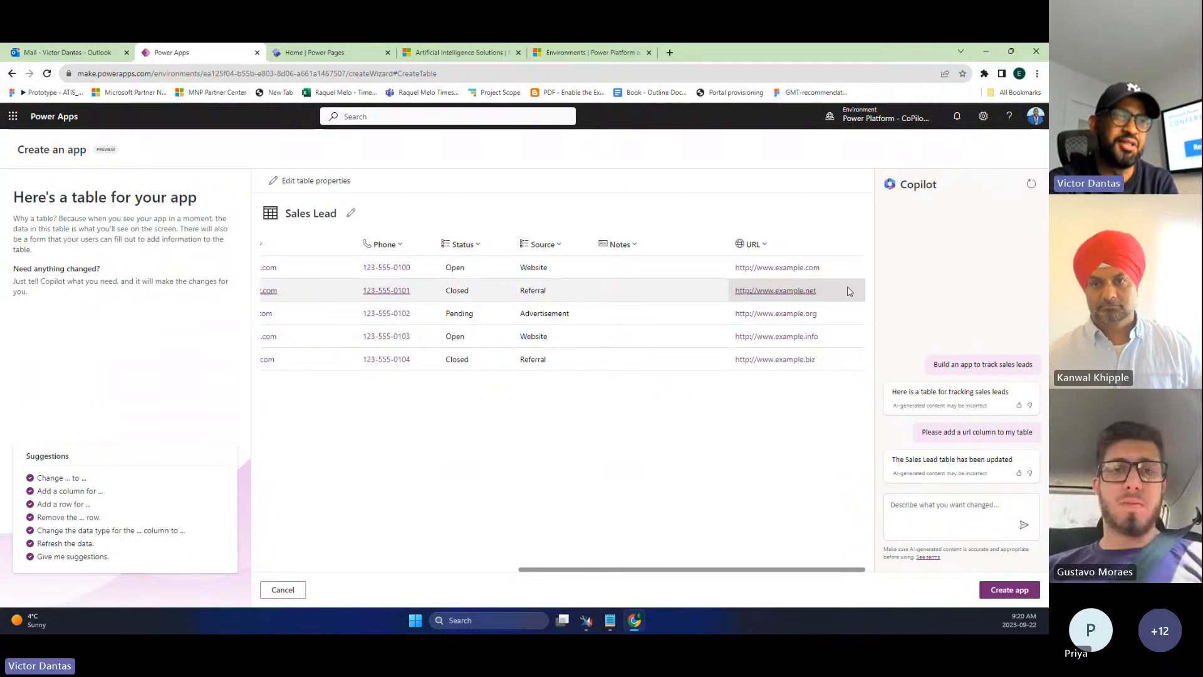
- Show the Sales Lead table's advanced options, then load Power Pages in a new tab and enter make.powerapps
click(339, 187)
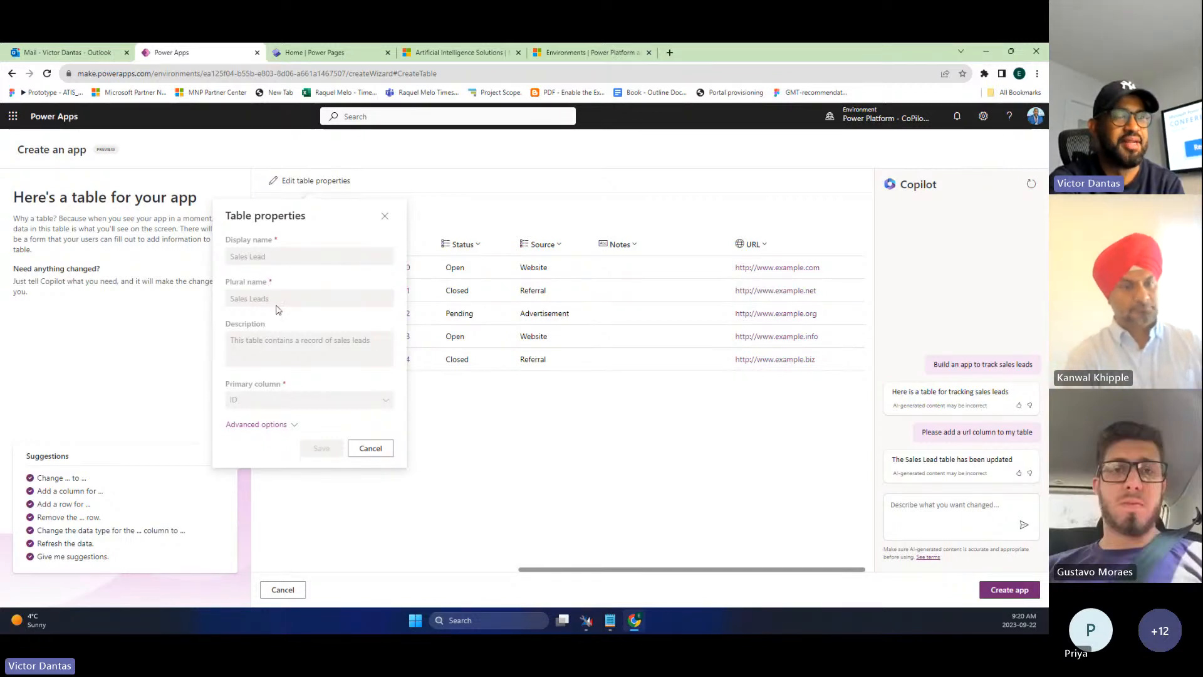
click(294, 424)
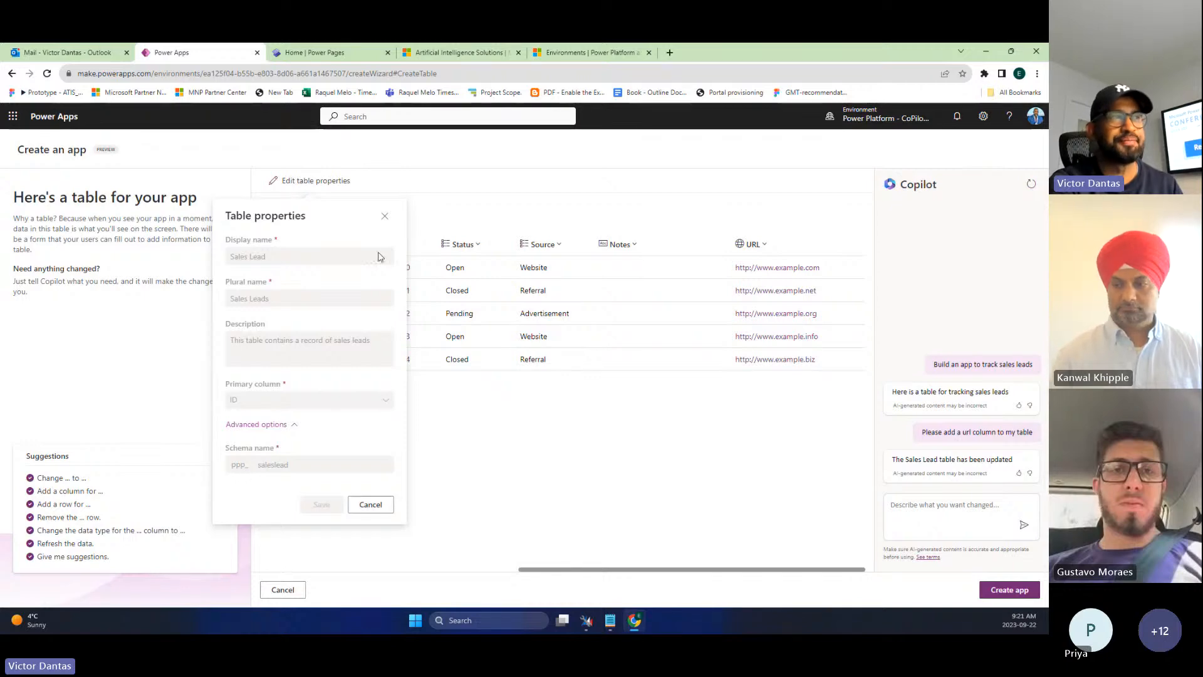
click(670, 52)
text(make)
key(Return)
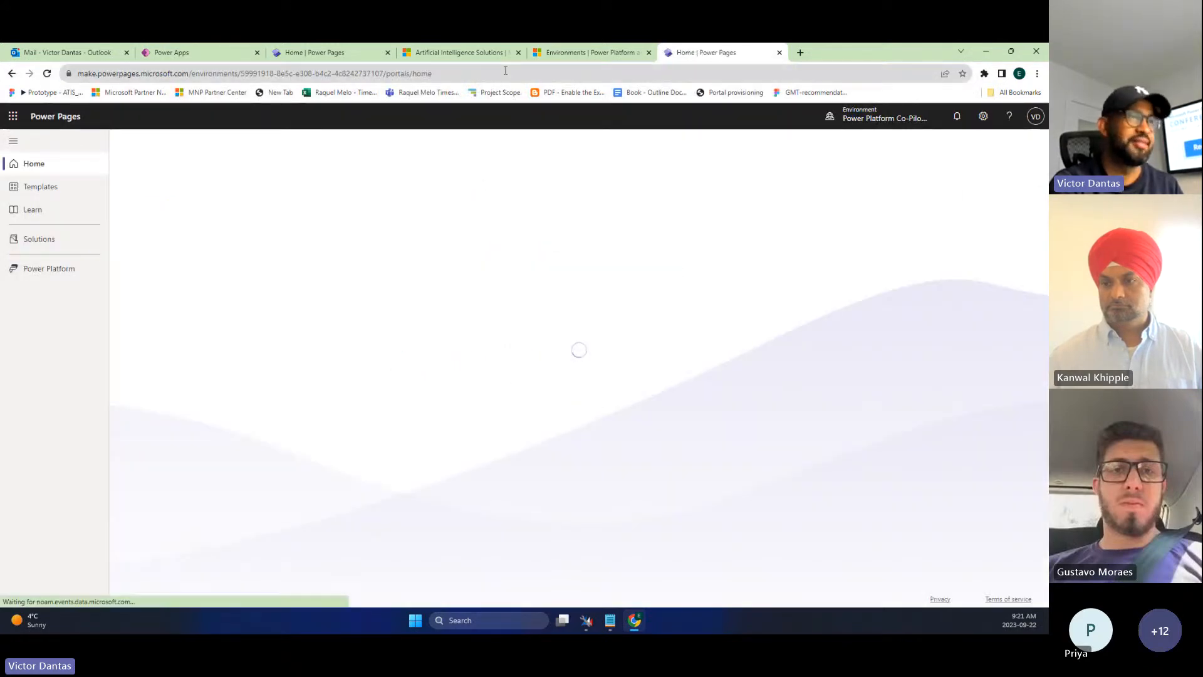
click(505, 74)
text(make.)
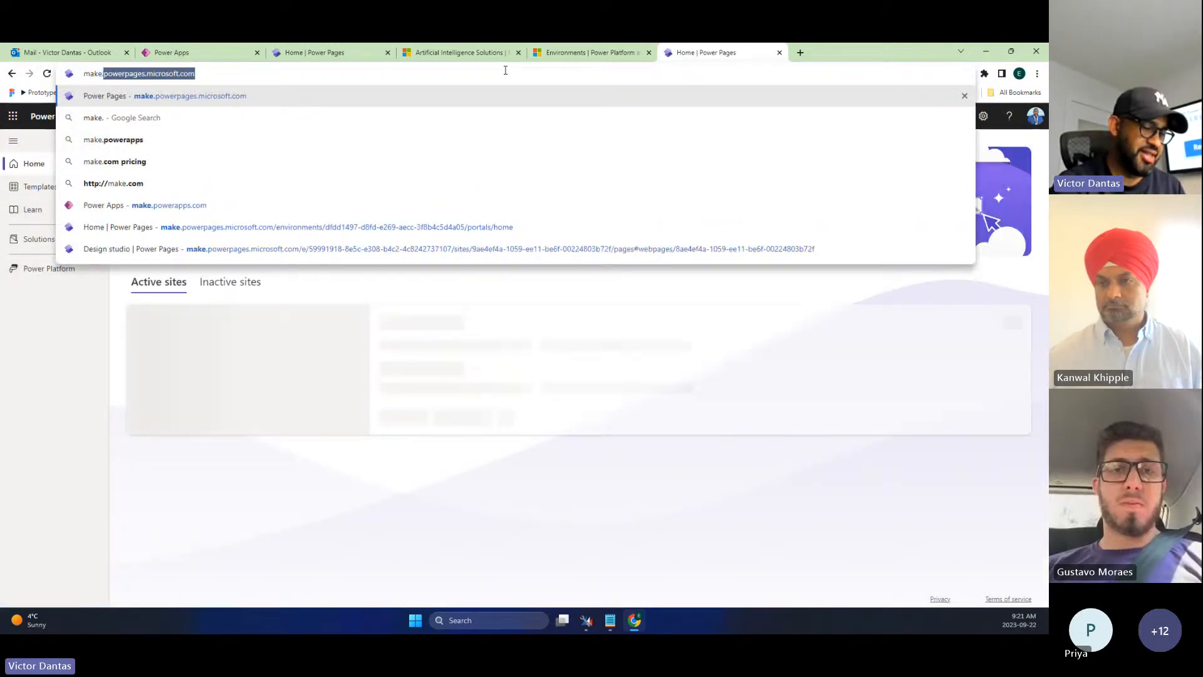
text(powerapps)
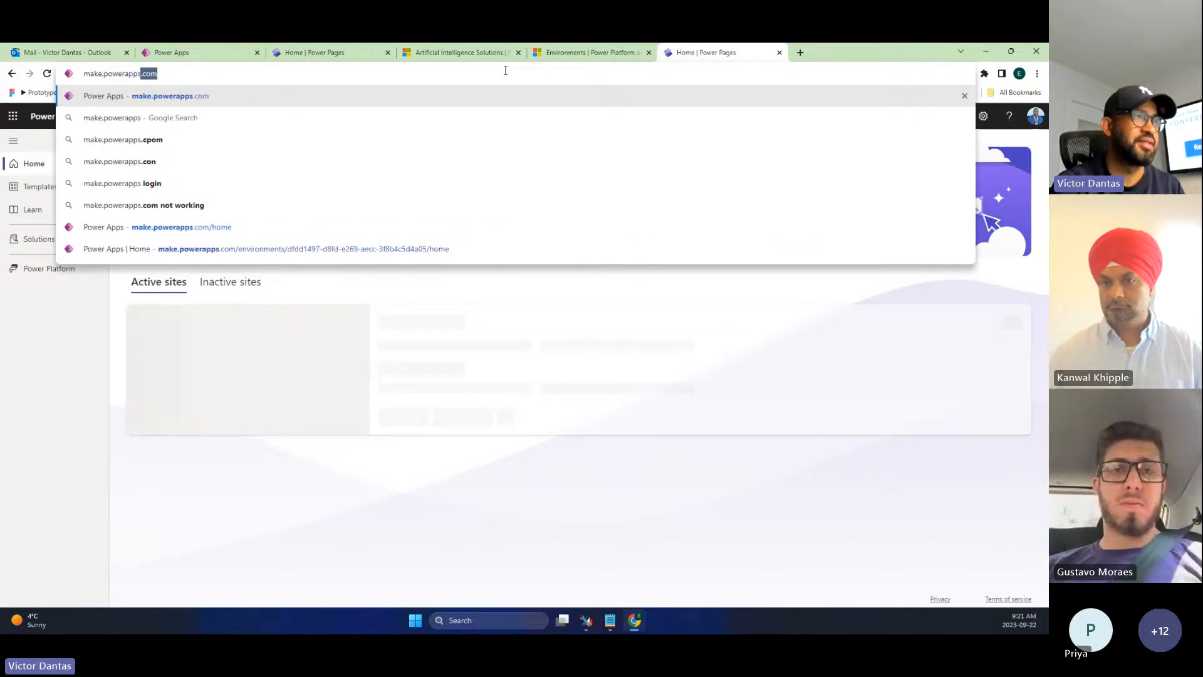
- Load make.powerapps.com, move its tab to second position, and show the Solutions list
key(Return)
drag(706, 50, 234, 49)
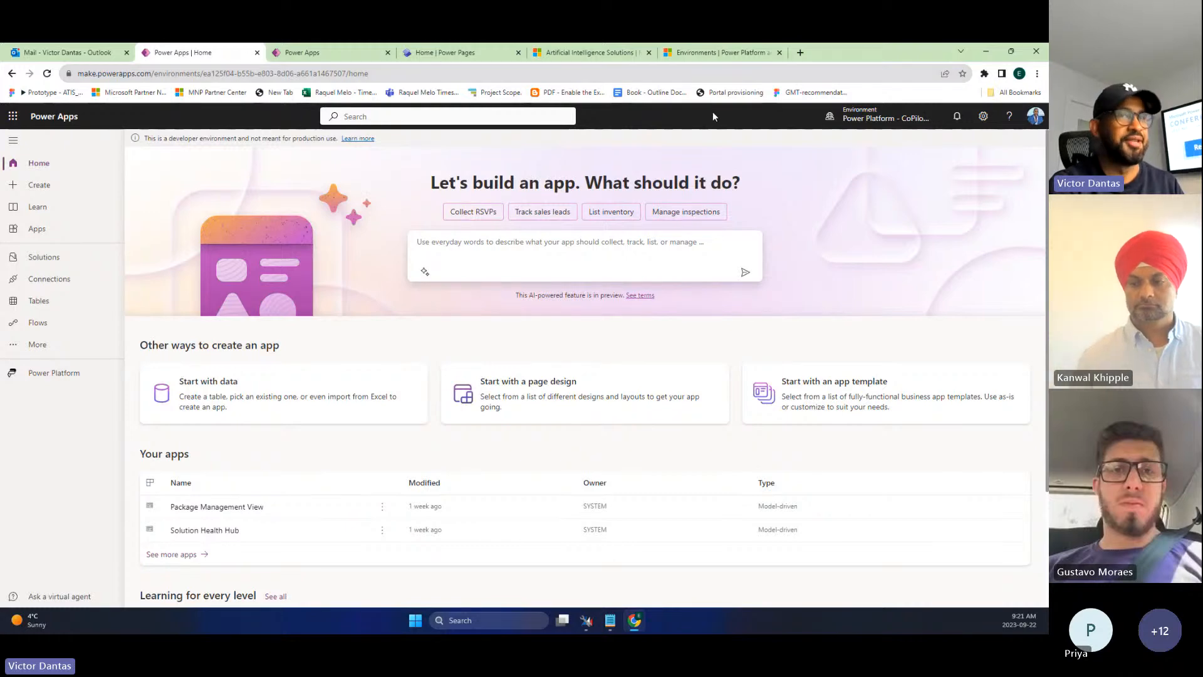
click(62, 267)
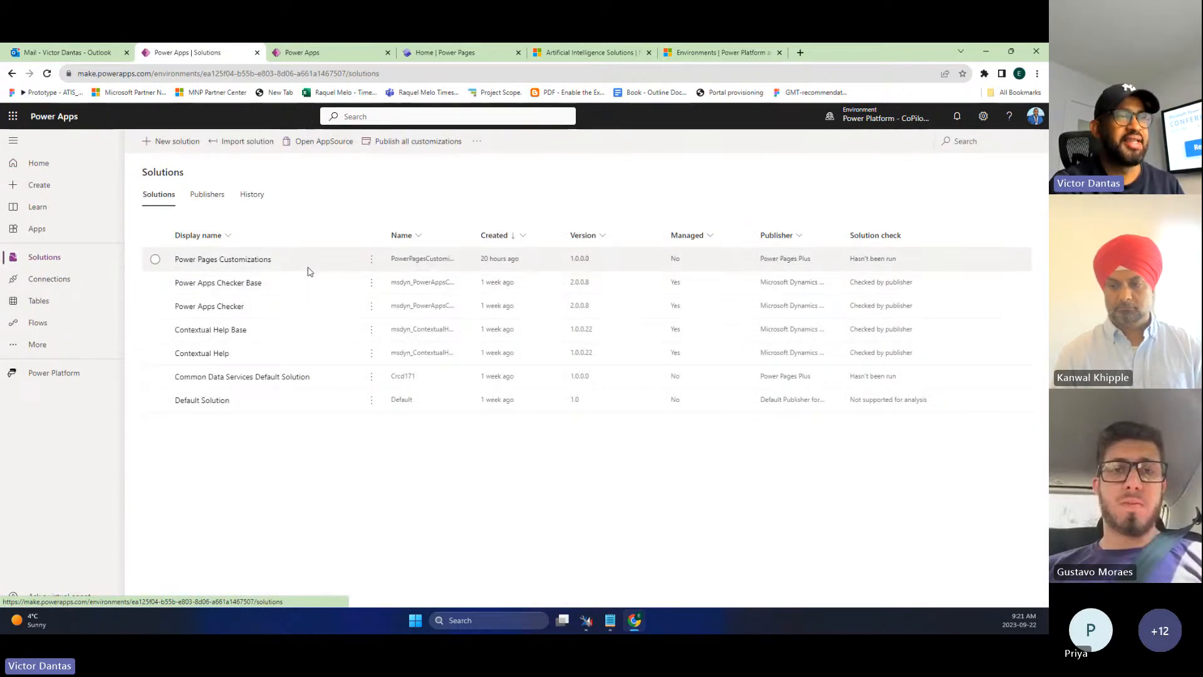
click(241, 263)
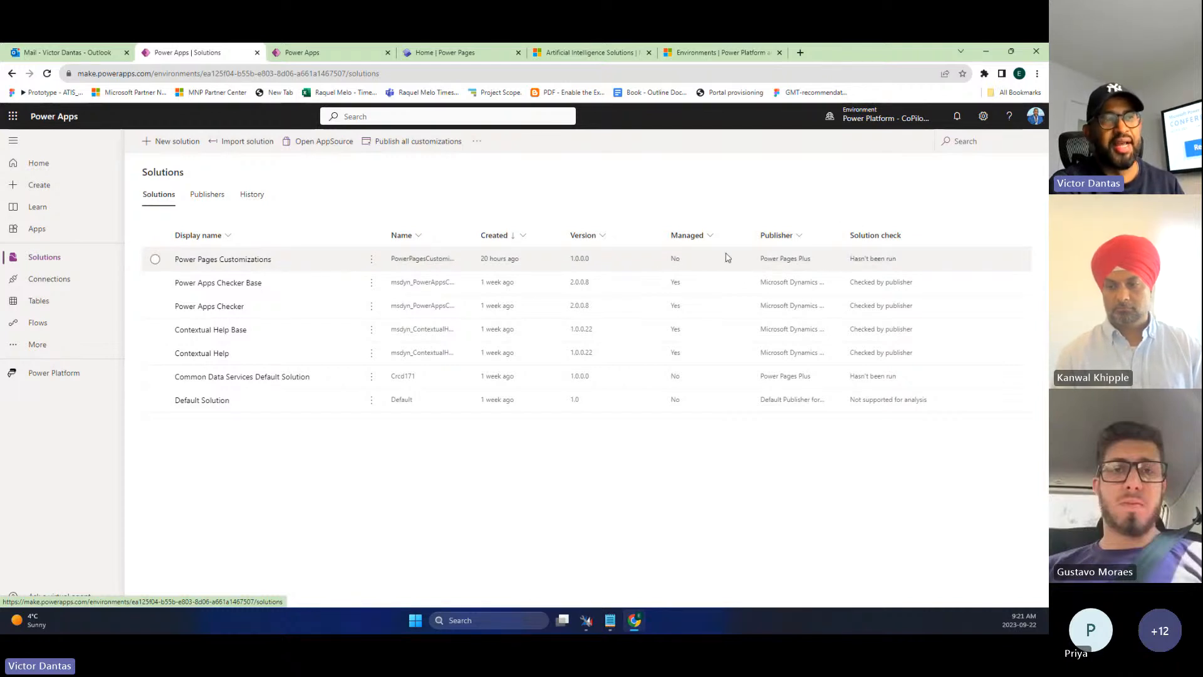
- Show the Common Data Services Default Solution's settings: publisher Power Pages Plus, version 1.0.0.0
click(251, 376)
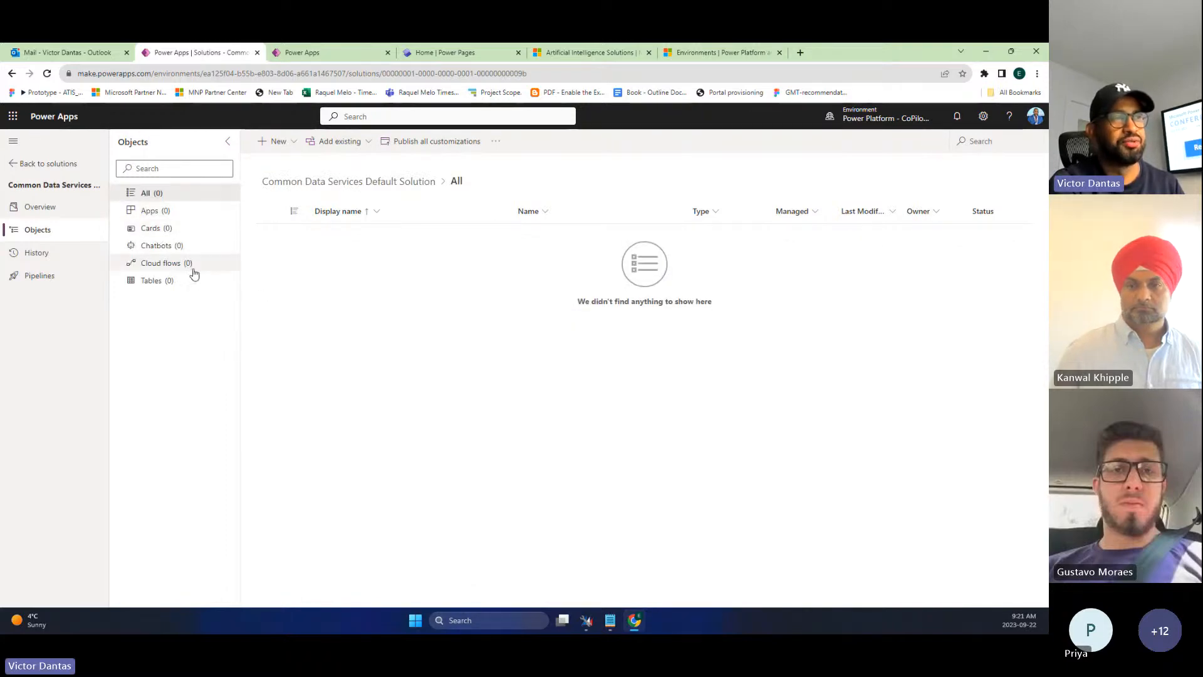
click(74, 208)
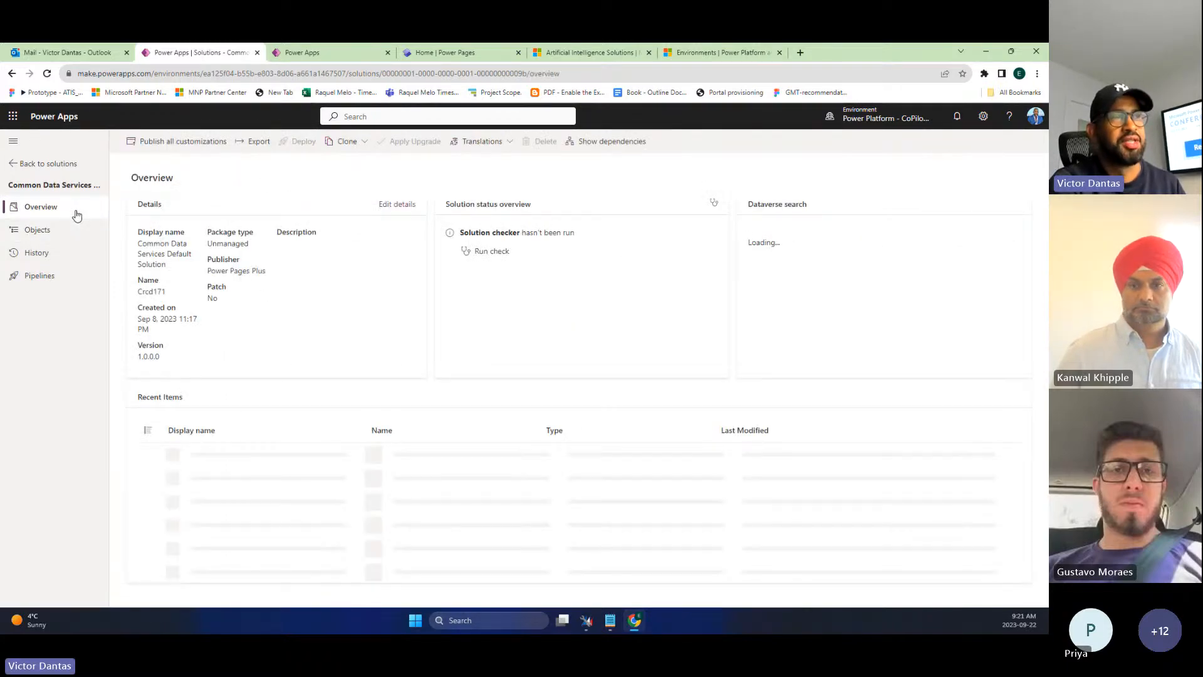
click(385, 207)
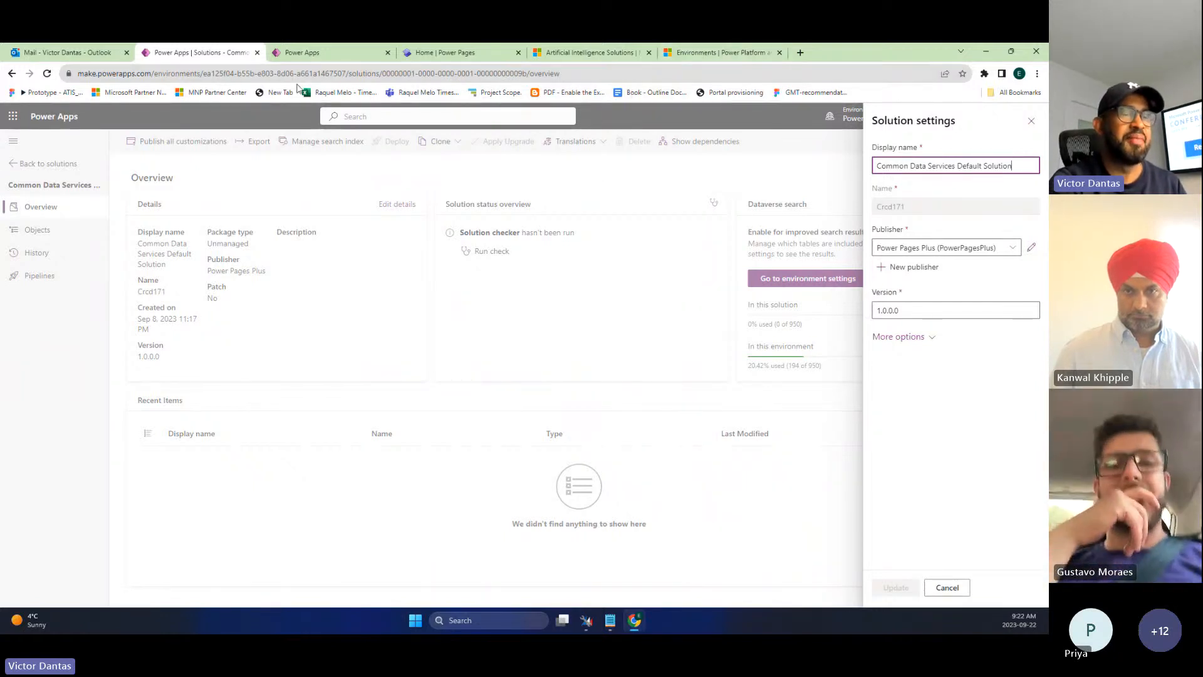
- Go back to the Create an app tab and cancel the Table properties dialog
click(340, 56)
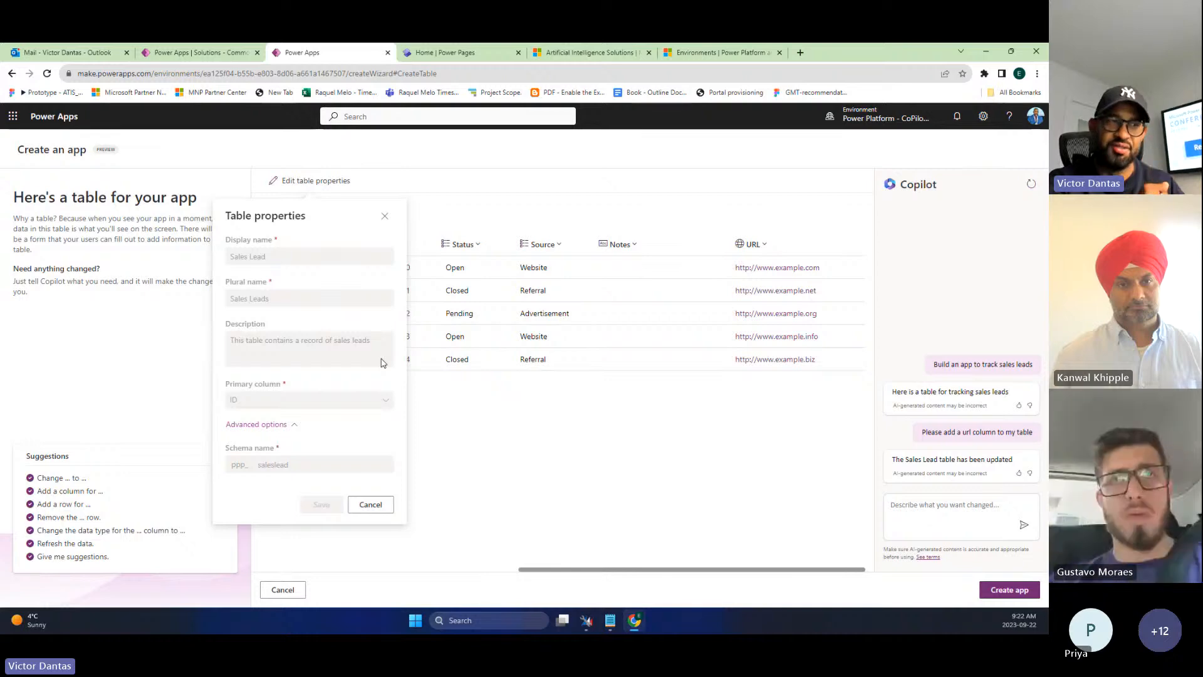
click(244, 51)
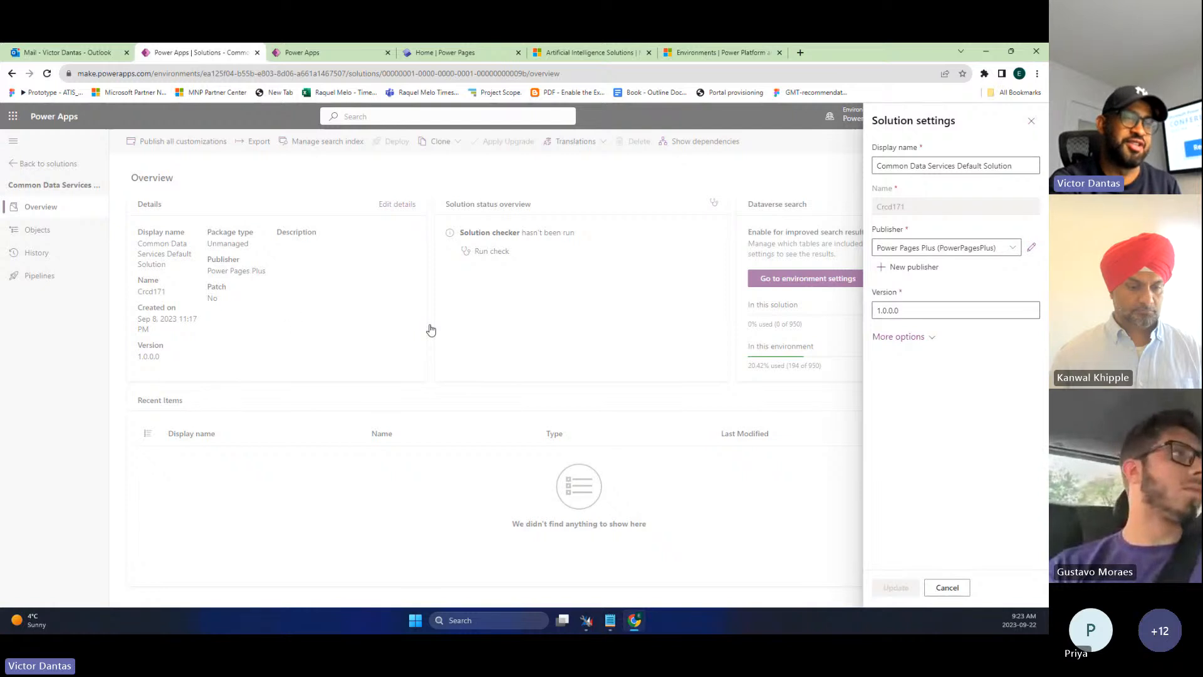
click(333, 55)
click(545, 473)
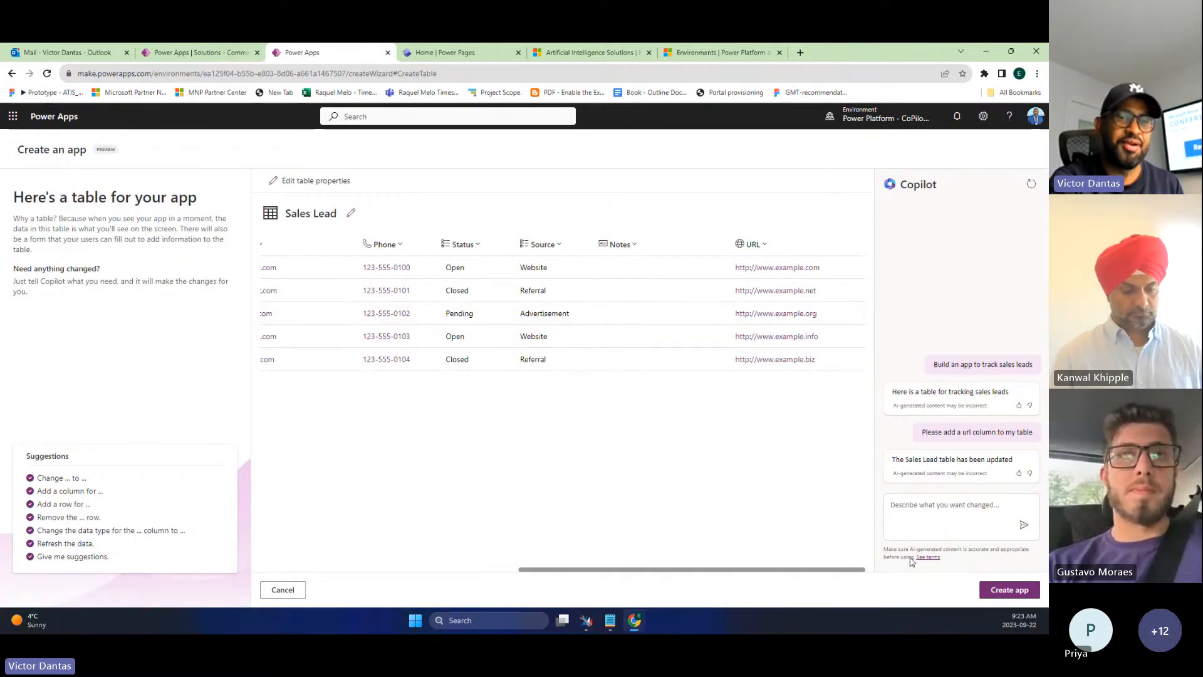
- Create the Sales Lead canvas app and skip the Studio welcome with Don't show me this again
click(995, 590)
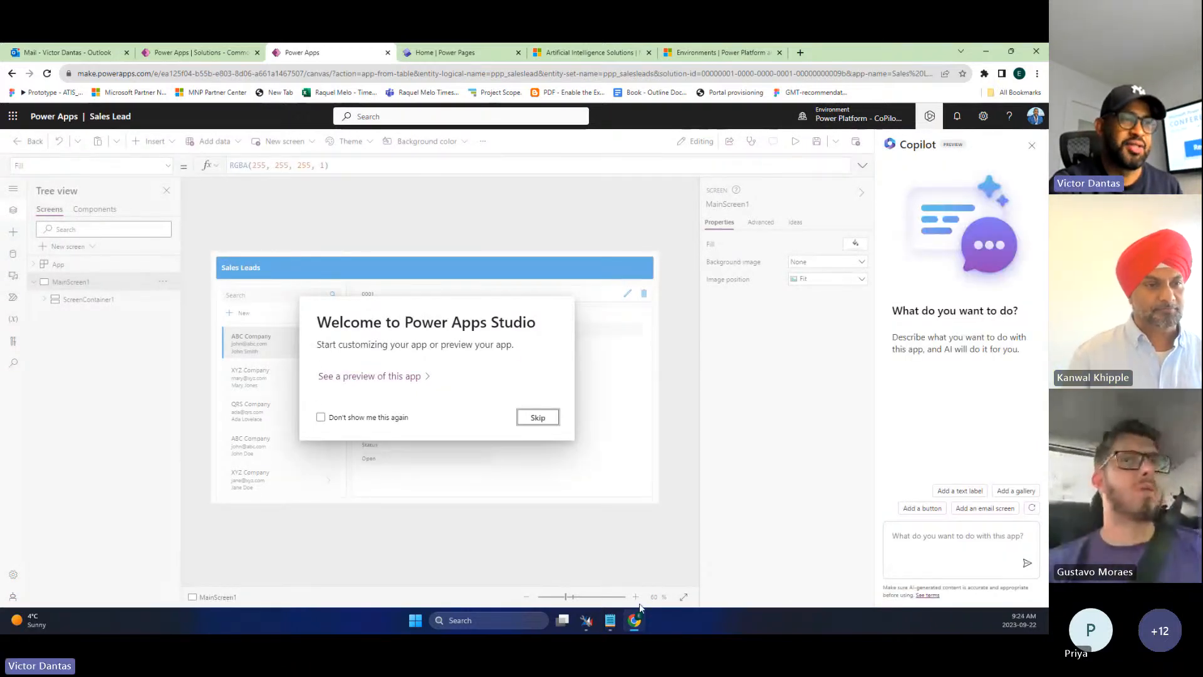
click(367, 419)
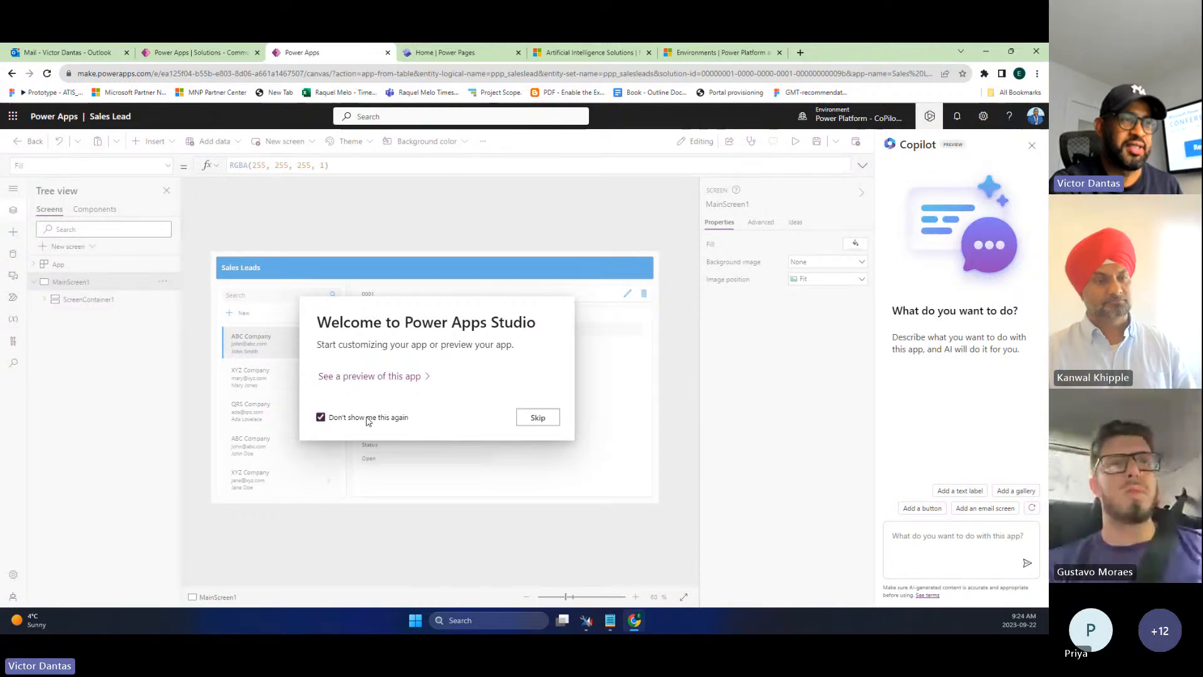
click(539, 418)
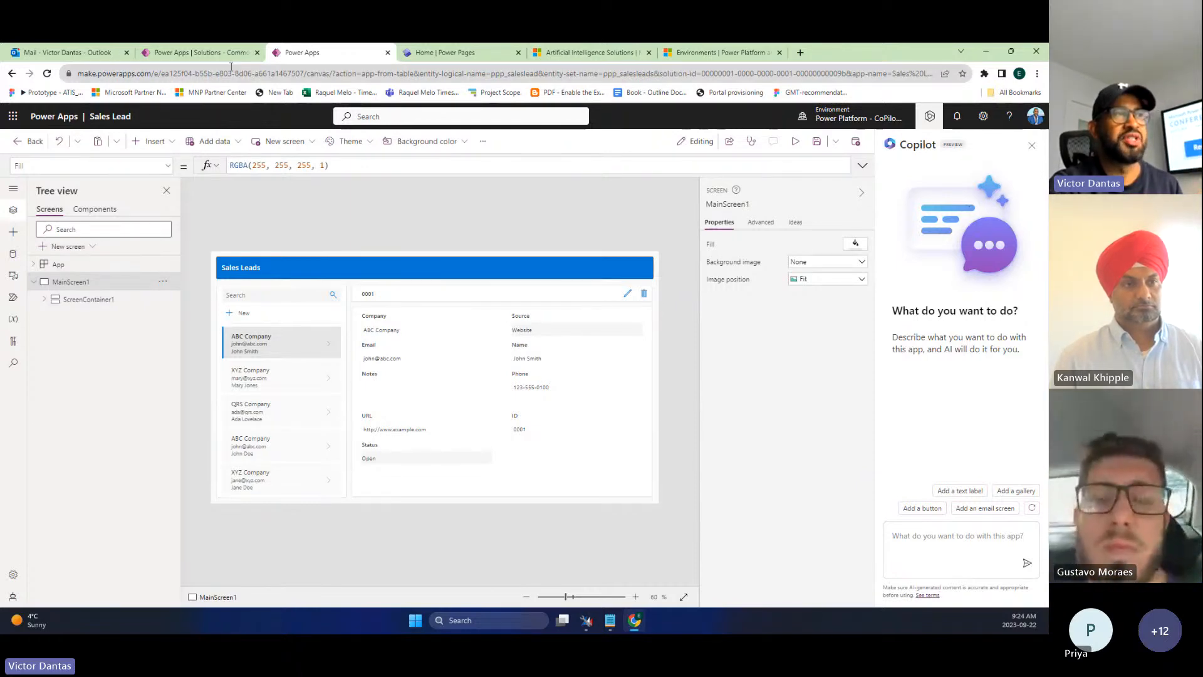
- Close the Default Solution's settings panel and return to the solutions list
click(199, 52)
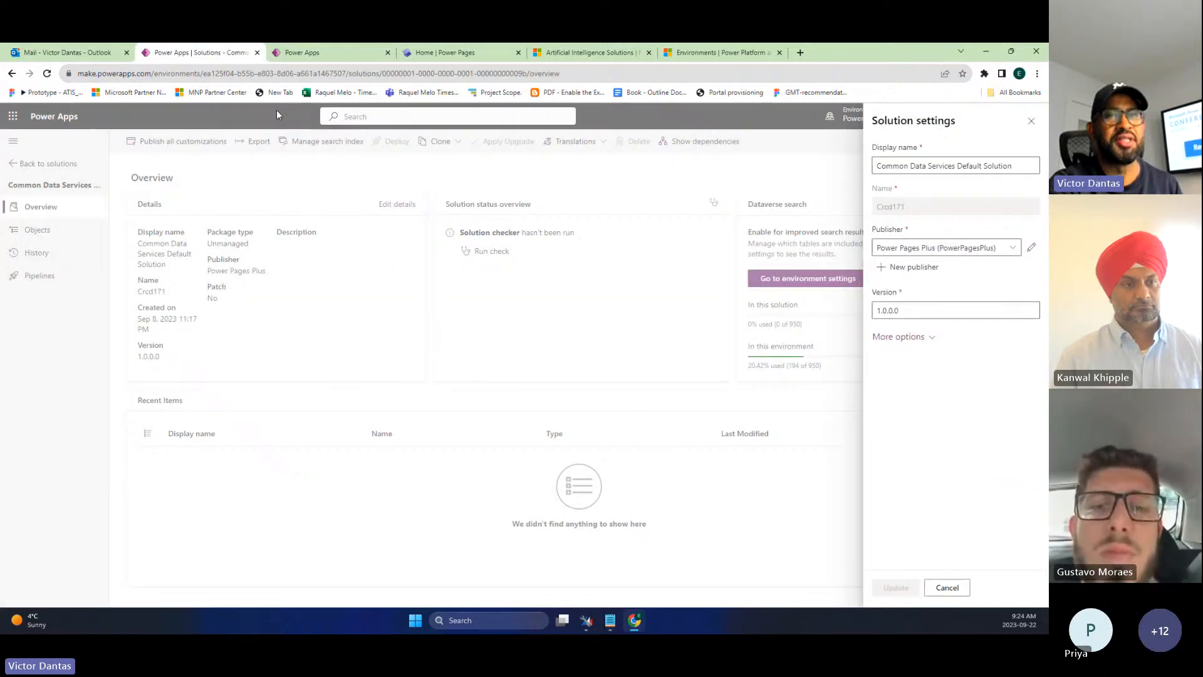
click(1032, 123)
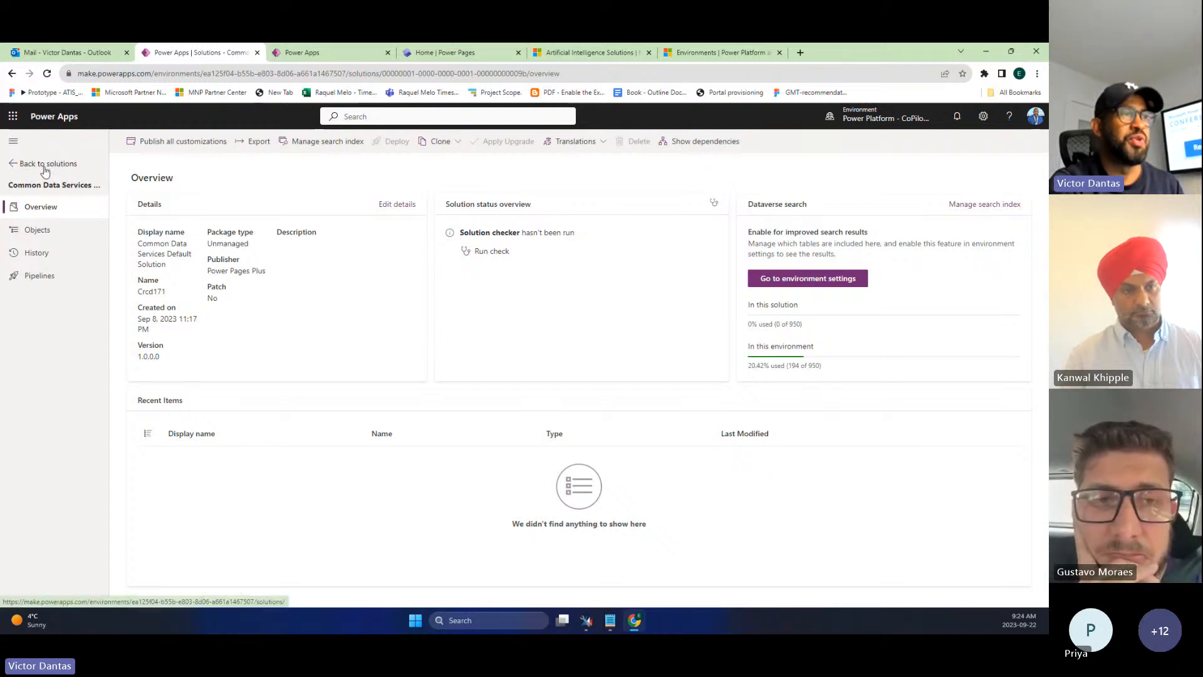
click(19, 164)
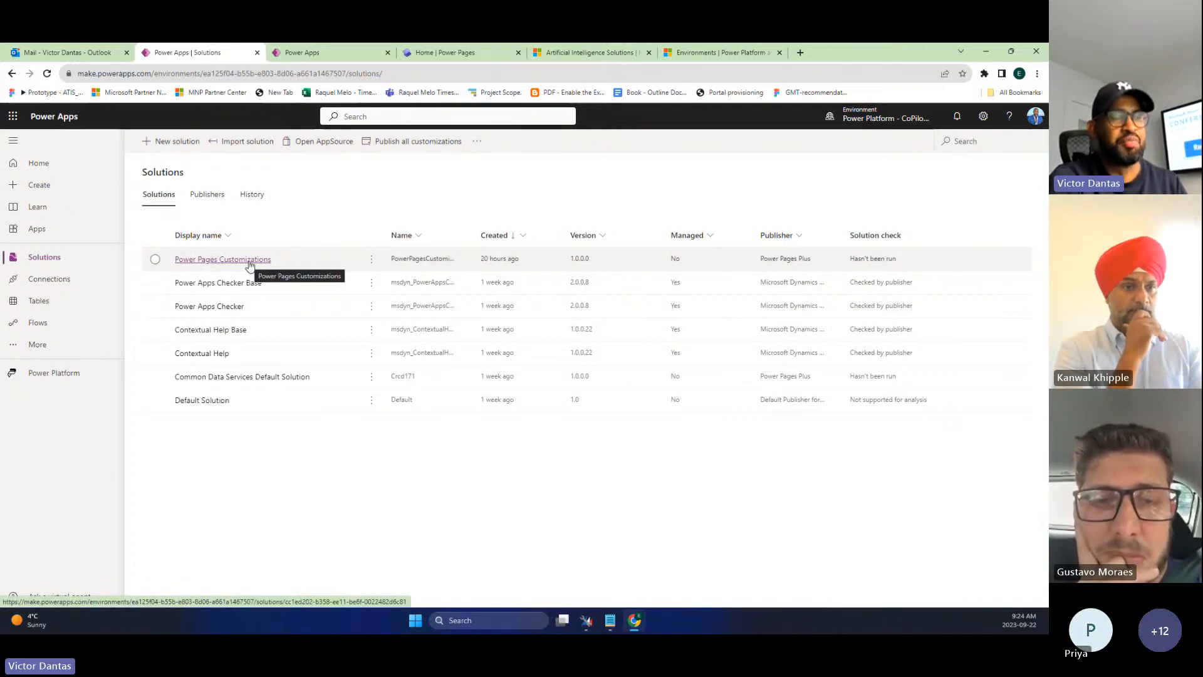
- Open the empty Power Pages Customizations solution, briefly checking the Sales Lead app tab
click(210, 266)
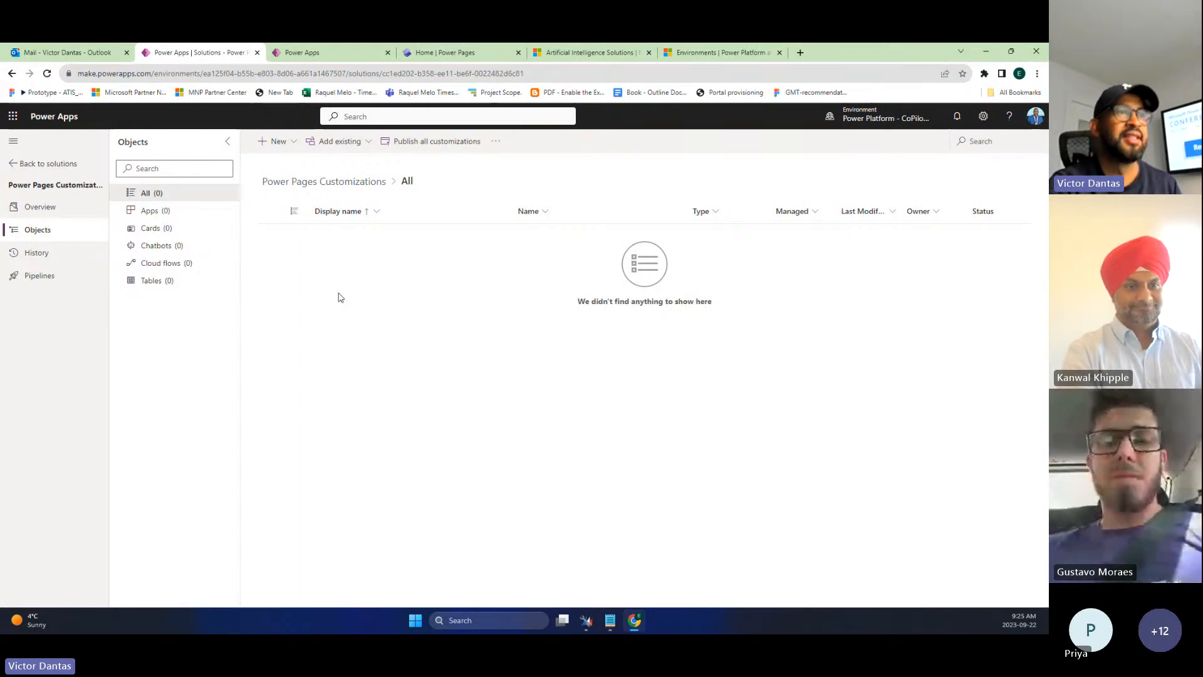
click(306, 54)
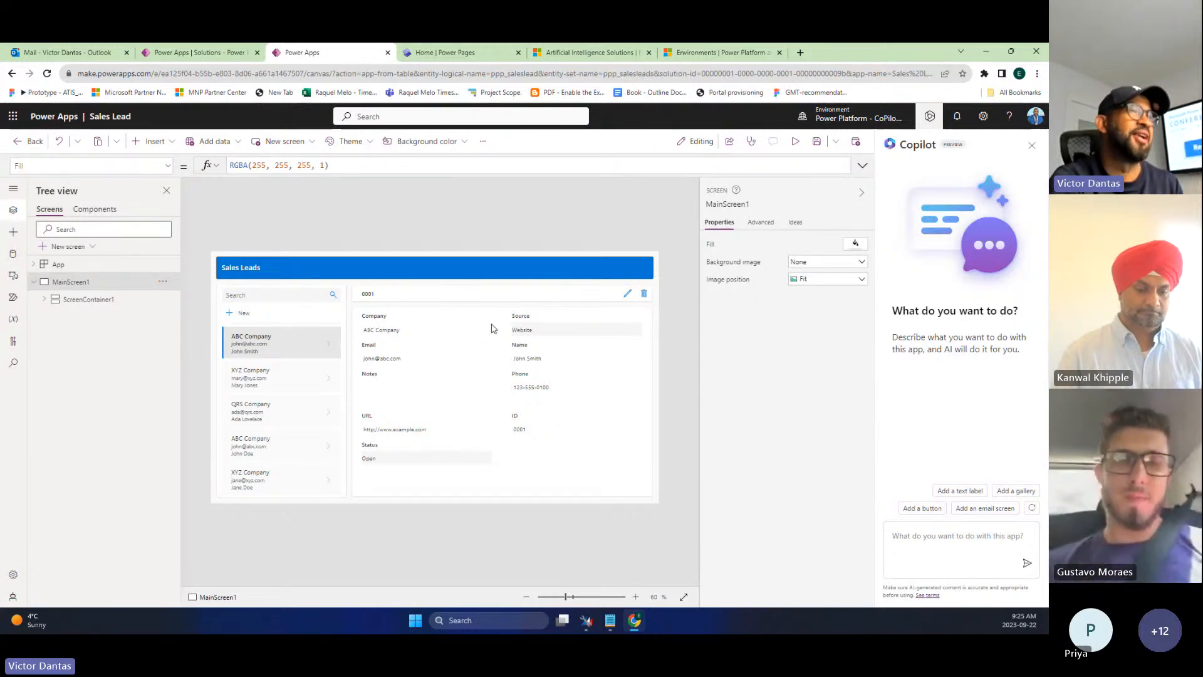
click(227, 53)
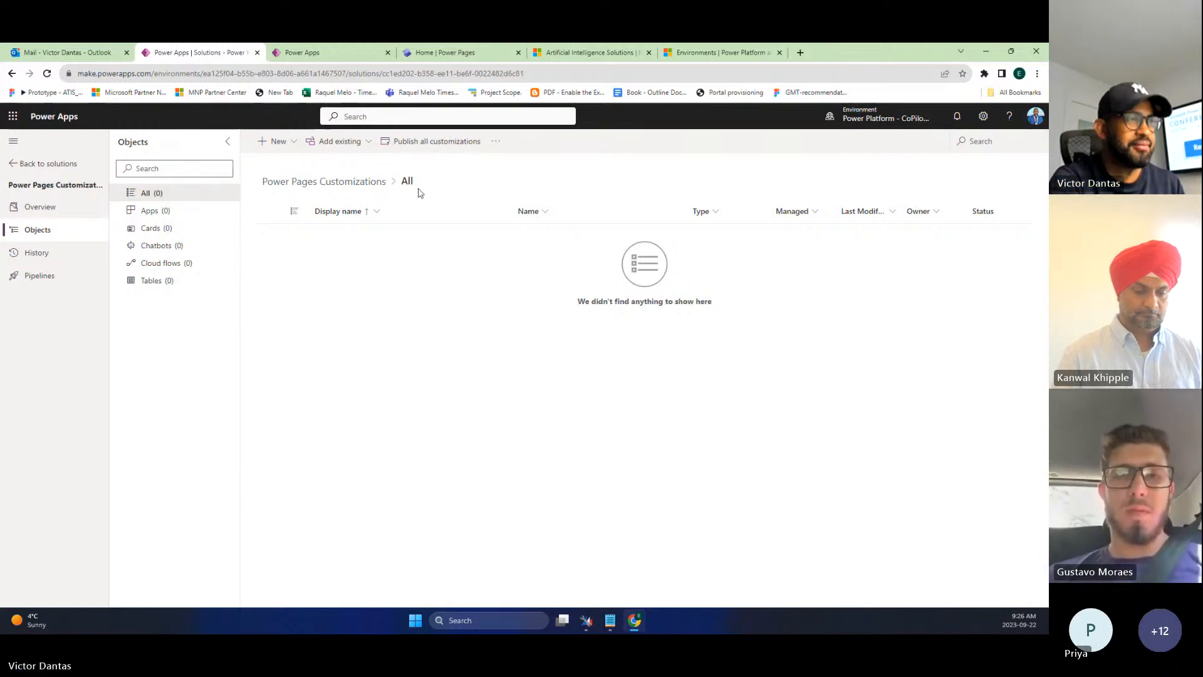
- Add the existing Sales Lead table, found by searching 'sales l', with all objects included
click(163, 284)
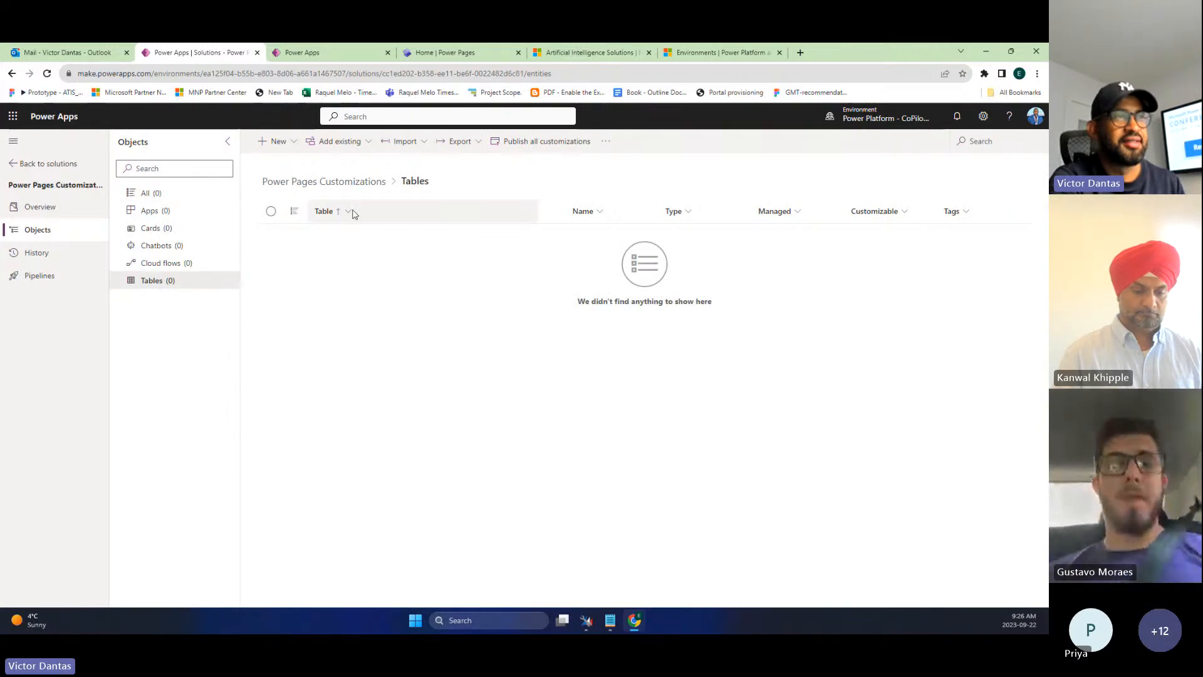
click(342, 141)
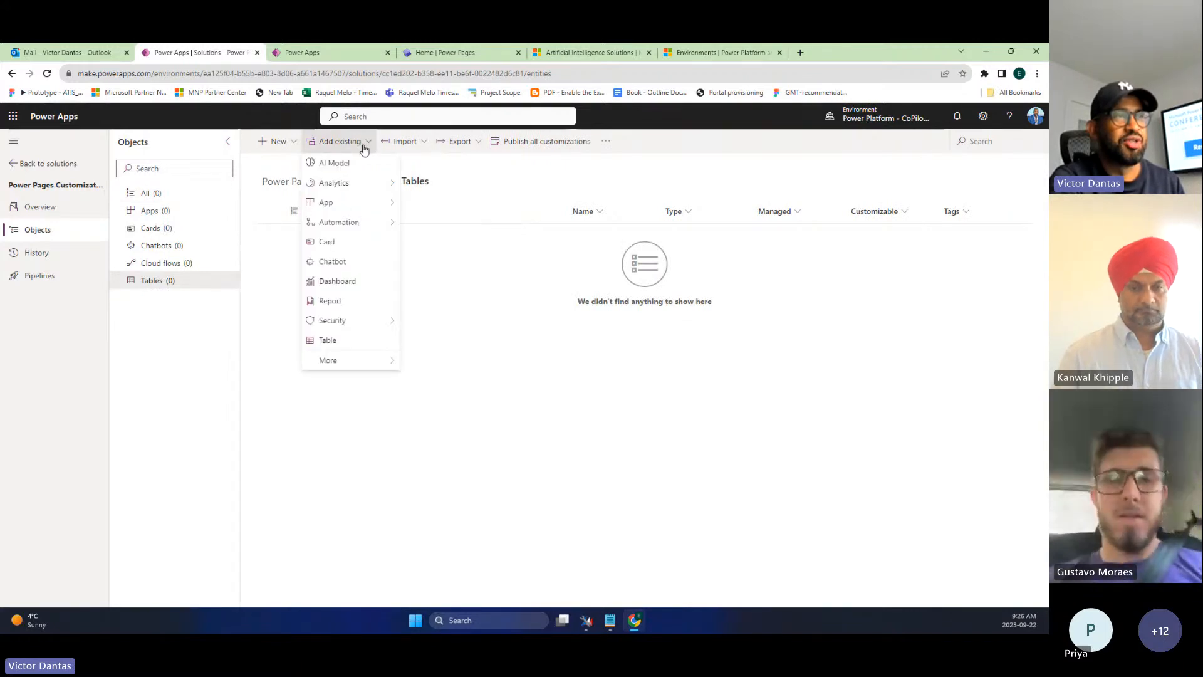
click(352, 341)
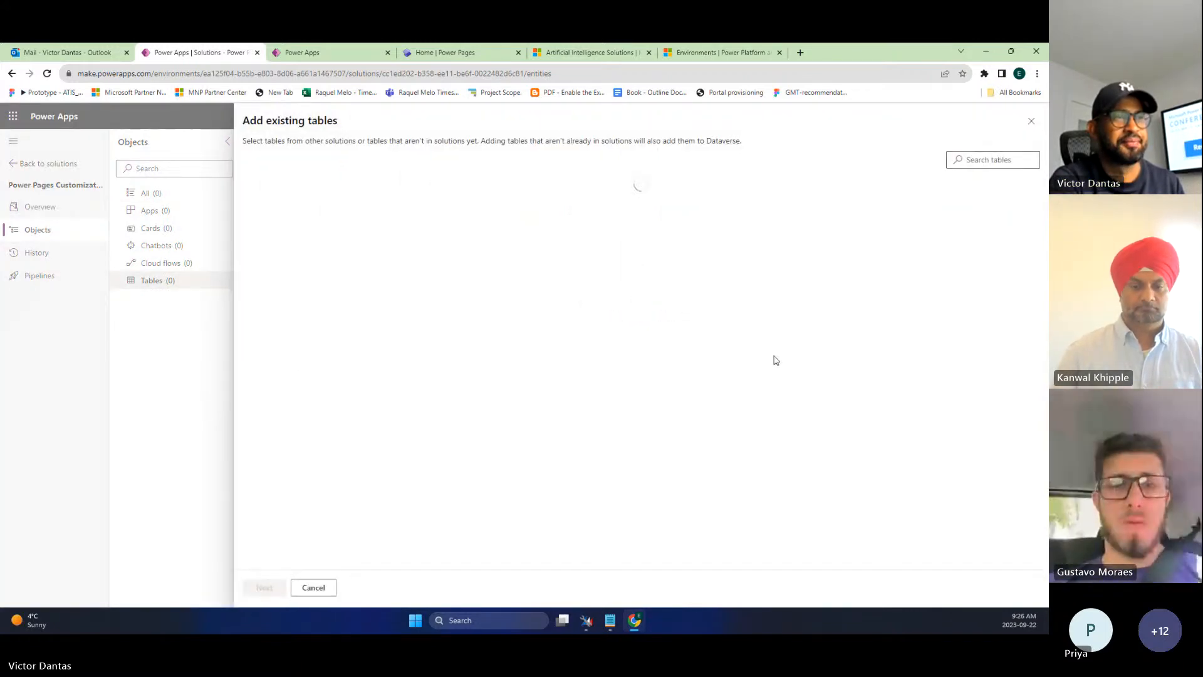
click(981, 161)
text(sales l)
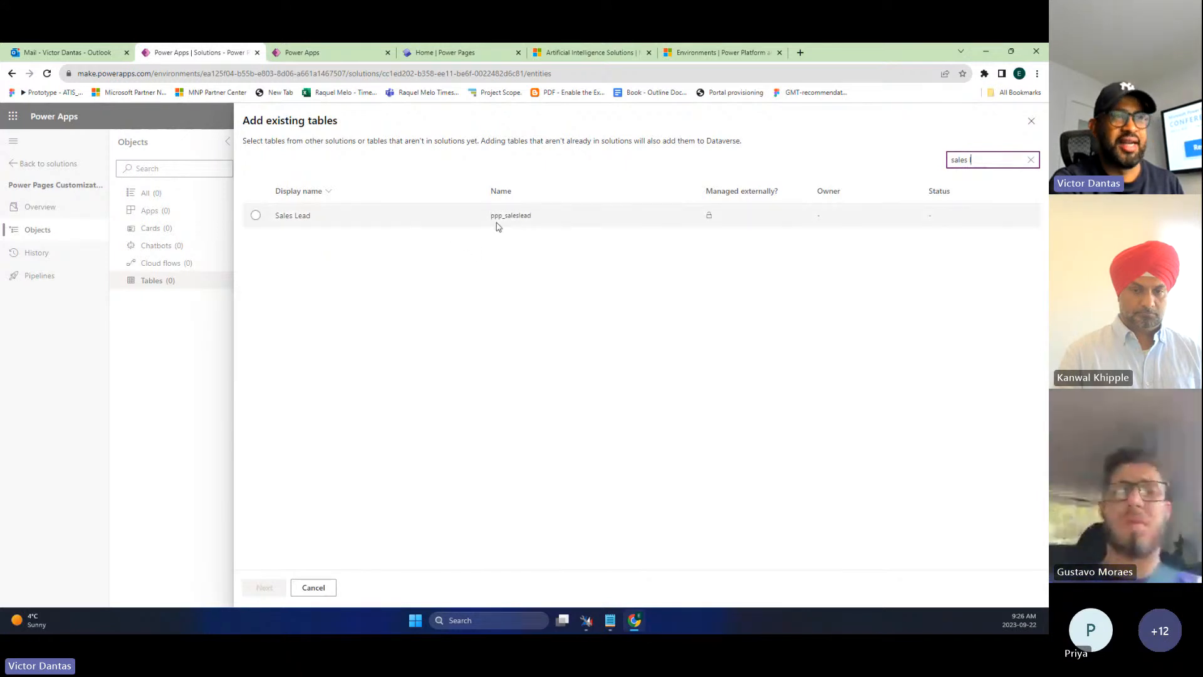
click(255, 216)
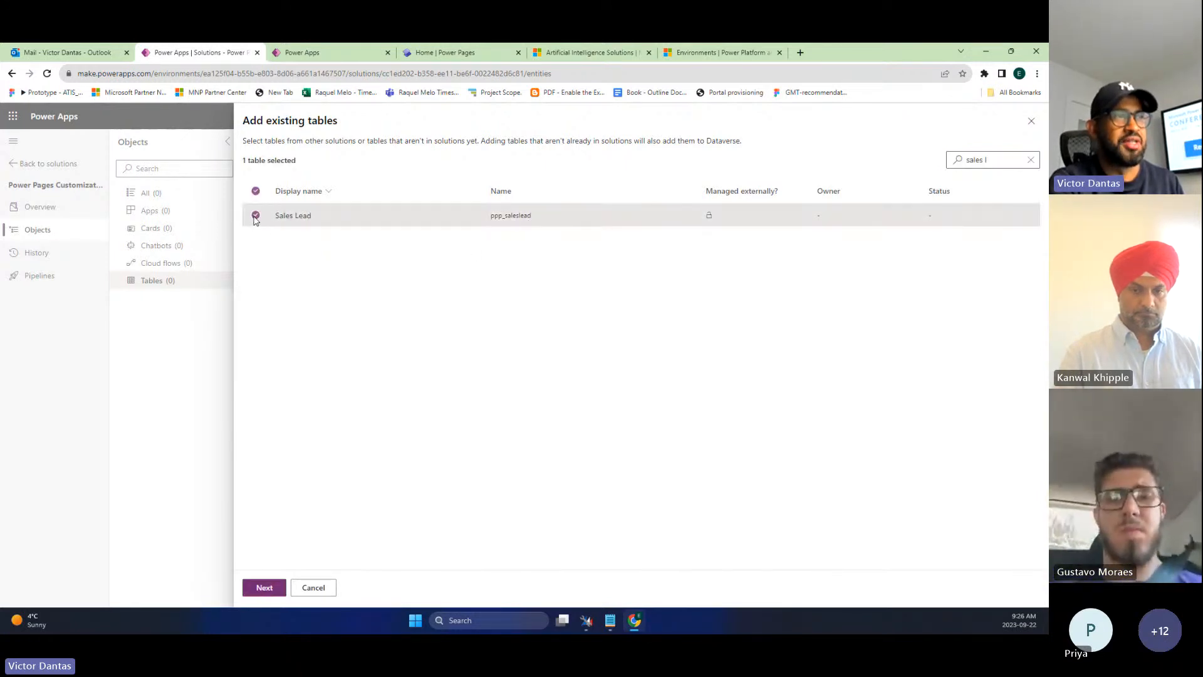
click(264, 586)
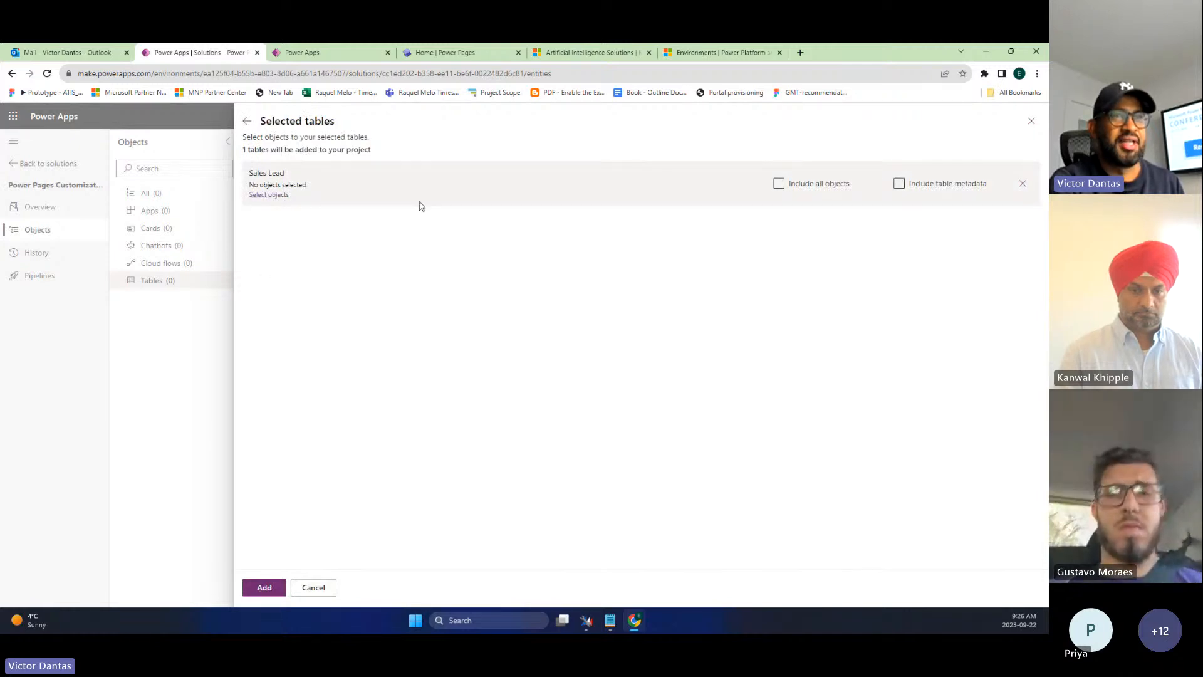
click(779, 183)
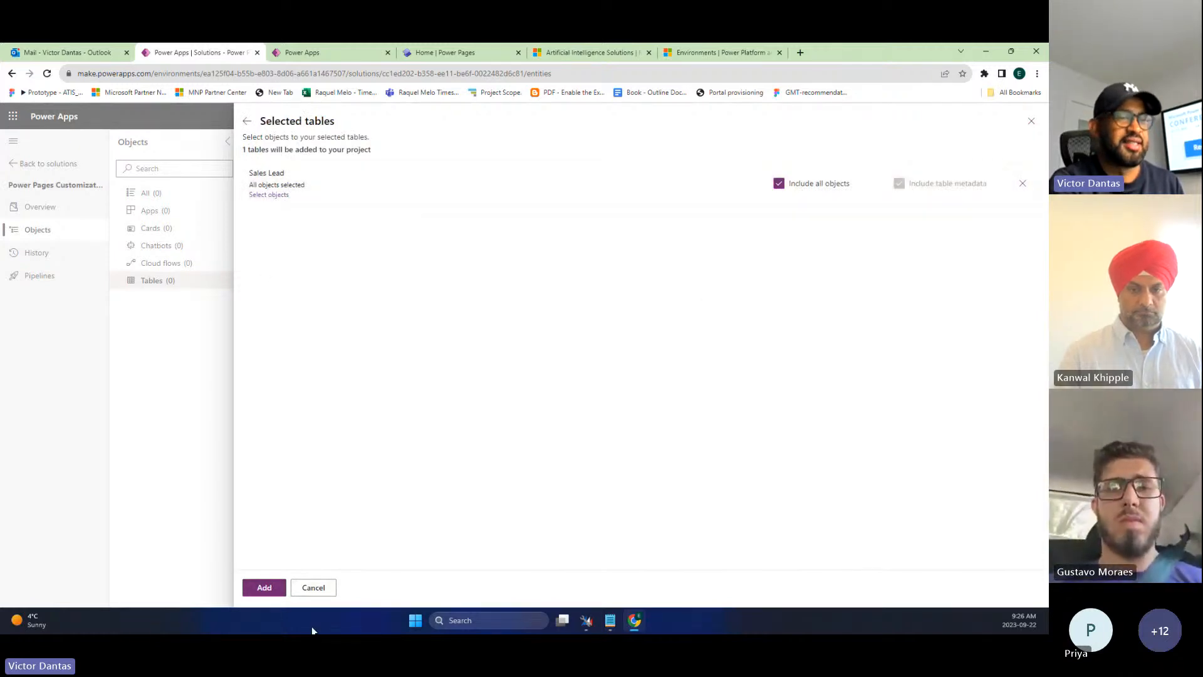
click(280, 589)
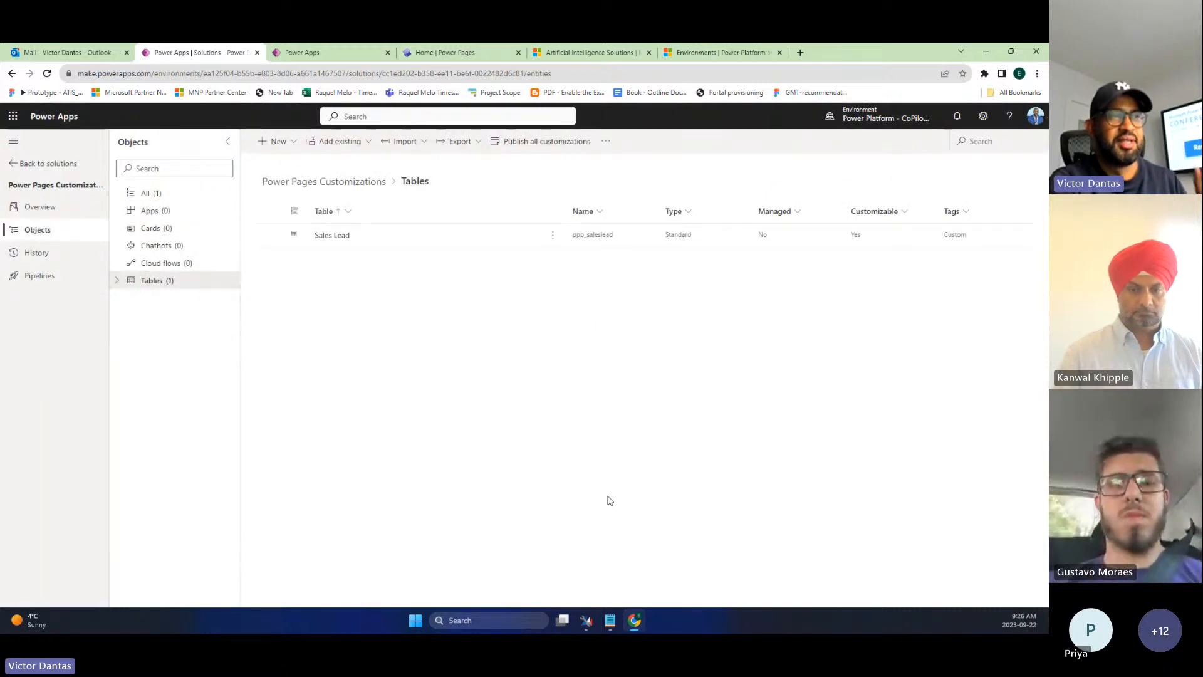
- Open the Main-type Information form under Tables > Sales Lead > Forms
click(116, 280)
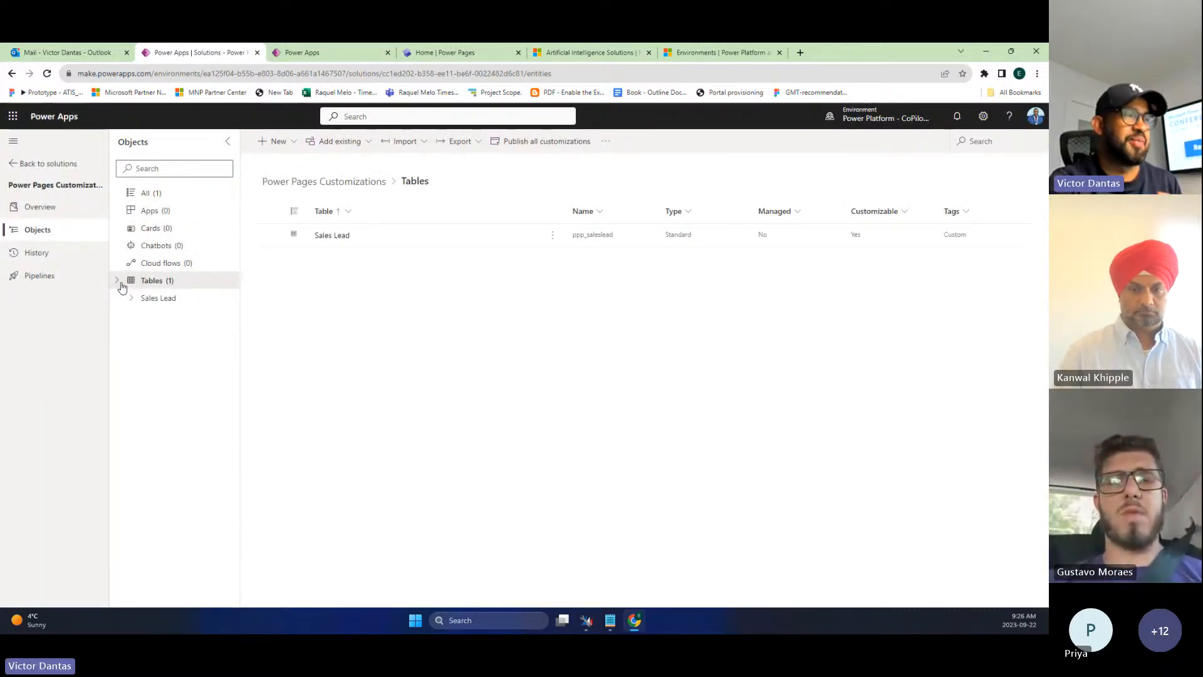
click(131, 297)
click(163, 367)
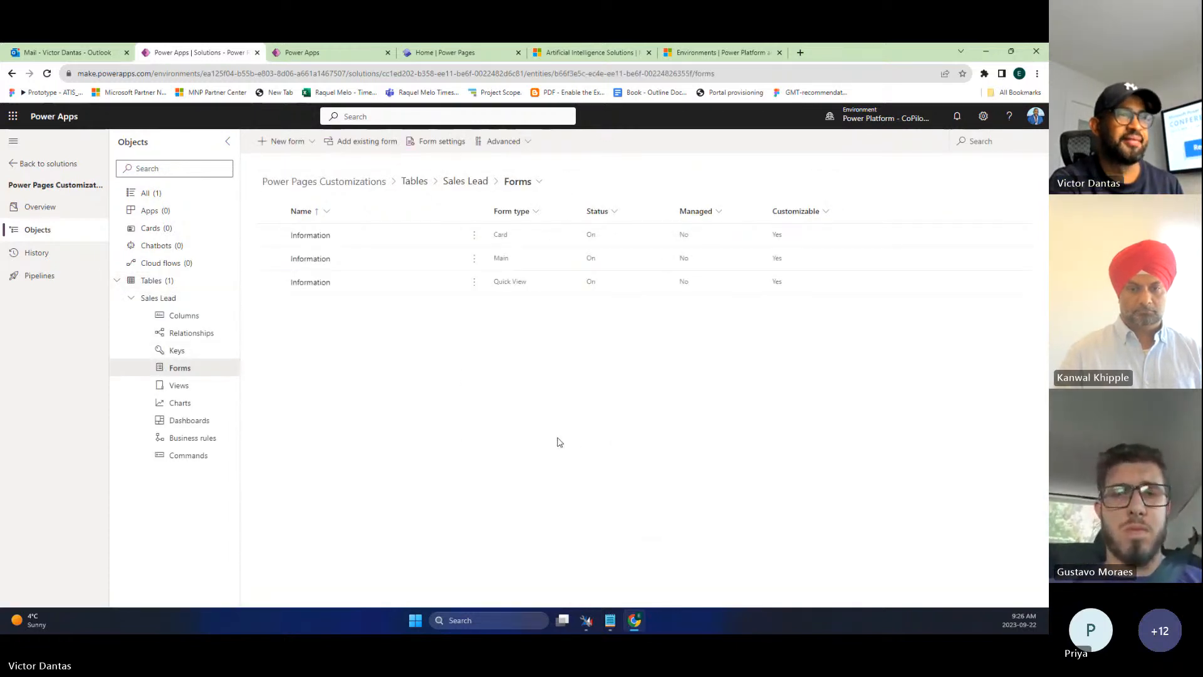
click(314, 258)
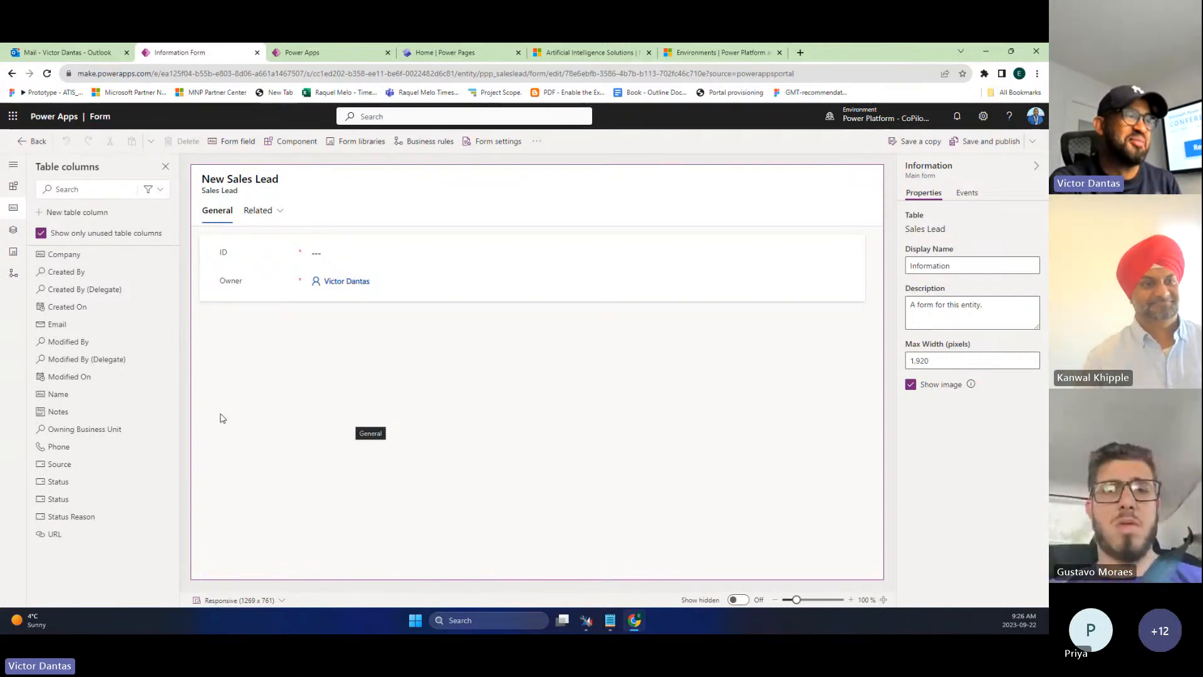
- Place the Name, Email, Notes, Phone and URL columns on the Information form beneath ID
mouse_move(75, 402)
drag(76, 401, 246, 266)
drag(97, 324, 242, 287)
drag(58, 375, 229, 345)
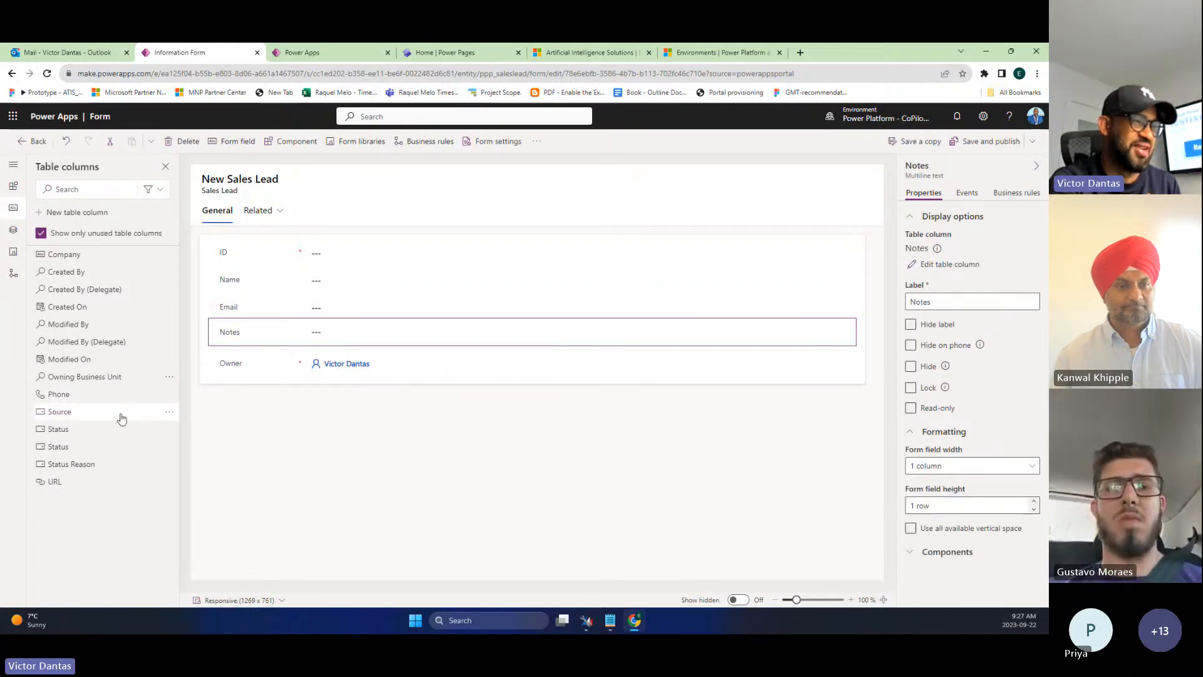
drag(88, 395, 242, 349)
drag(63, 457, 213, 377)
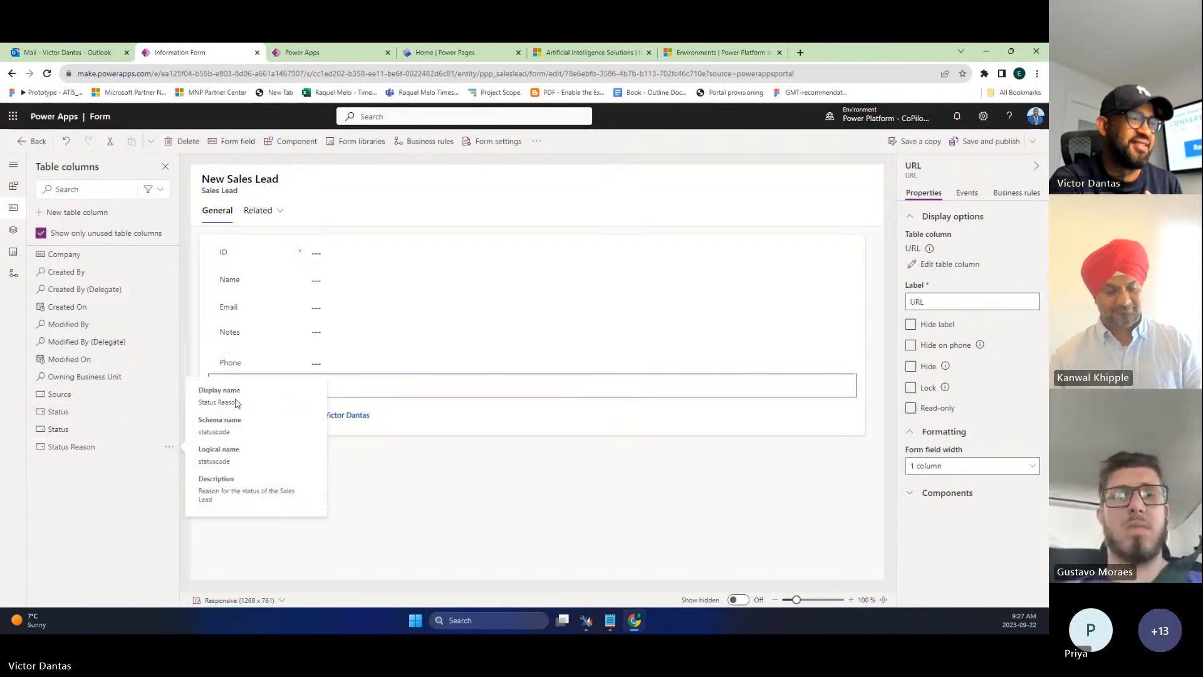
click(231, 419)
click(685, 193)
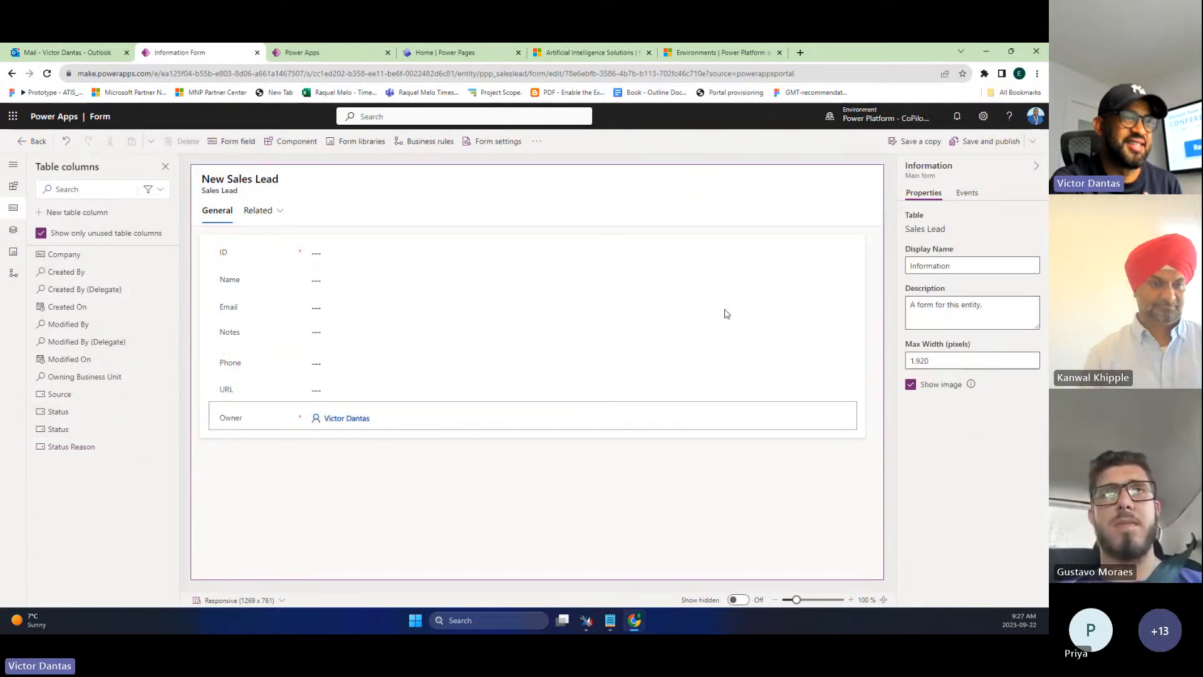
- Save and publish the Sales Lead Information form, then go to the Home | Power Pages tab
click(979, 145)
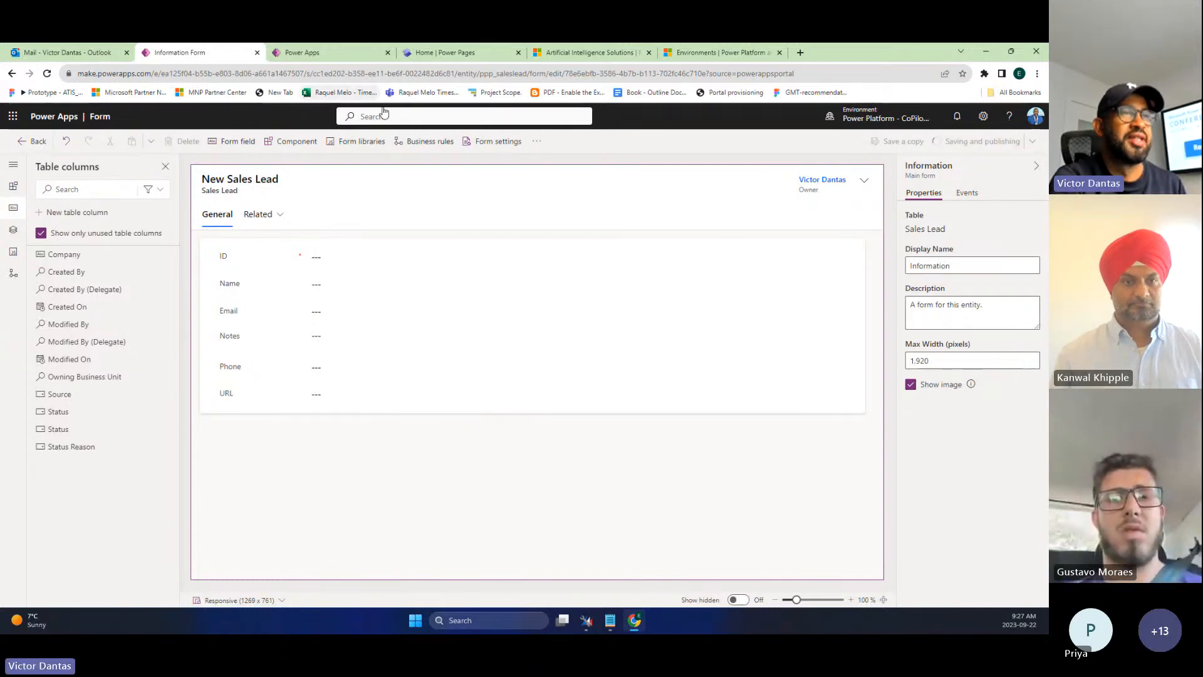
click(468, 54)
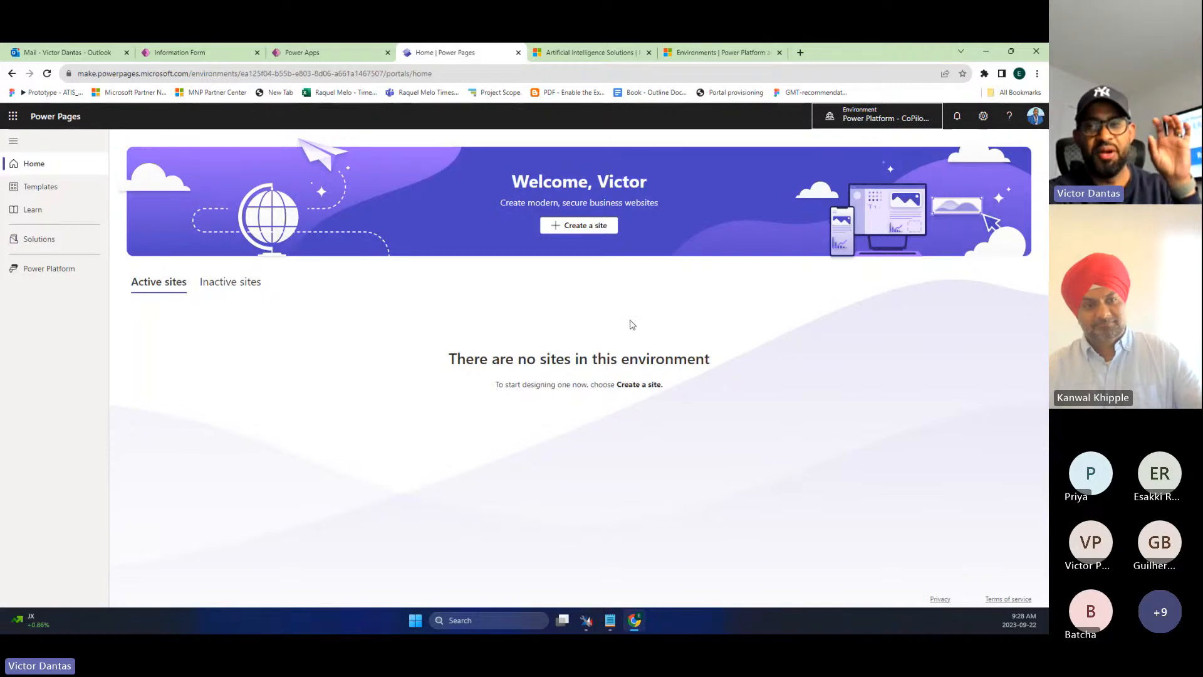
- Create a Starter layout 1 site named 'Sample Sales Leads Site', then return to the Sales Lead app
click(569, 218)
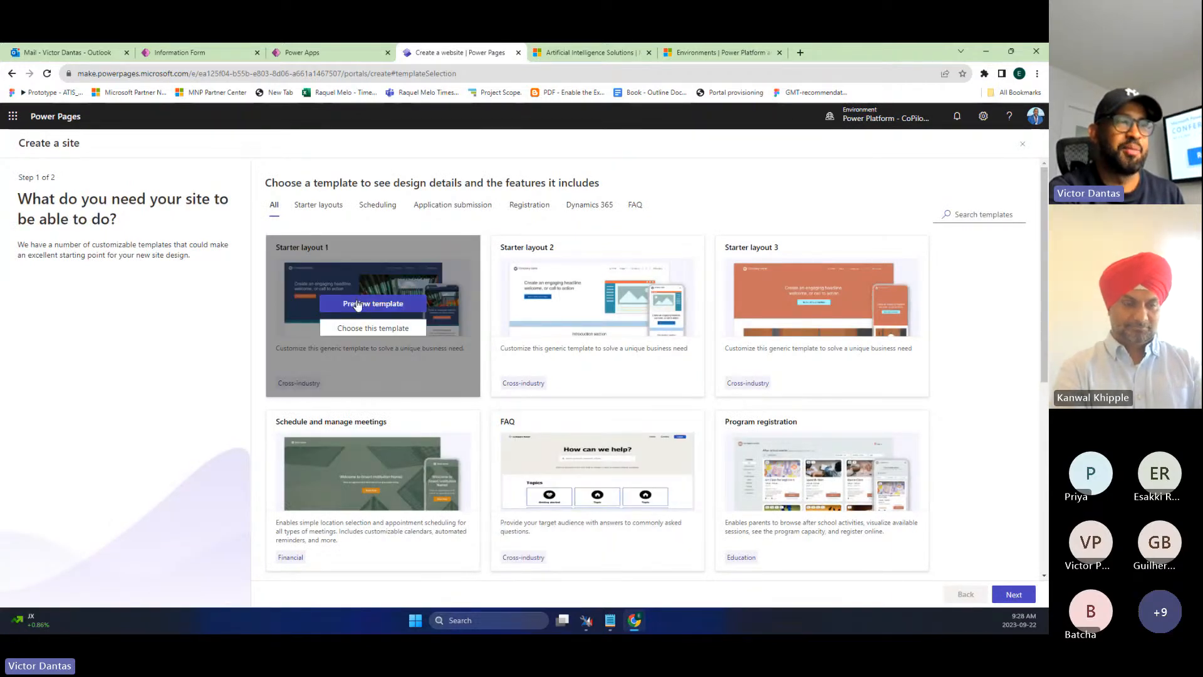
click(373, 328)
double_click(589, 352)
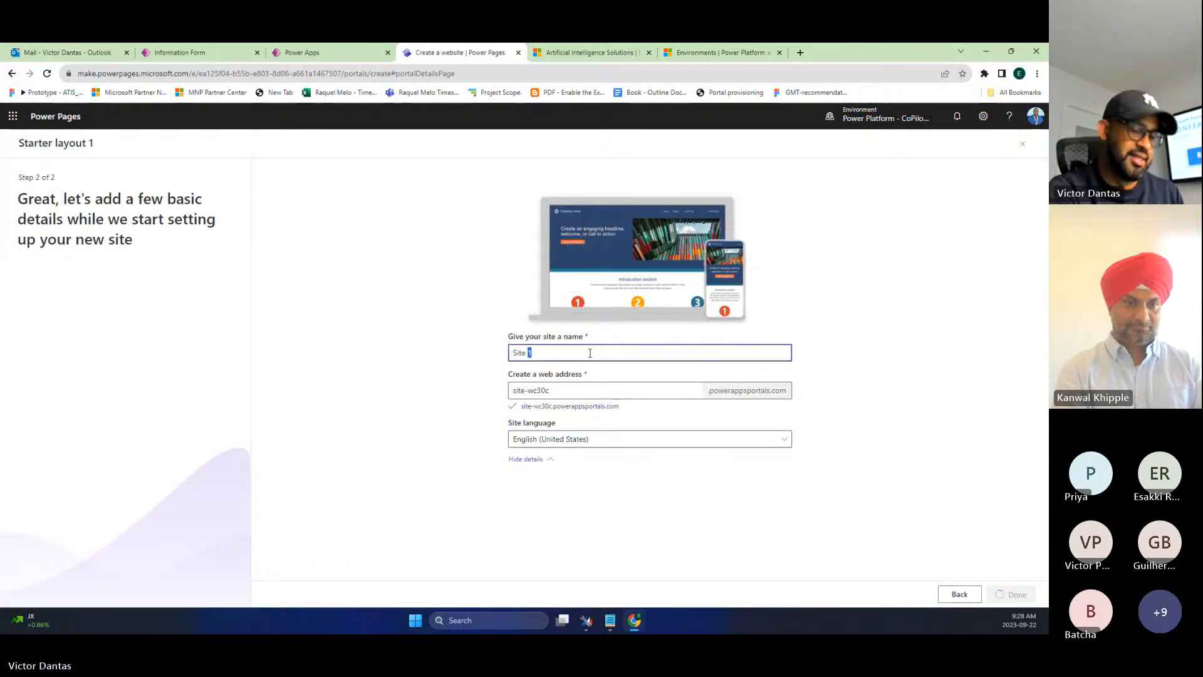
key(ctrl+a)
text(Sample )
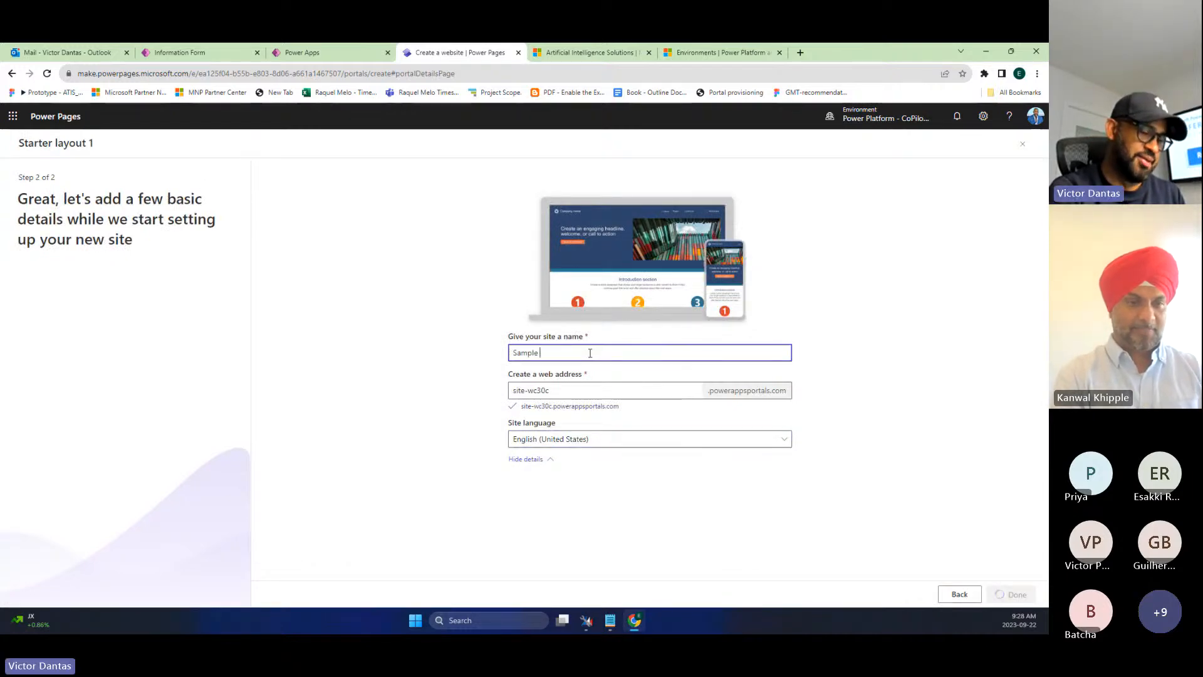
text(Sales Lea)
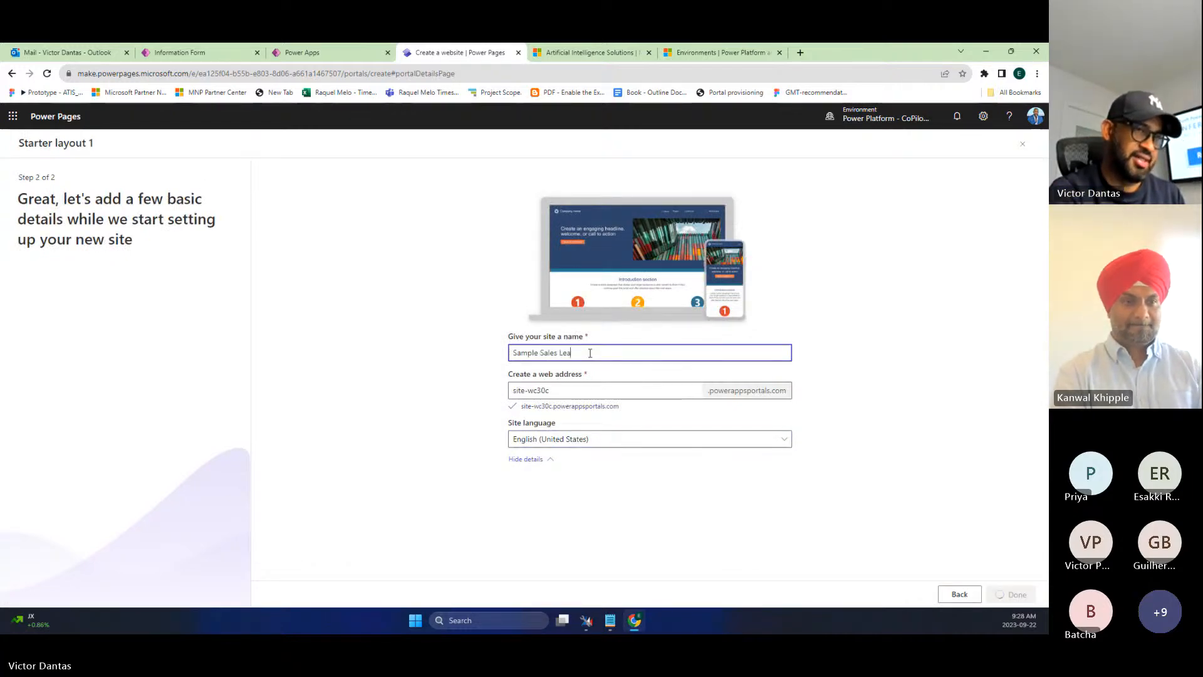
text(ds Site)
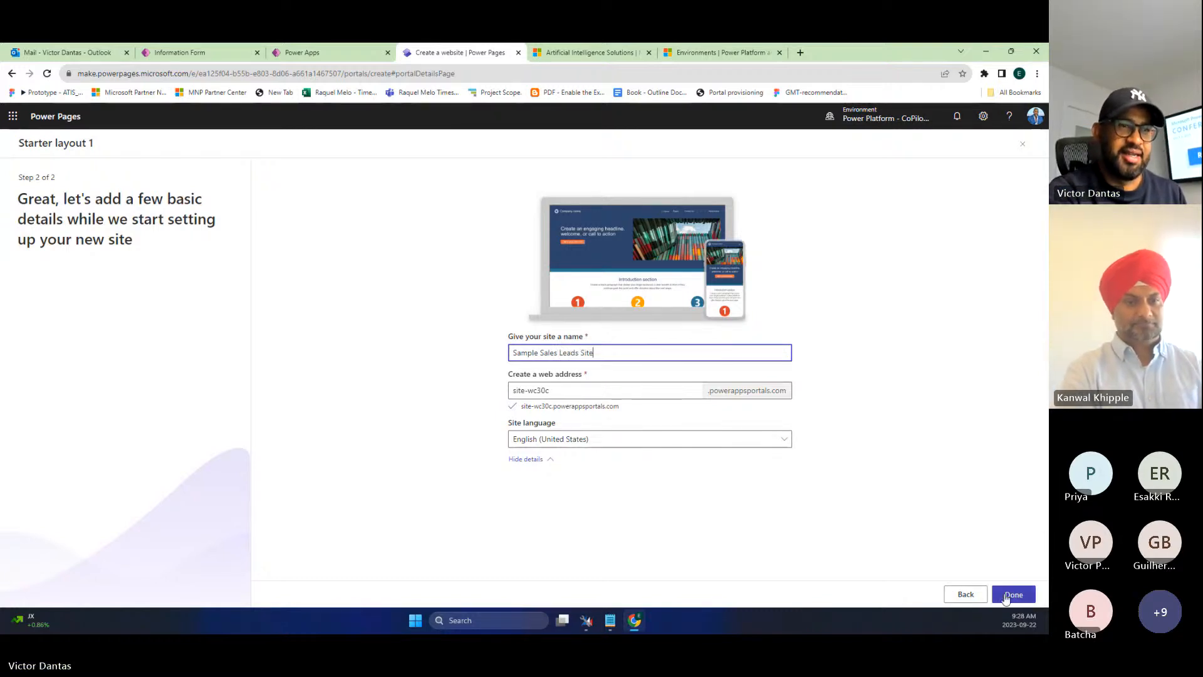
click(1006, 597)
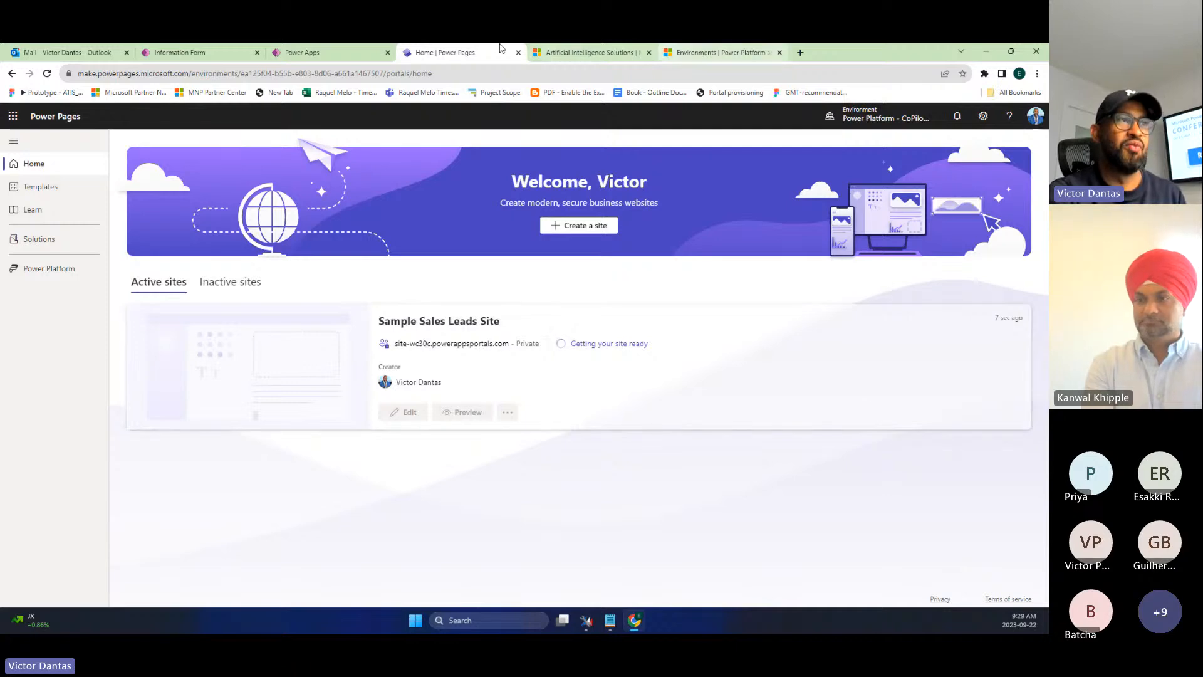
click(332, 52)
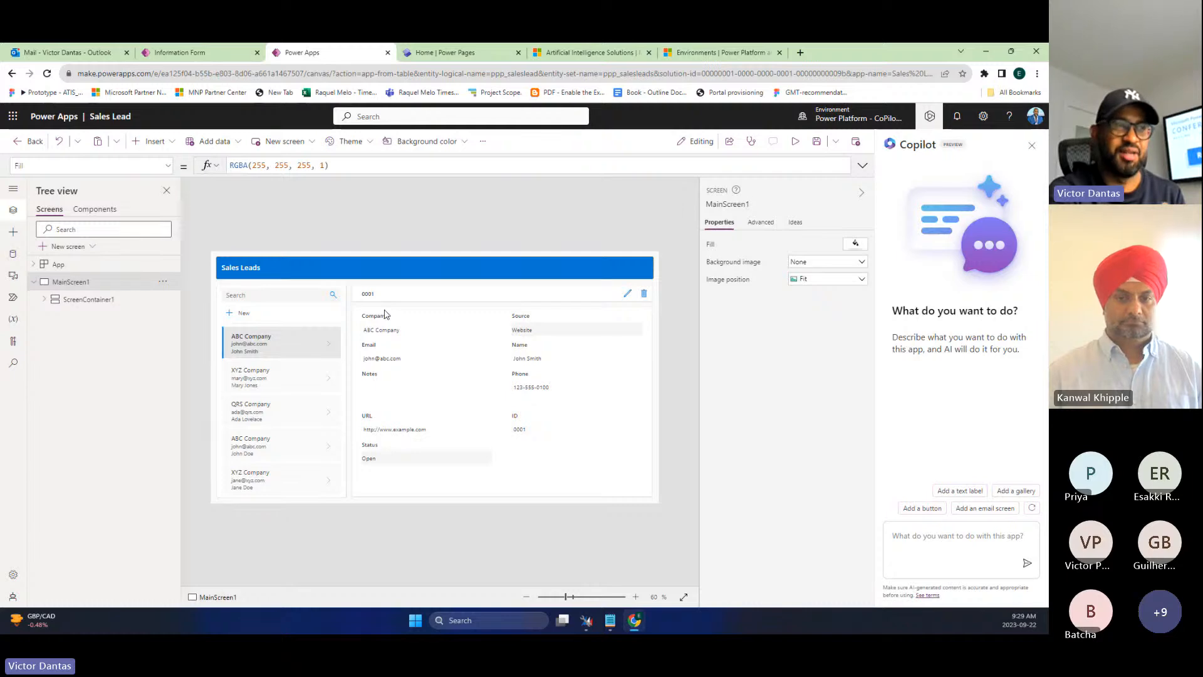
- Go back to the Home | Power Pages tab to check on Sample Sales Leads Site
click(463, 53)
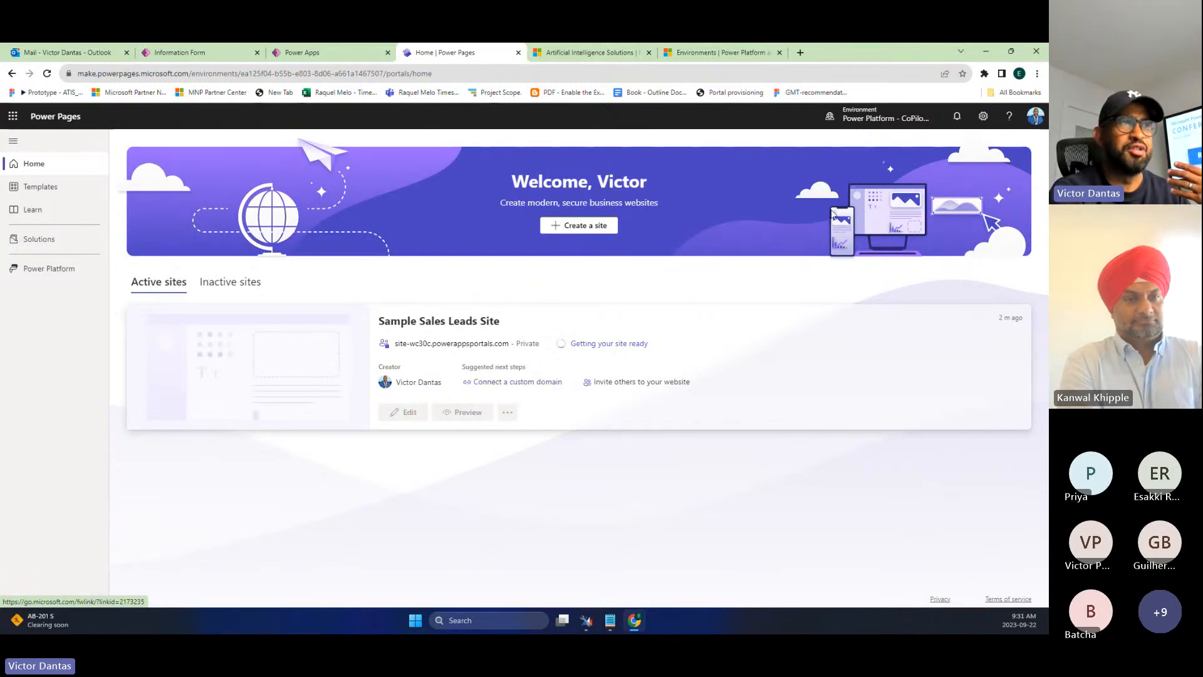
- Open the Power Pages home address in a new fourth browser tab and reload it
click(305, 53)
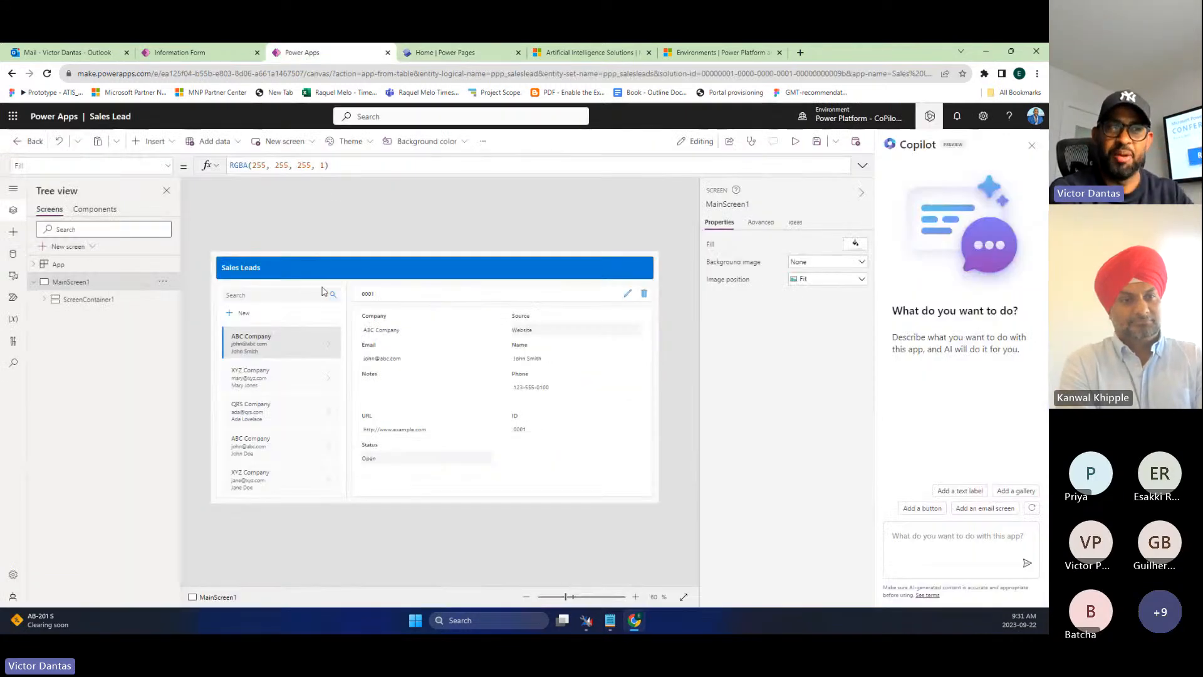
click(454, 53)
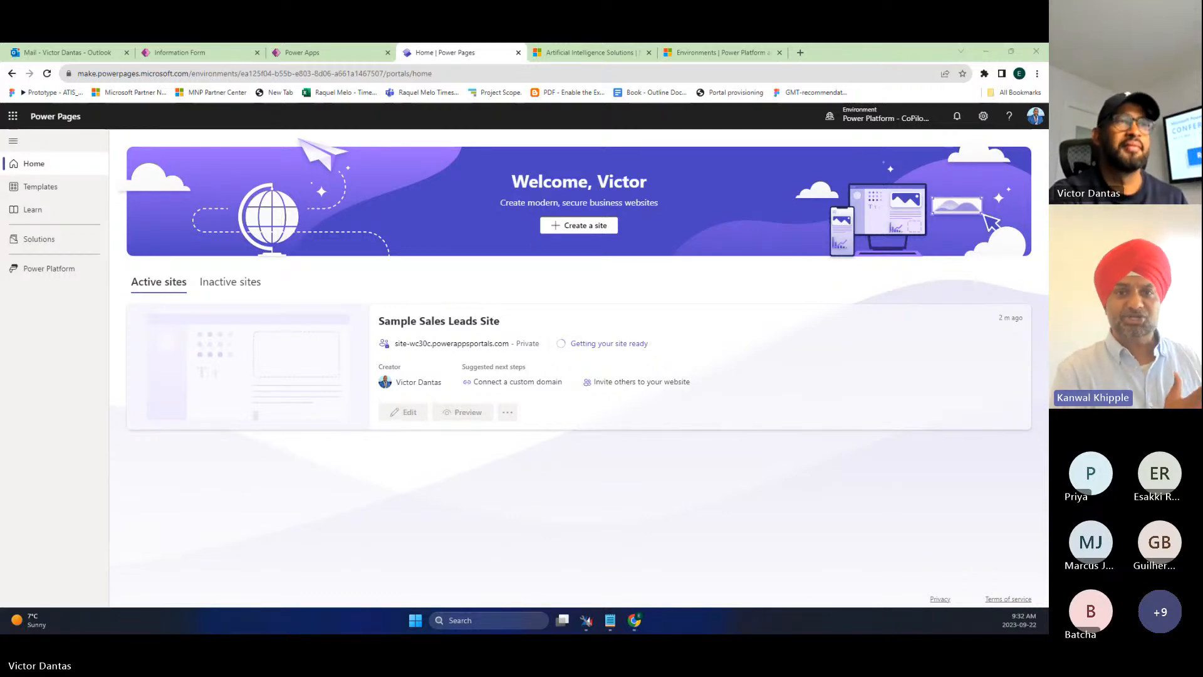
click(263, 74)
key(ctrl+c)
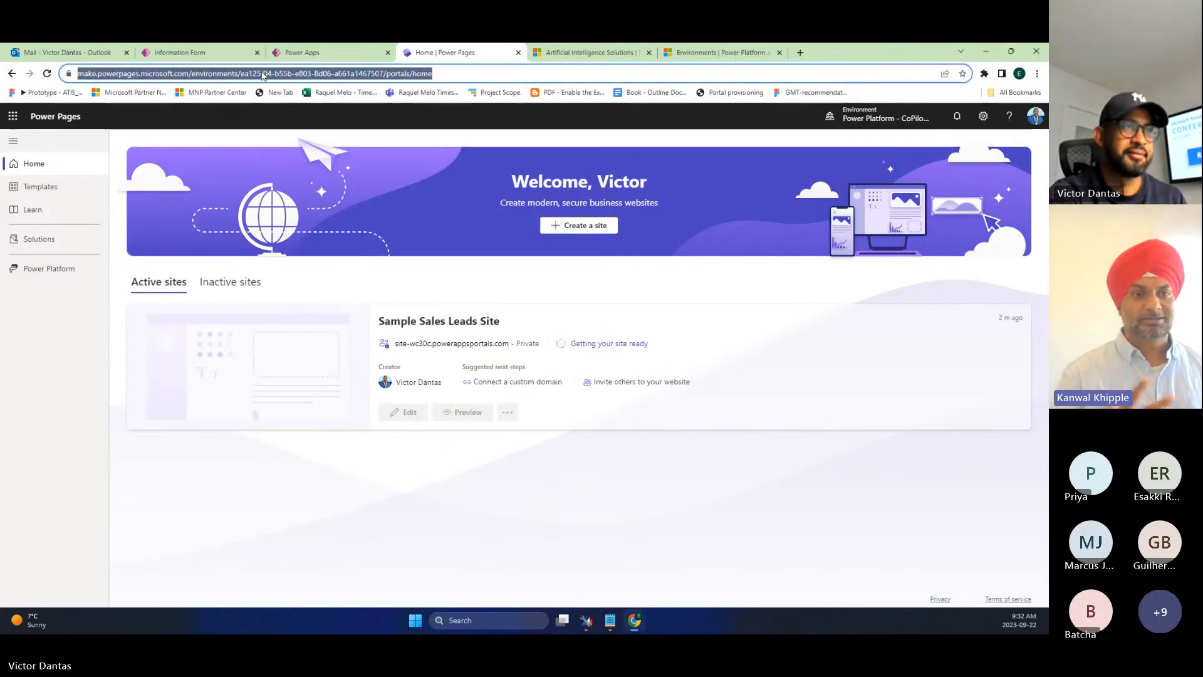
click(797, 54)
key(ctrl+v)
key(Return)
drag(832, 49, 489, 100)
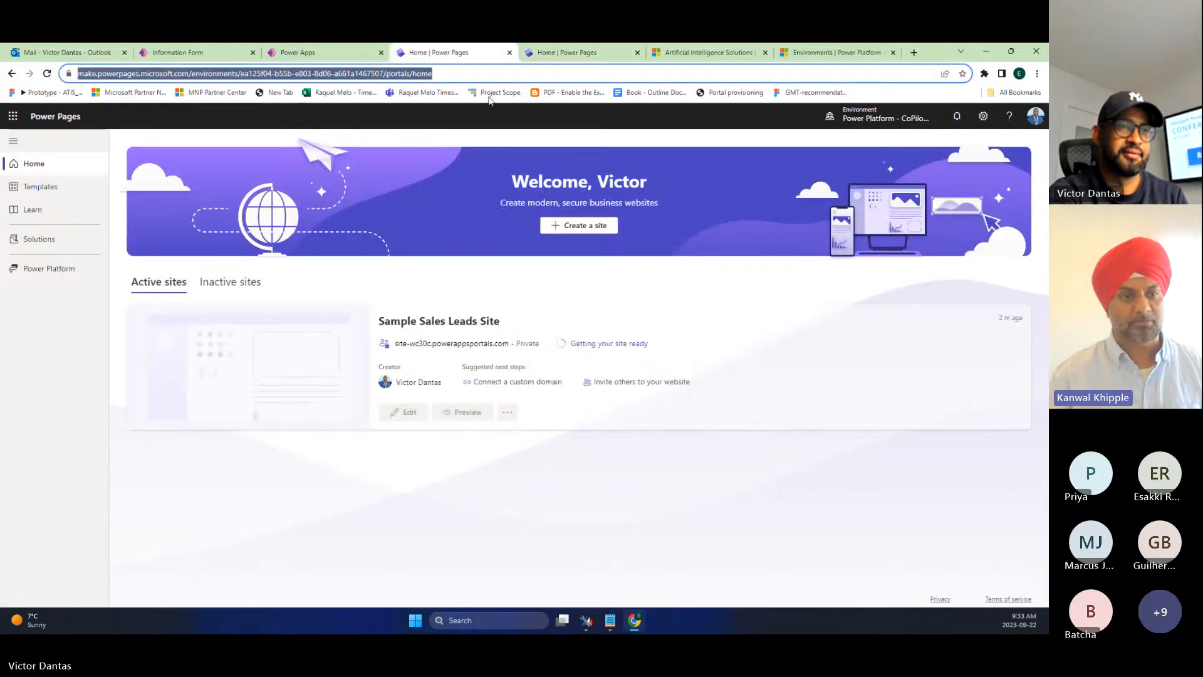
key(F5)
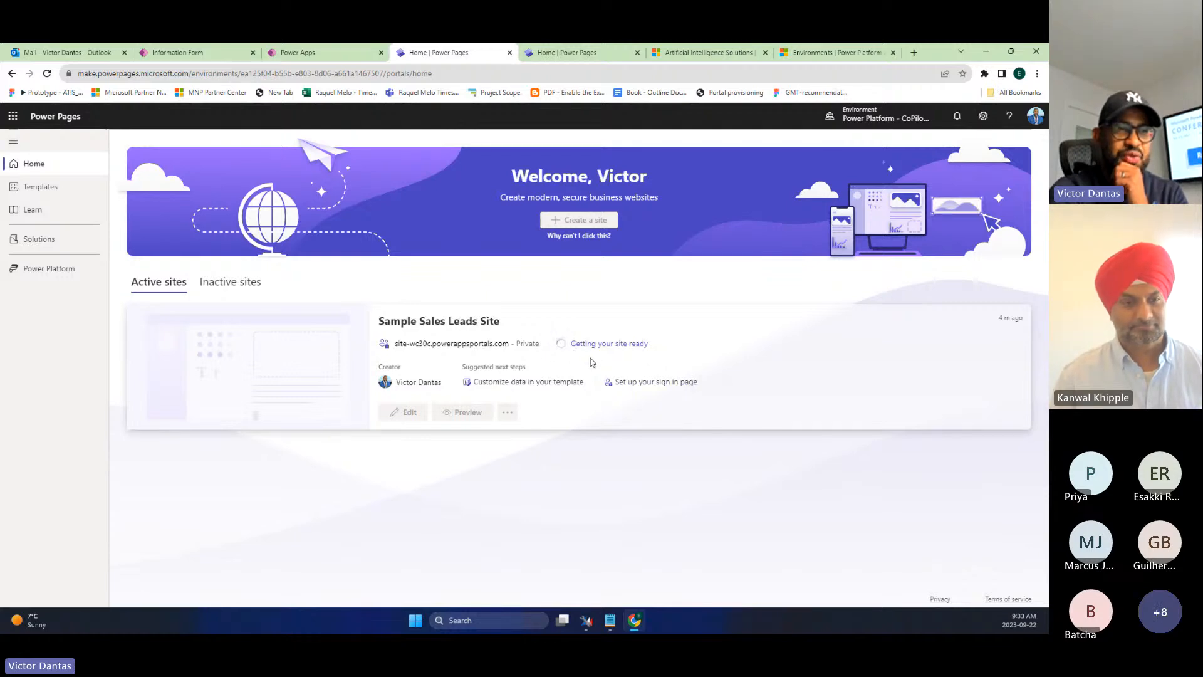
- Switch the Power Pages home to the Power Platform Co-Pilot Trial environment
click(586, 53)
click(893, 119)
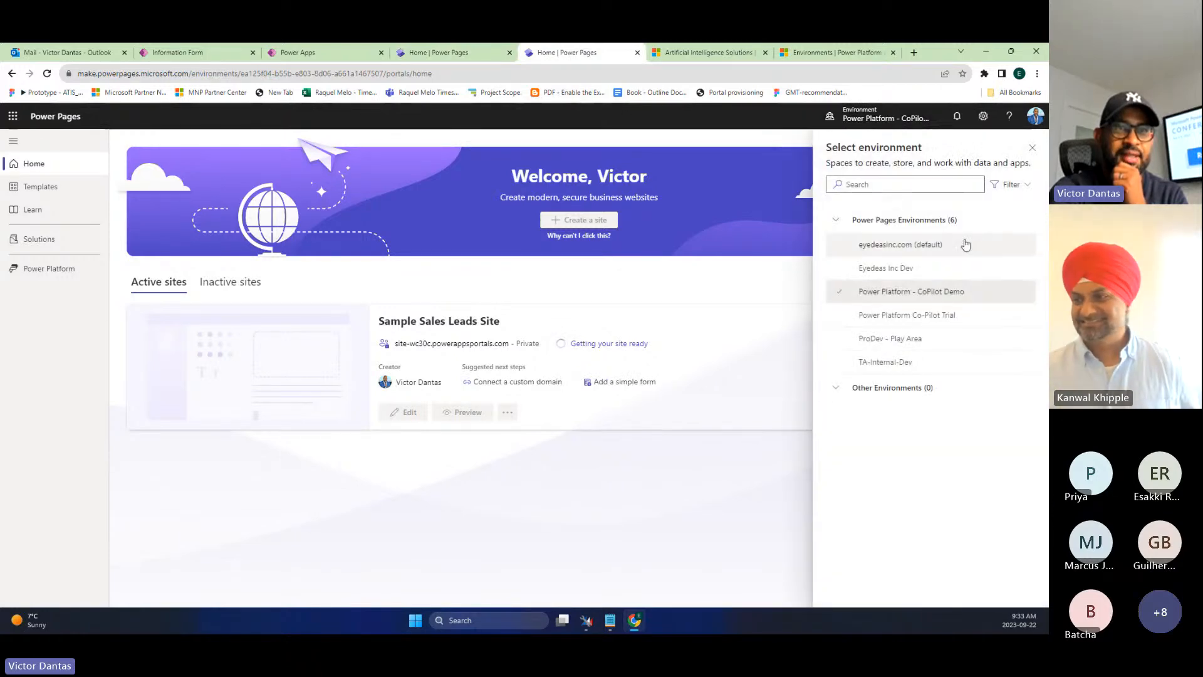
click(950, 311)
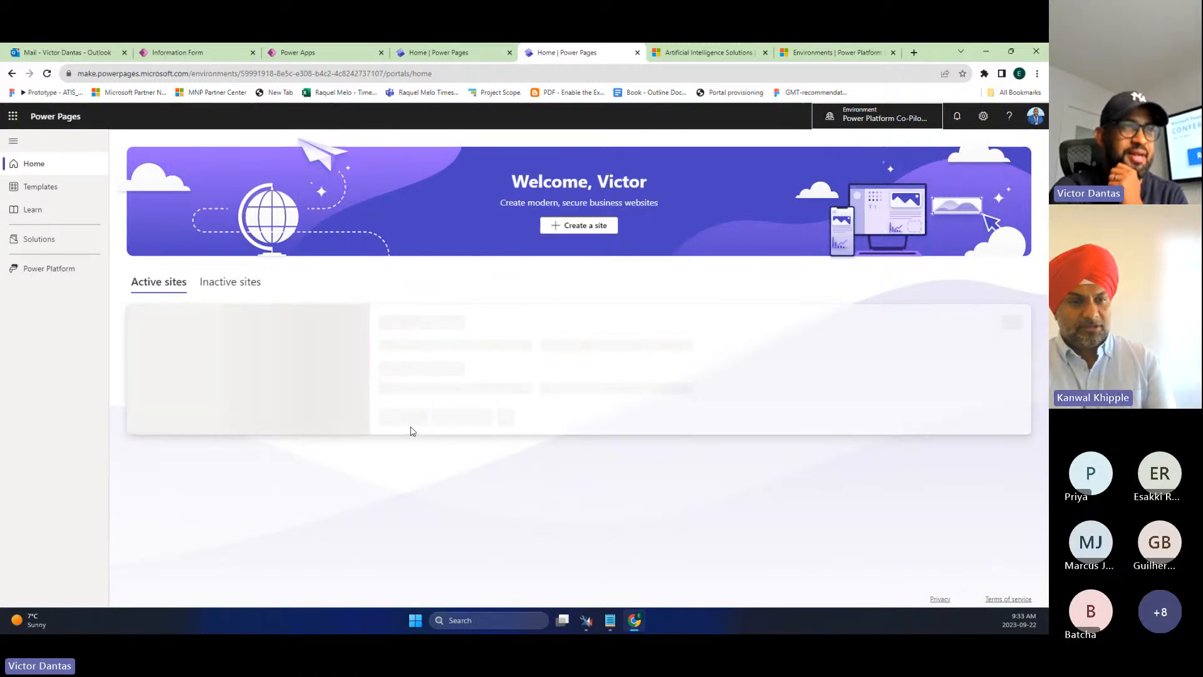
- Open Site 1 for editing in the design studio
click(491, 50)
click(555, 55)
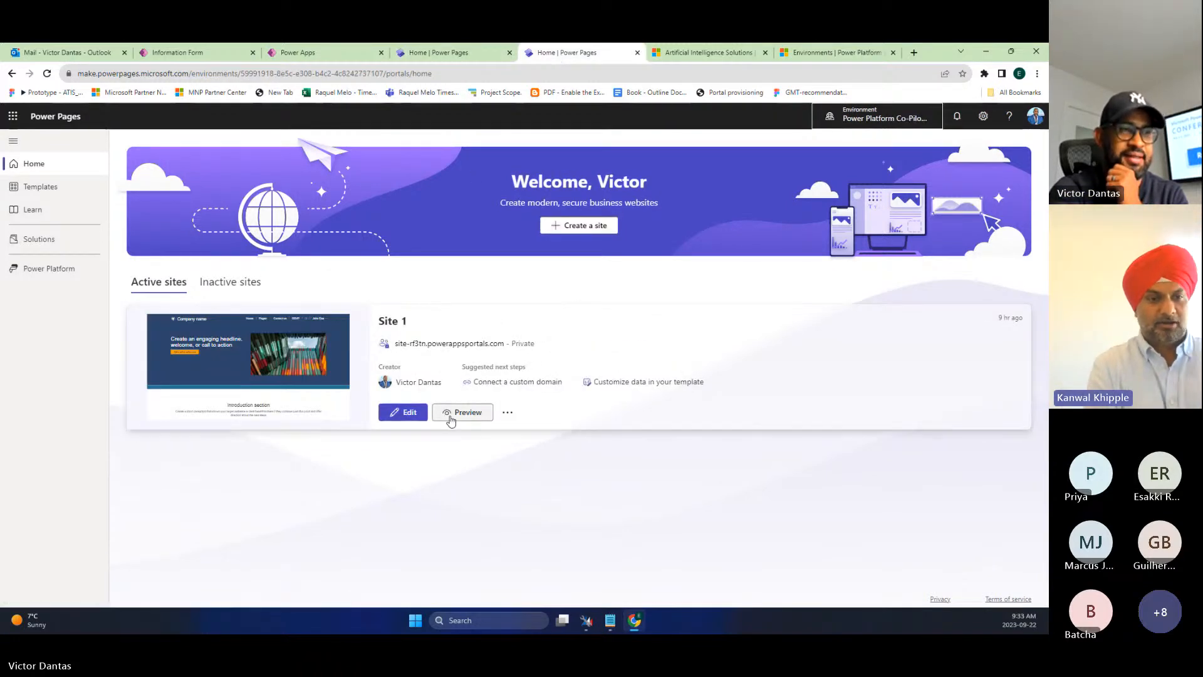
click(406, 412)
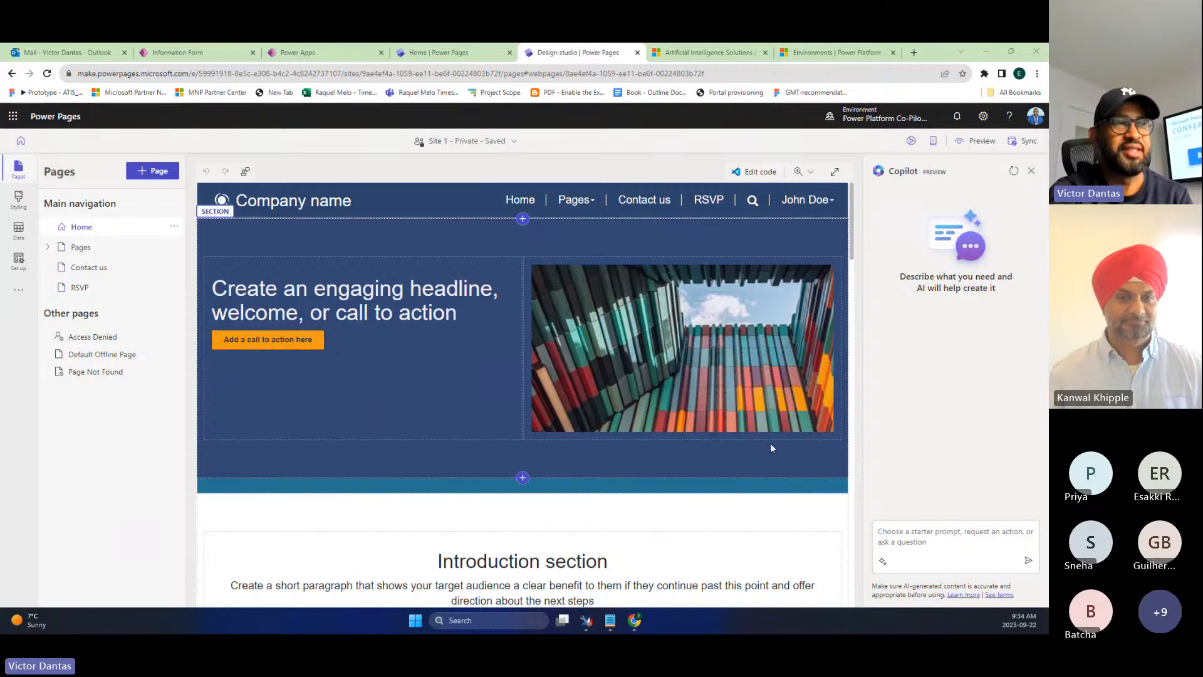
- Rewrite the Introduction paragraph in a Professional tone with Copilot, keeping suggestion 3 of 3
scroll(730, 434, down, 2)
scroll(736, 441, up, 1)
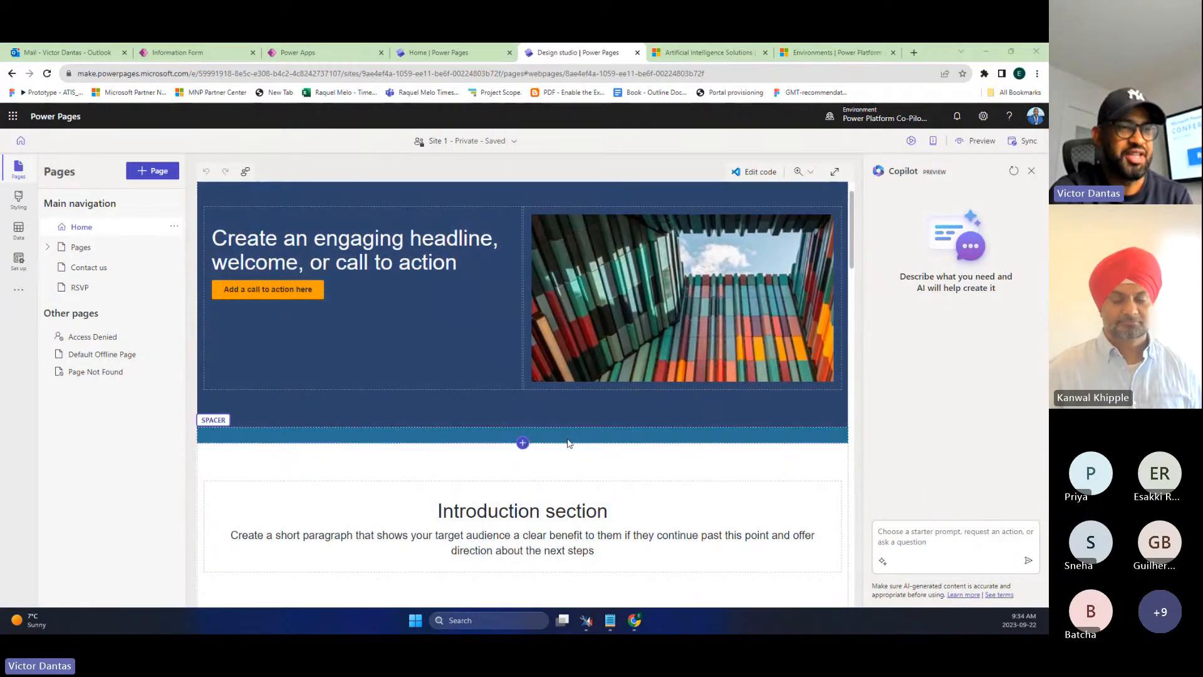
scroll(759, 443, down, 1)
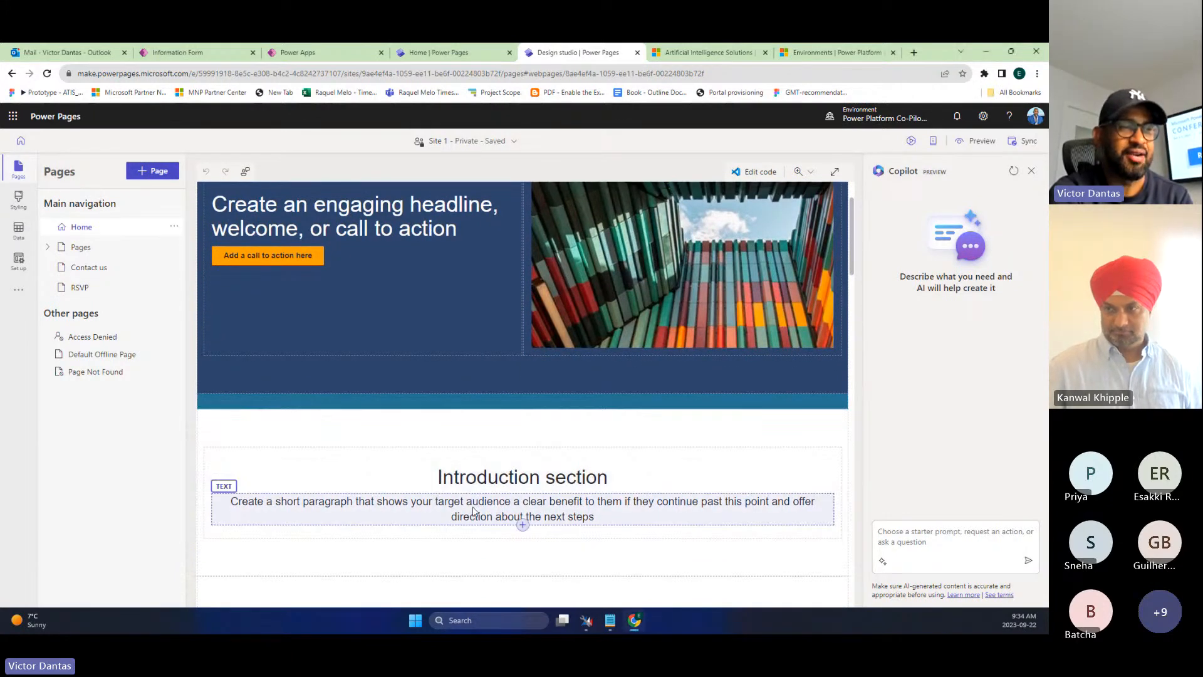
click(450, 504)
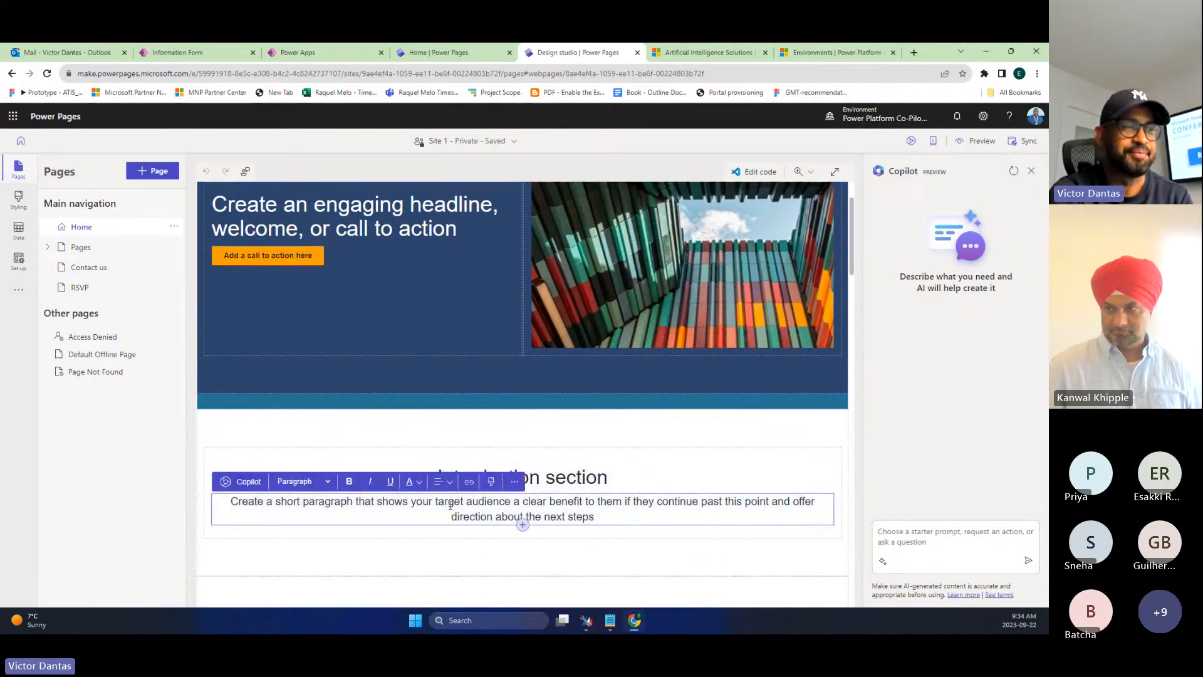
click(231, 482)
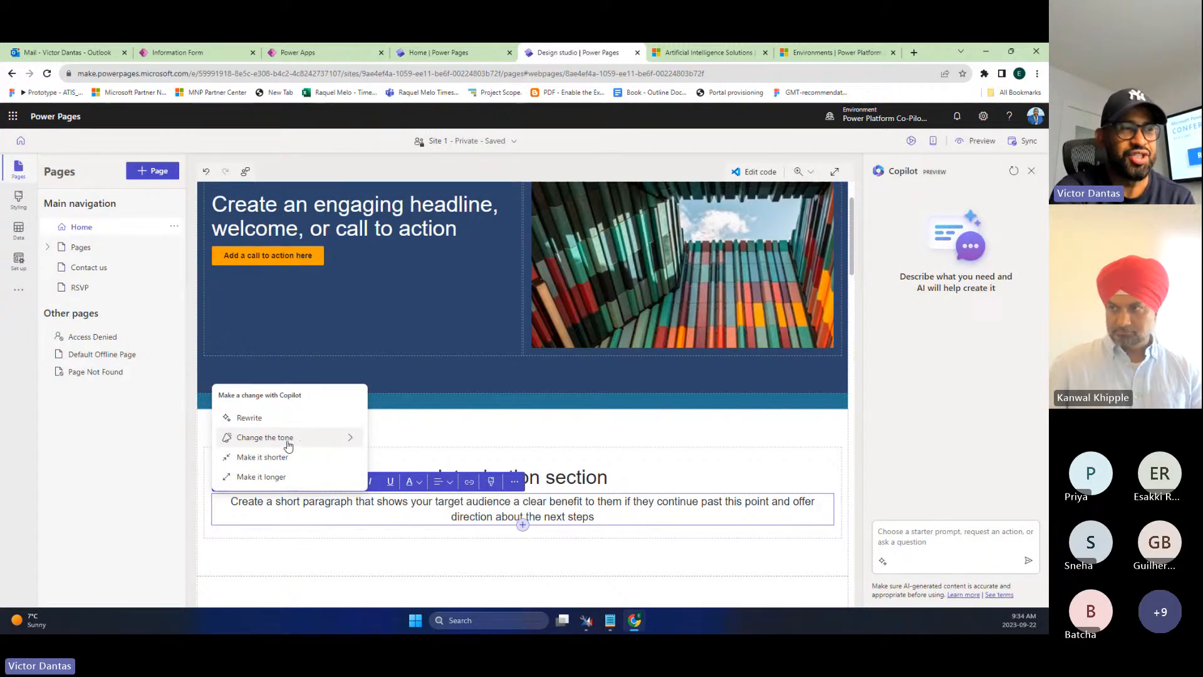
click(288, 443)
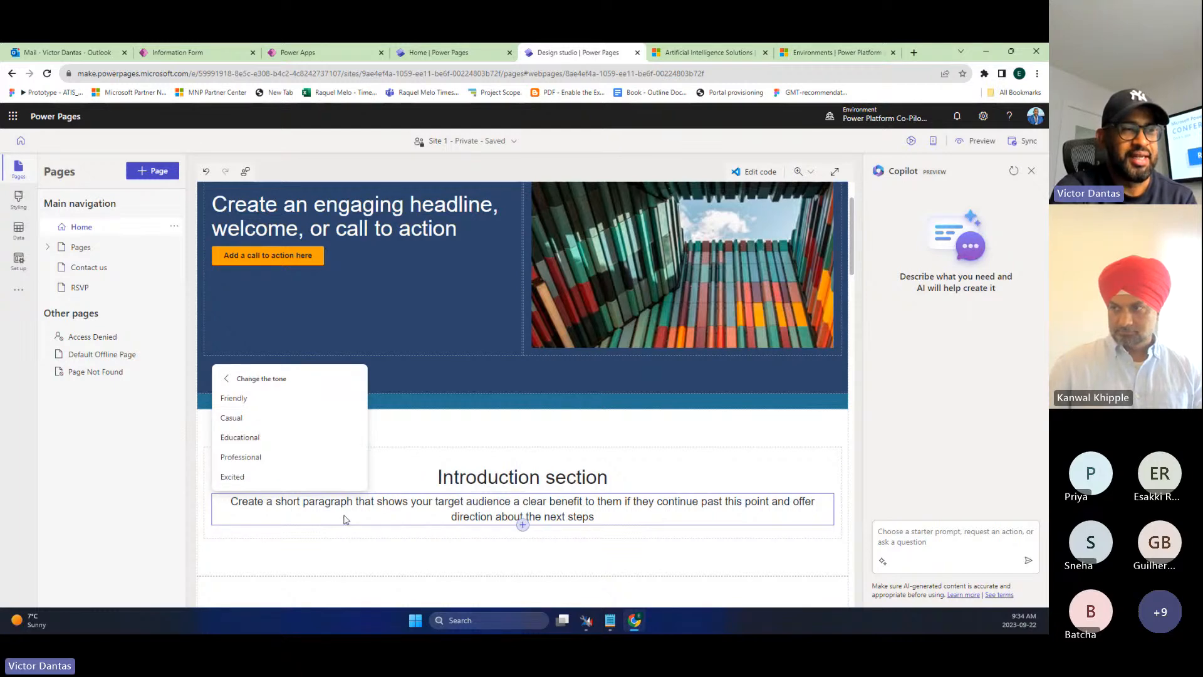
click(274, 462)
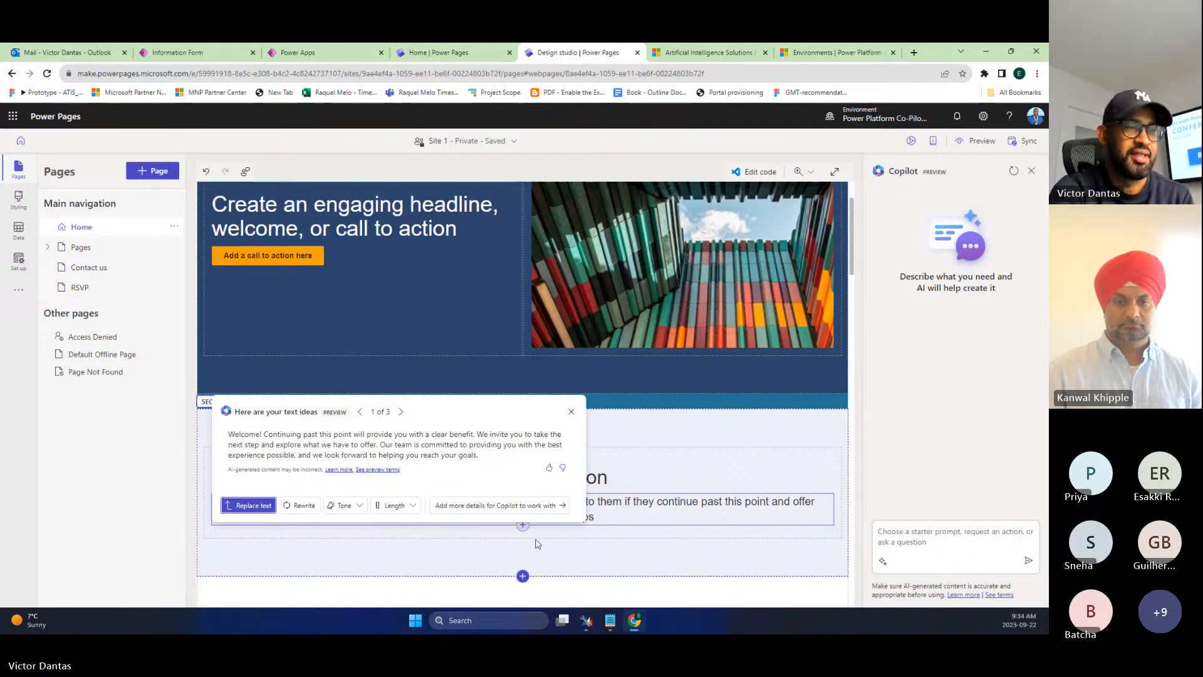
click(401, 413)
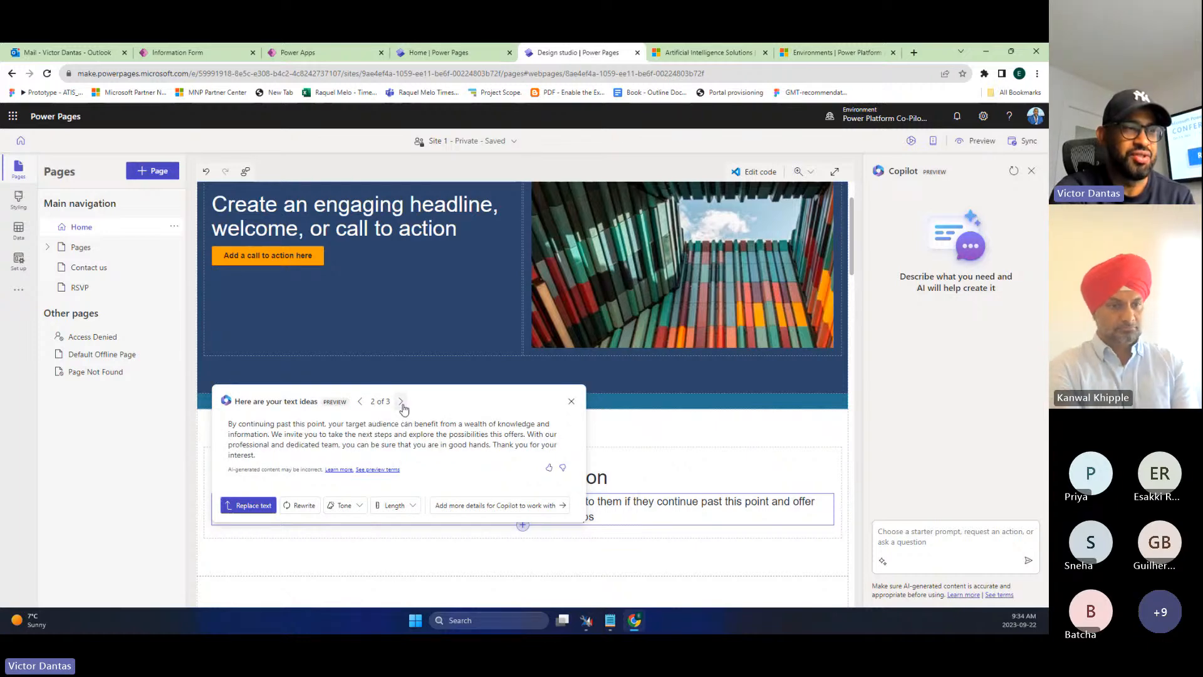
click(402, 403)
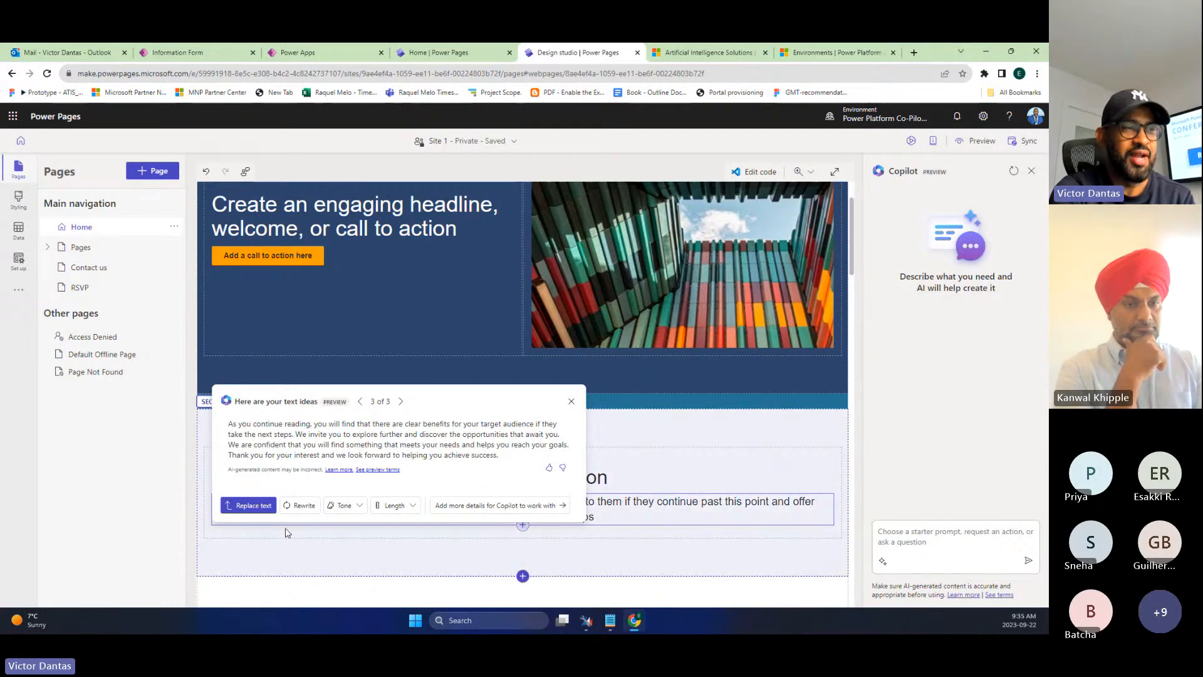
click(264, 510)
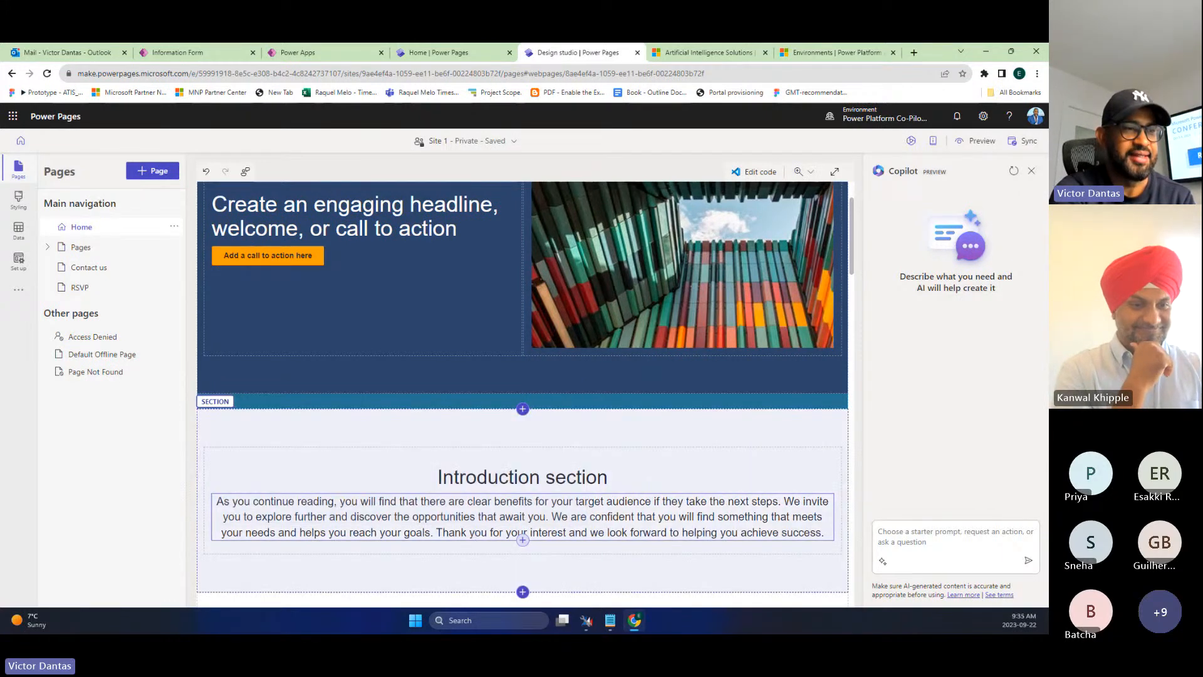
scroll(595, 570, down, 5)
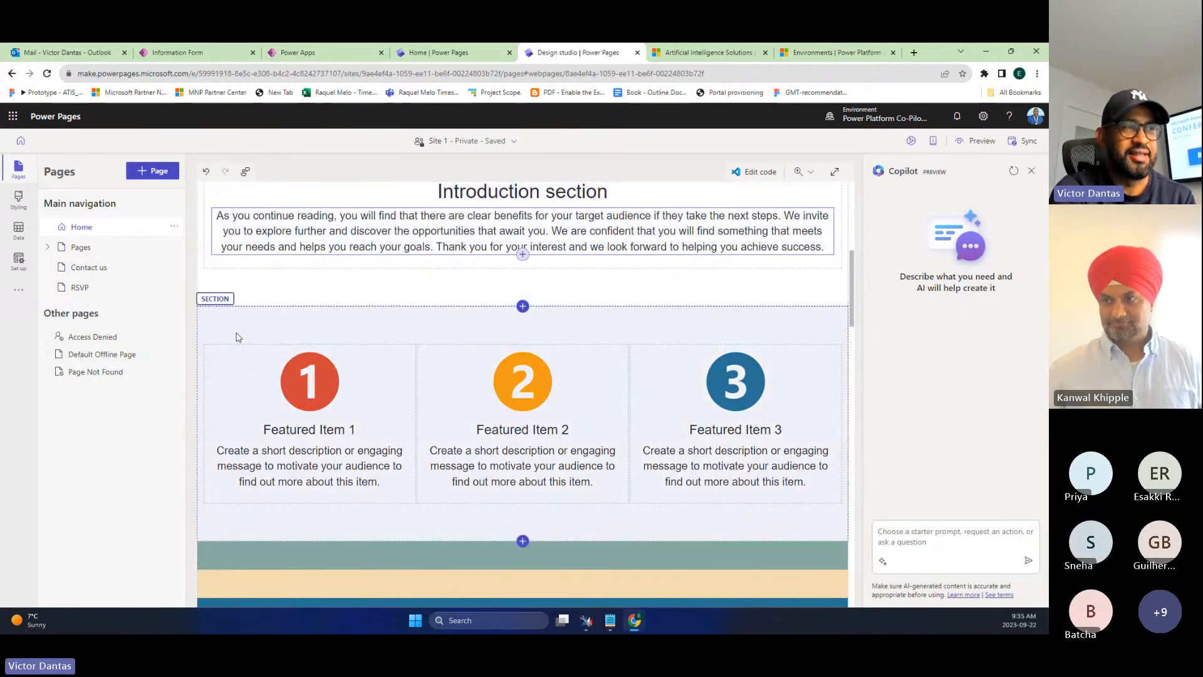
- Have Copilot rewrite the Featured Item 1 description and open the more-details prompt box
click(220, 310)
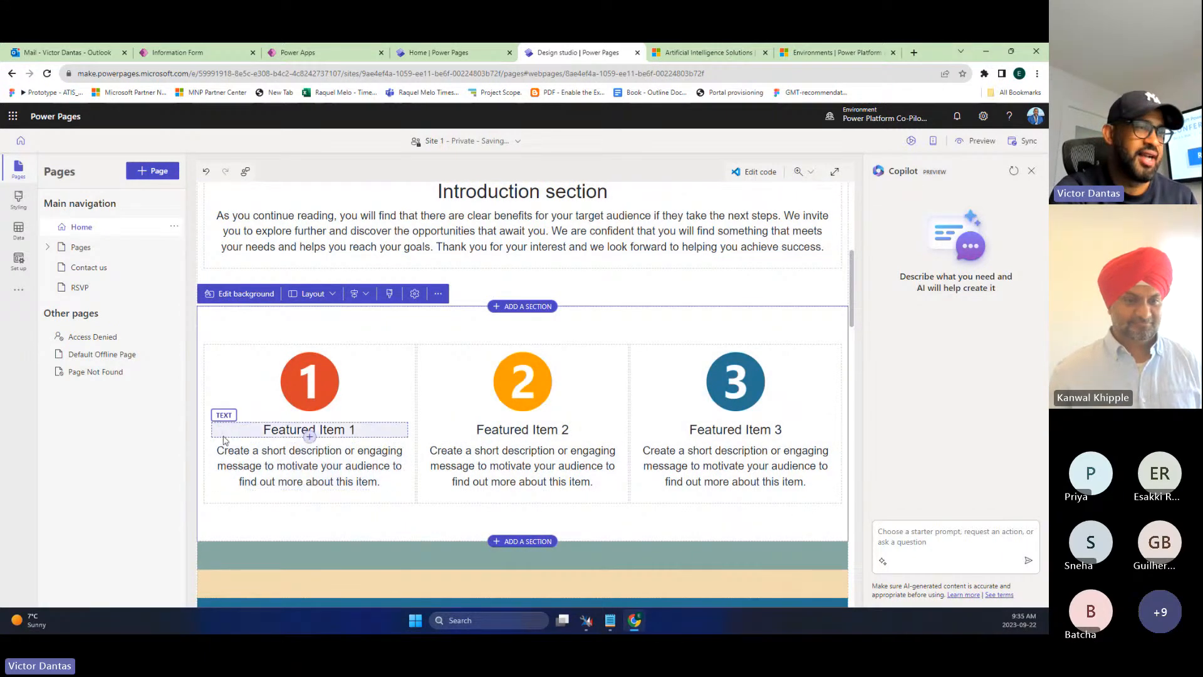
click(309, 429)
click(232, 469)
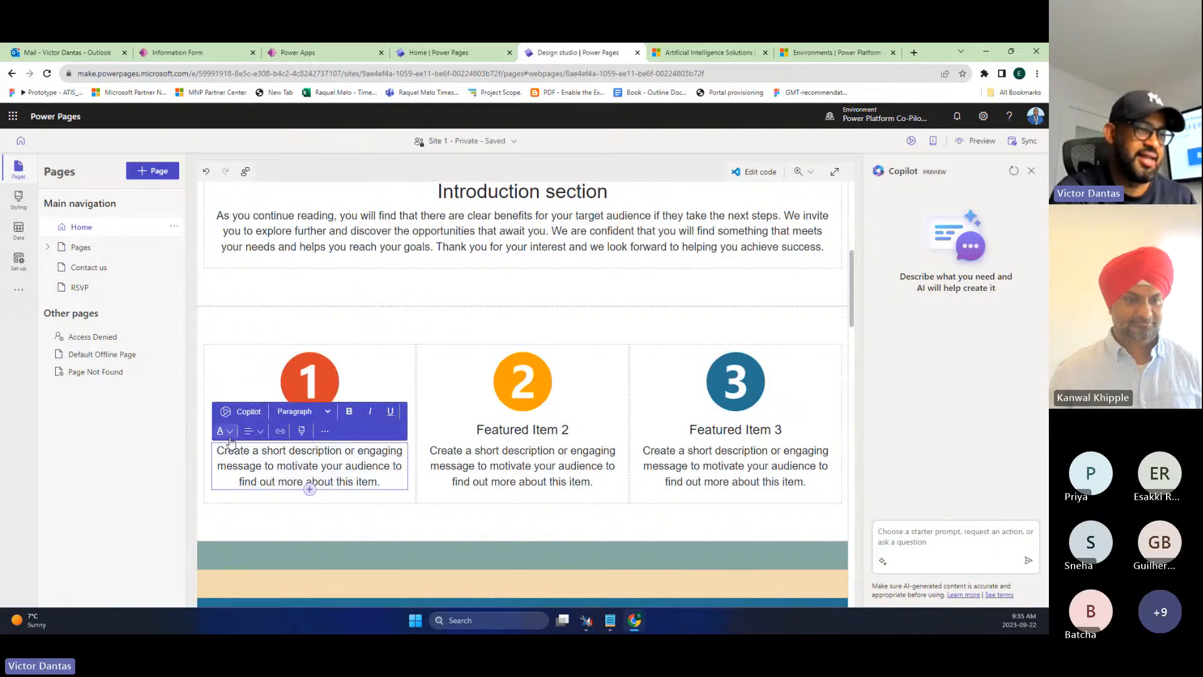
click(241, 411)
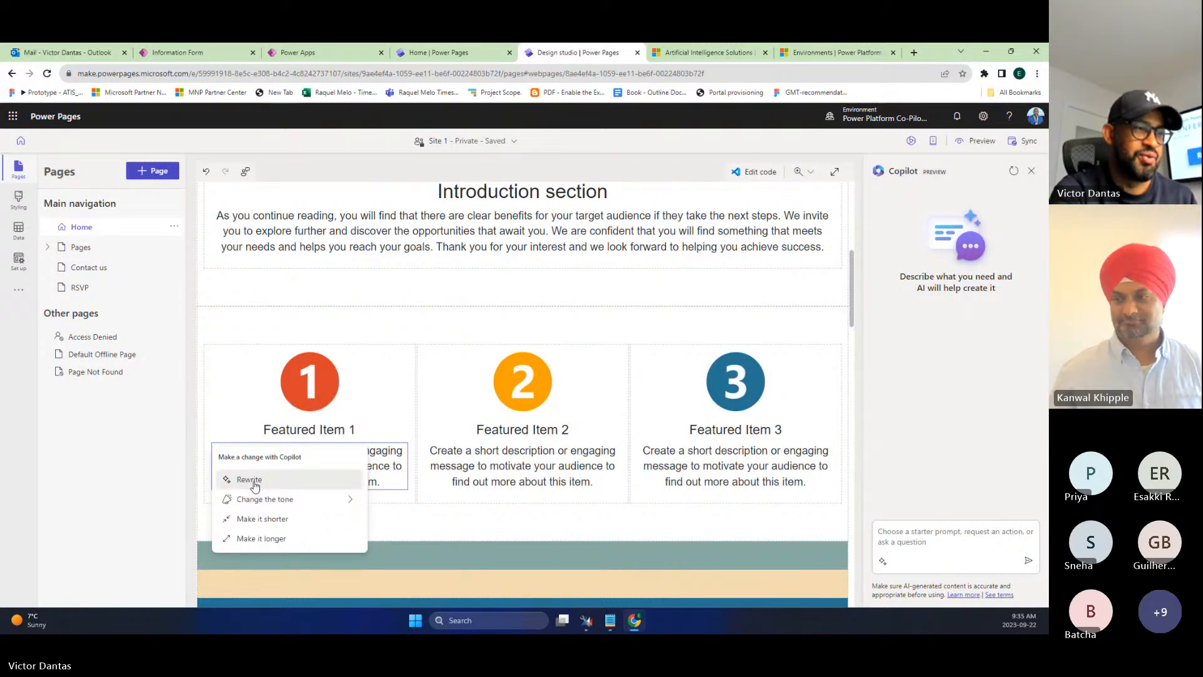
click(251, 479)
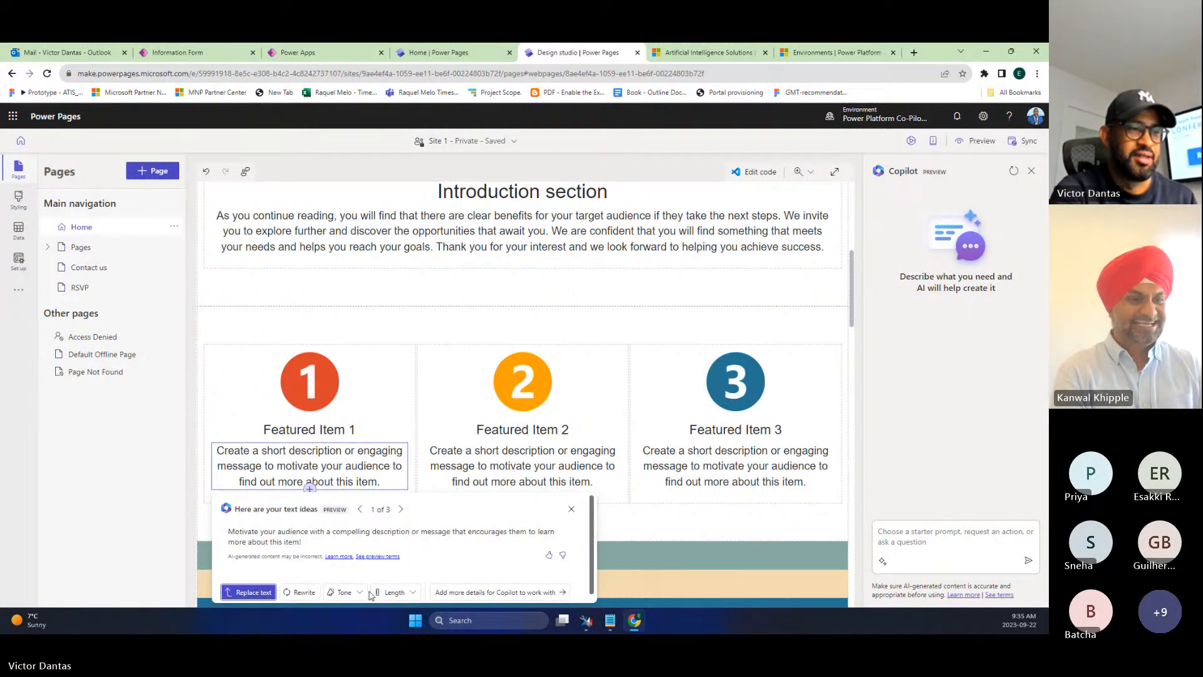
click(517, 586)
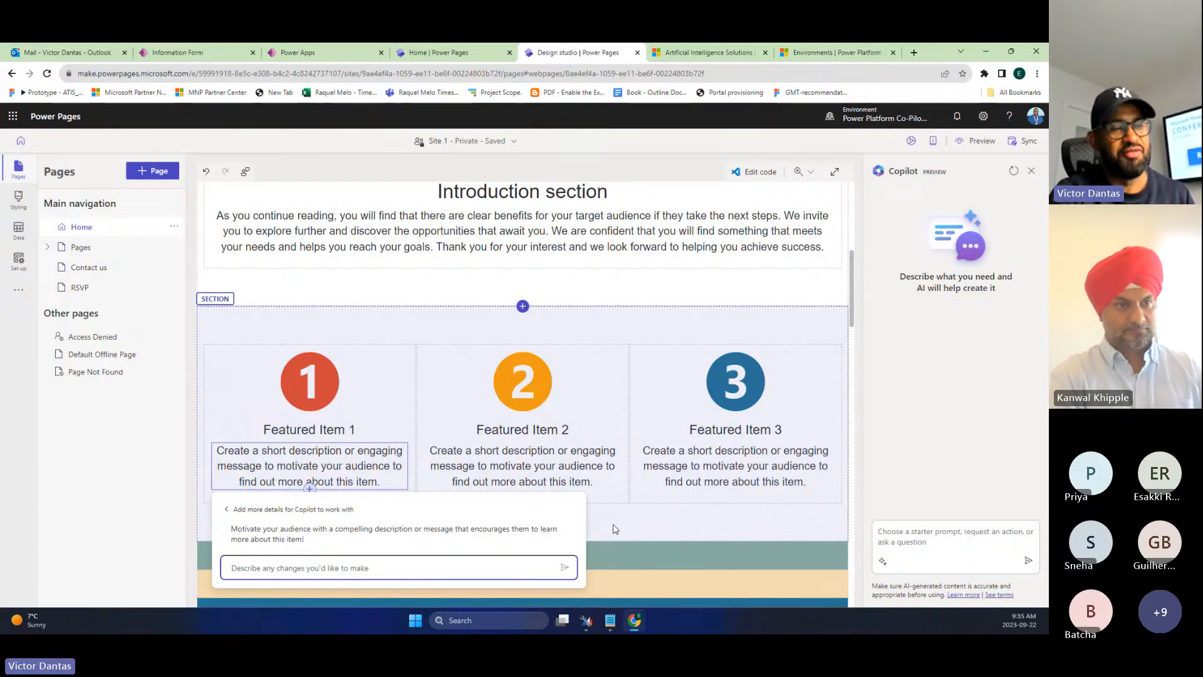
- Prompt Copilot for one reason to attend the Power Platform conference and insert it into Featured Item 1
text(List one re)
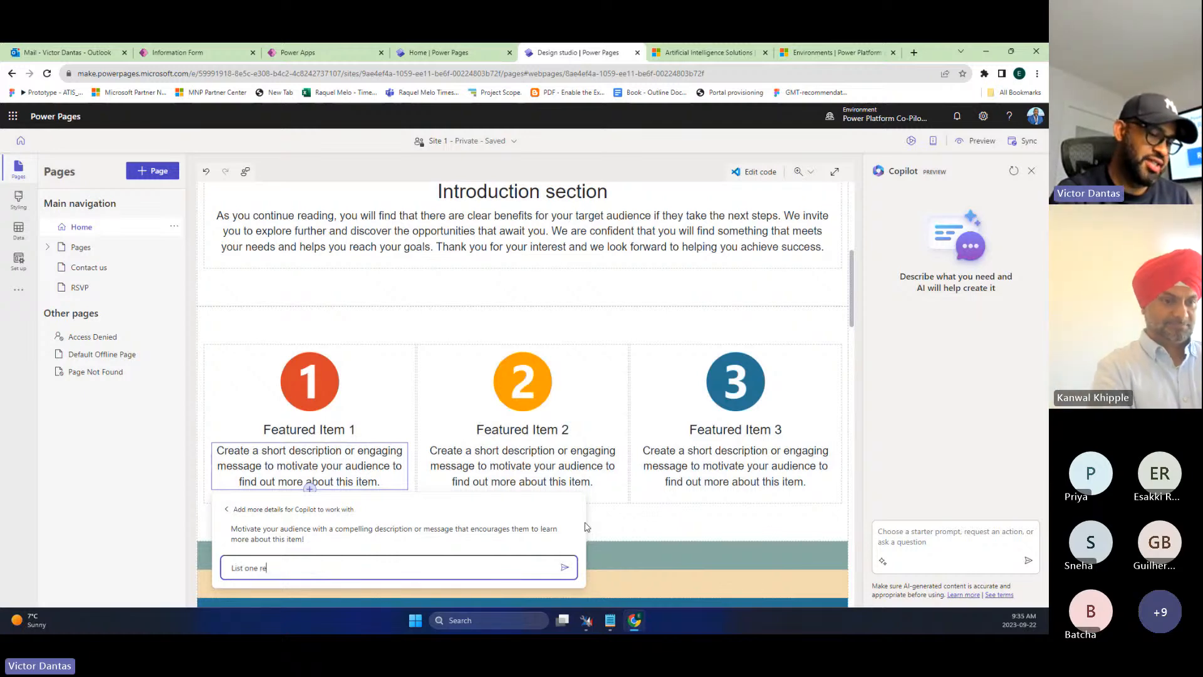
text(ason as t)
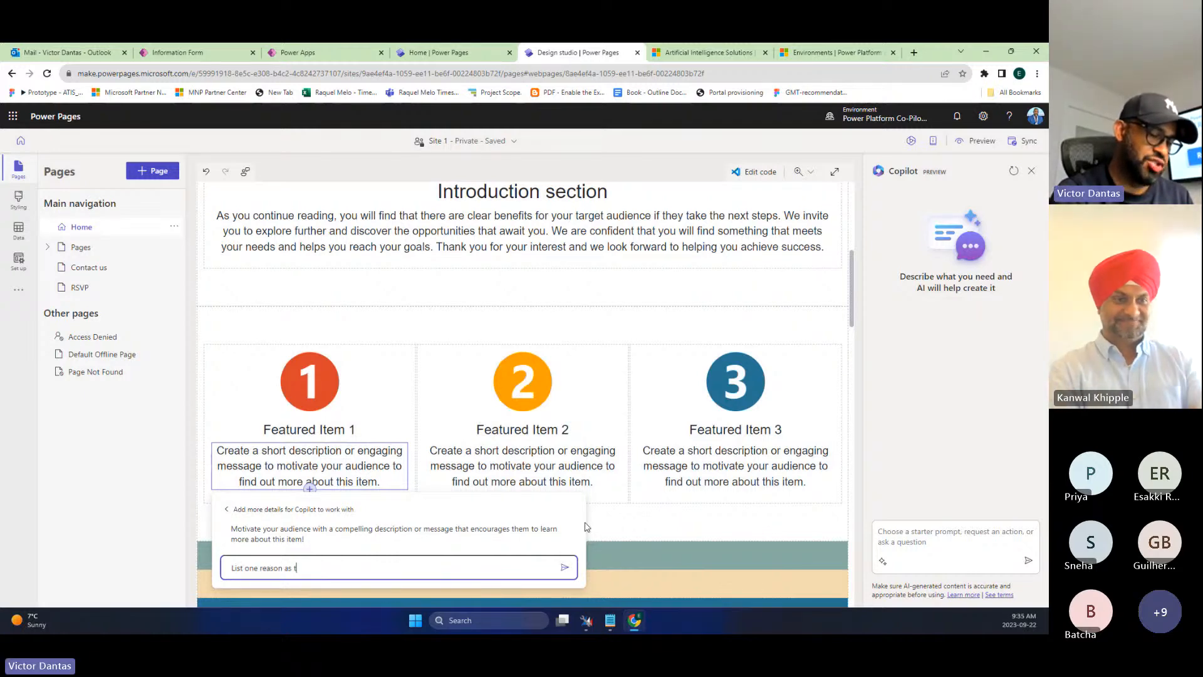
text(o why )
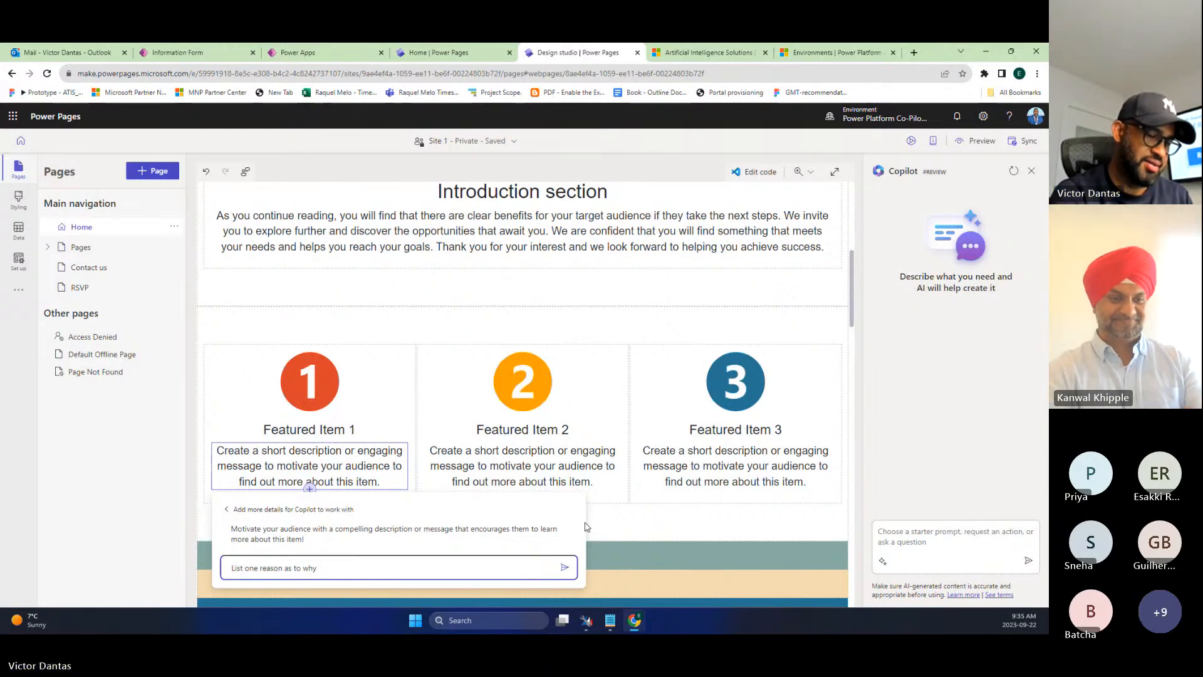
text(people should a)
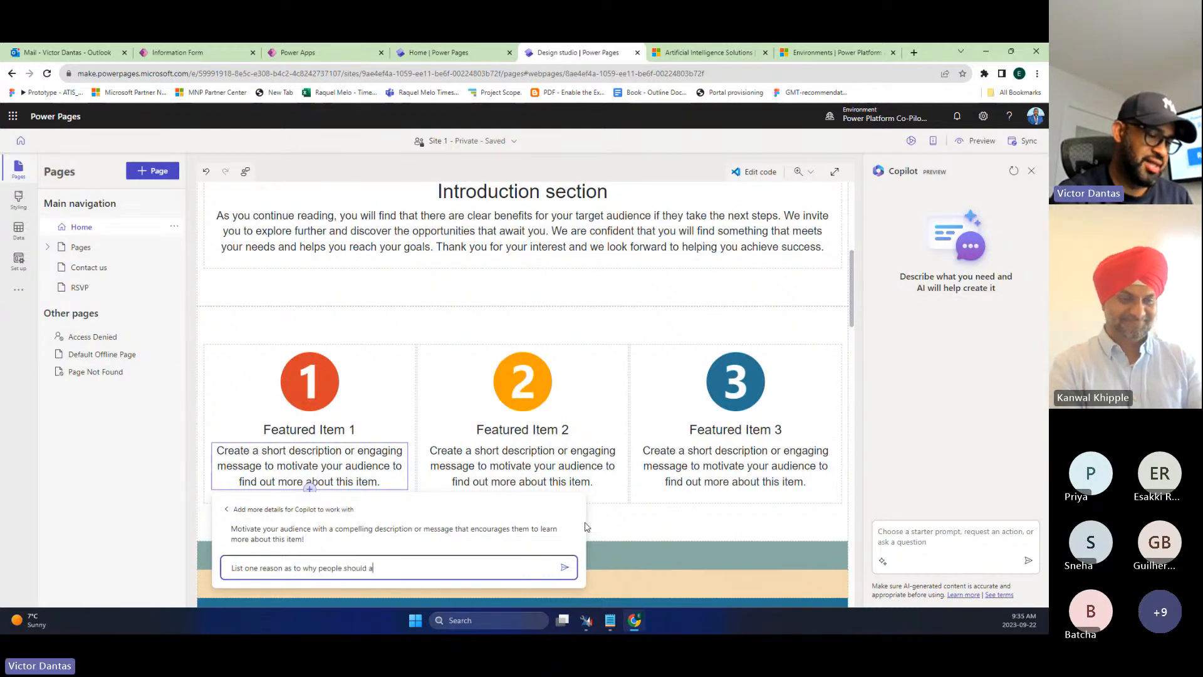
text(ttend t)
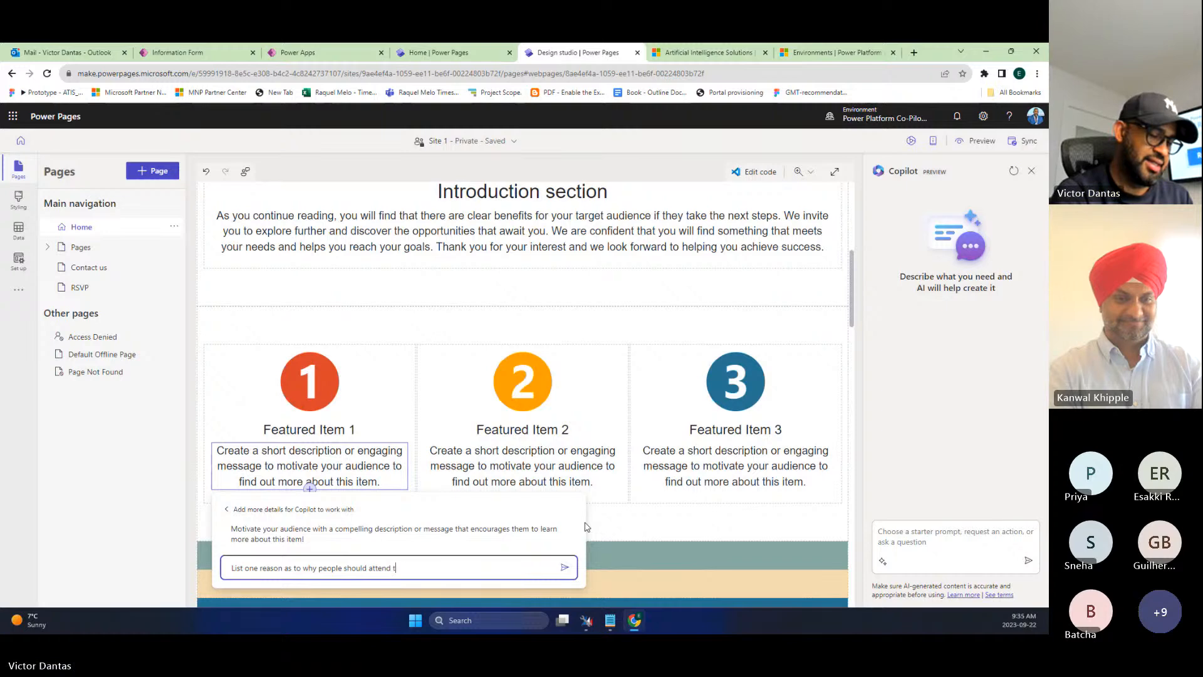
text(he upcoming Power Platform conference in las vegas)
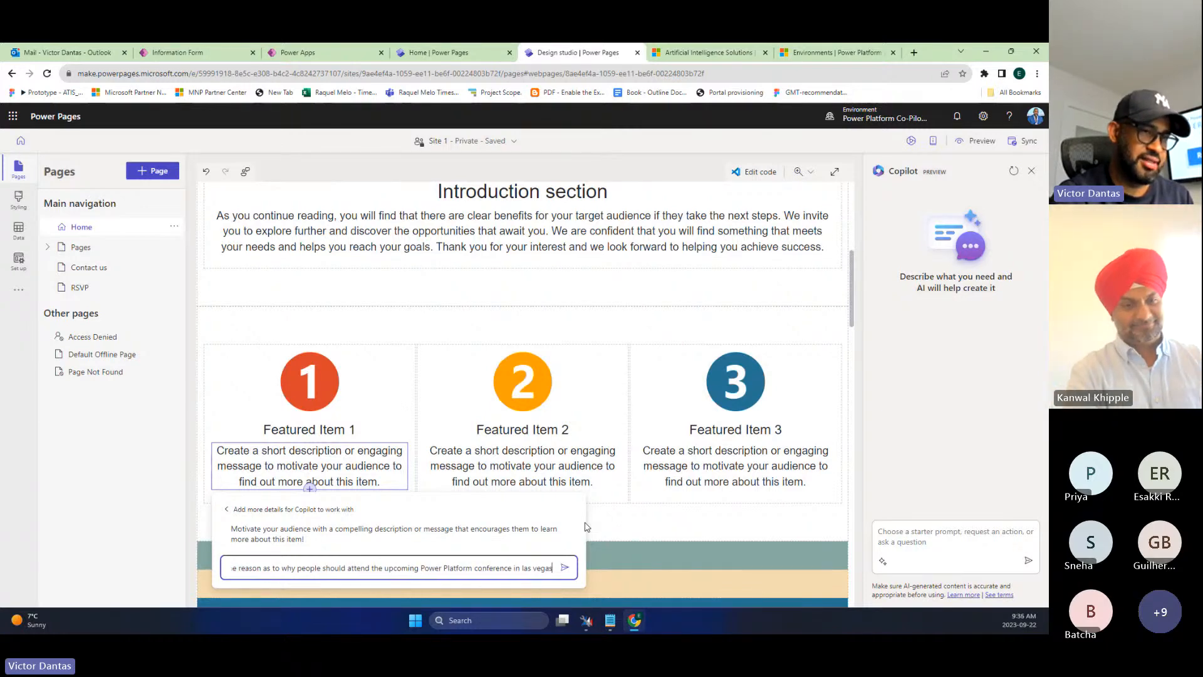
key(Return)
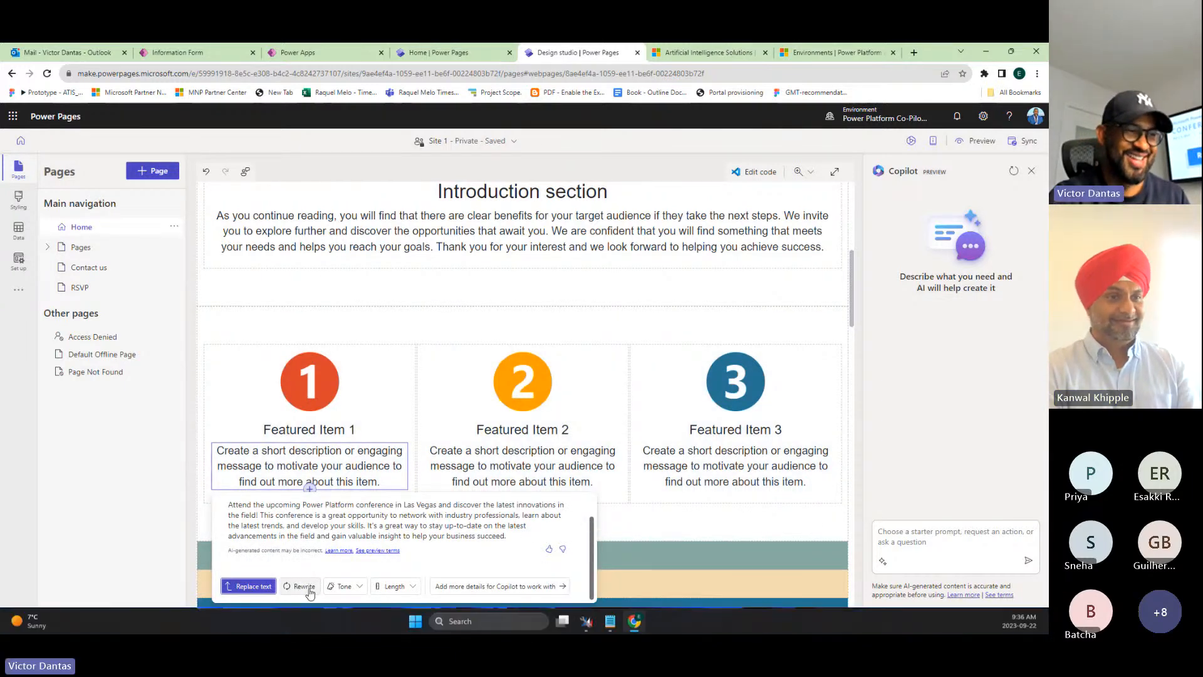
click(254, 587)
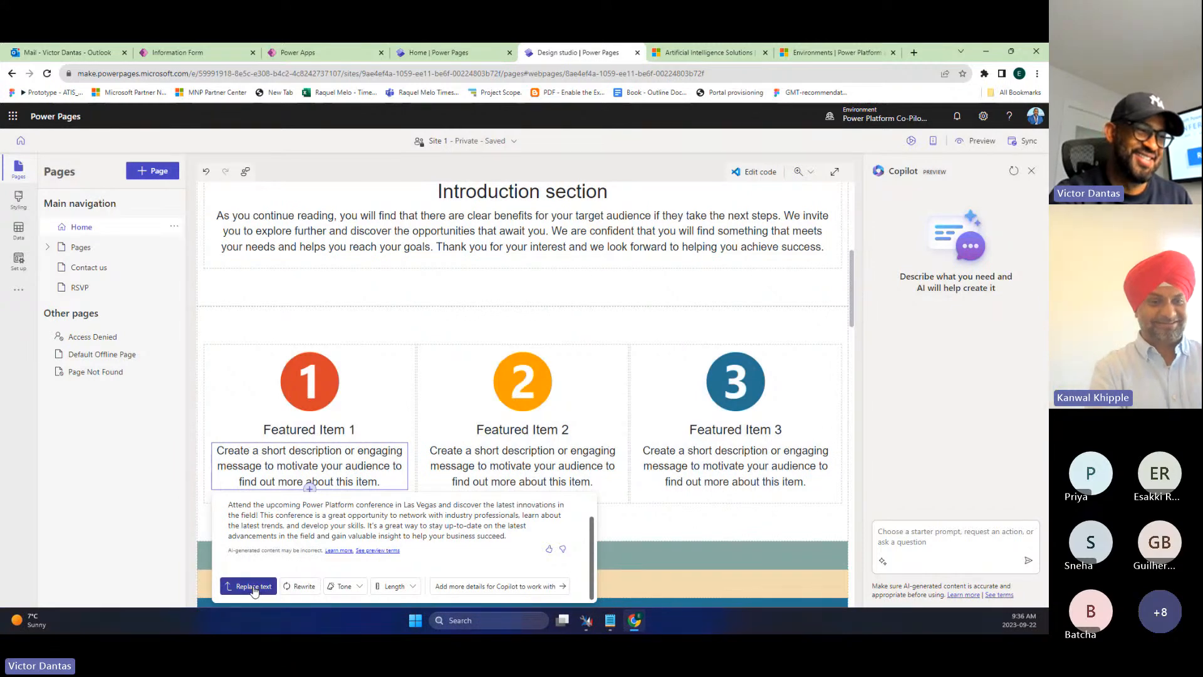
scroll(530, 543, down, 3)
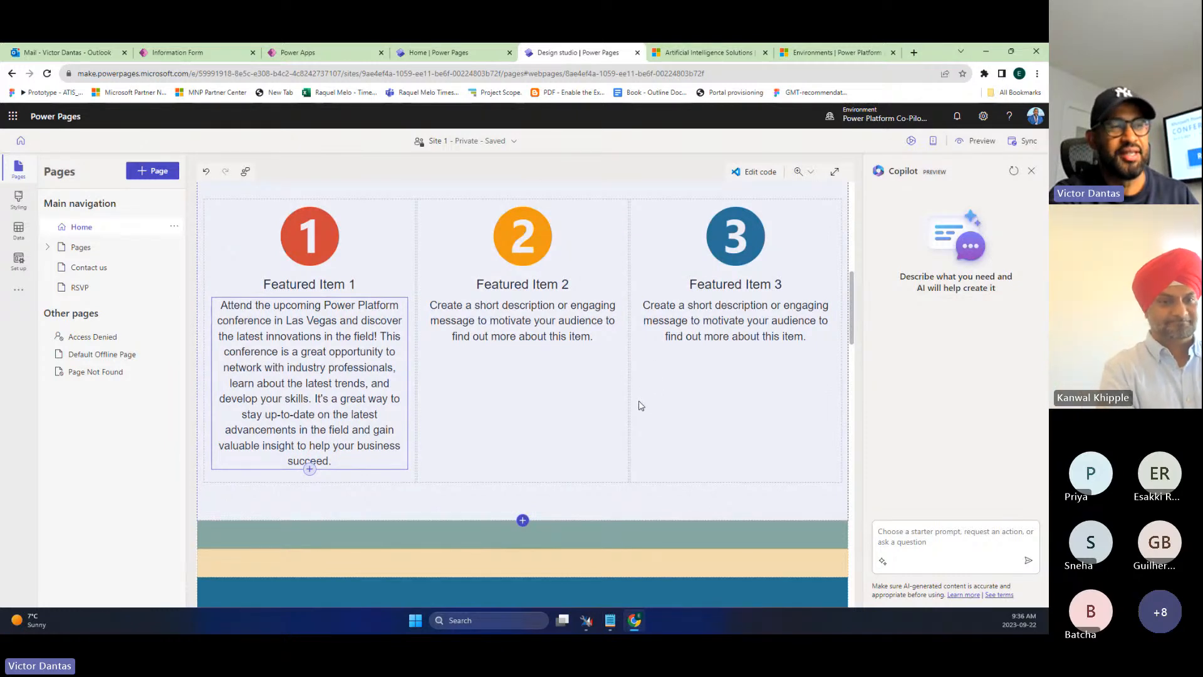
scroll(639, 405, up, 10)
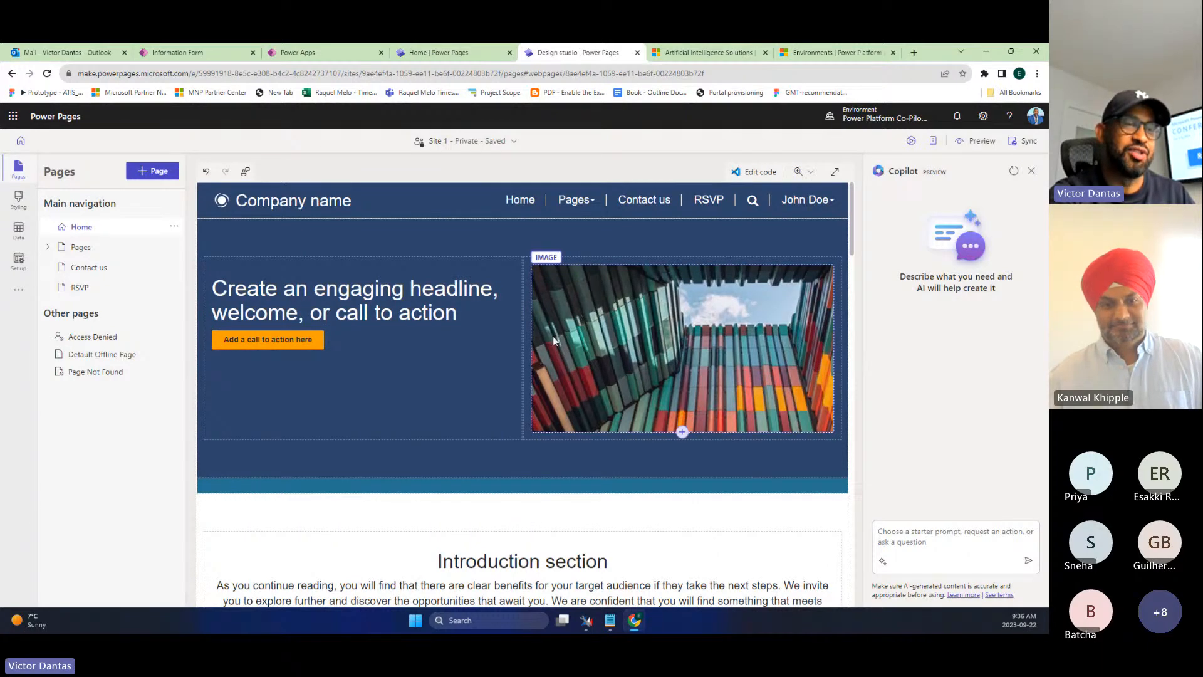
- Ask Copilot to change the site content to promote the Power Platform conference in Las Vegas this October
scroll(552, 336, down, 4)
scroll(410, 319, up, 4)
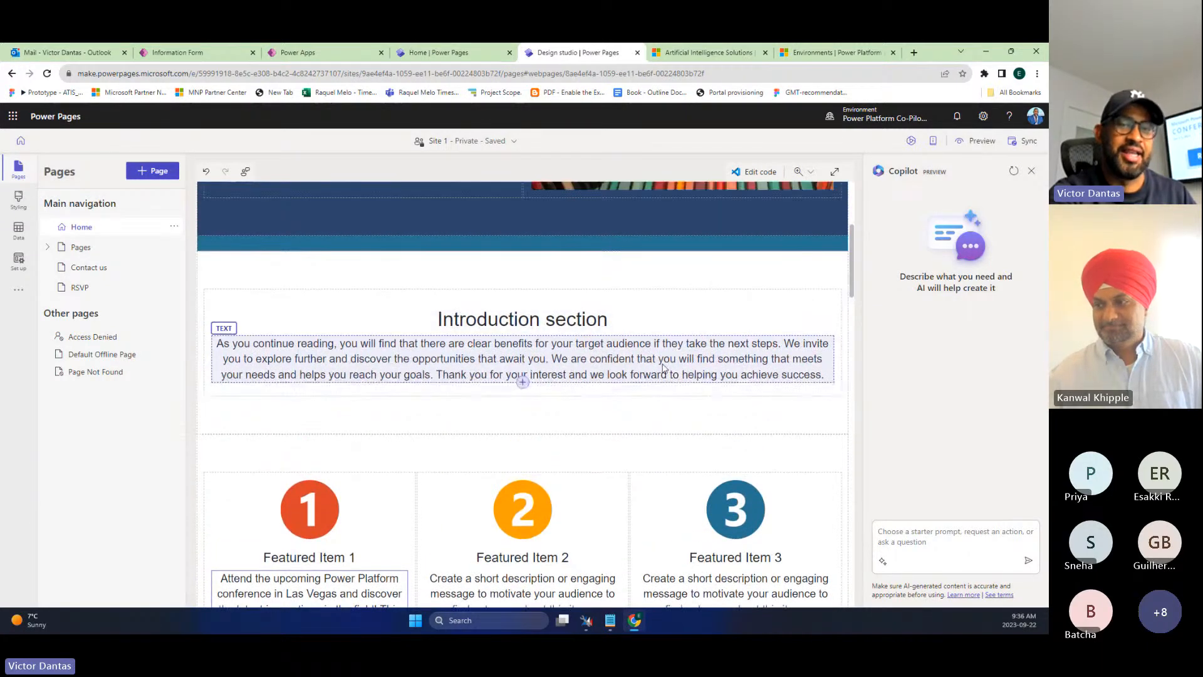
click(892, 532)
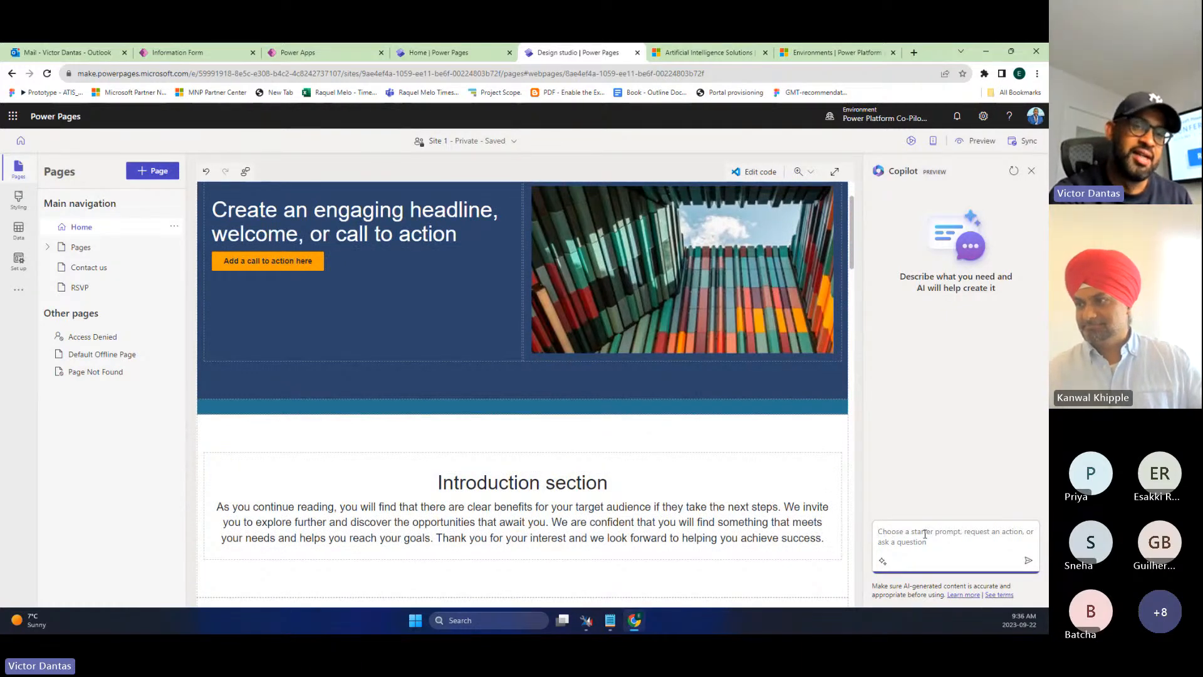
text(c)
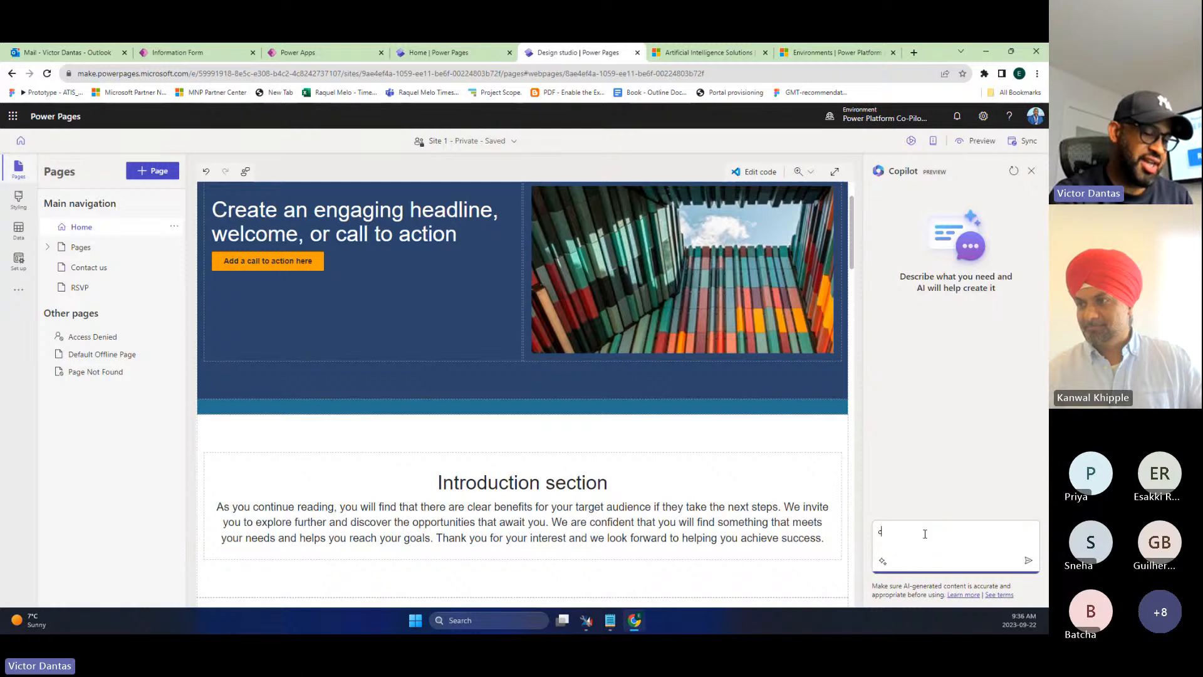
text(hange the content)
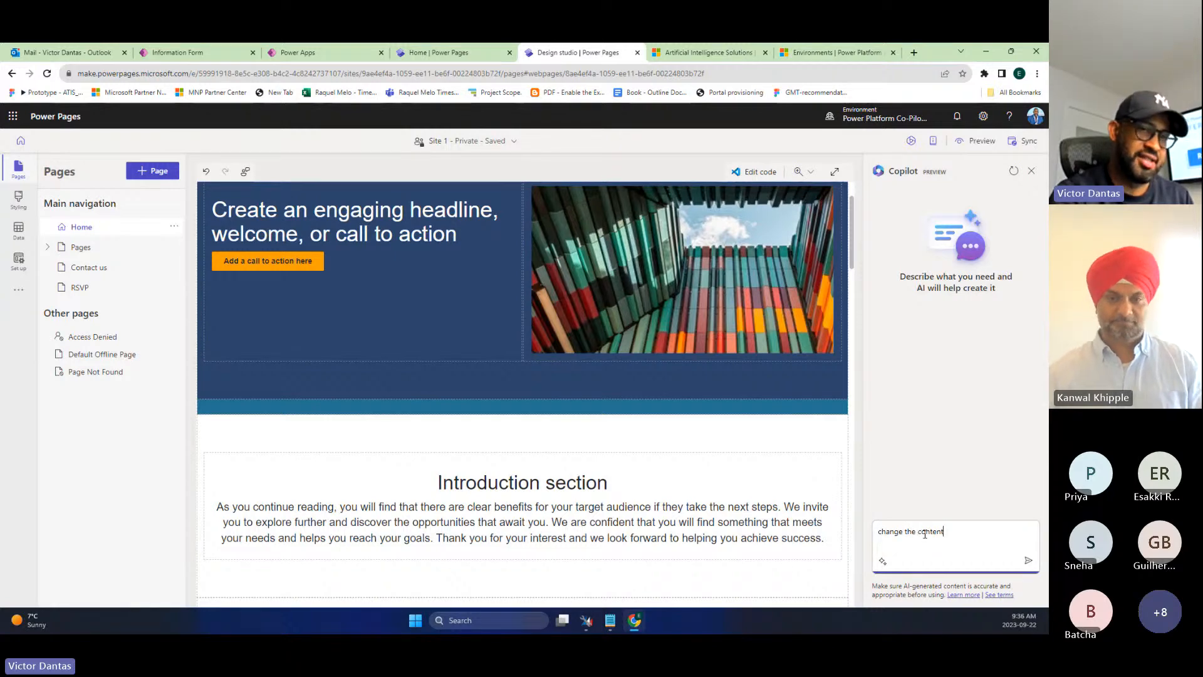
text( on the site )
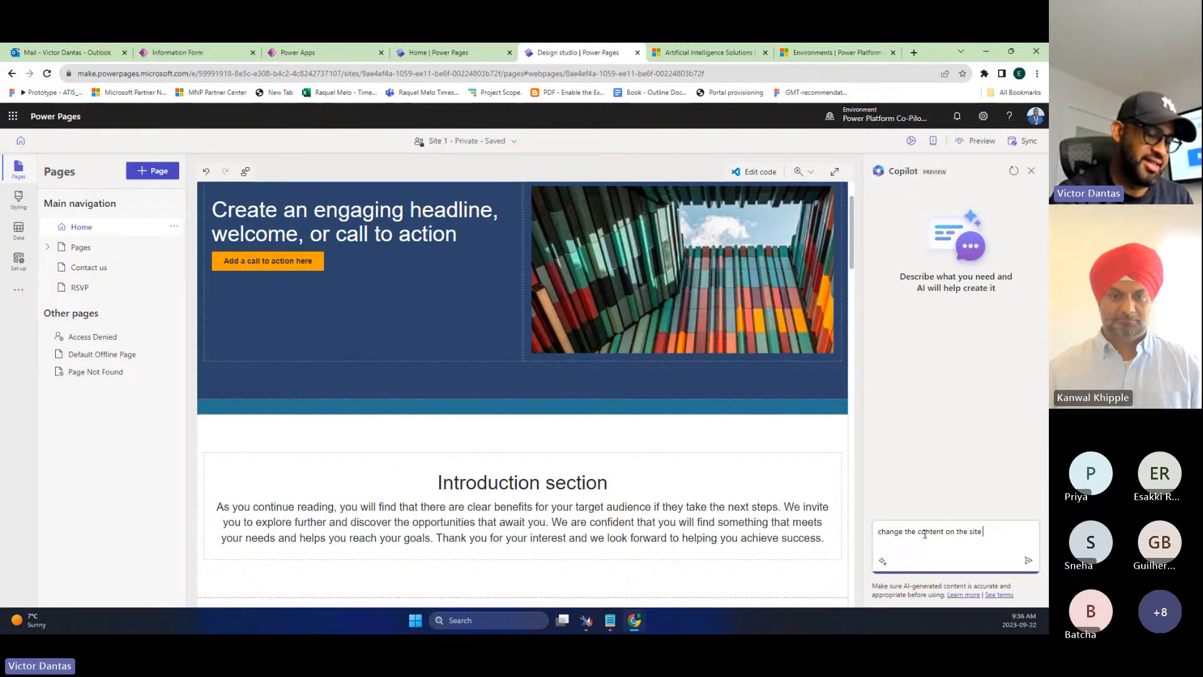
text(to promote the Power Platform)
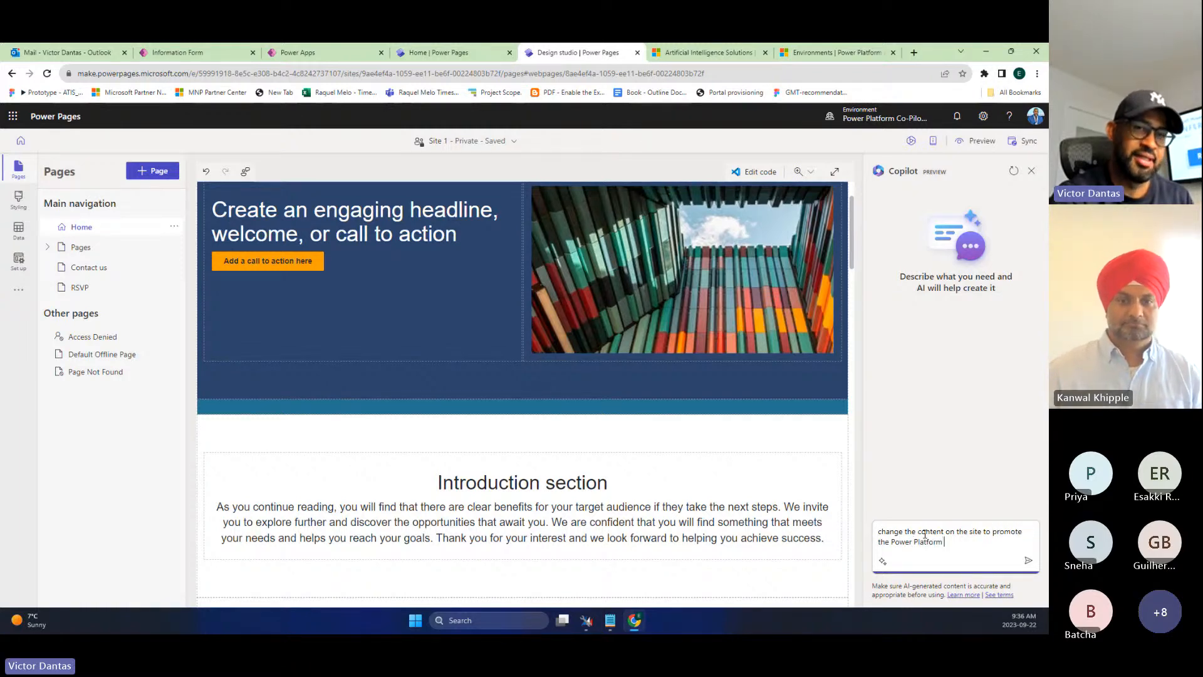
text( convfere)
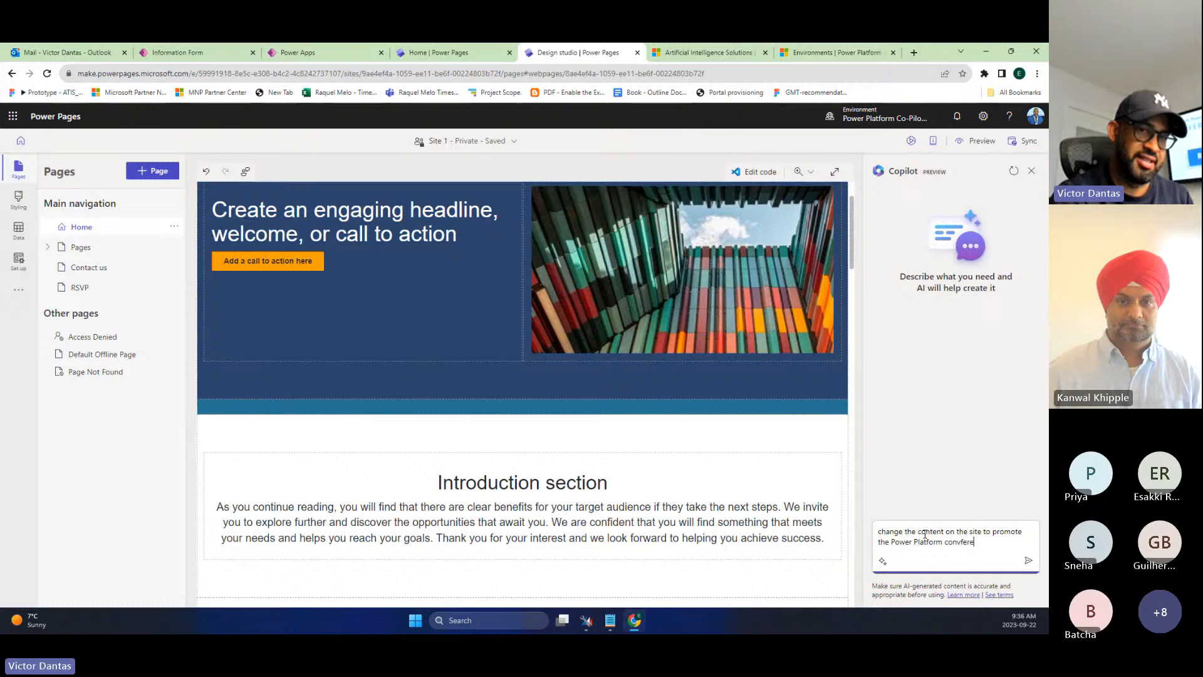
key(BackSpace)
text(ference i)
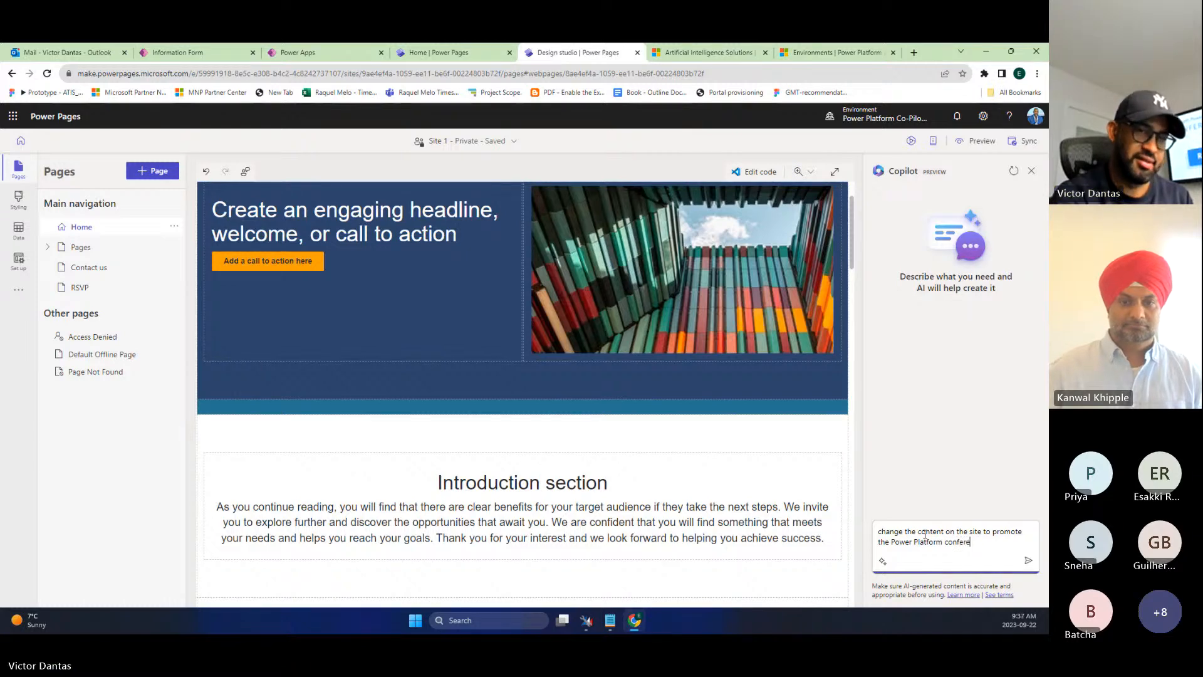
text(n lasveg)
key(BackSpace)
key(BackSpace)
key(BackSpace)
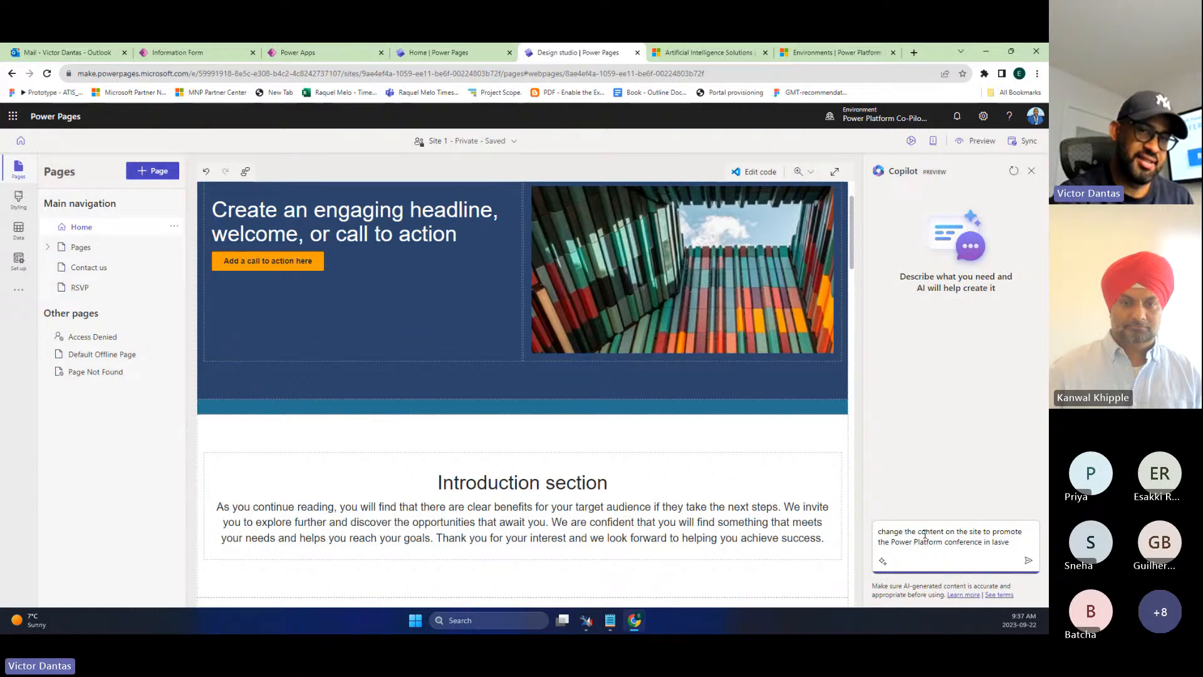
text(vegas )
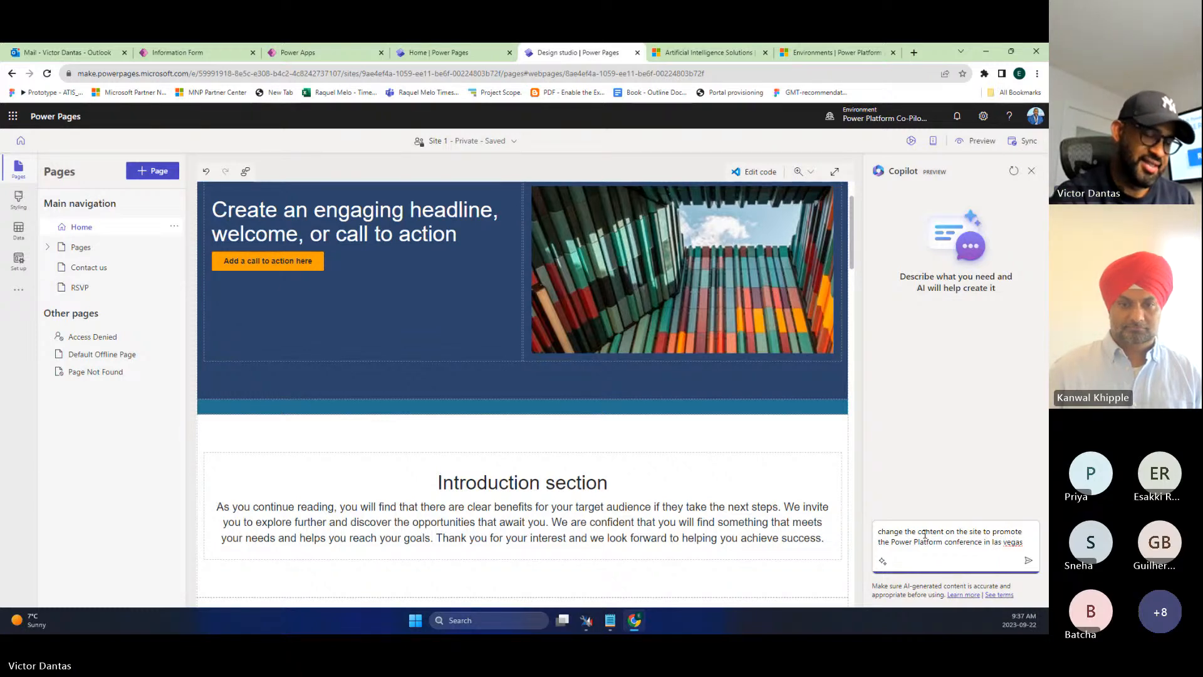
text(this)
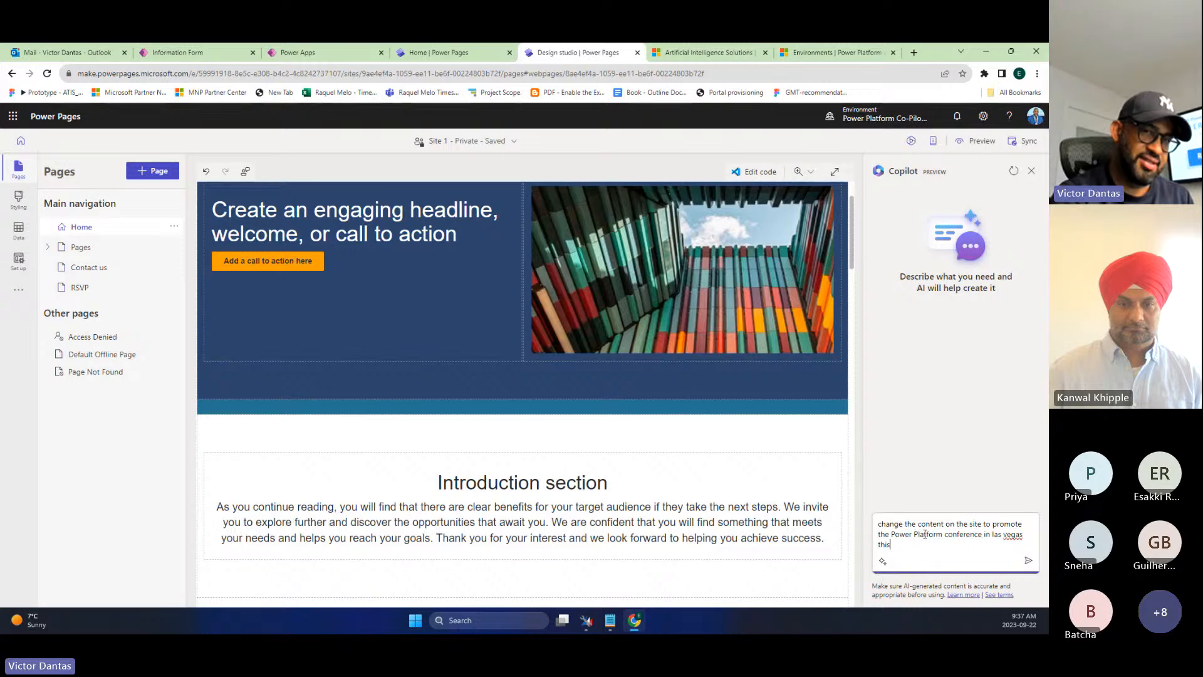
text( coming October)
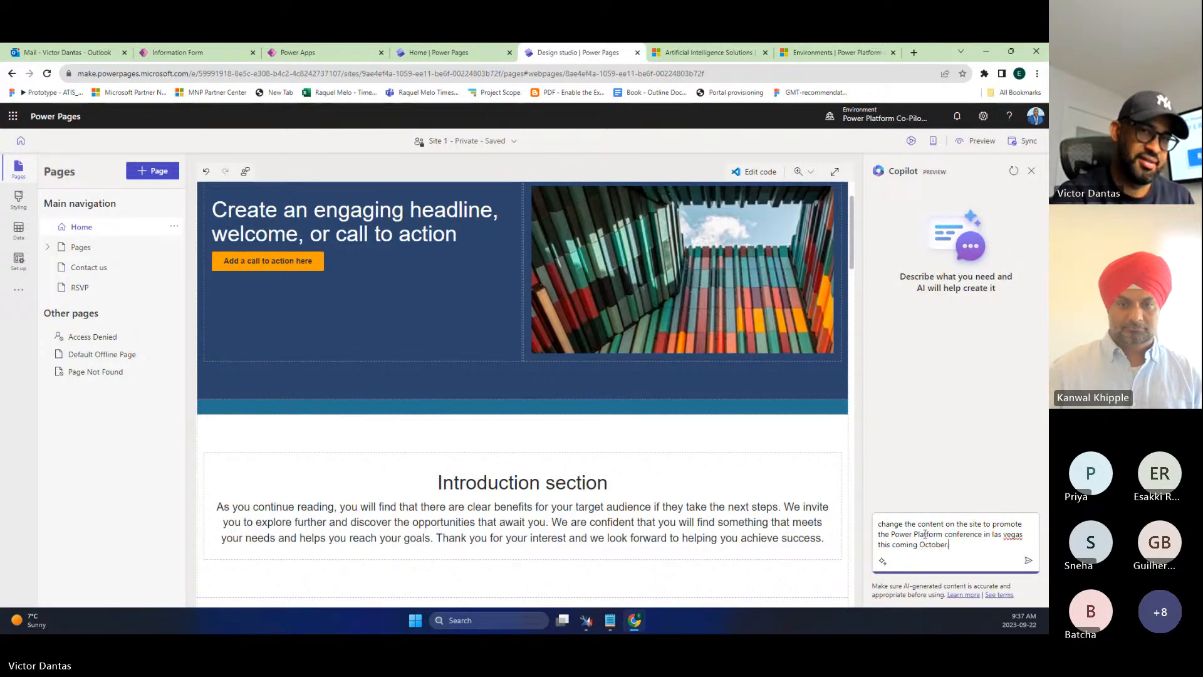
key(Return)
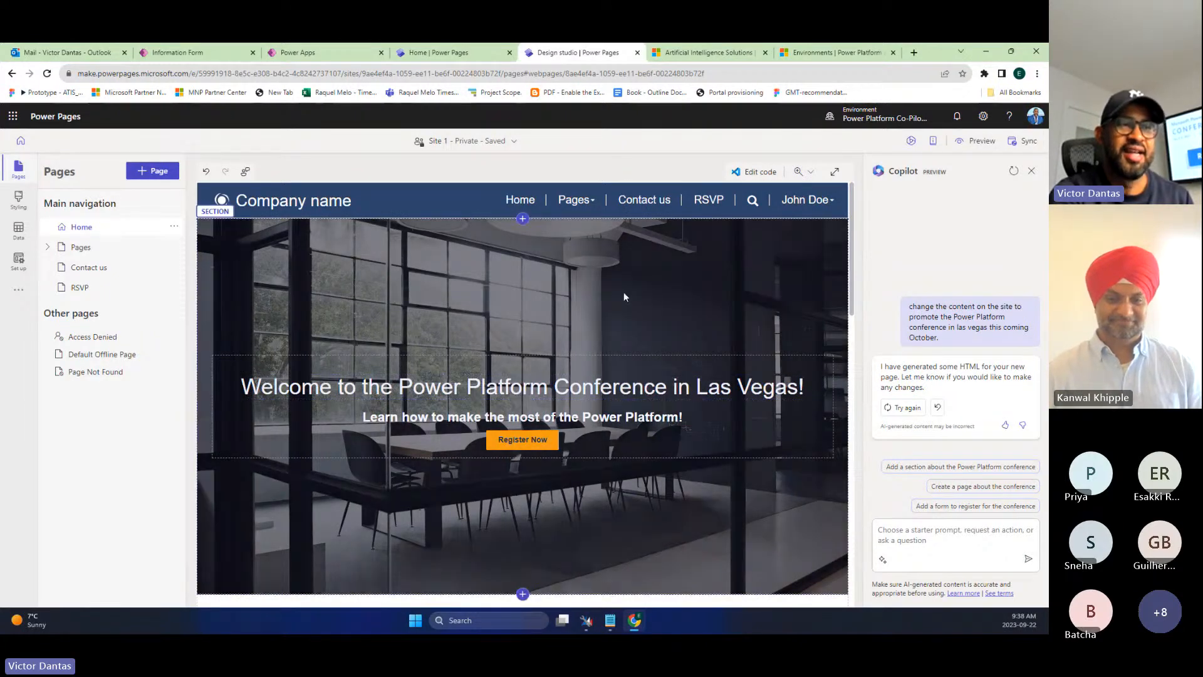
scroll(697, 493, down, 6)
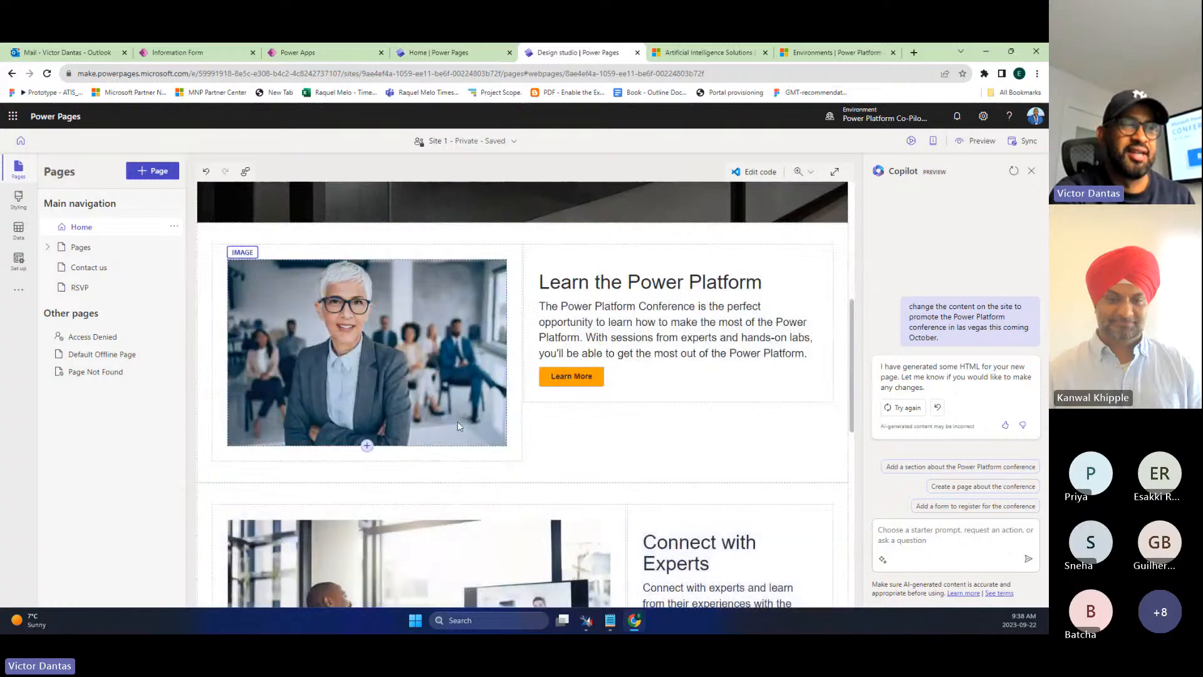
scroll(408, 452, down, 8)
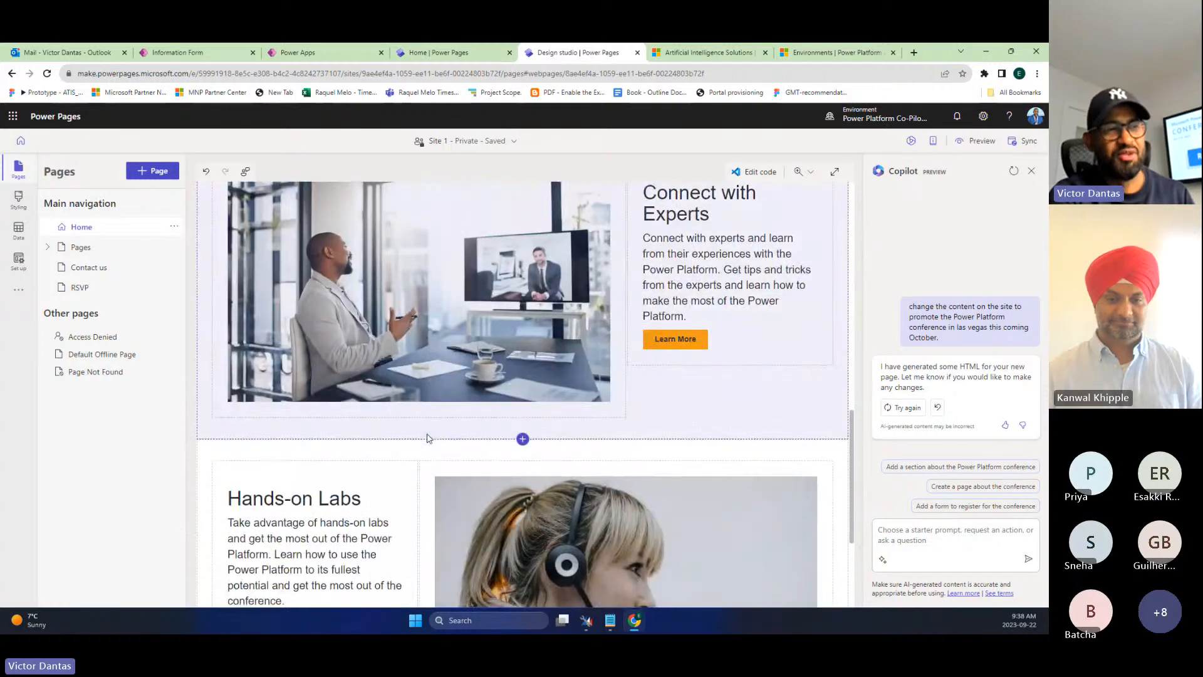
scroll(427, 438, down, 2)
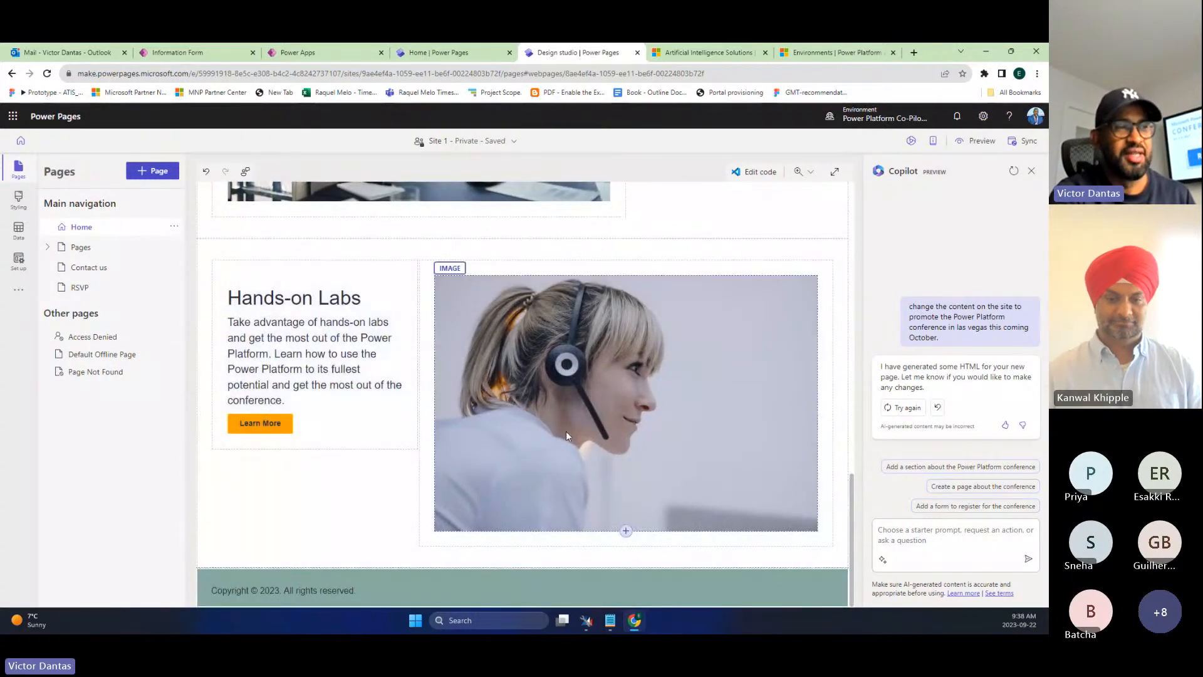
scroll(592, 453, up, 15)
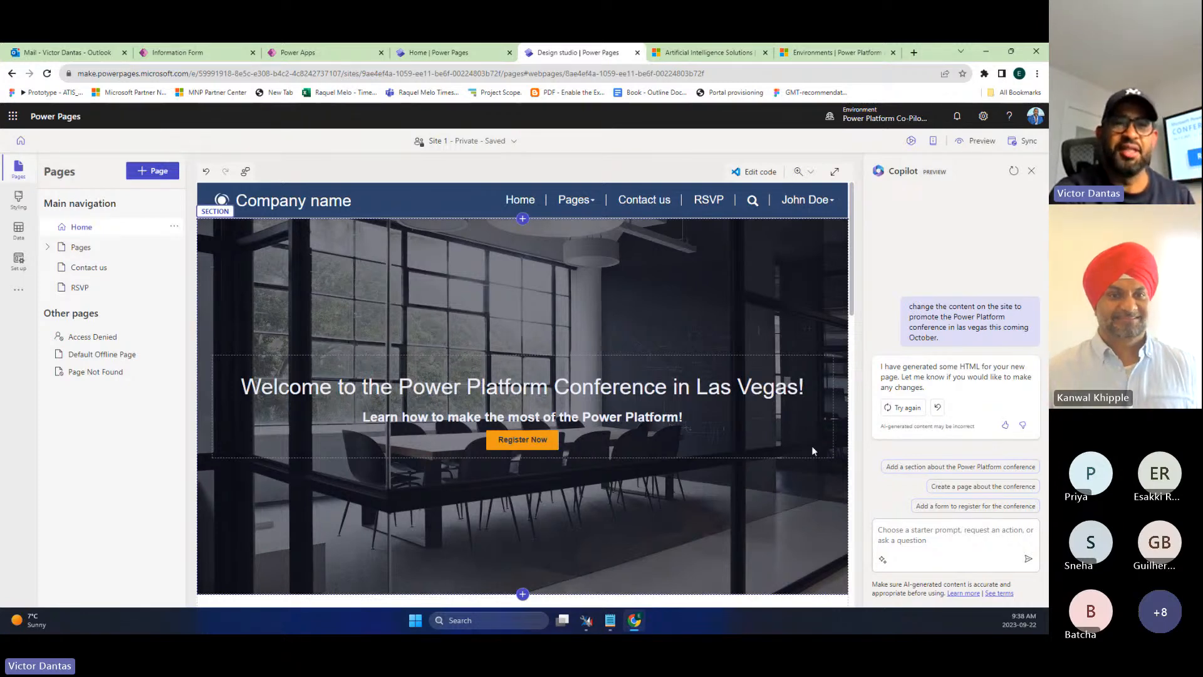
click(925, 543)
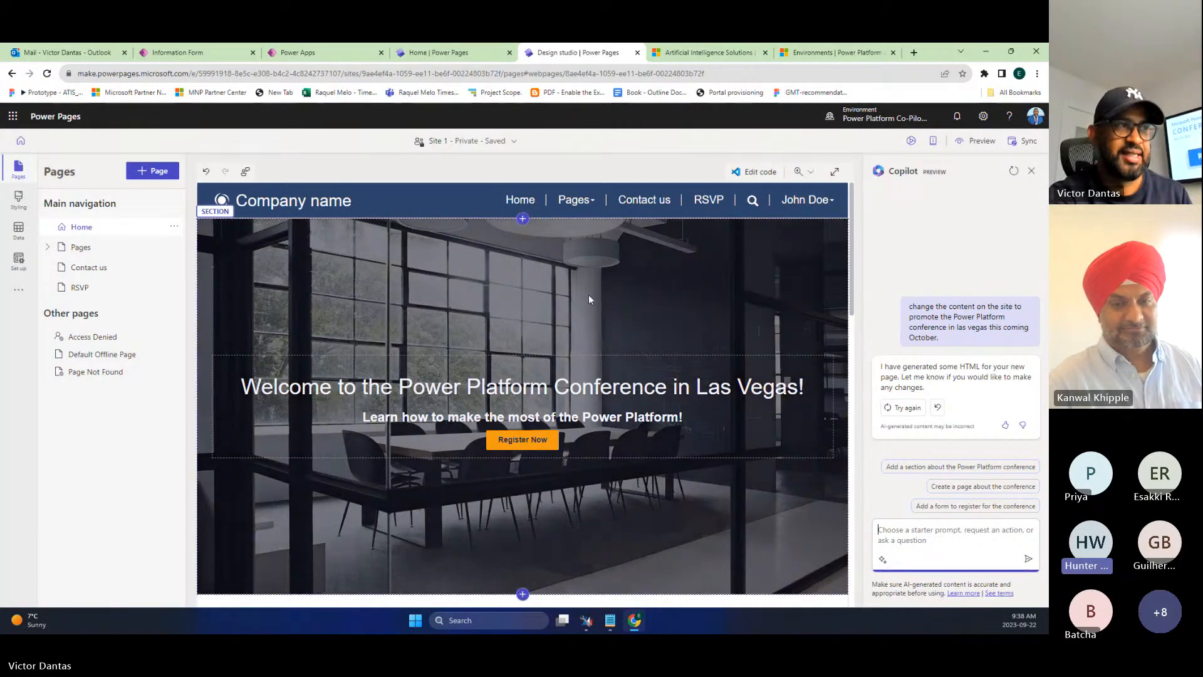
click(588, 295)
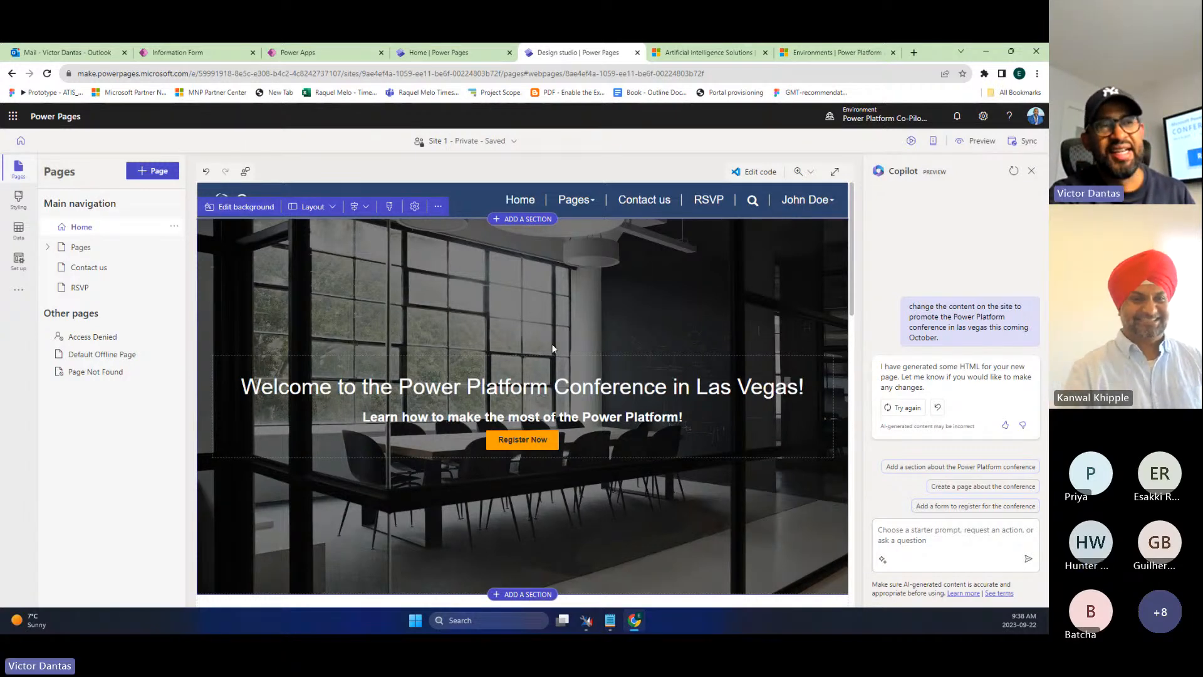
scroll(449, 301, down, 4)
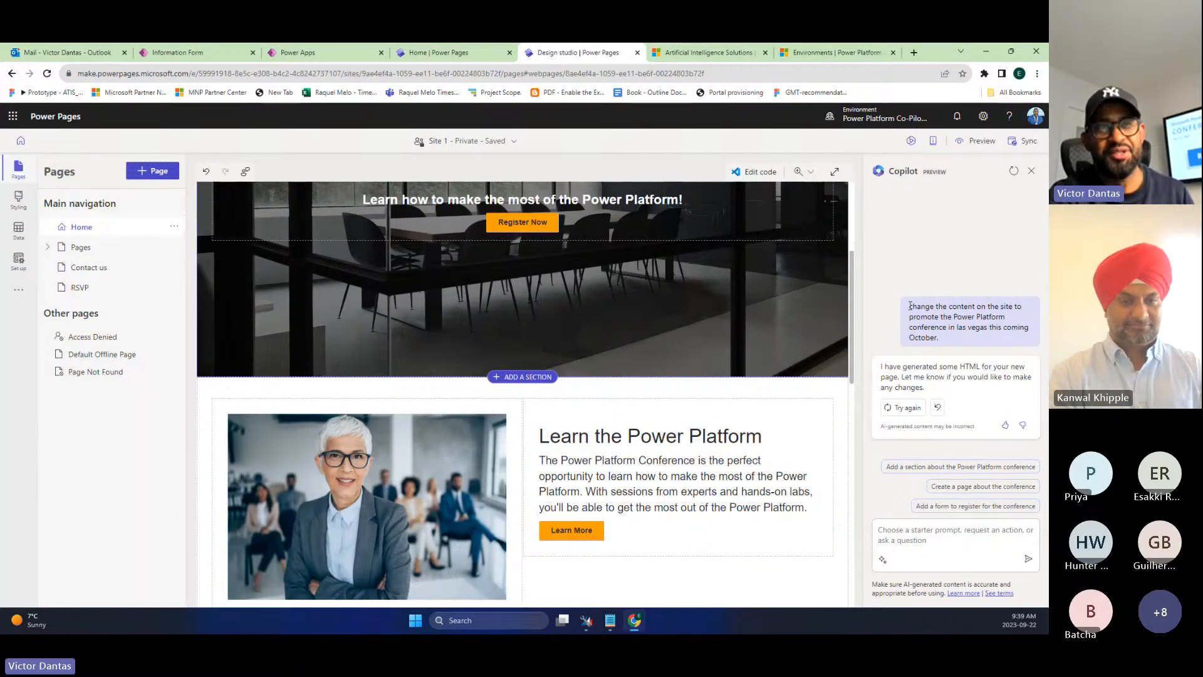
drag(910, 305, 969, 343)
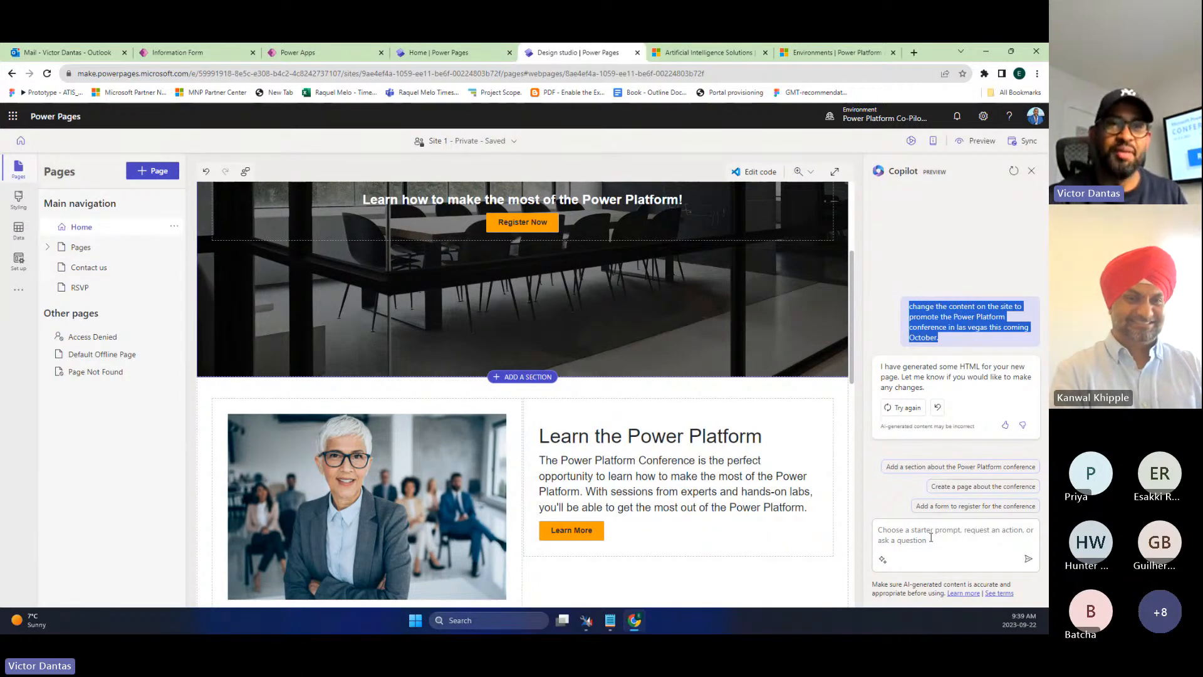
- Ask Copilot to showcase information about the conference speakers, especially the named featured speaker
click(931, 537)
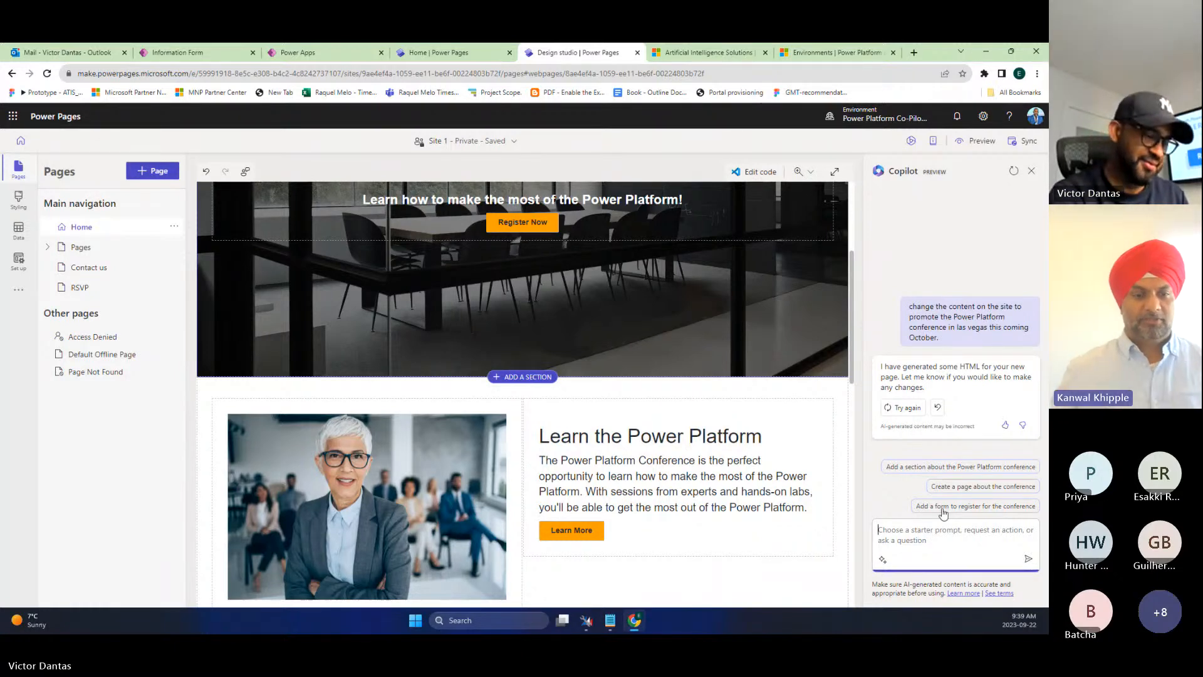
text(Show case information )
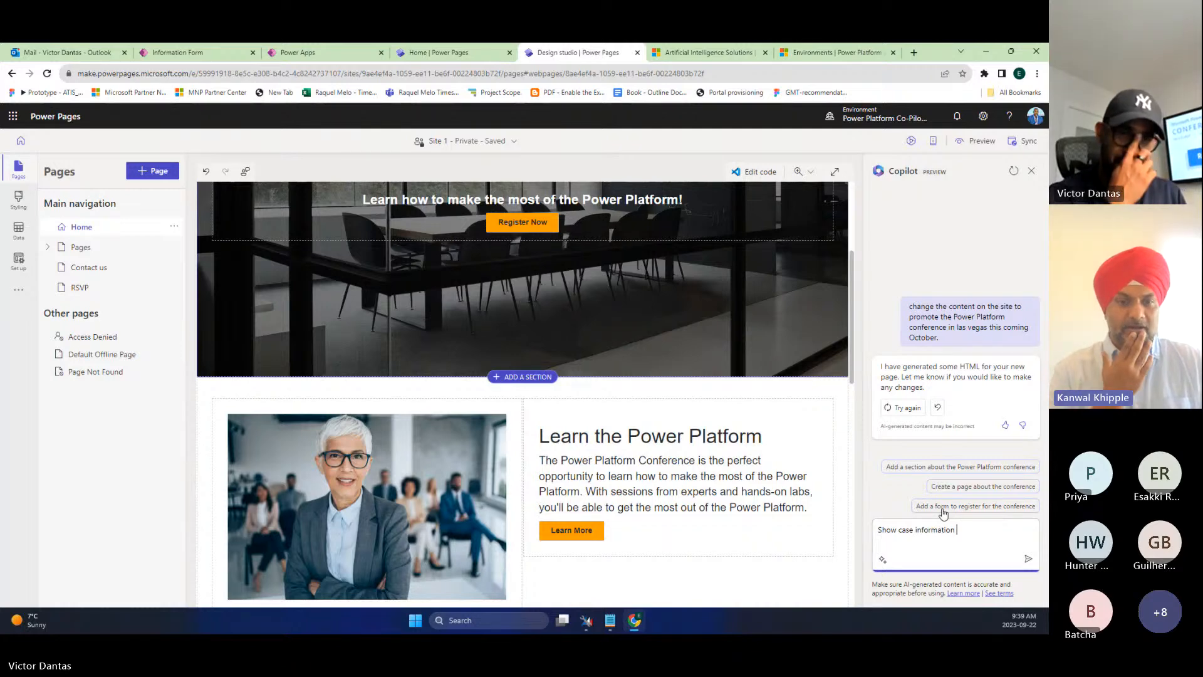
text(about speakers)
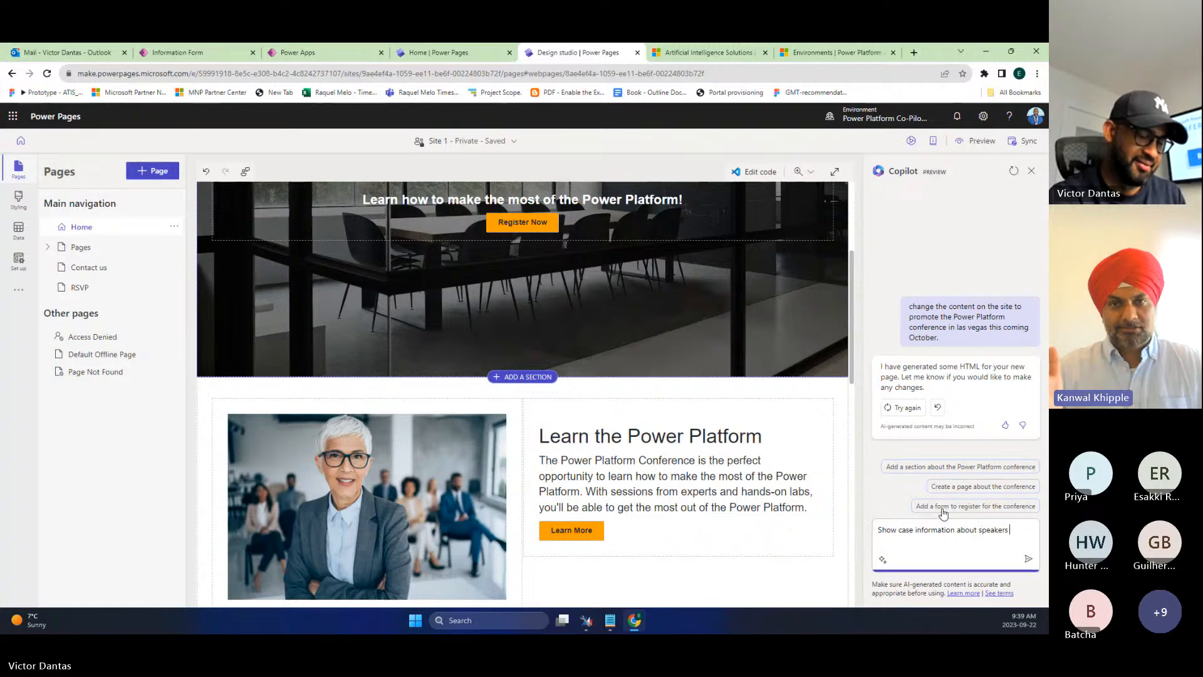
text( specia)
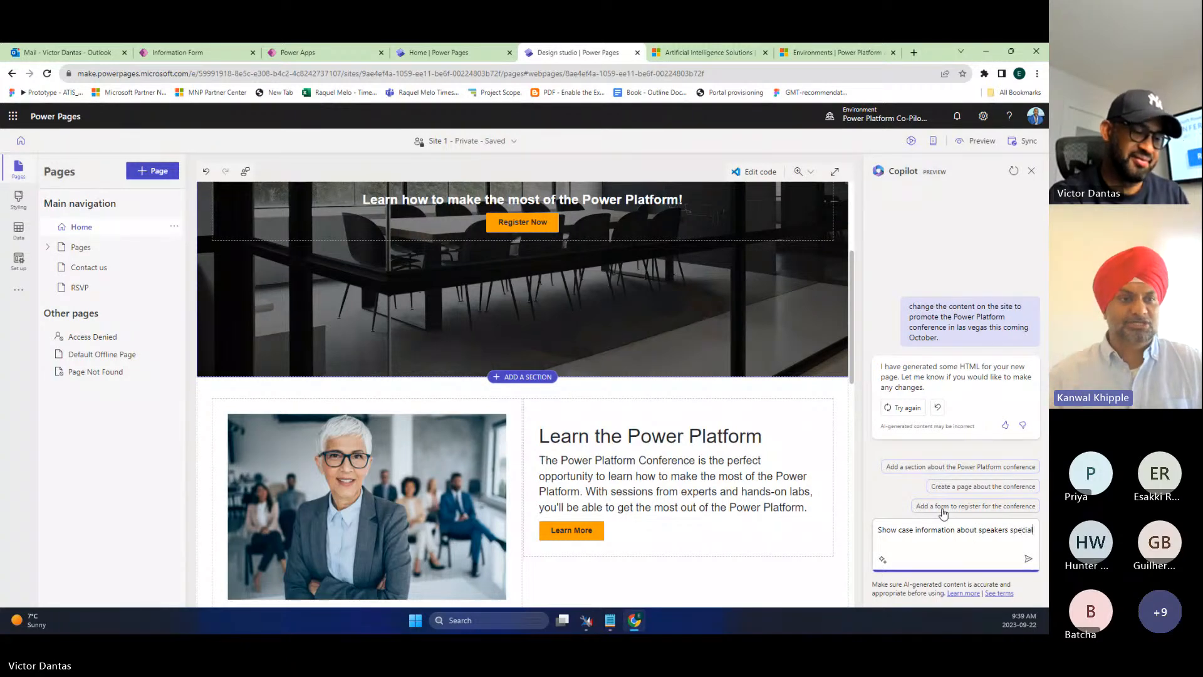
text(lly Kanwal Khi)
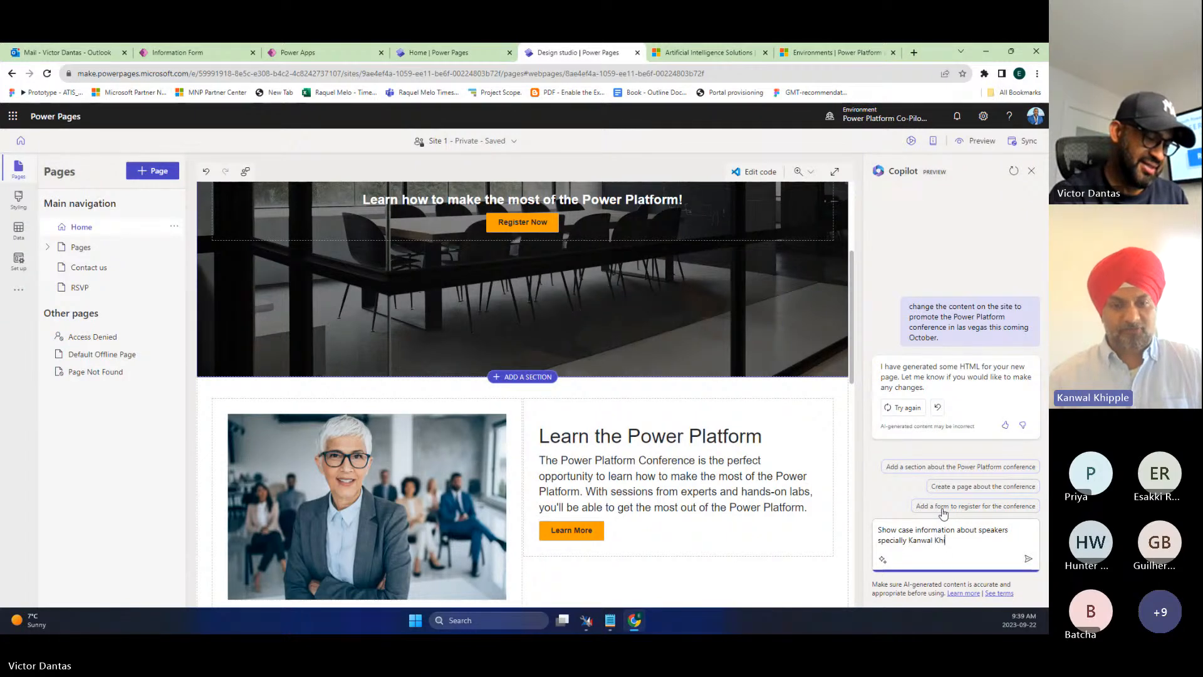
text(pple)
key(Return)
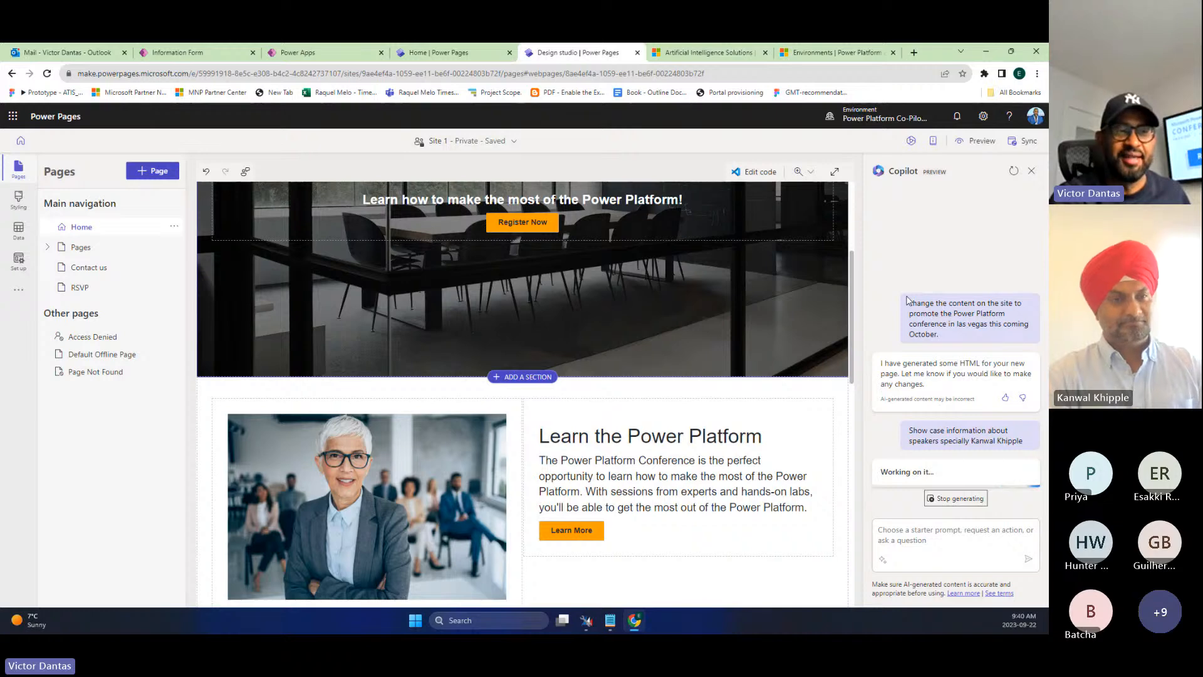
click(556, 458)
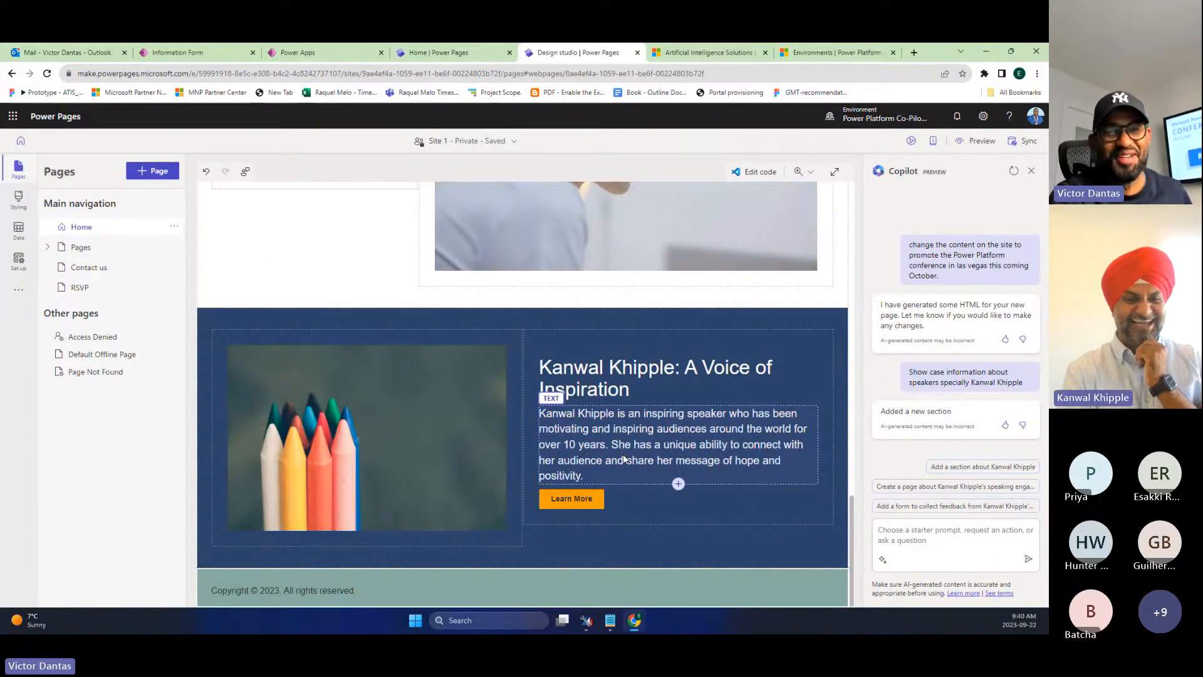
scroll(623, 453, up, 1)
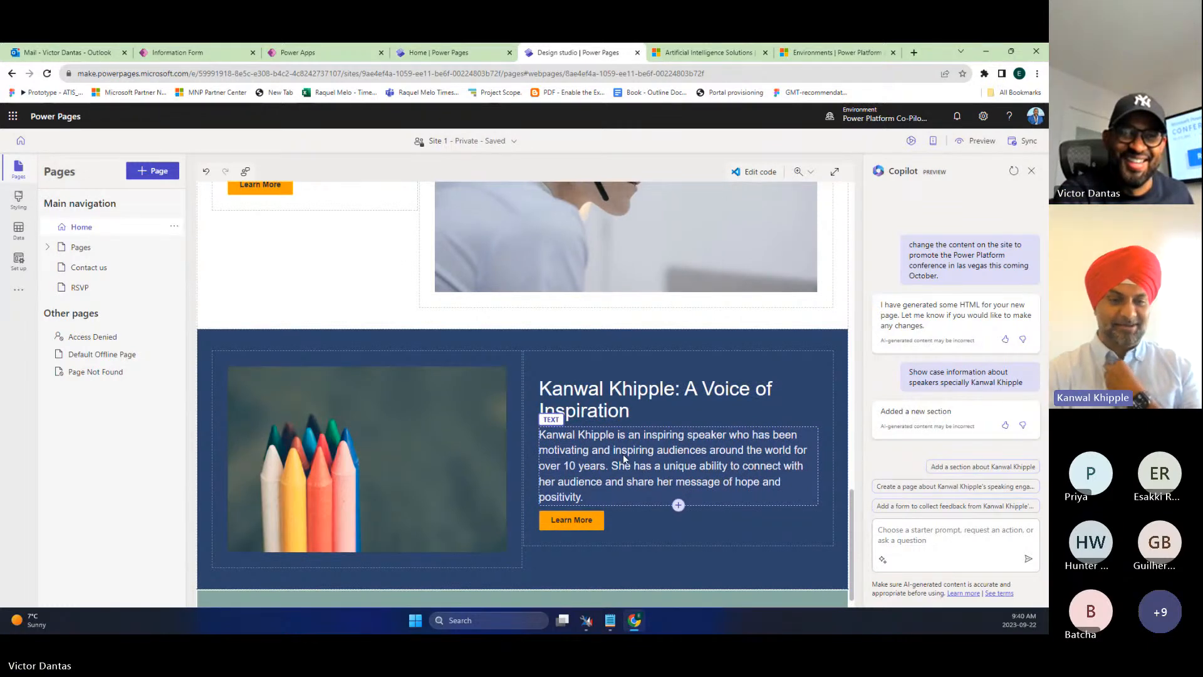
scroll(623, 453, up, 6)
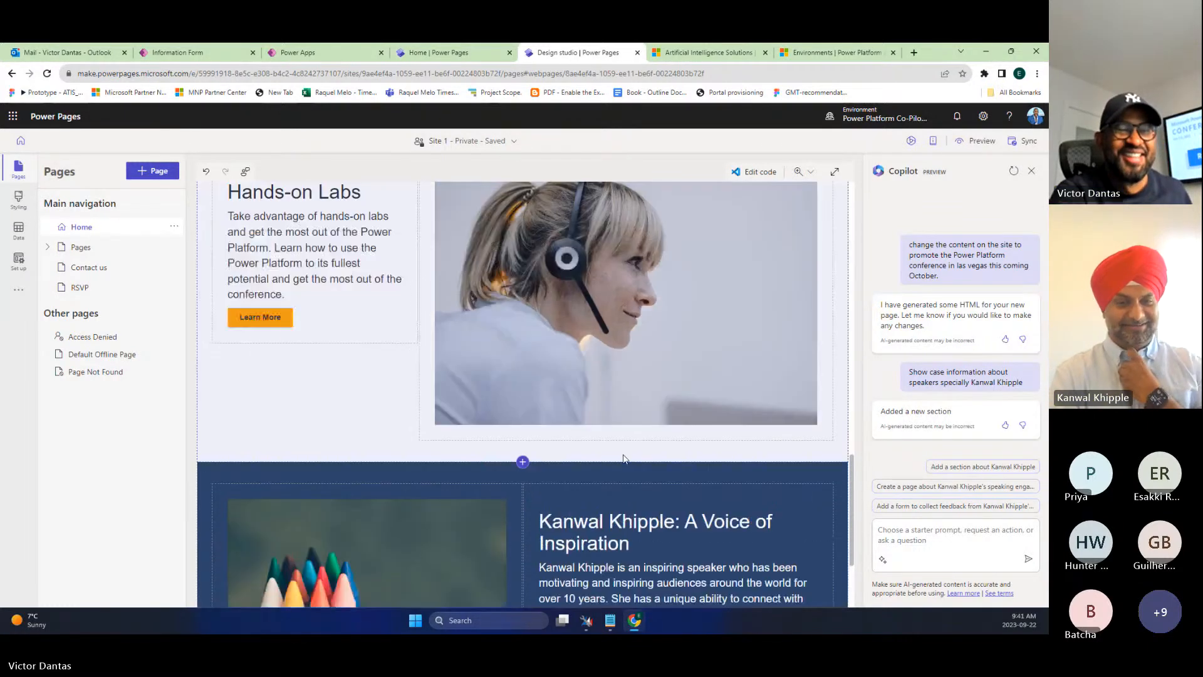
scroll(623, 453, down, 6)
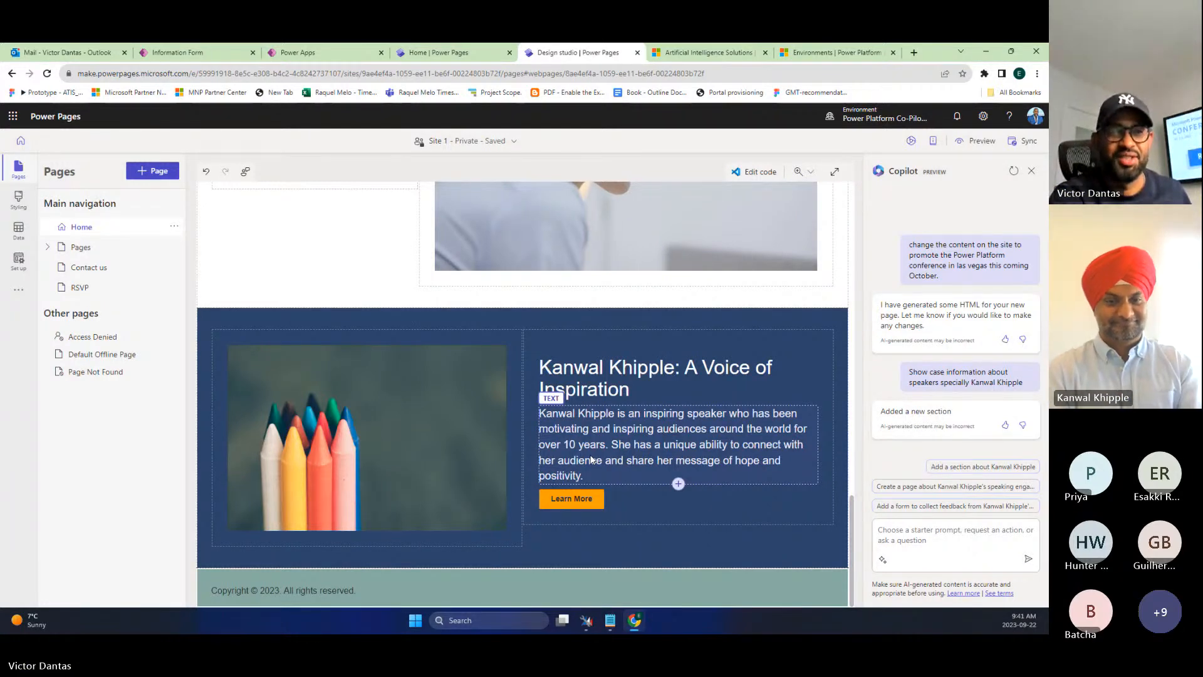
scroll(649, 469, up, 1)
scroll(649, 469, down, 1)
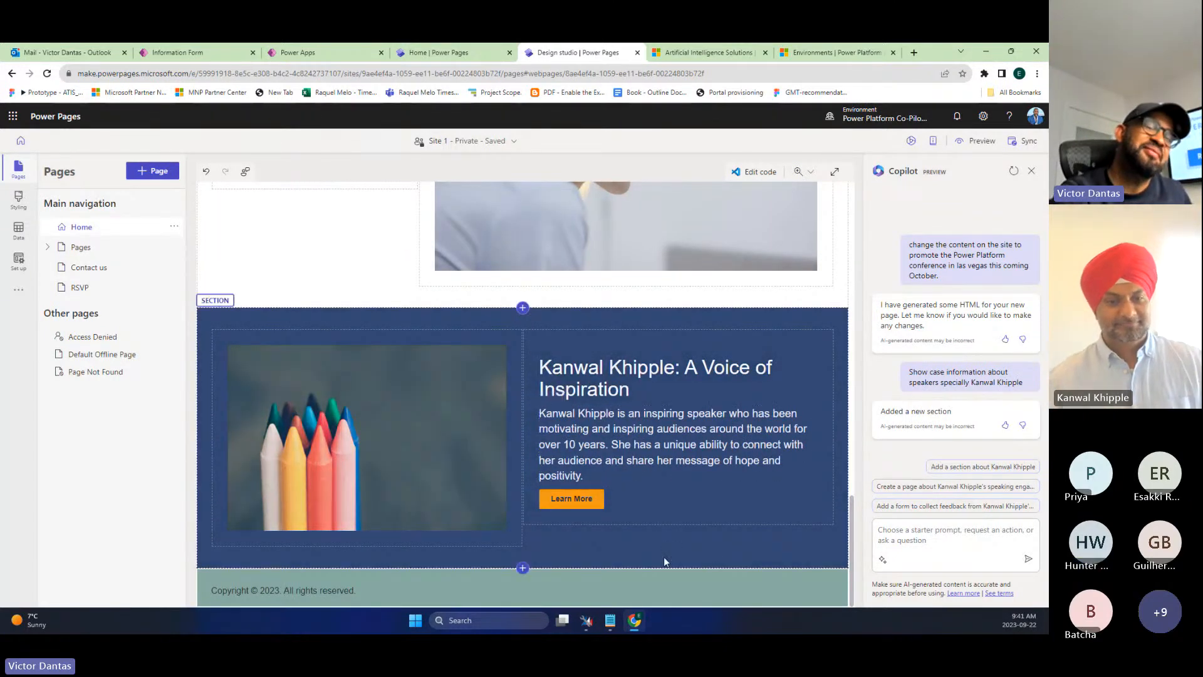
scroll(679, 558, up, 15)
scroll(679, 562, up, 2)
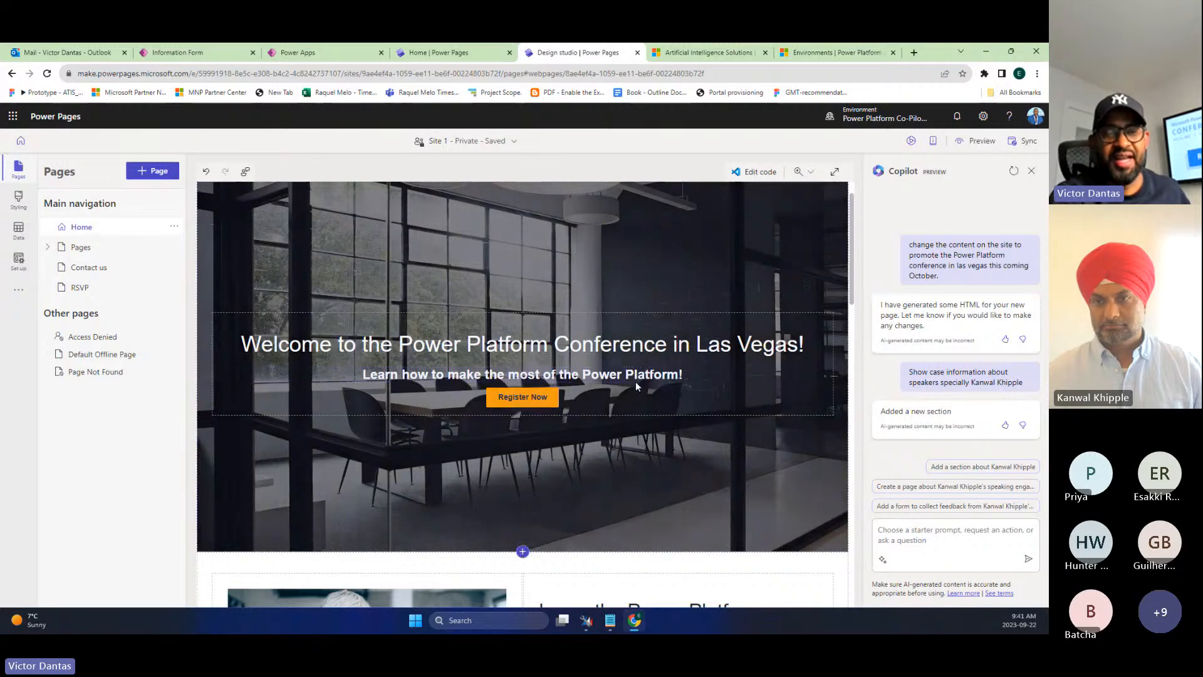
scroll(681, 483, down, 5)
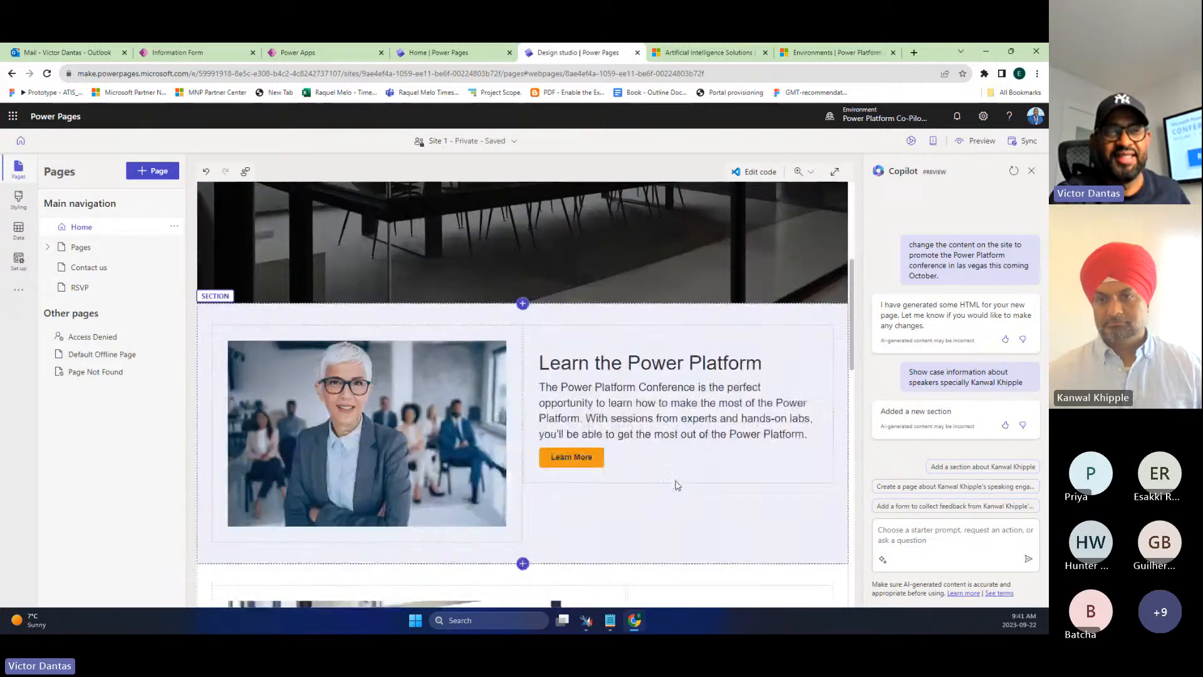
scroll(676, 484, down, 2)
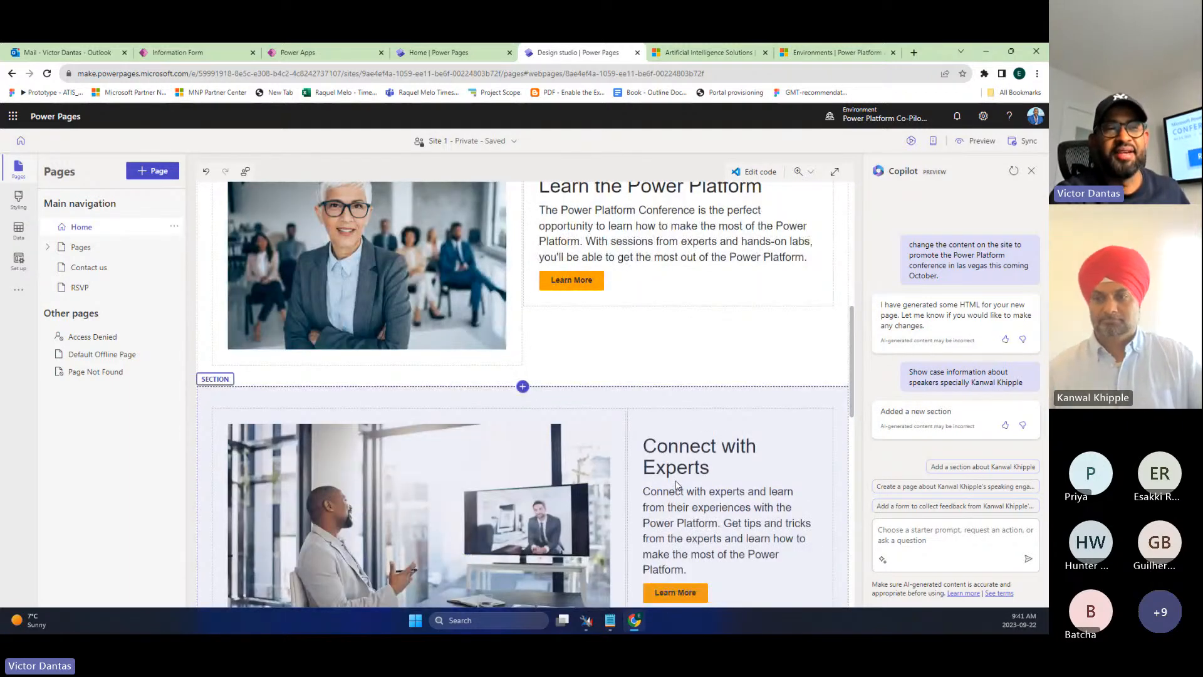
scroll(675, 484, down, 8)
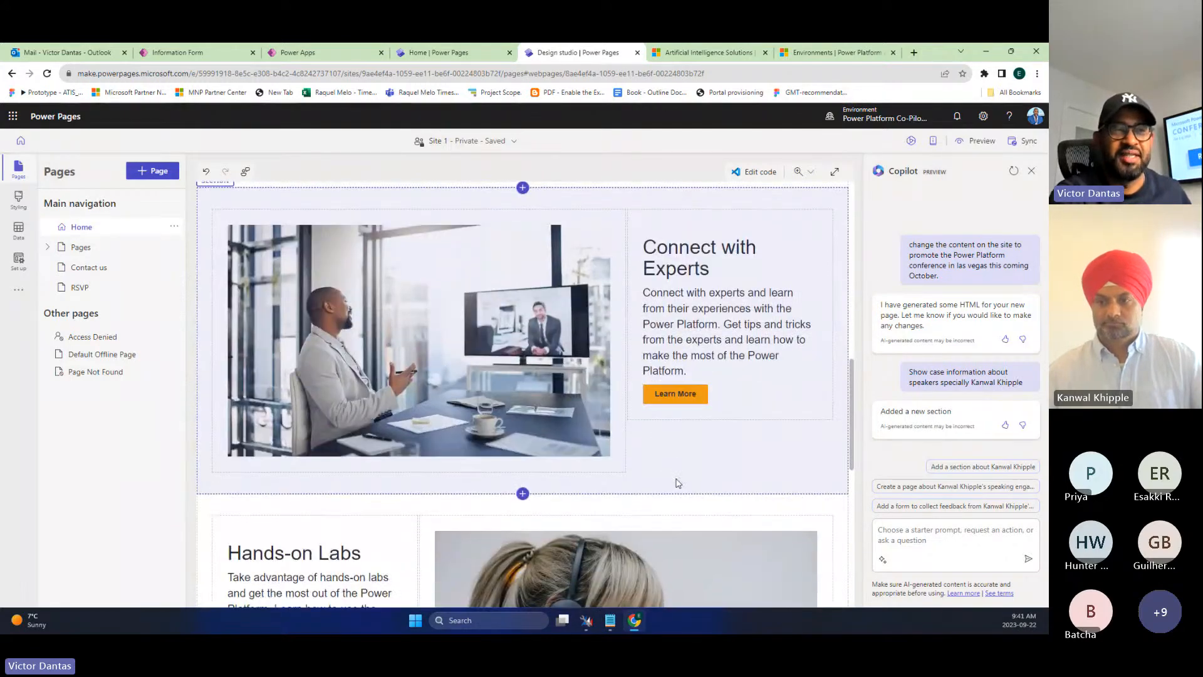
scroll(676, 483, down, 4)
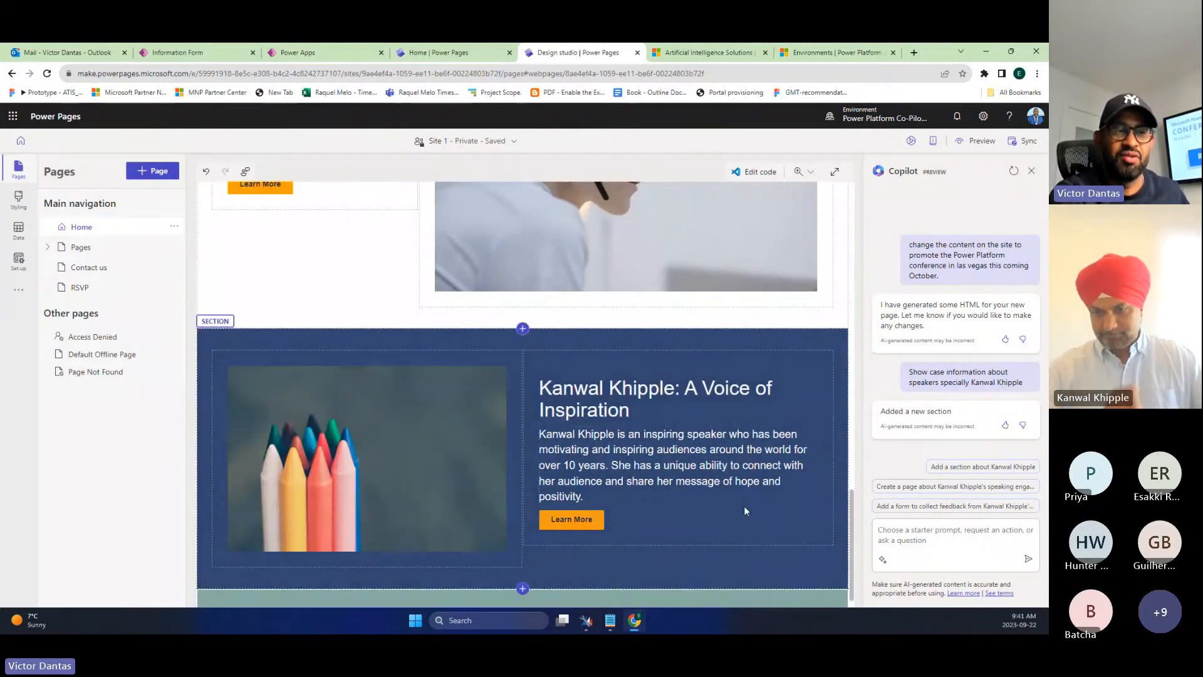
scroll(745, 510, down, 1)
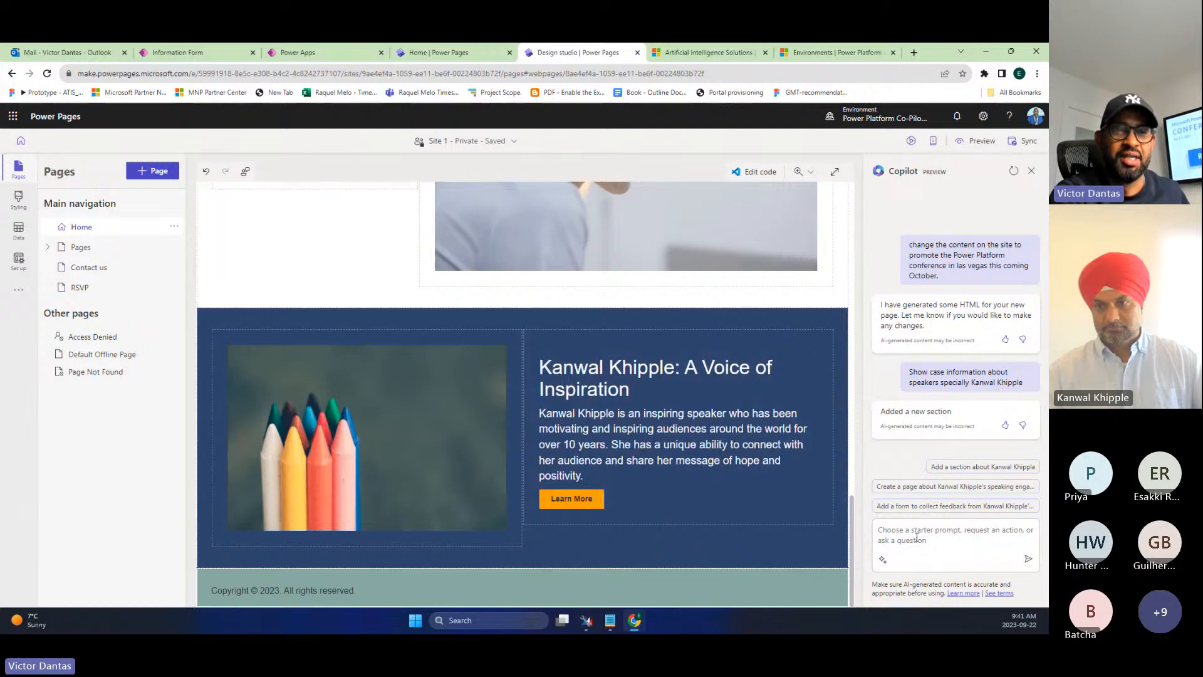
click(916, 537)
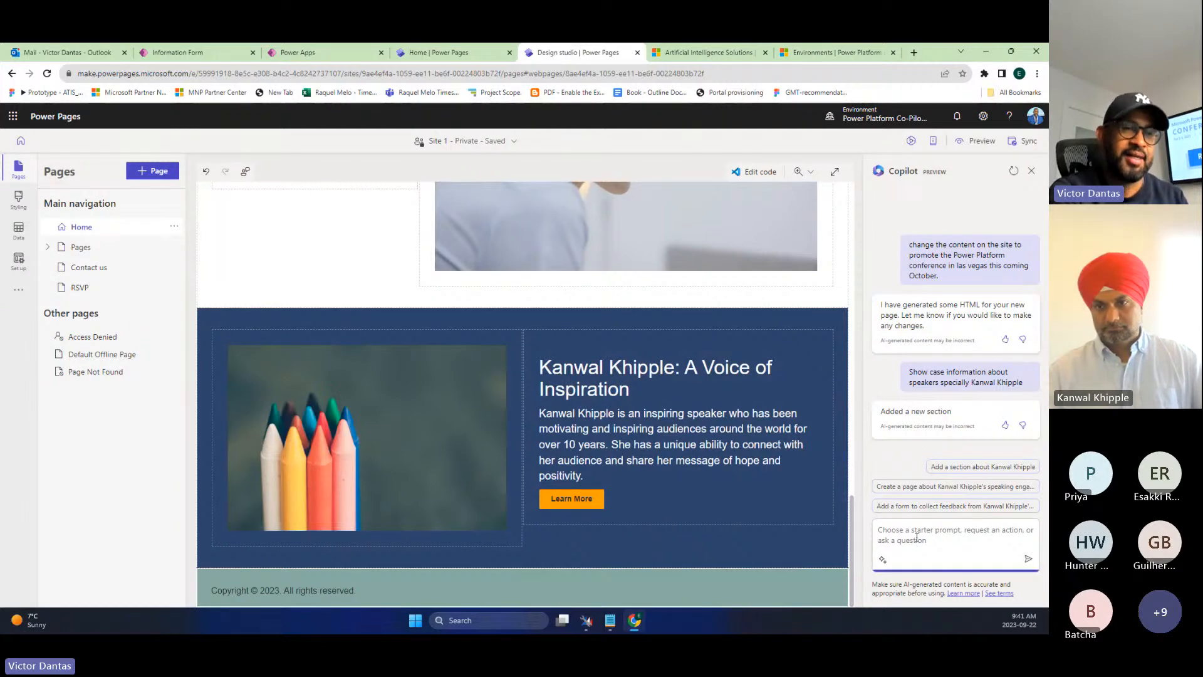
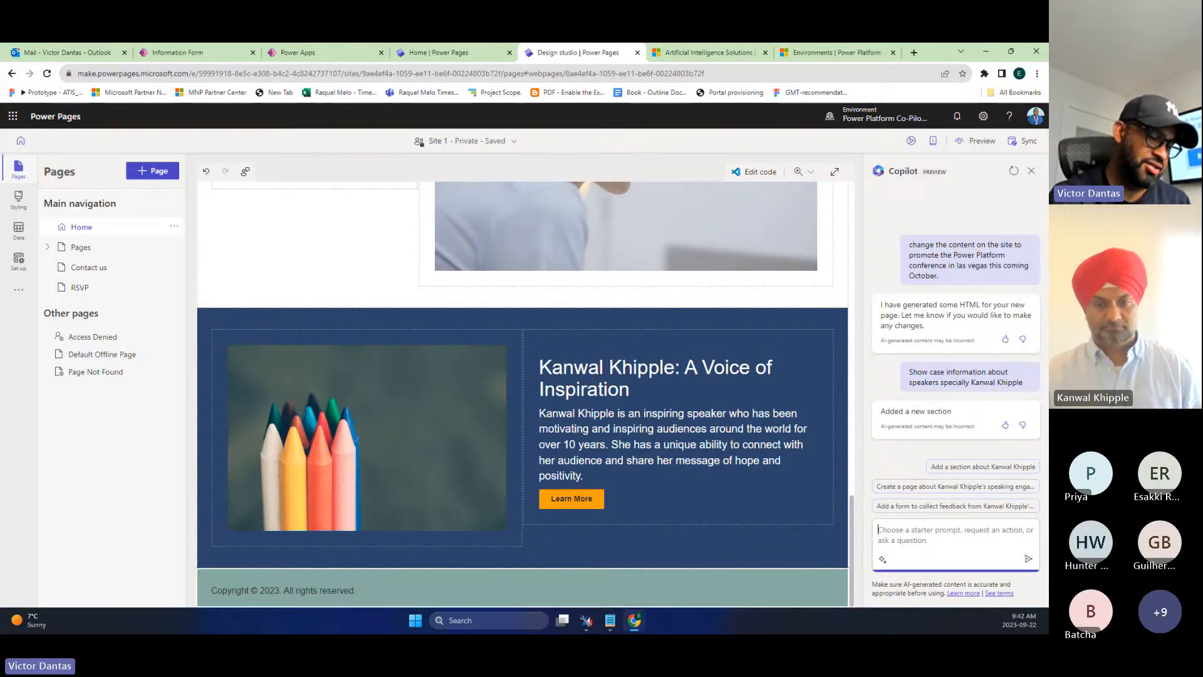
- Ask Copilot to change the theme colours to purple, resending the request after a server error
text(change )
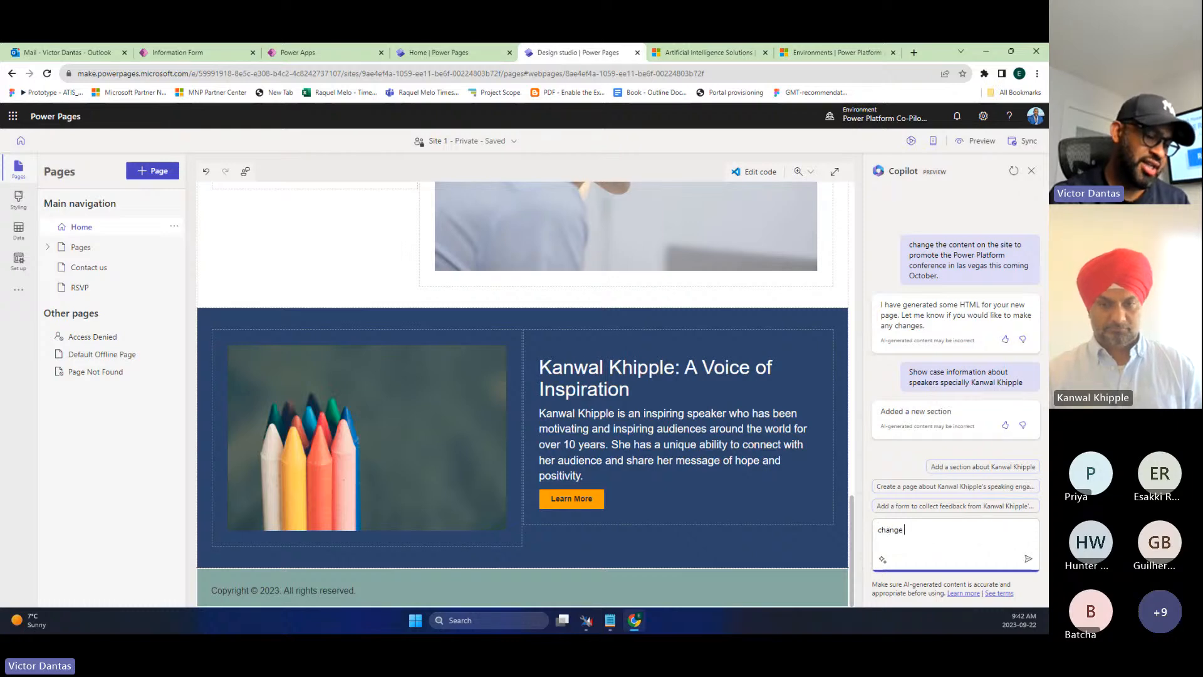
text(theme col)
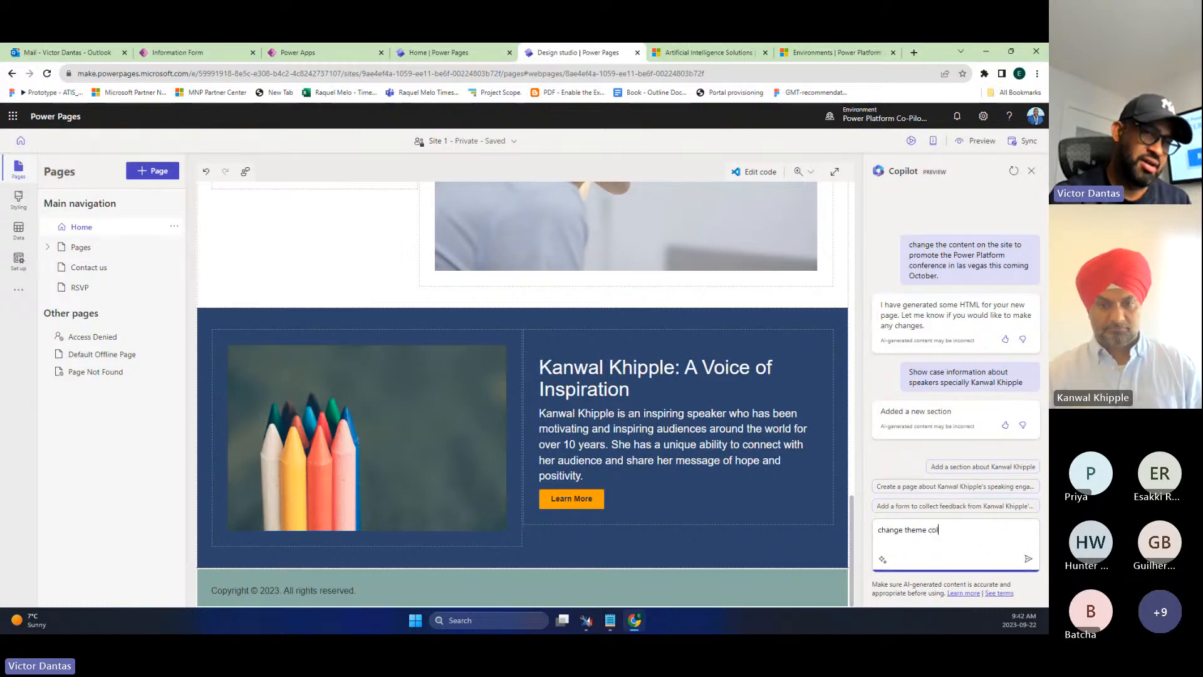
text(ors to follow)
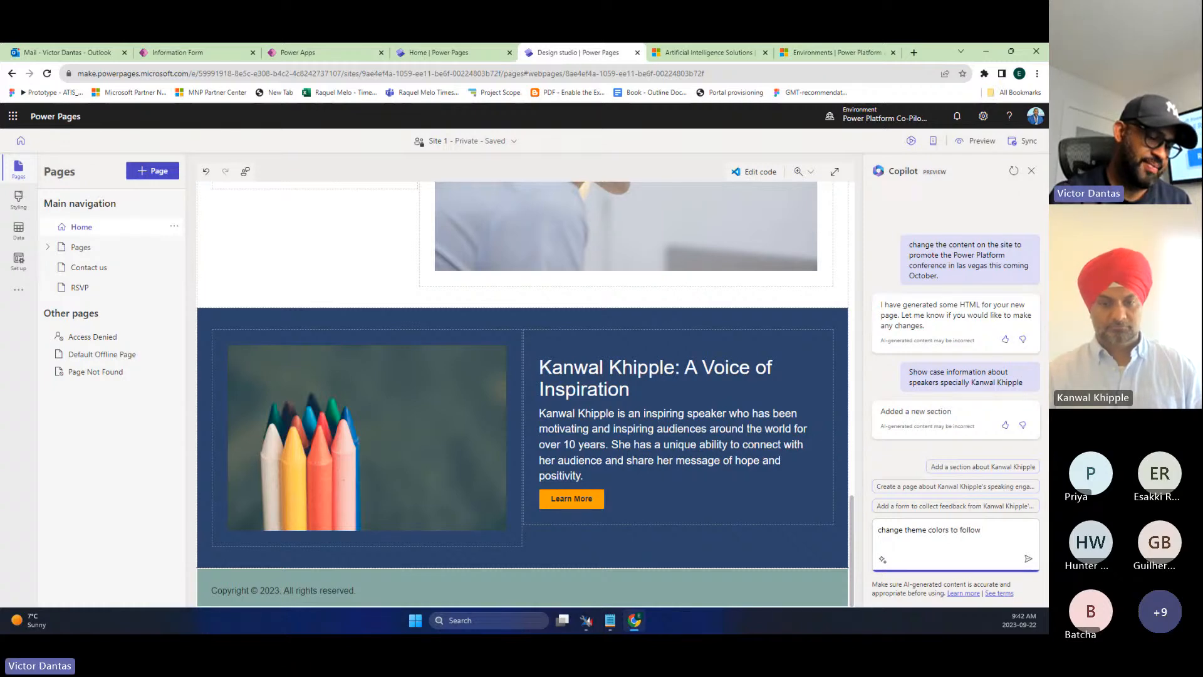
text( power platform's purple)
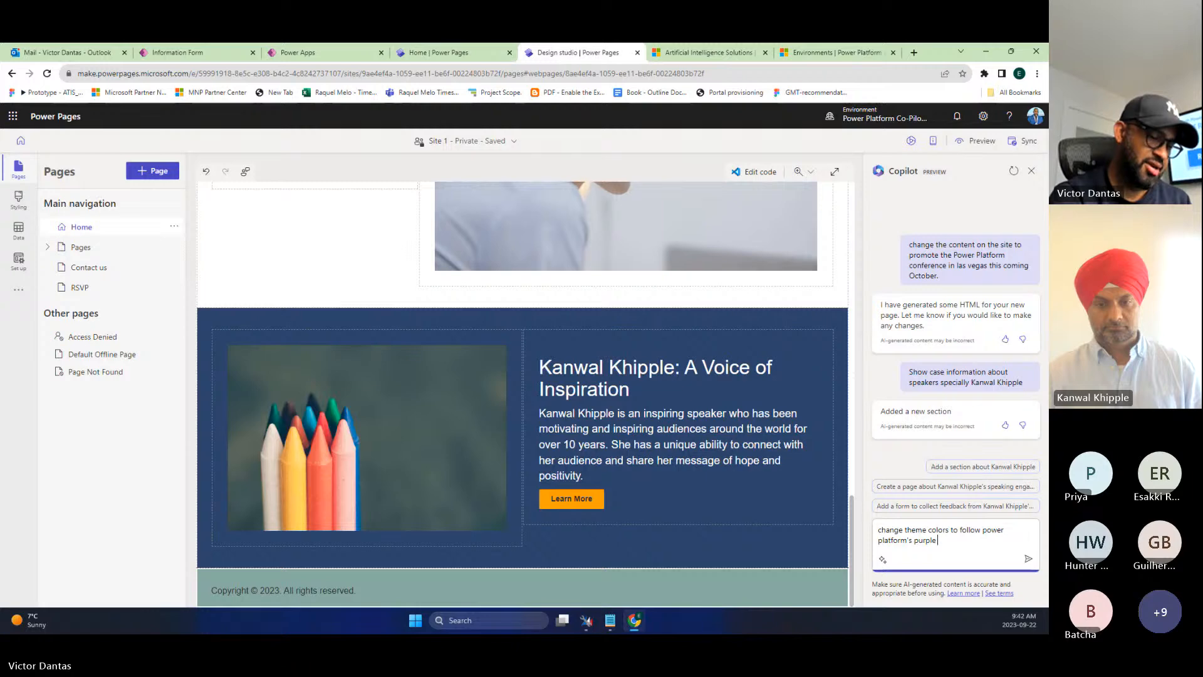
text( color)
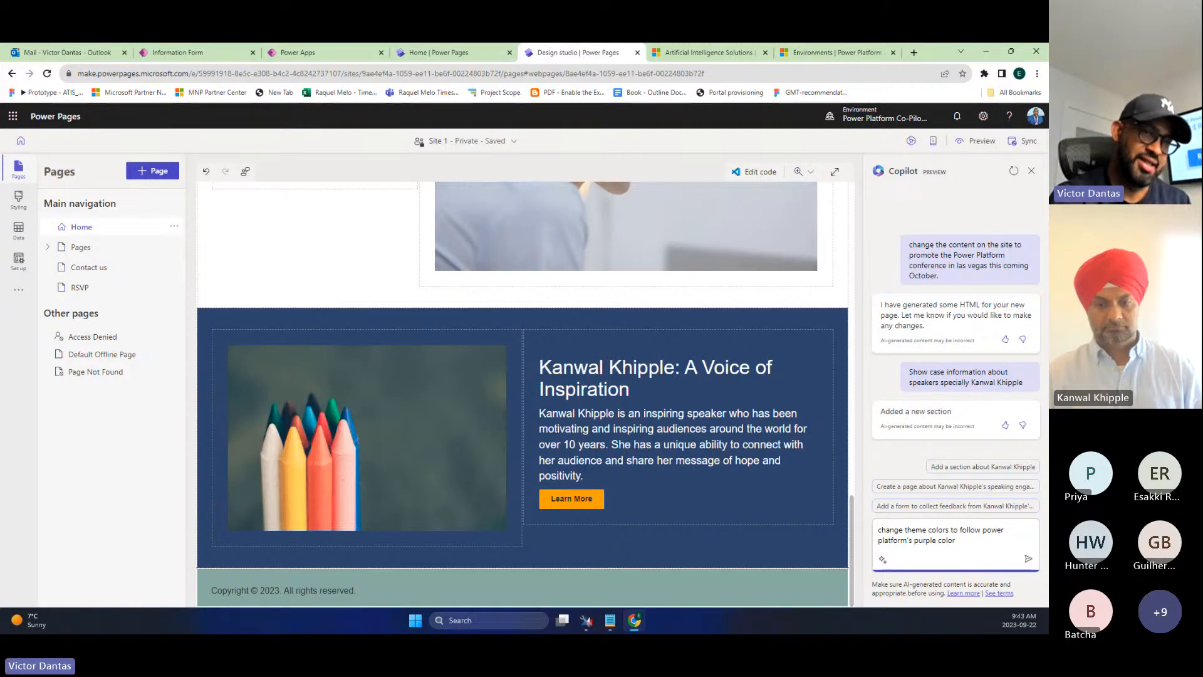
key(Return)
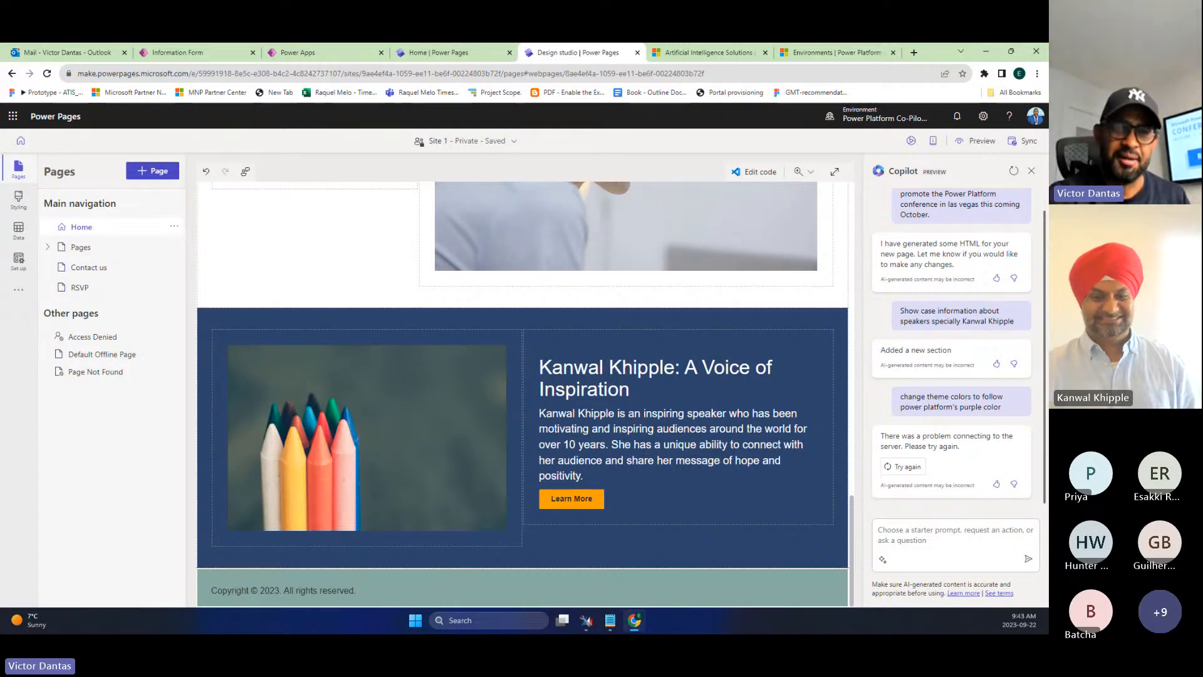
click(892, 536)
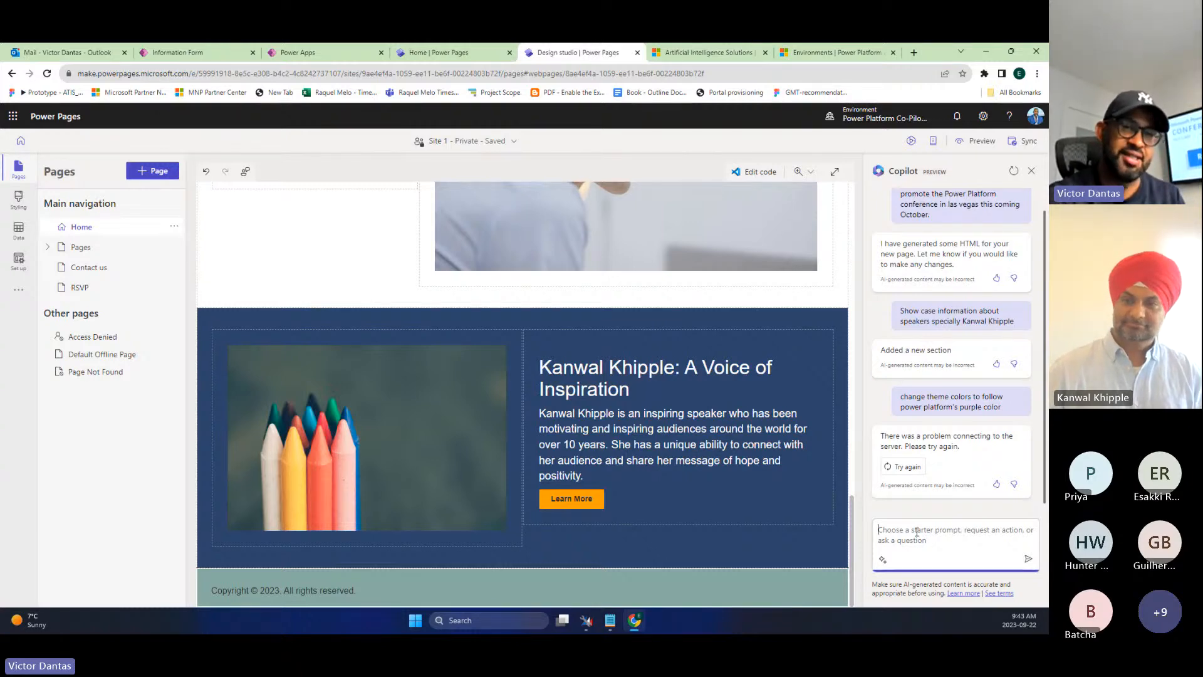
text(chang)
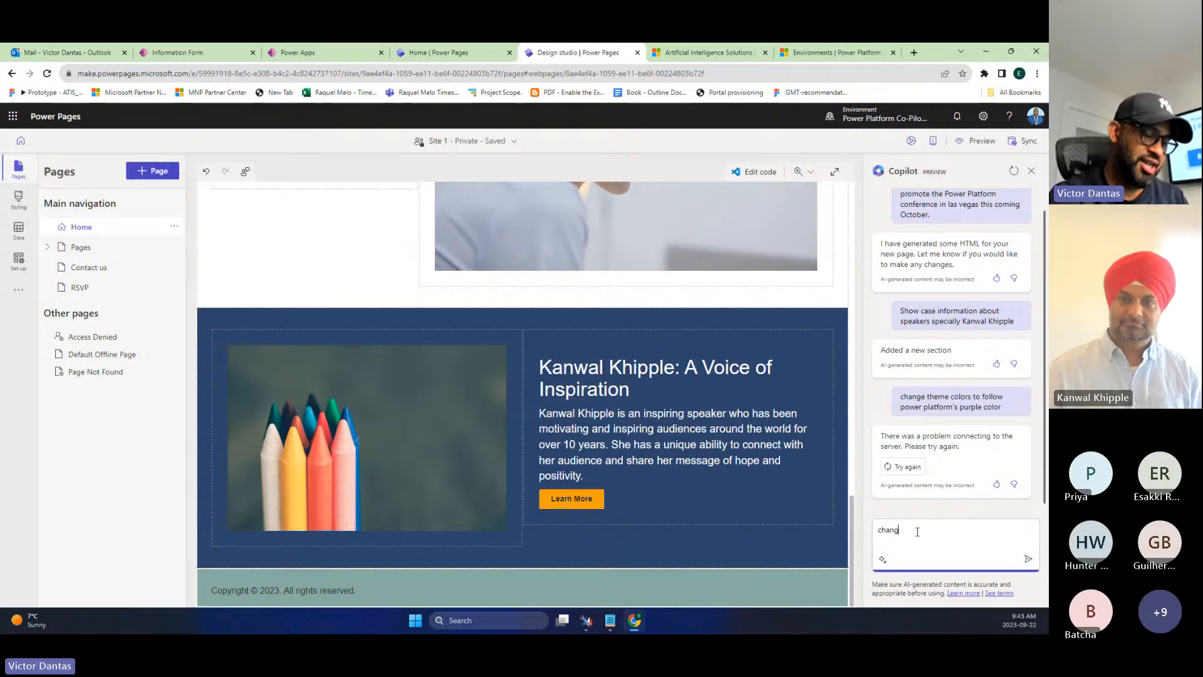
text(e colo)
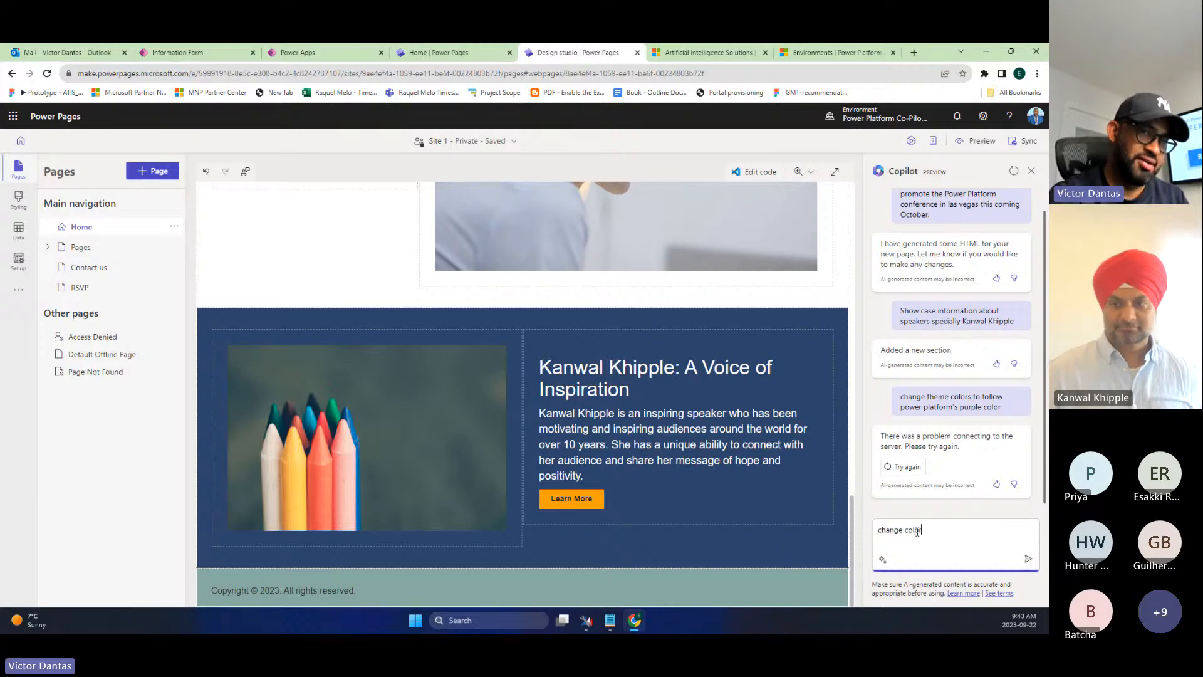
text(rstheme)
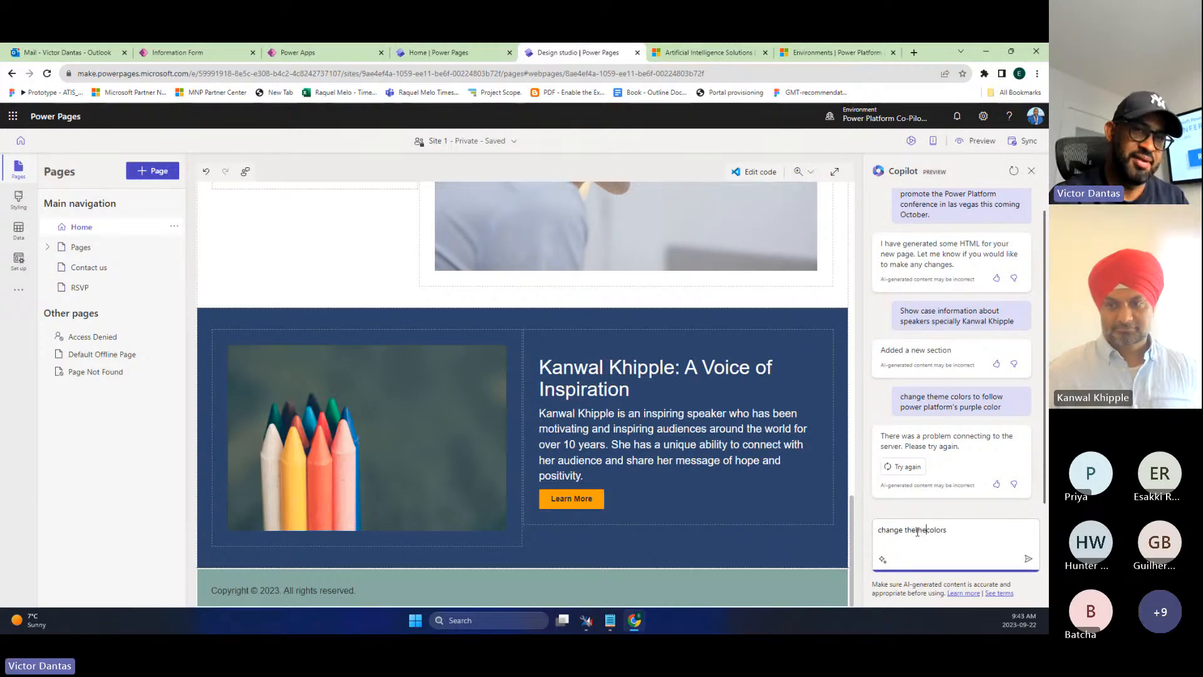
key(End)
text(to pu)
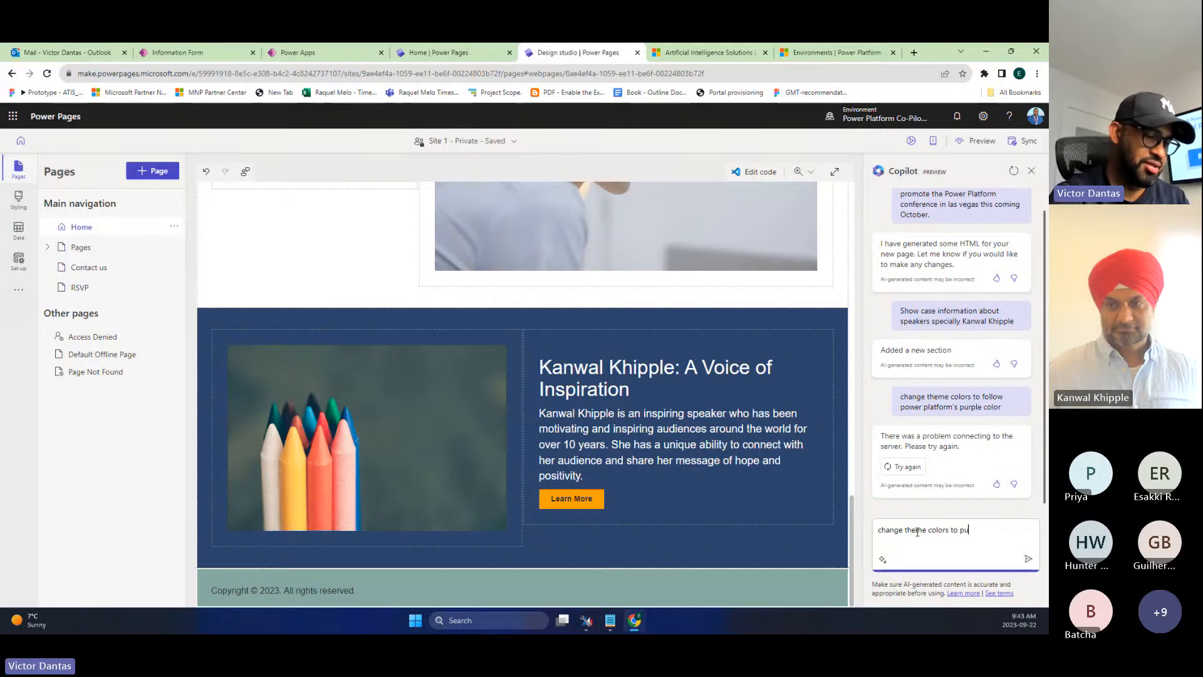
text(rple based)
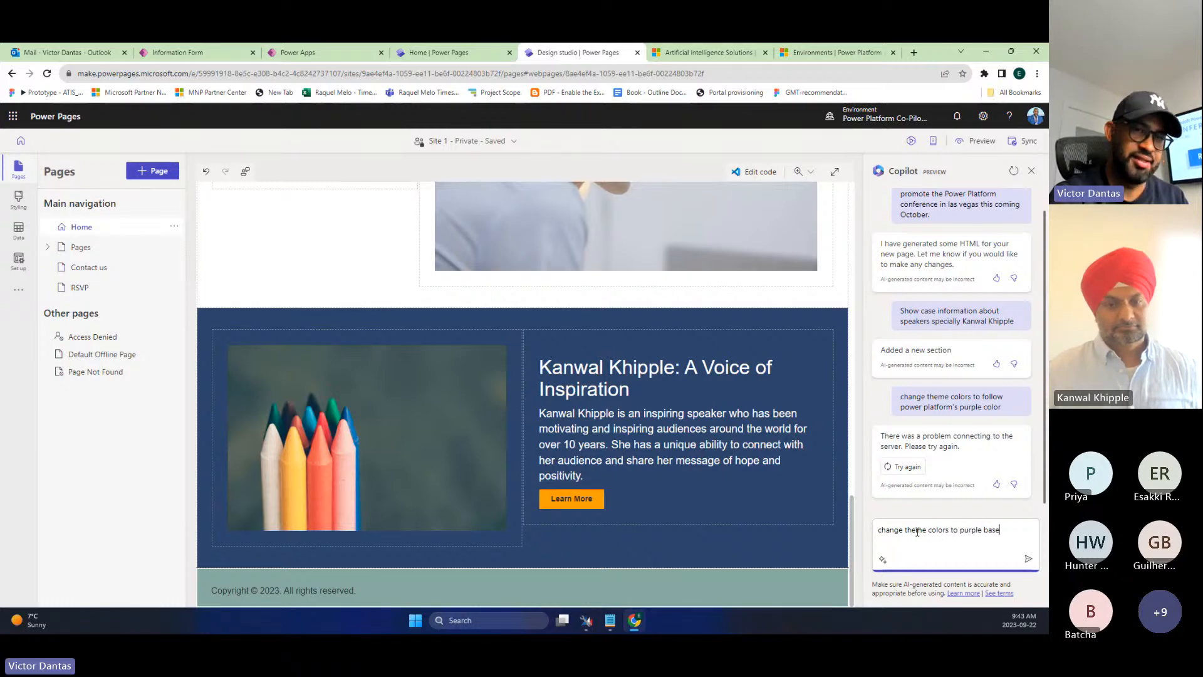
key(Return)
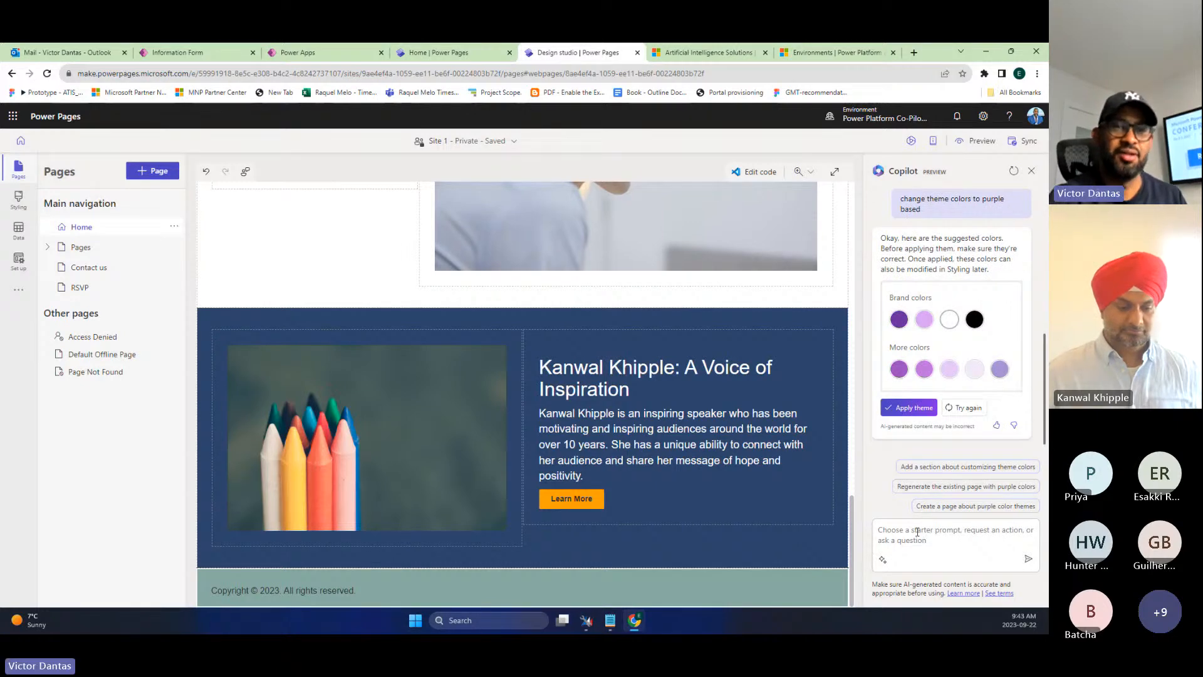
- Apply Copilot's suggested purple palette so the header, sections and buttons turn purple
click(905, 408)
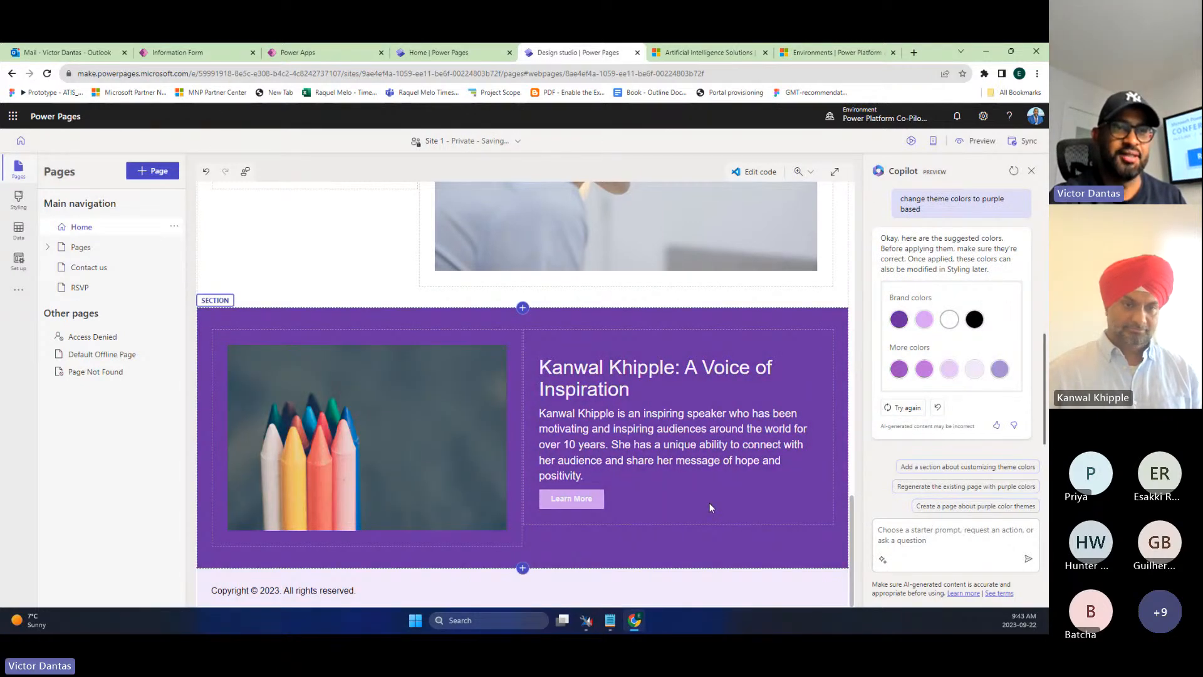
scroll(709, 502, up, 15)
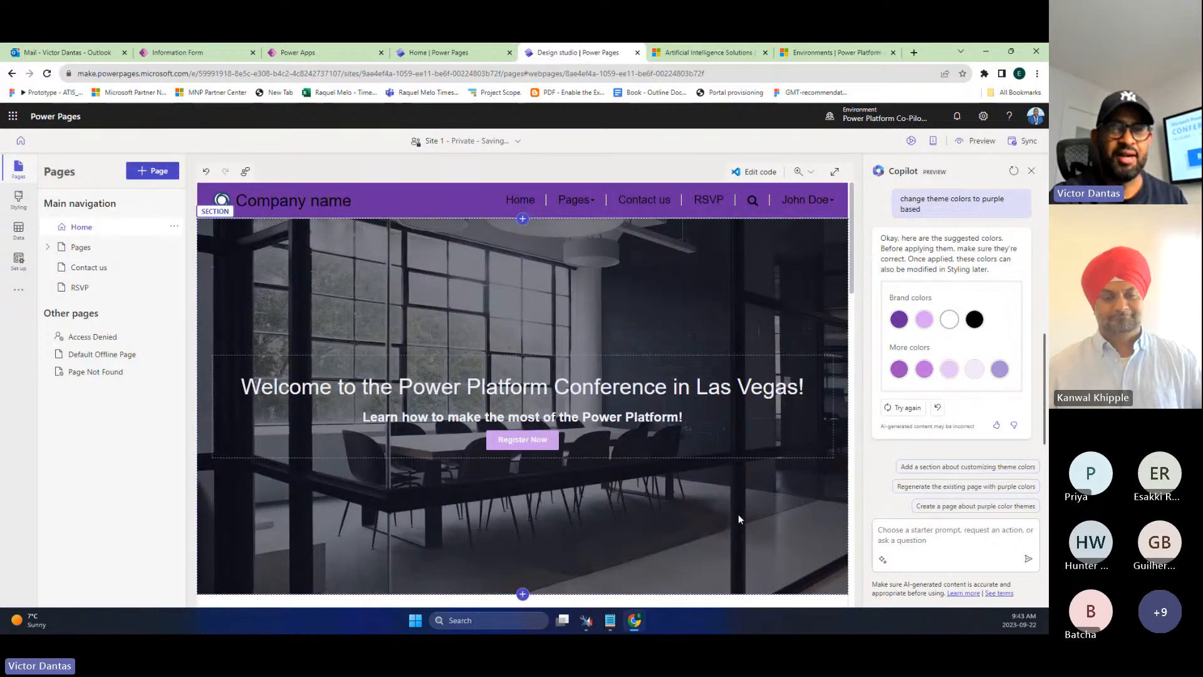
click(912, 537)
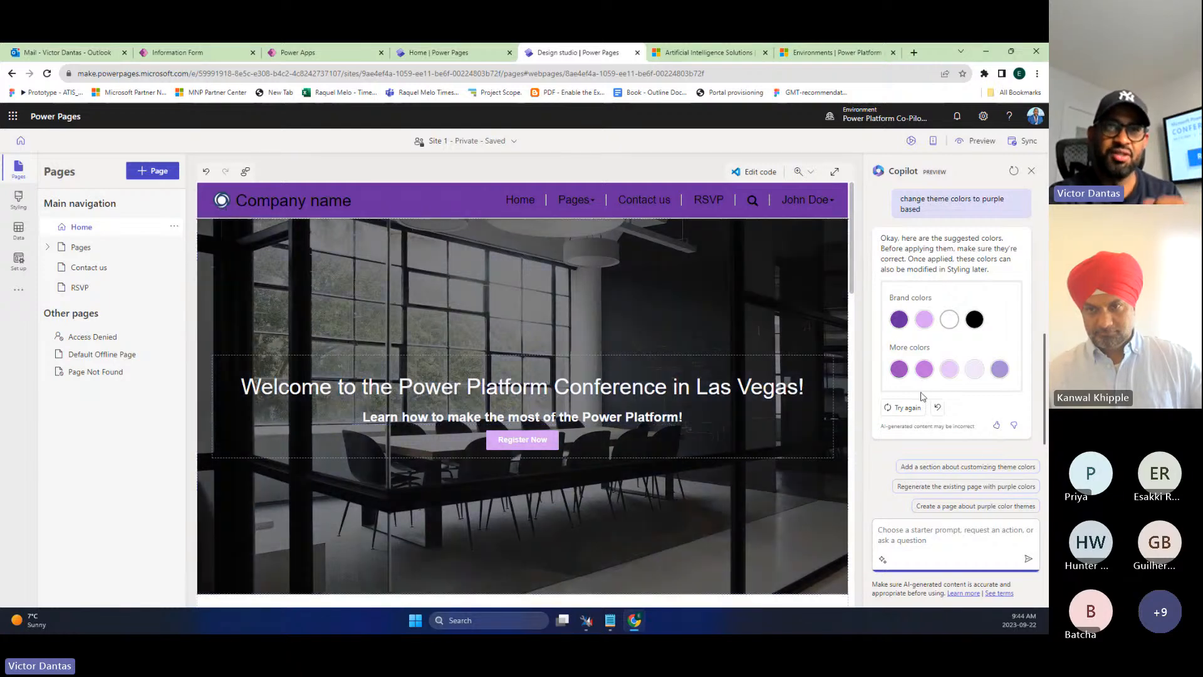
scroll(903, 395, up, 1)
scroll(903, 403, down, 1)
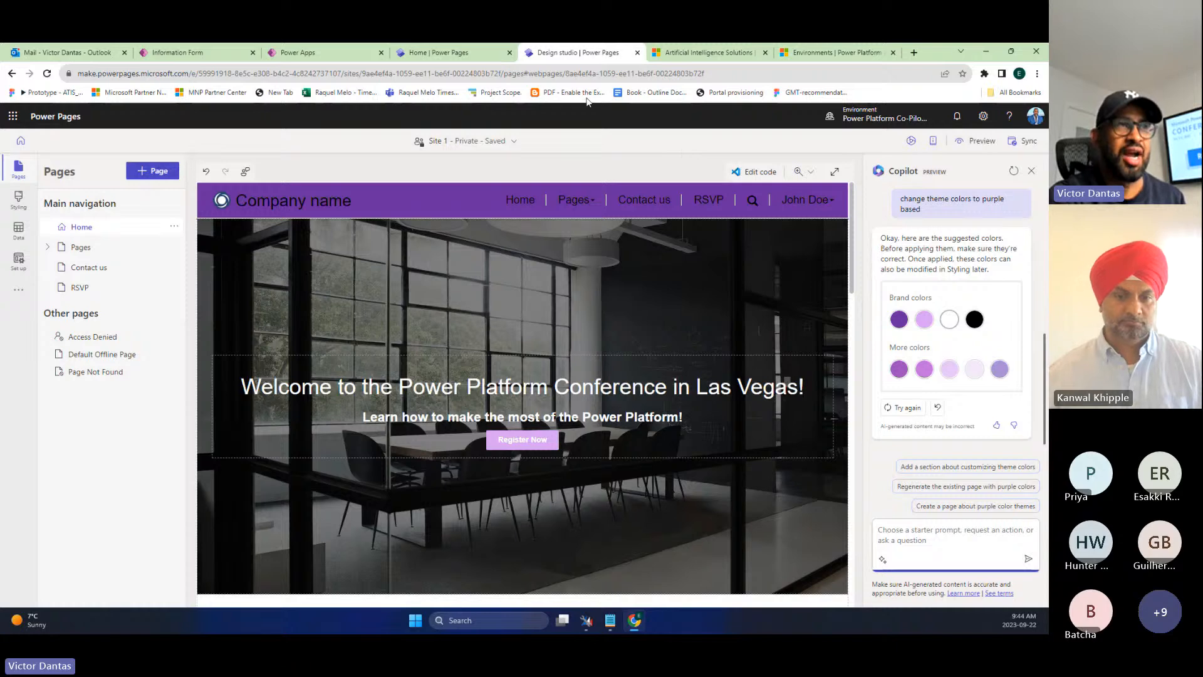
click(482, 55)
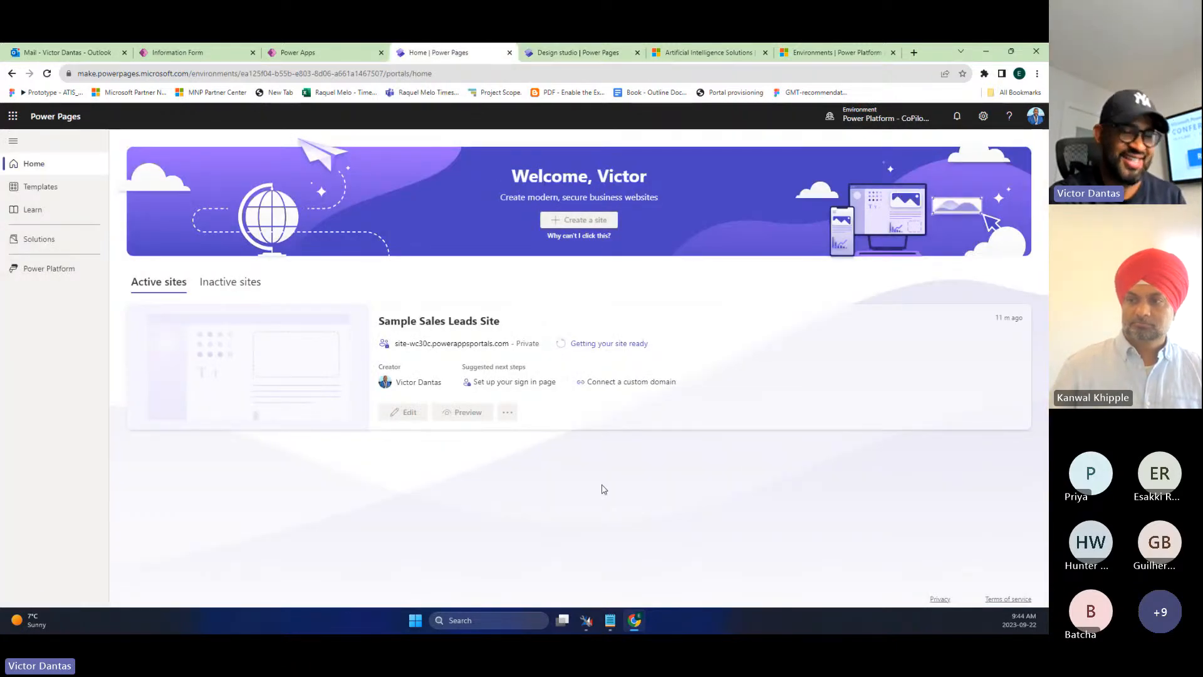
key(F5)
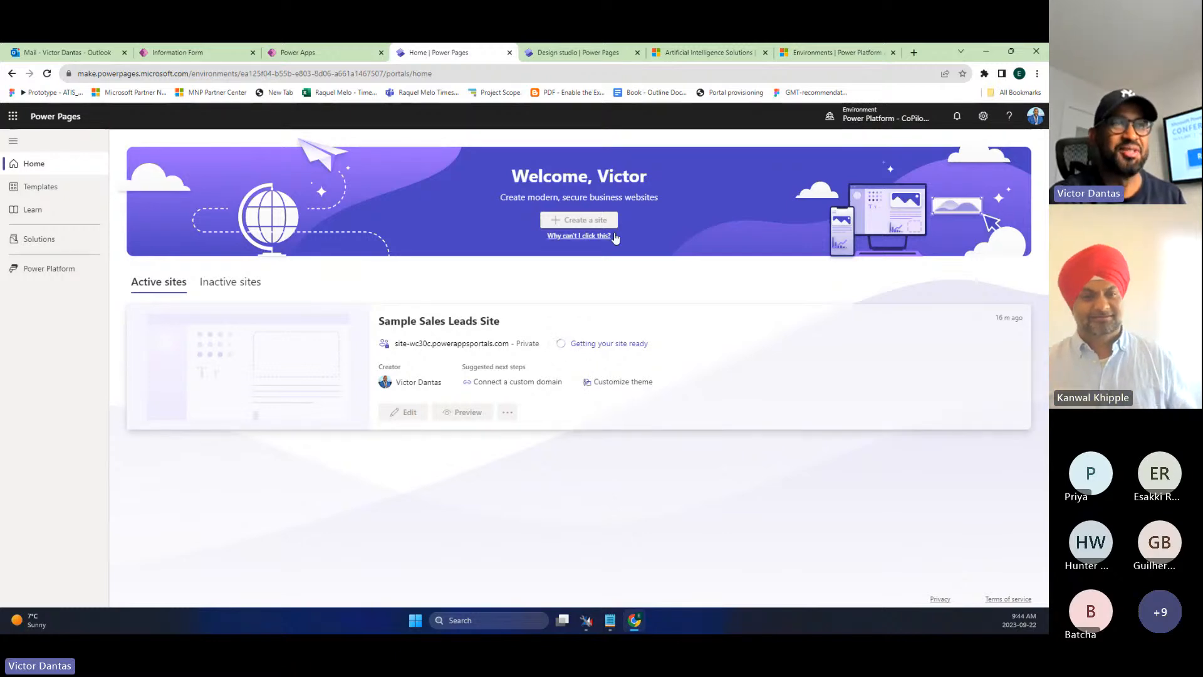
click(572, 57)
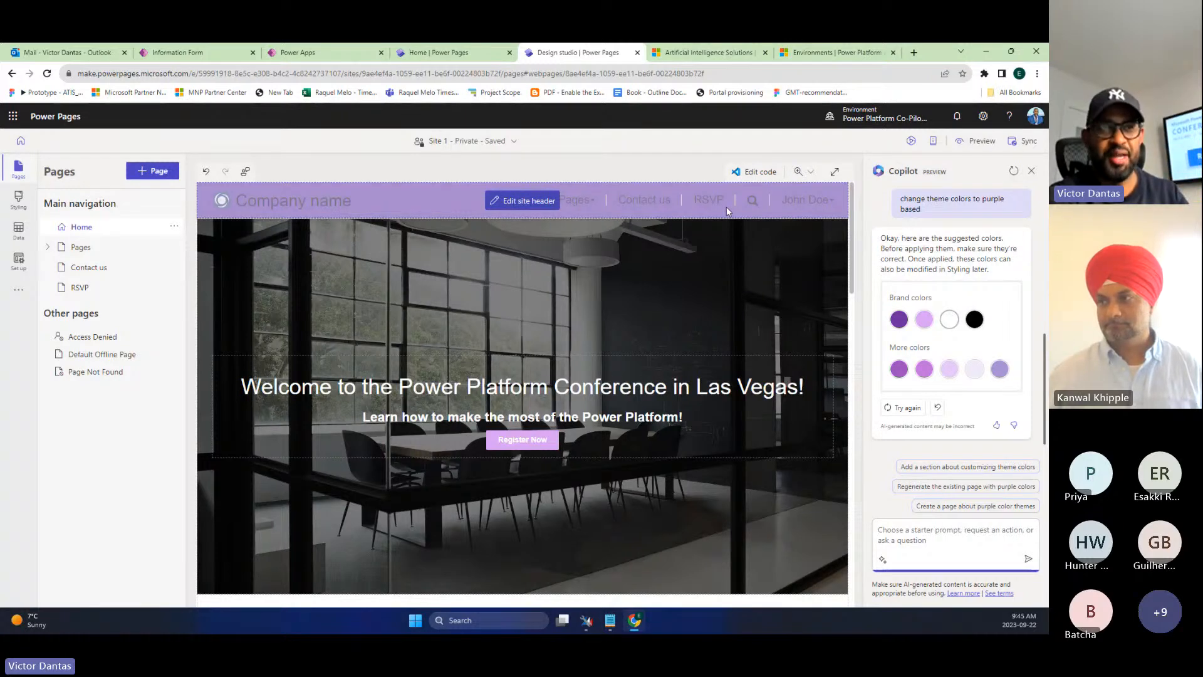
- Go to make.powerapps.com and switch to the Power Platform Co-Pilot Trial environment
click(868, 55)
click(757, 74)
text(make.power)
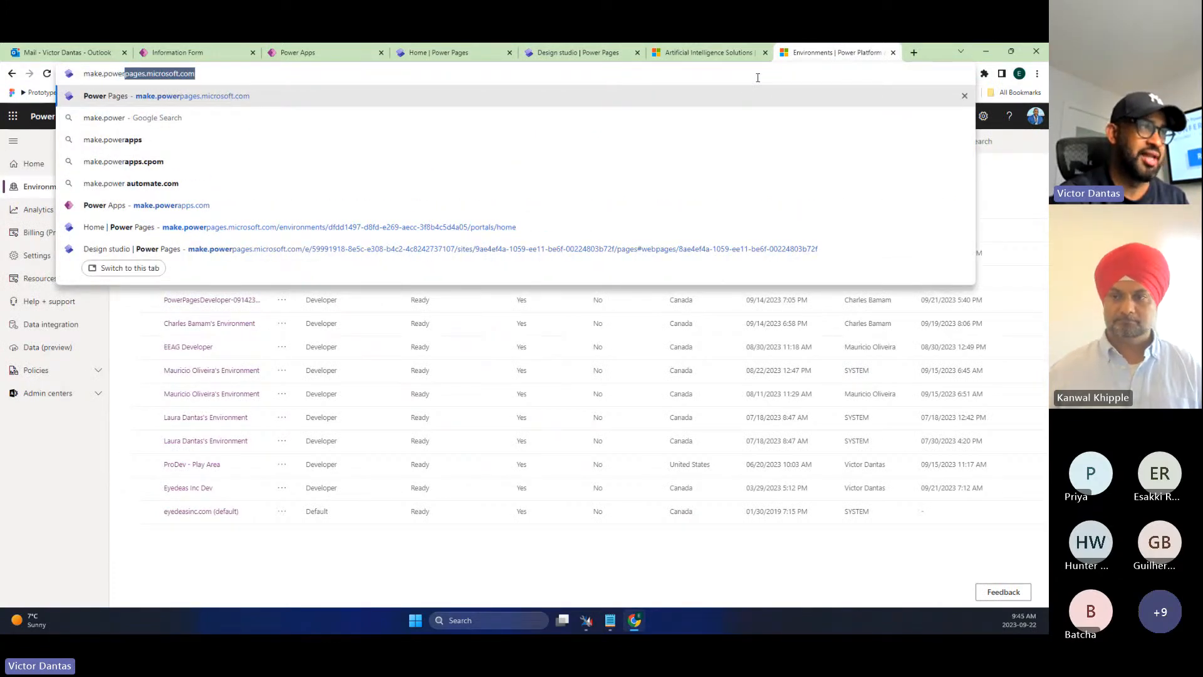
text(apps.com)
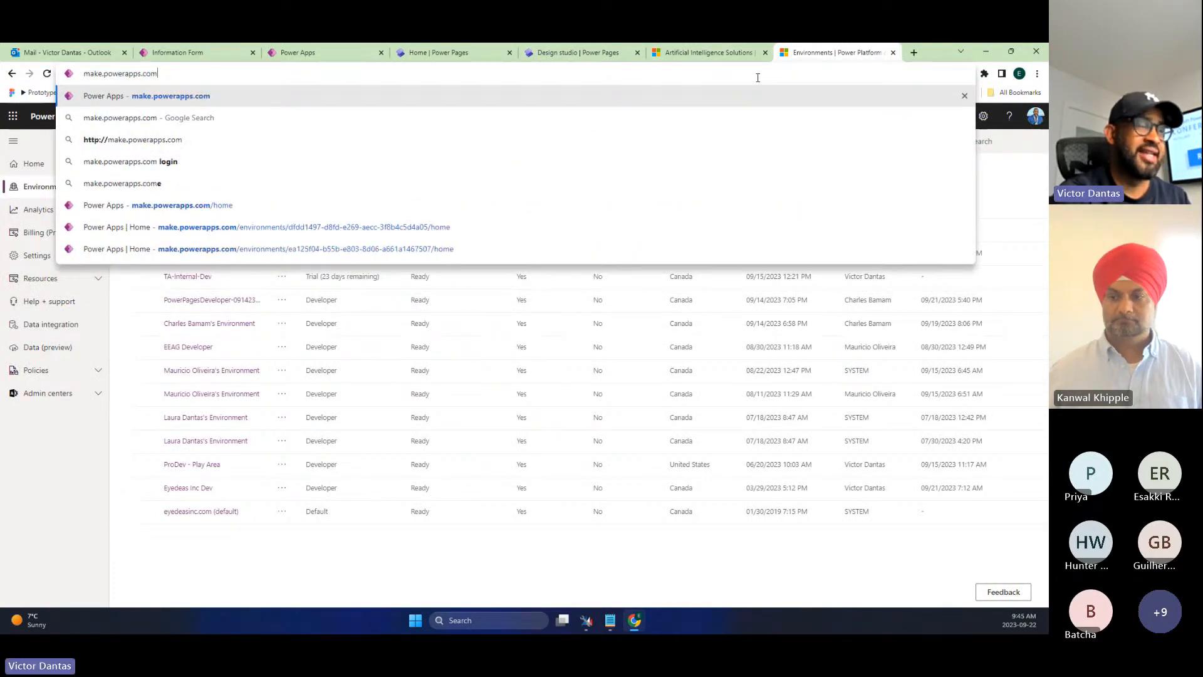
key(Return)
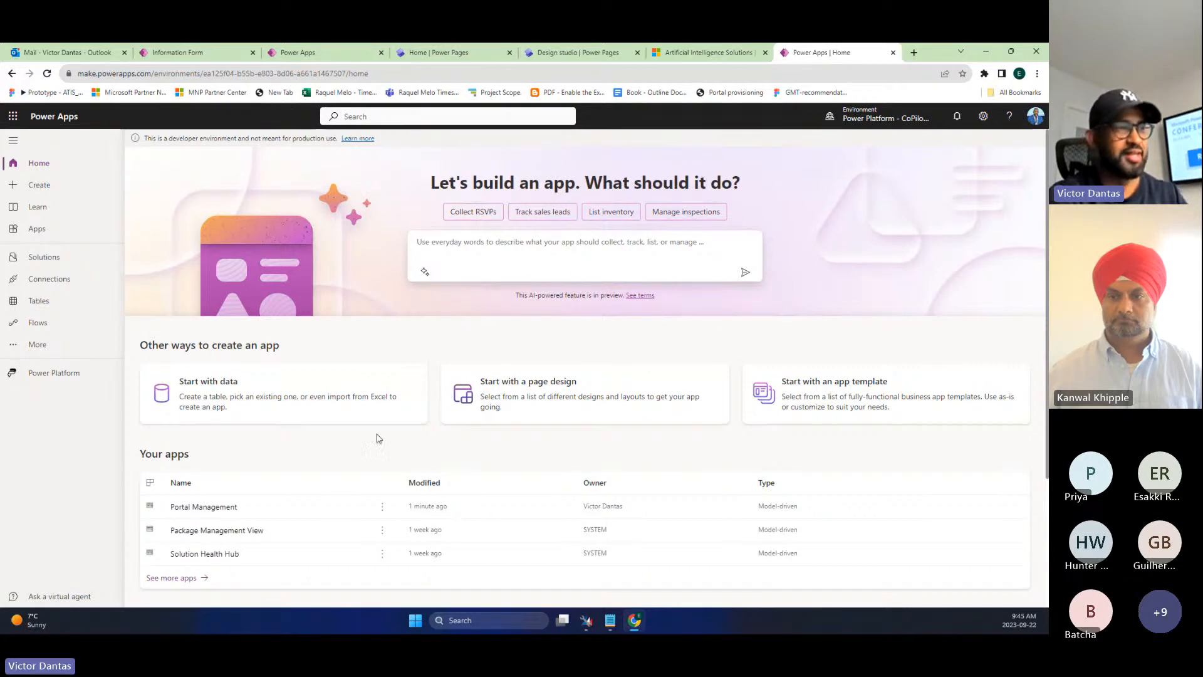
click(880, 117)
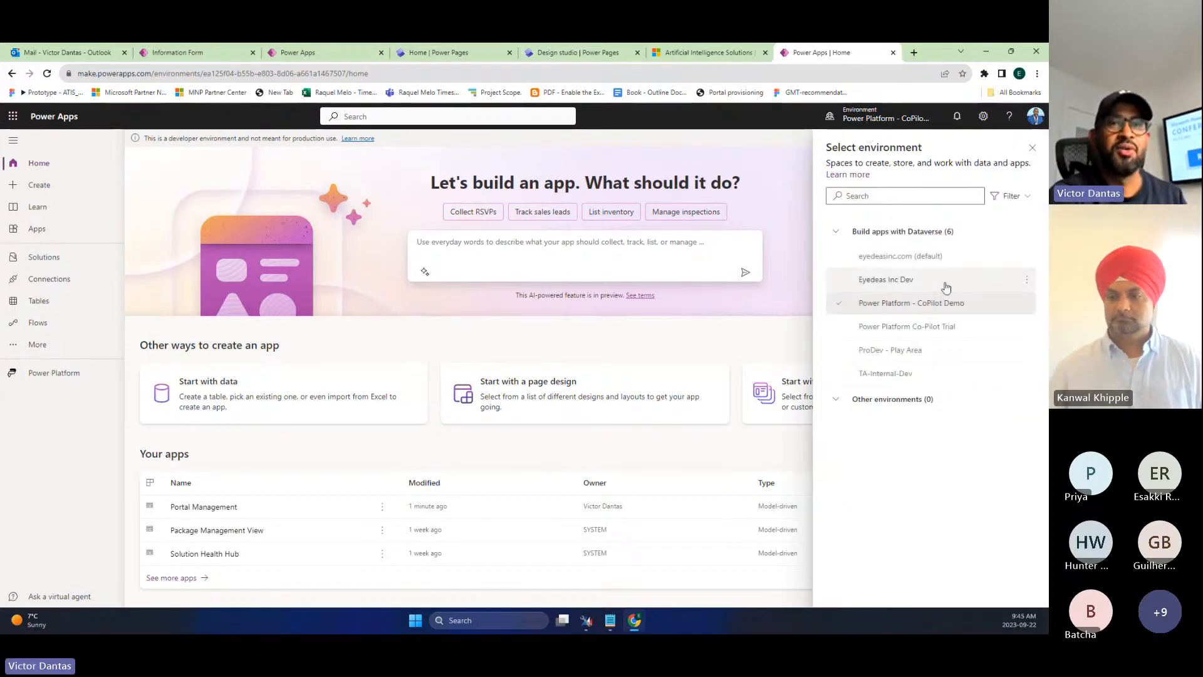
click(995, 326)
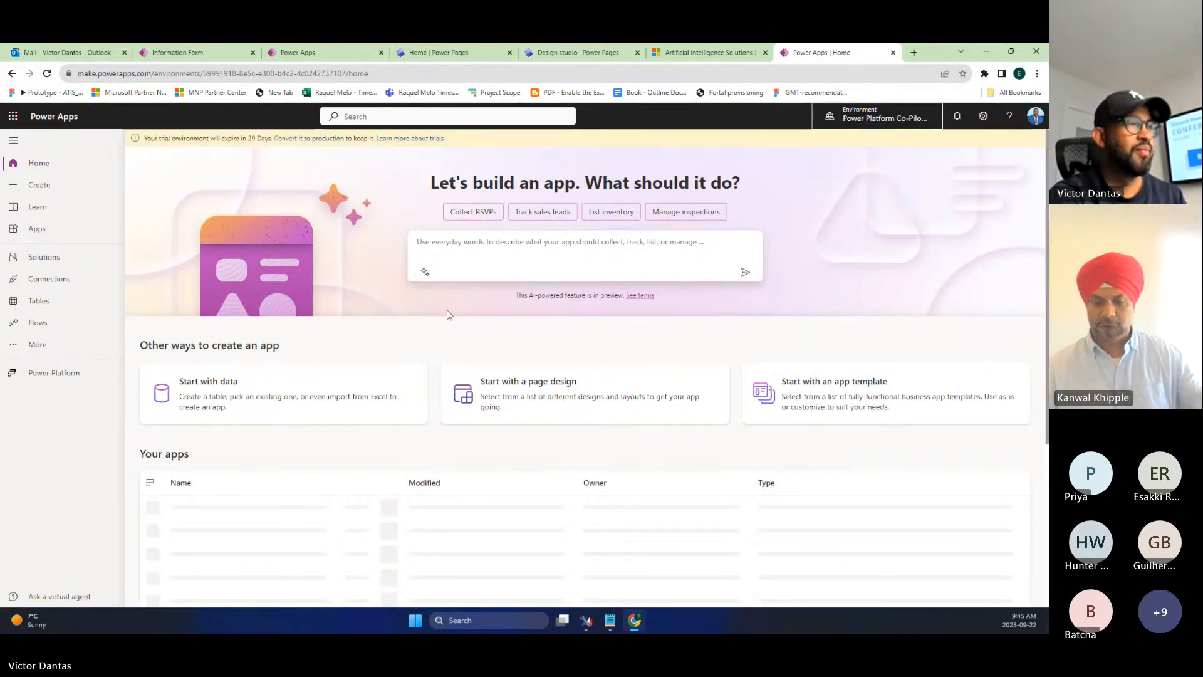
- Open the Main Information form of the RSVPs table in the Power Pages Customizations solution
click(64, 263)
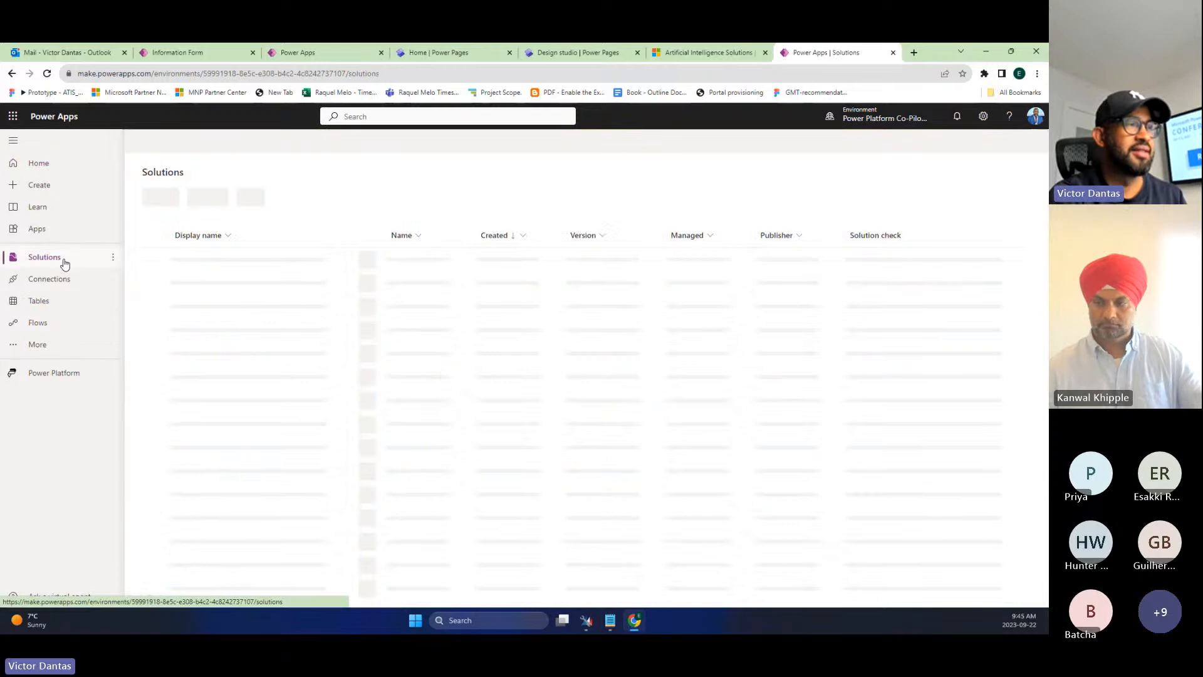
click(983, 139)
text(power pages)
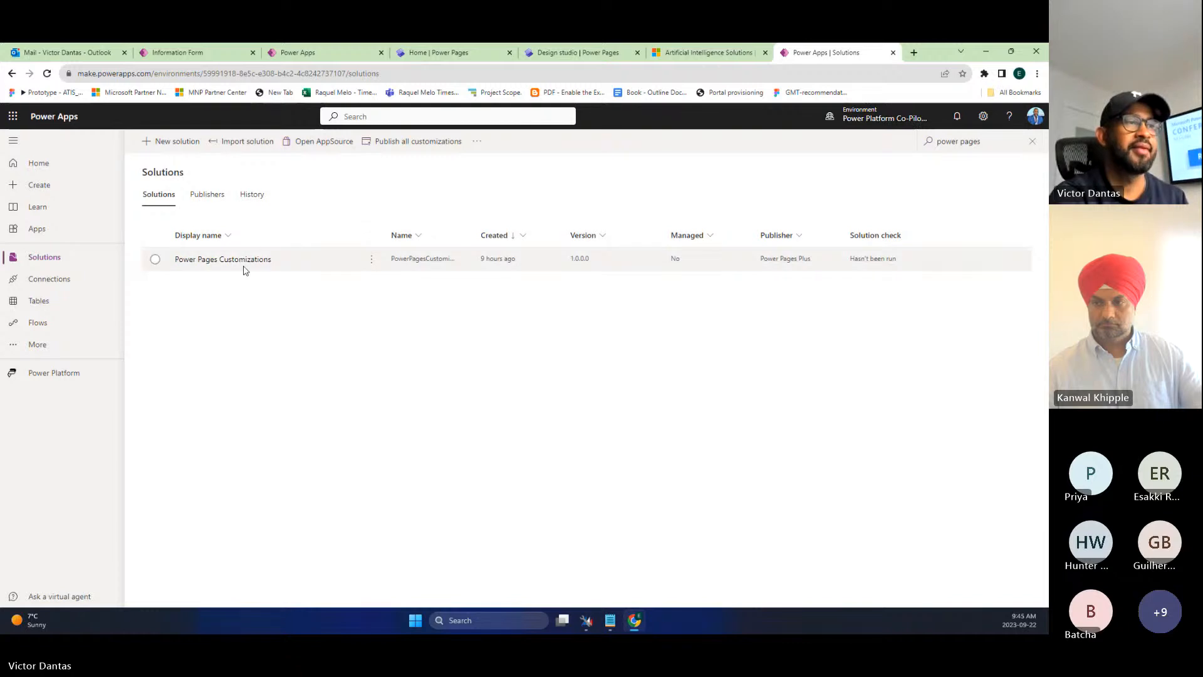
click(245, 268)
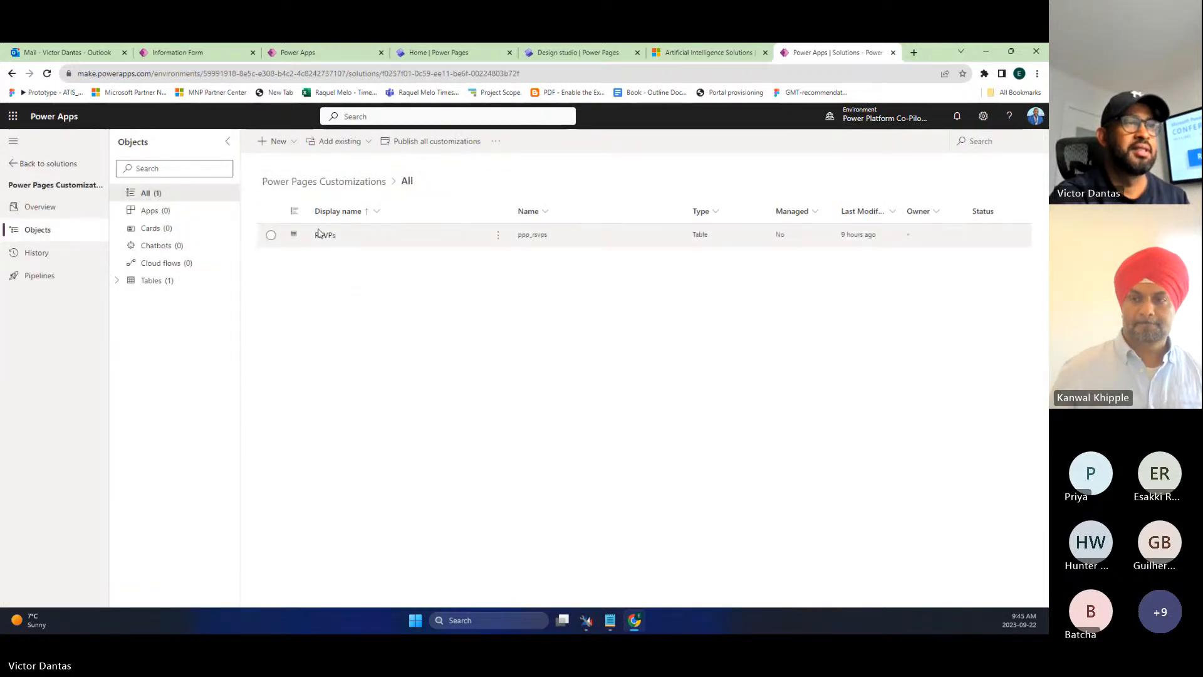
click(321, 235)
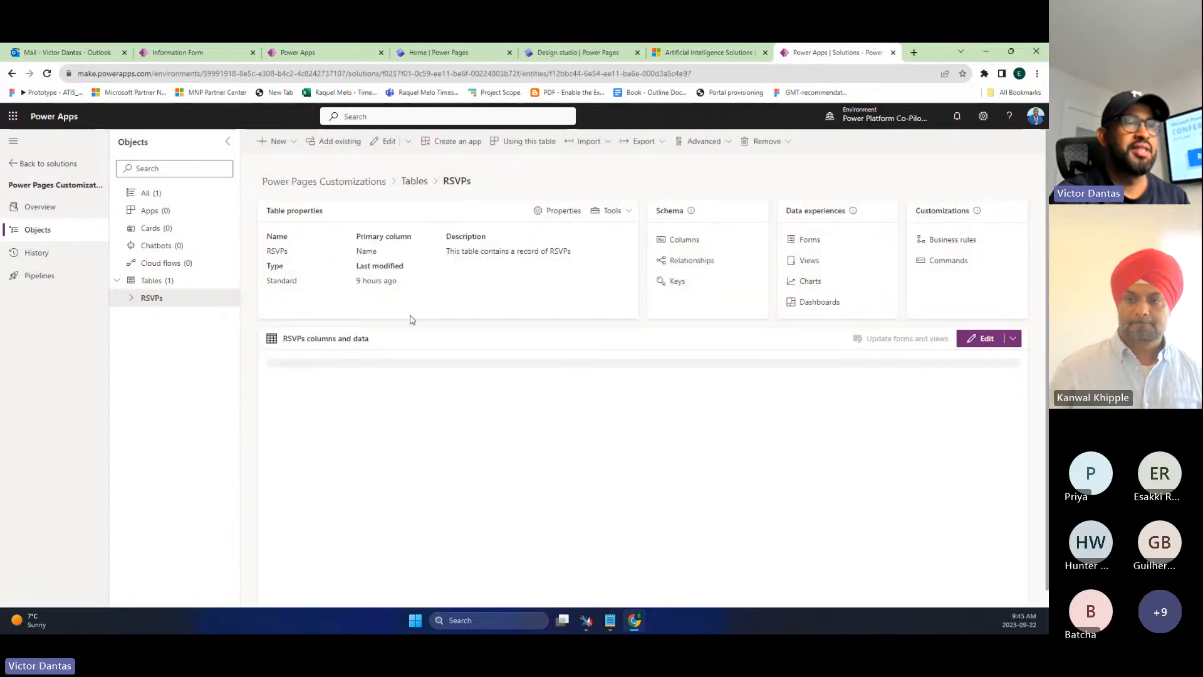
click(808, 238)
click(305, 242)
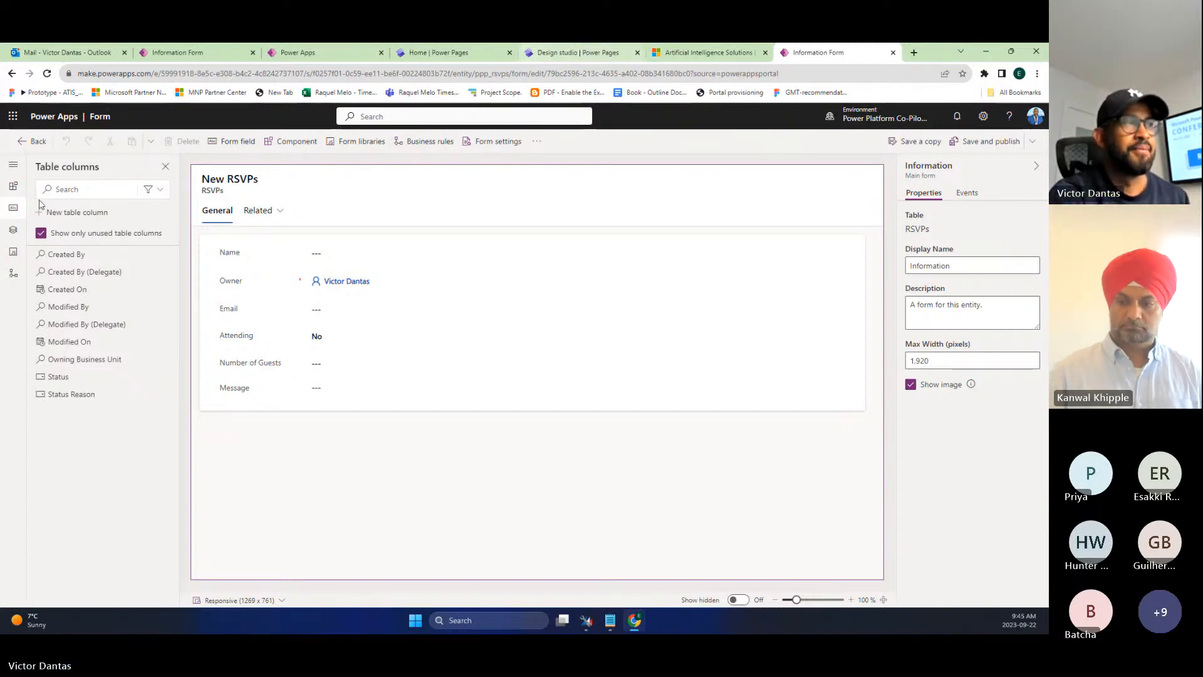
- Leave the form designer, view the solution's tables, and return to the Power Pages design studio
click(36, 143)
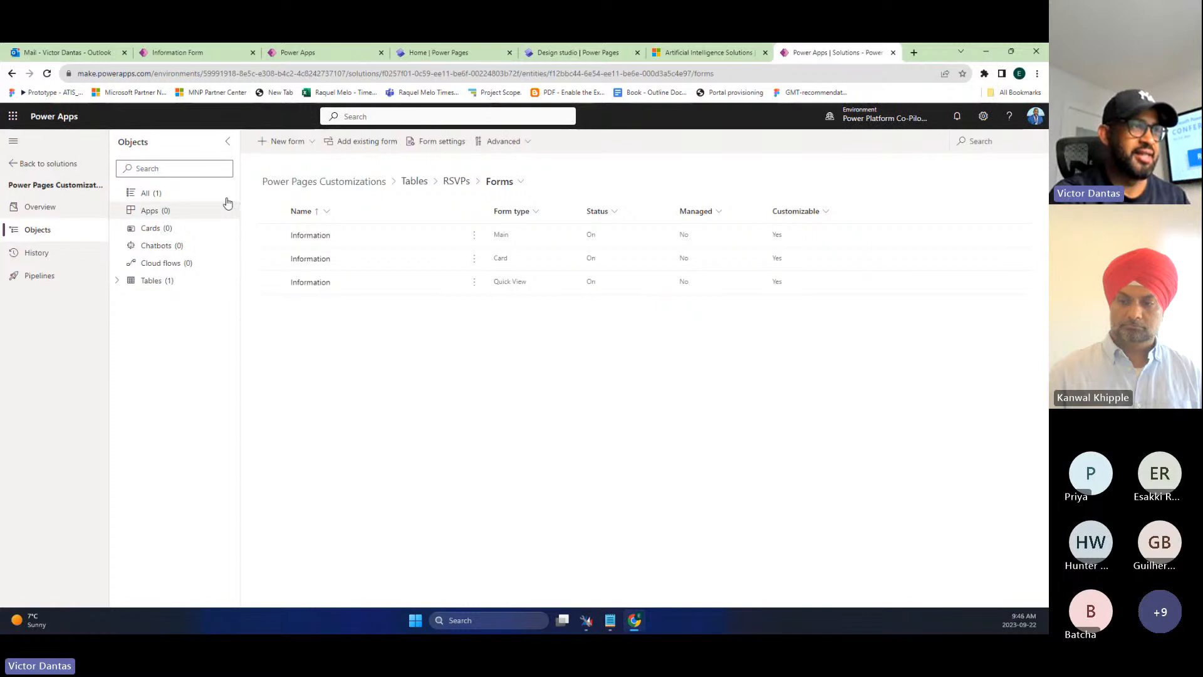
click(118, 280)
click(157, 290)
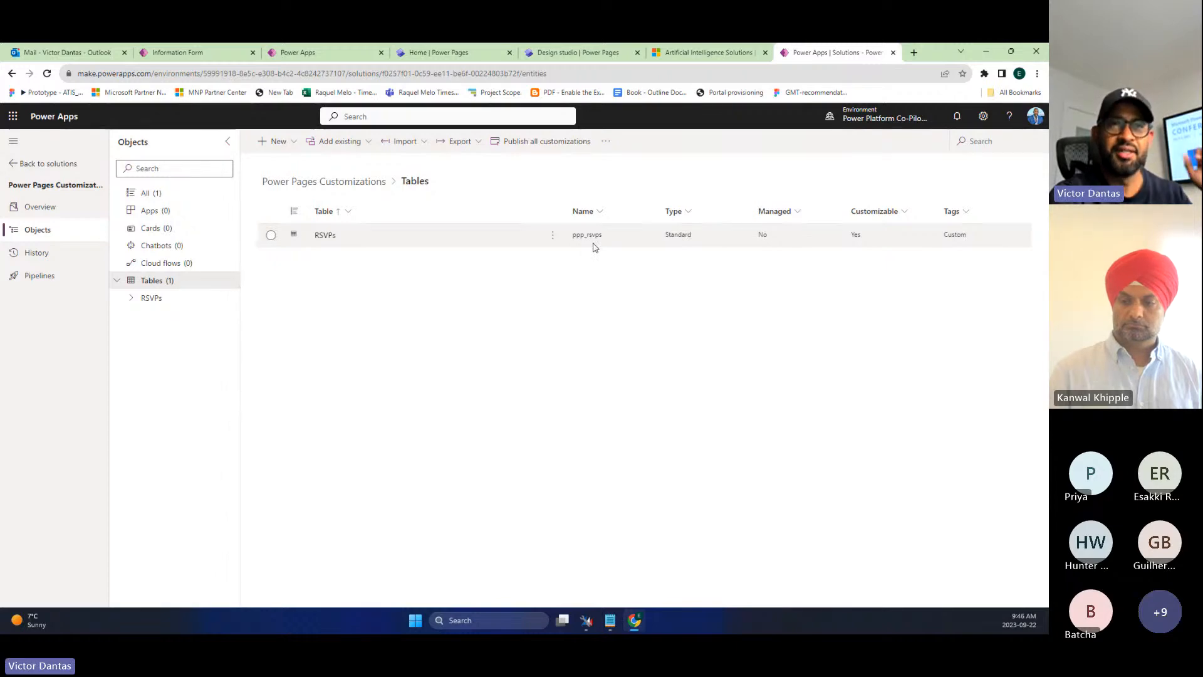
click(611, 53)
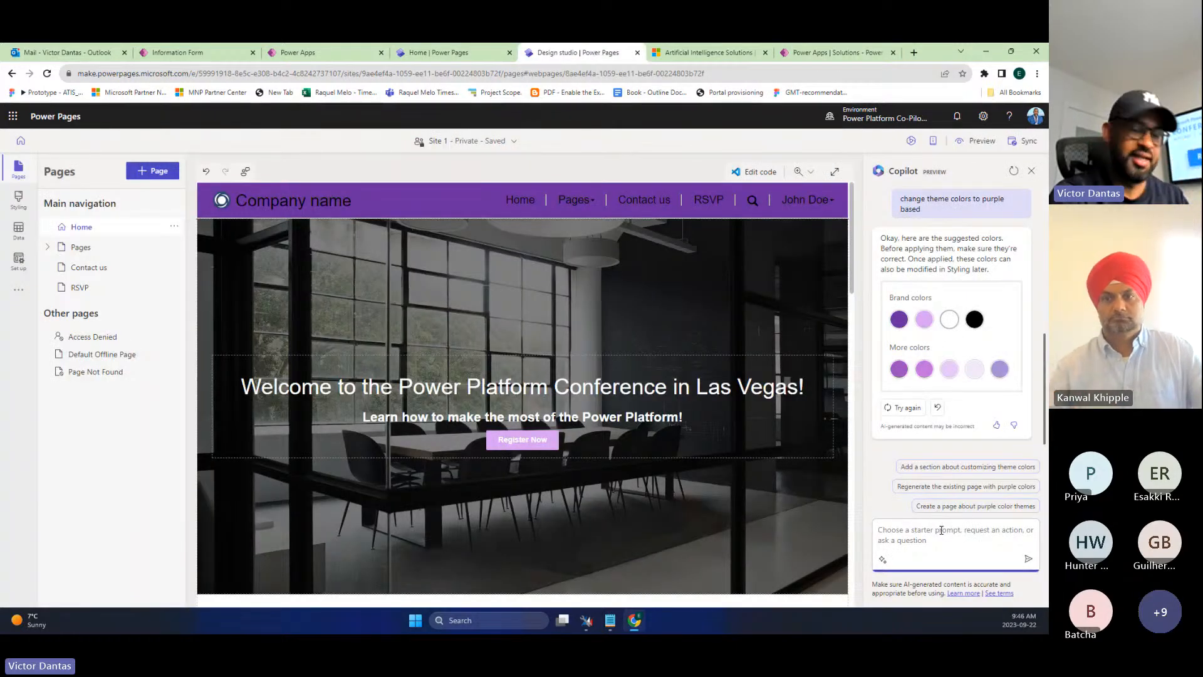
- Ask Copilot to 'create form for rsvp' to generate an RSVP form preview
text(create form for)
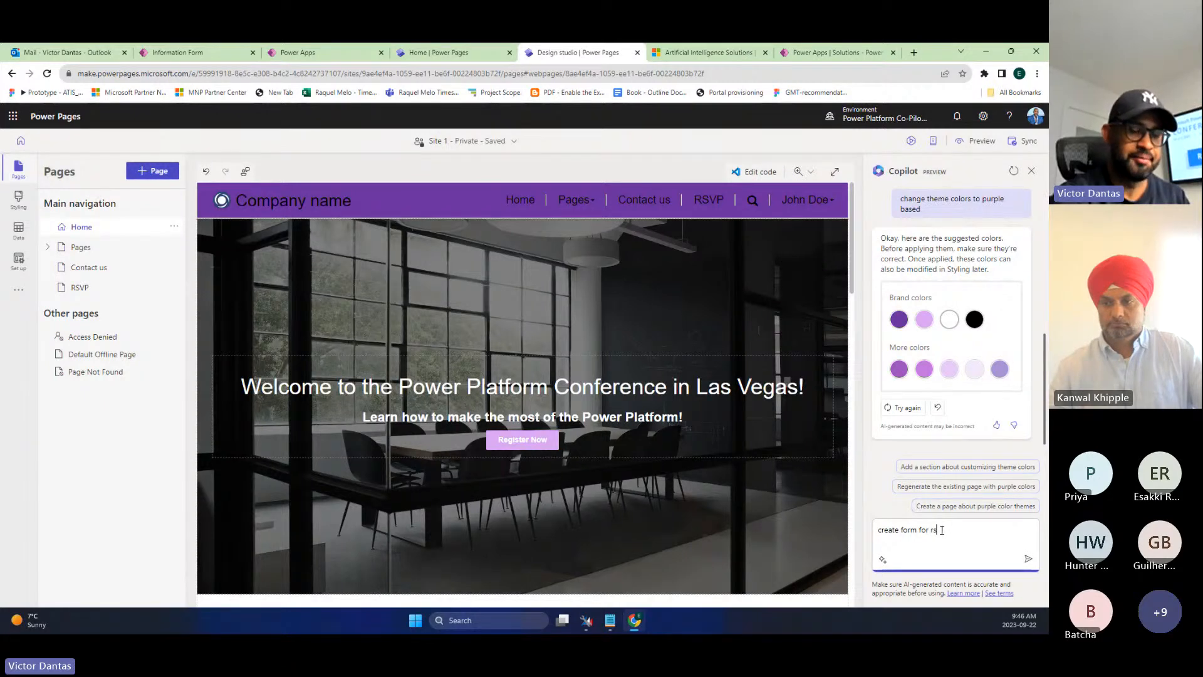
text(rsvp)
key(Return)
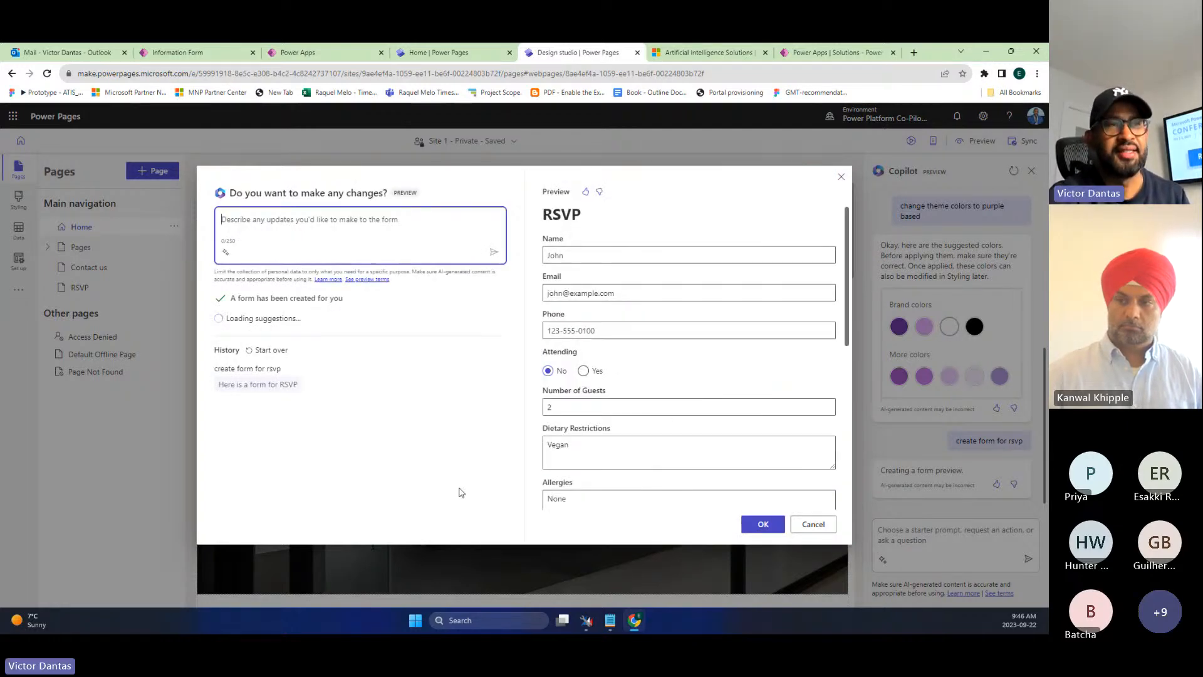
- Review the generated RSVP form fields, including Transportation and Accommodations, and accept it
scroll(585, 255, down, 3)
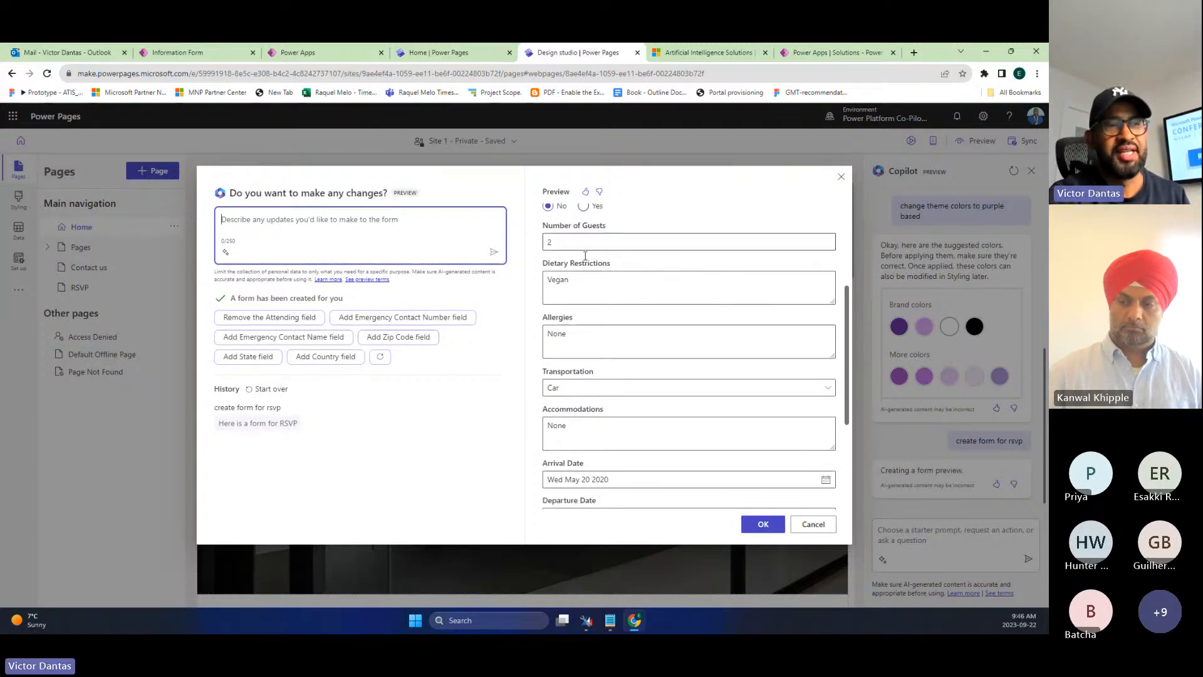
scroll(585, 256, down, 3)
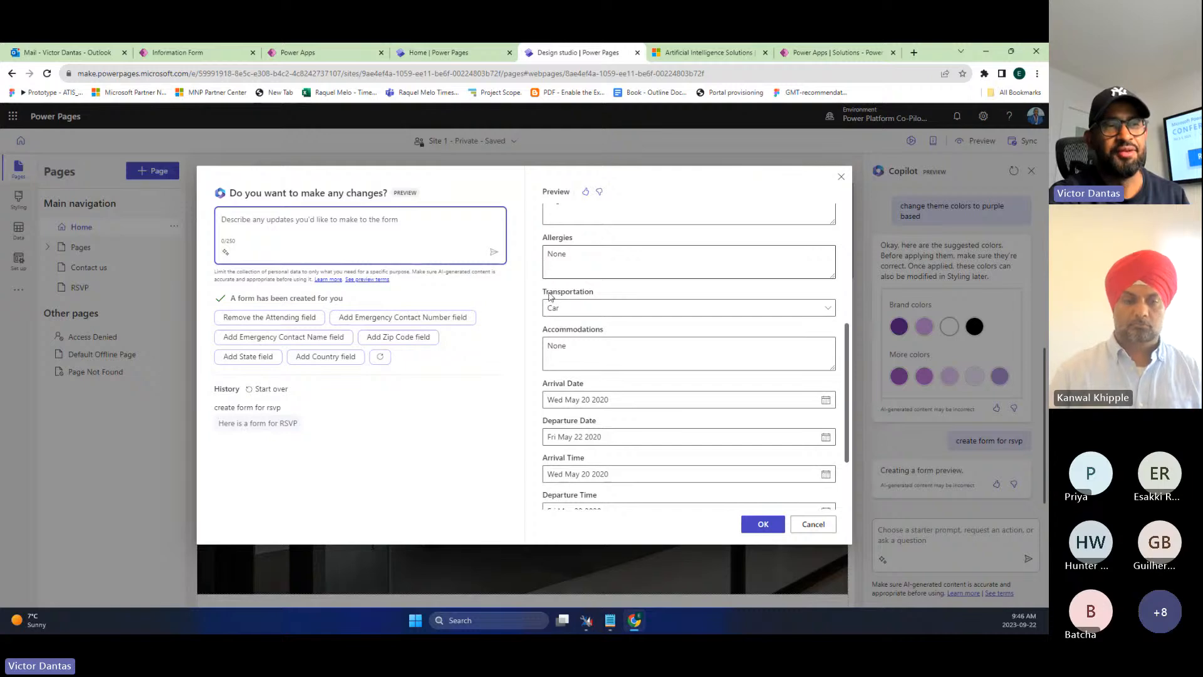
scroll(600, 392, down, 1)
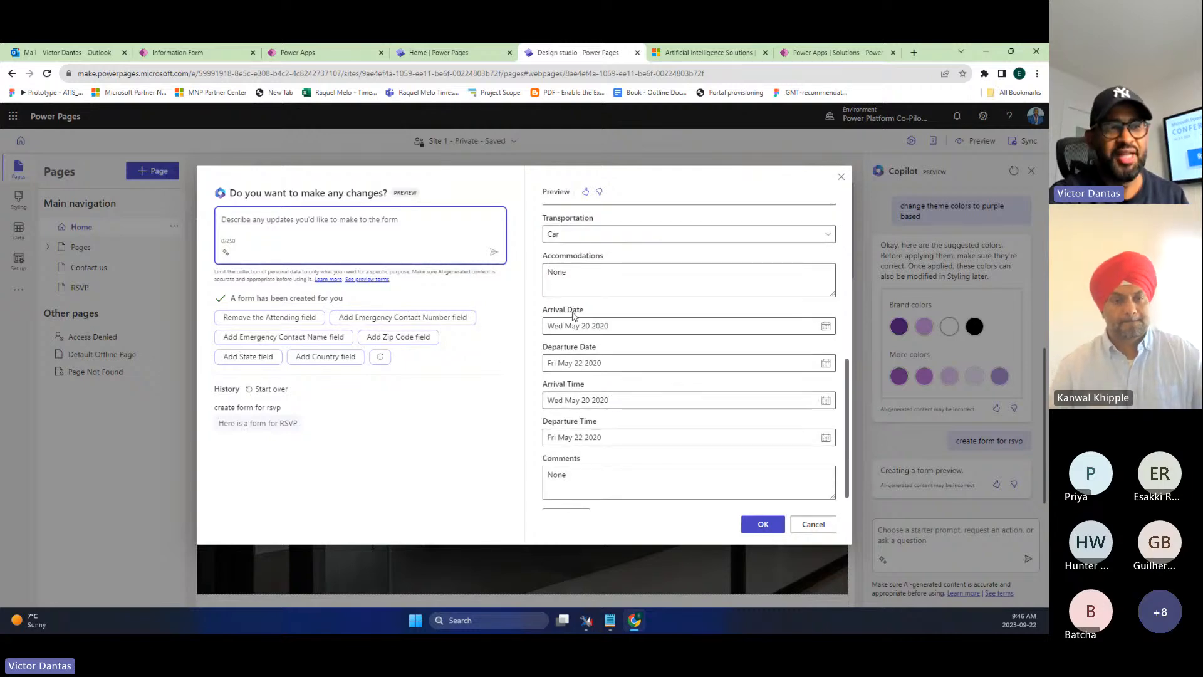
scroll(574, 315, up, 1)
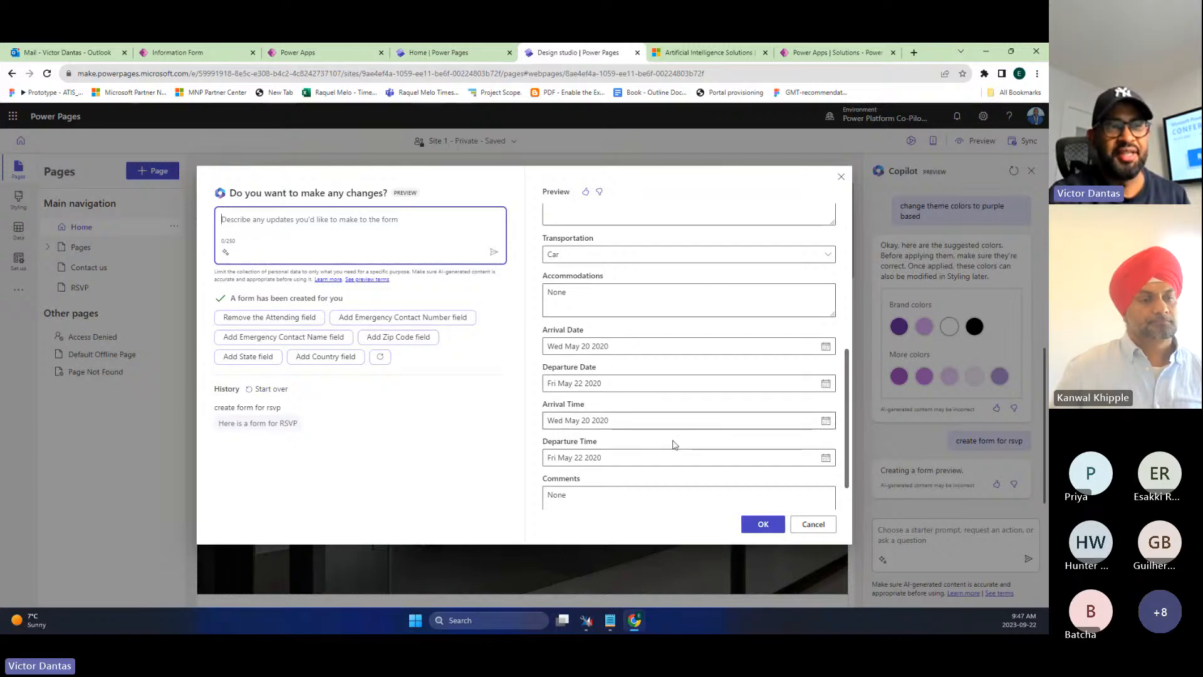
click(762, 524)
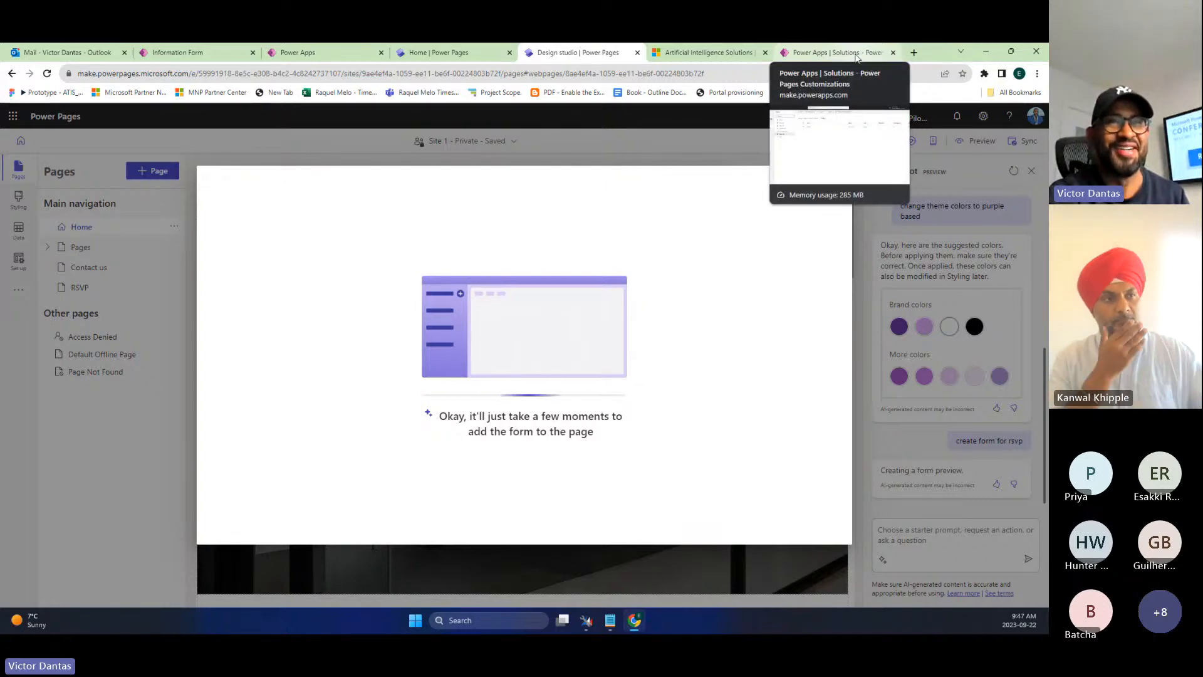
click(856, 56)
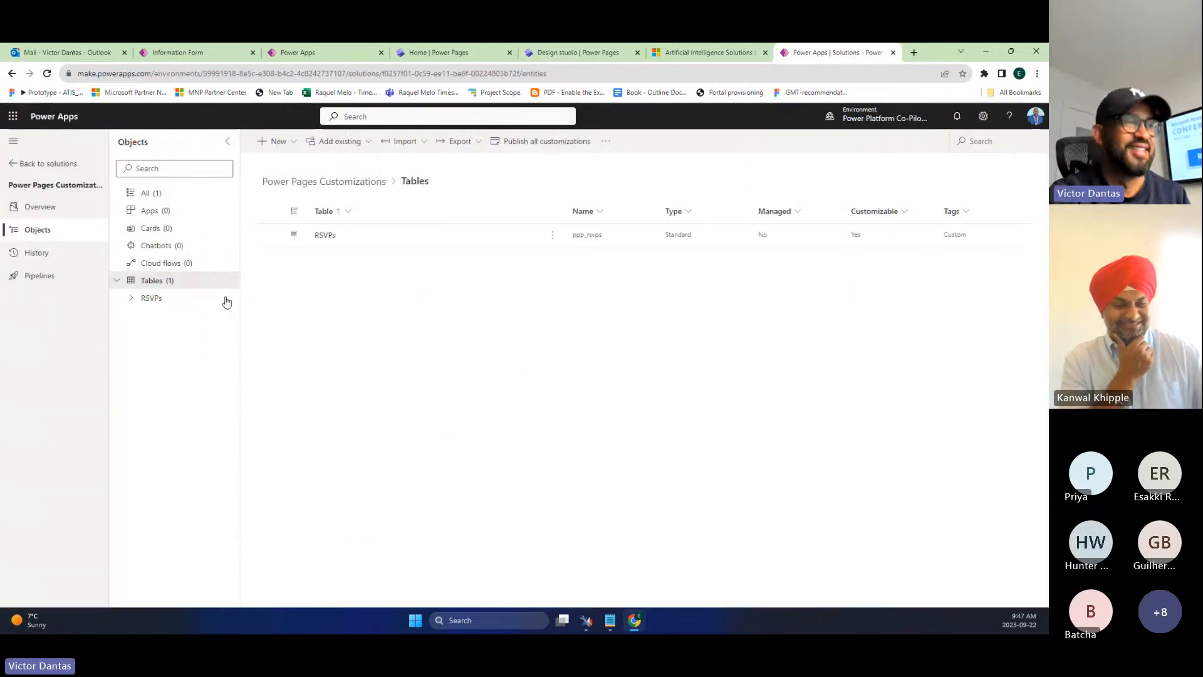
click(47, 165)
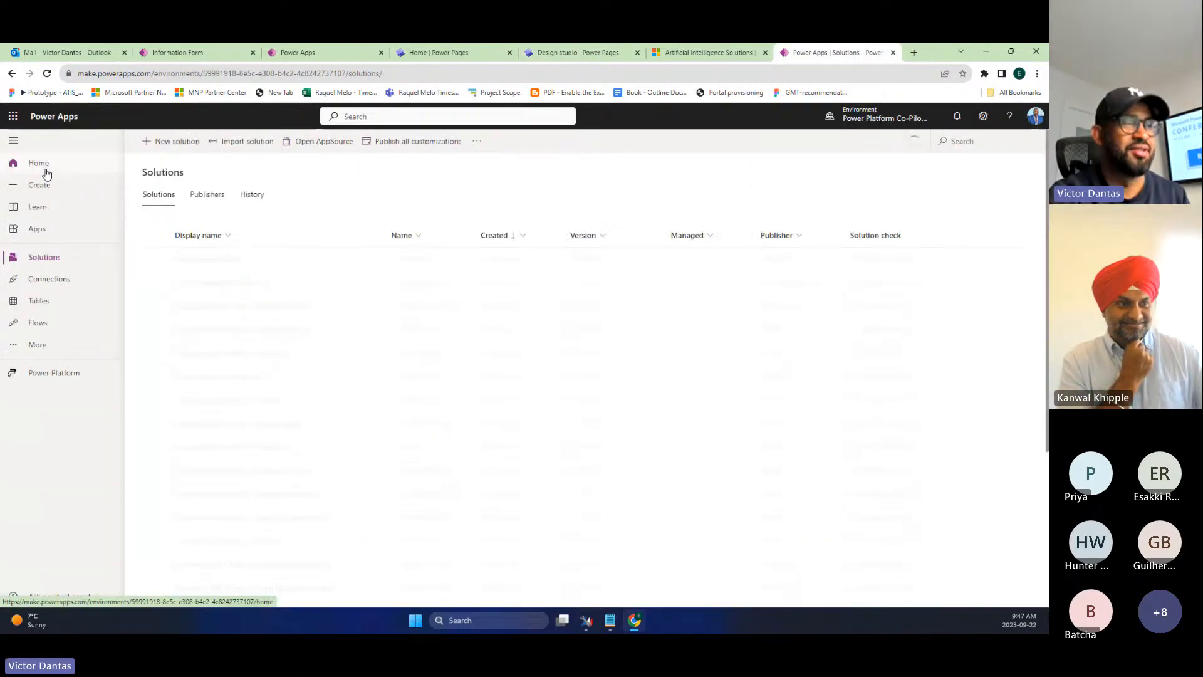
click(61, 306)
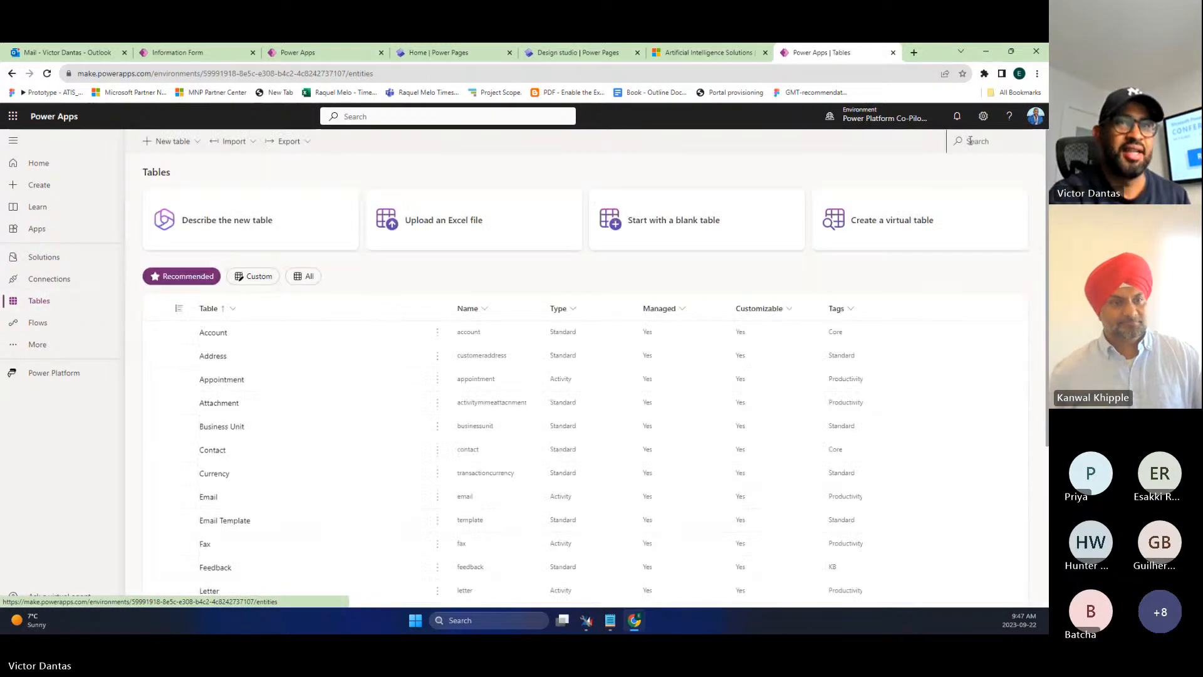
click(974, 139)
text(rsvp)
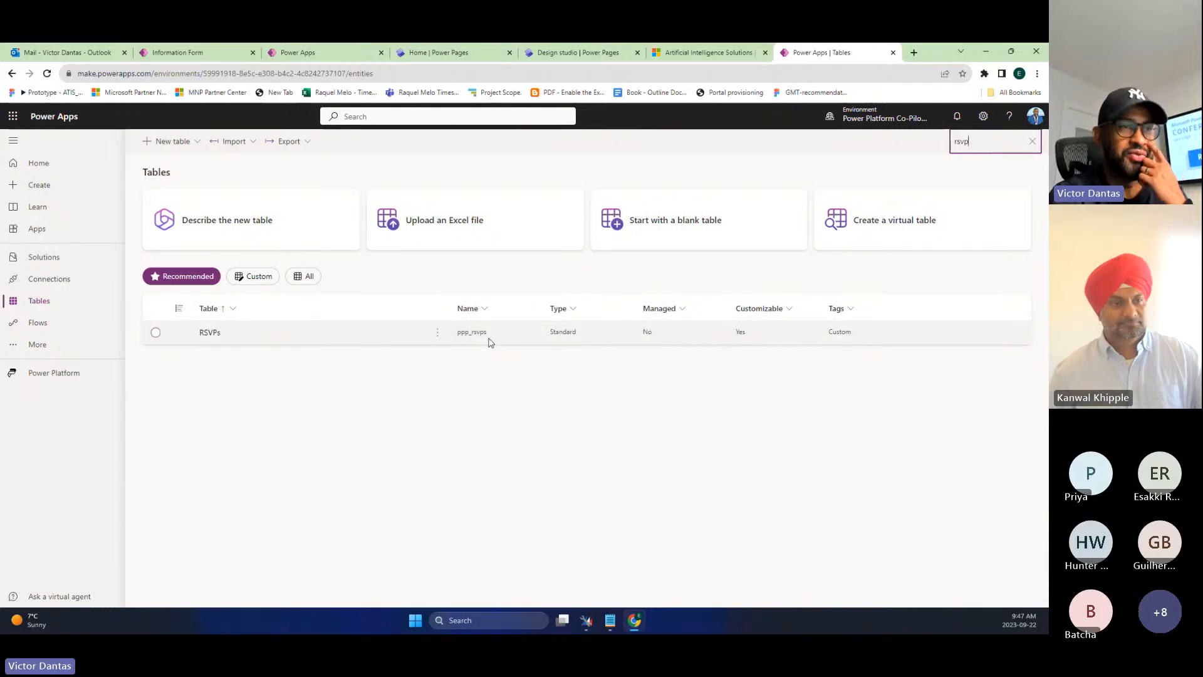
click(551, 54)
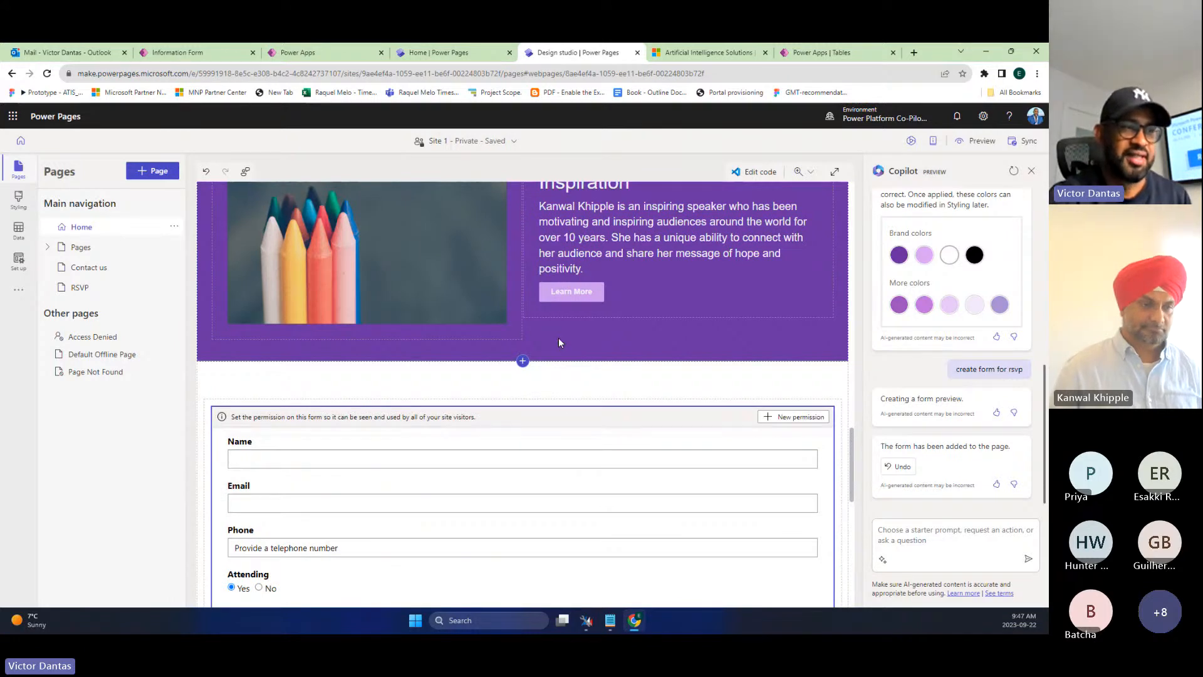
- Scroll down the home page to view the newly placed RSVP form
scroll(683, 451, down, 2)
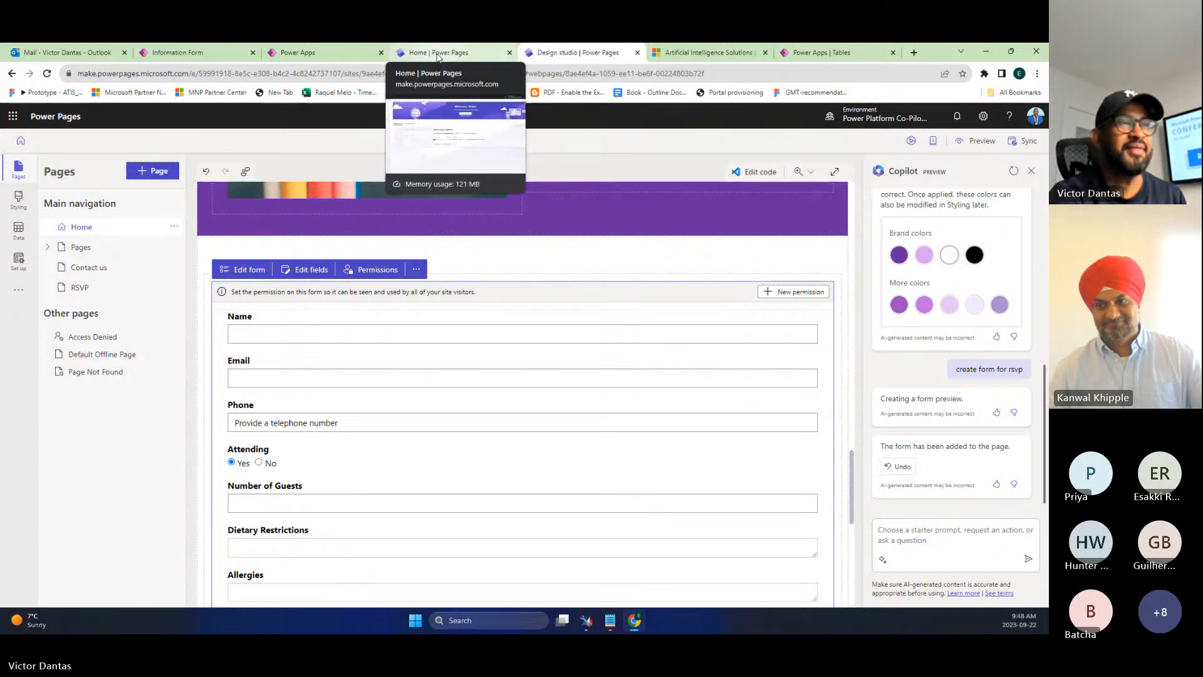
click(438, 58)
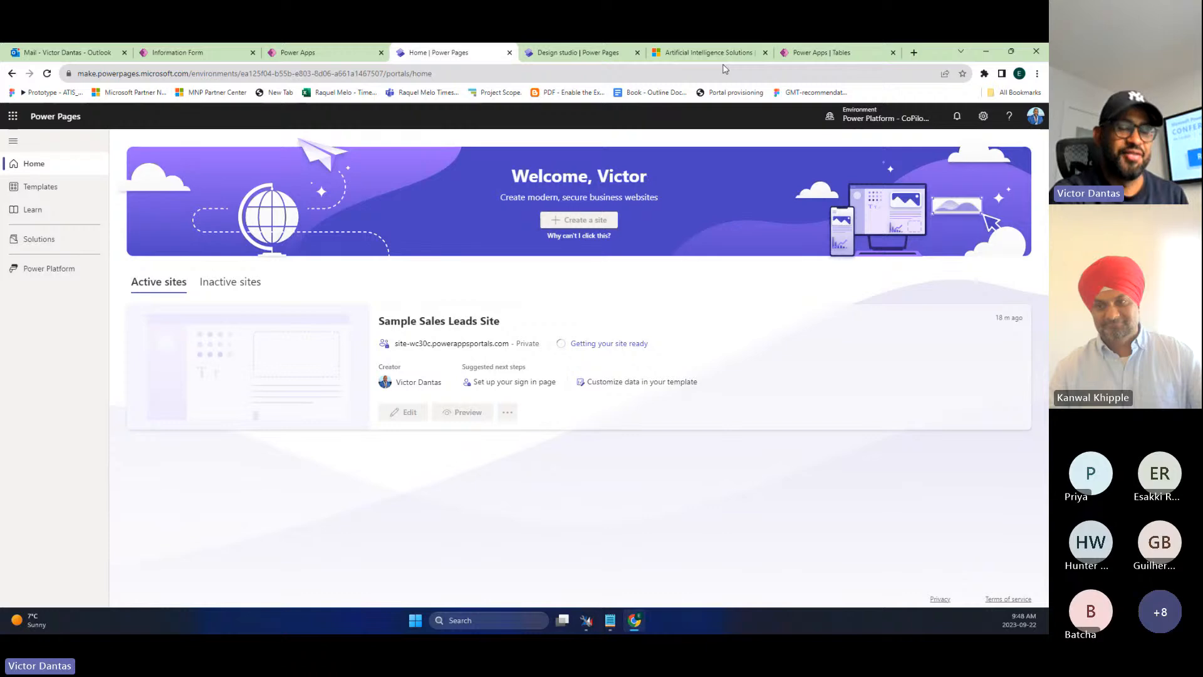
click(821, 53)
key(BackSpace)
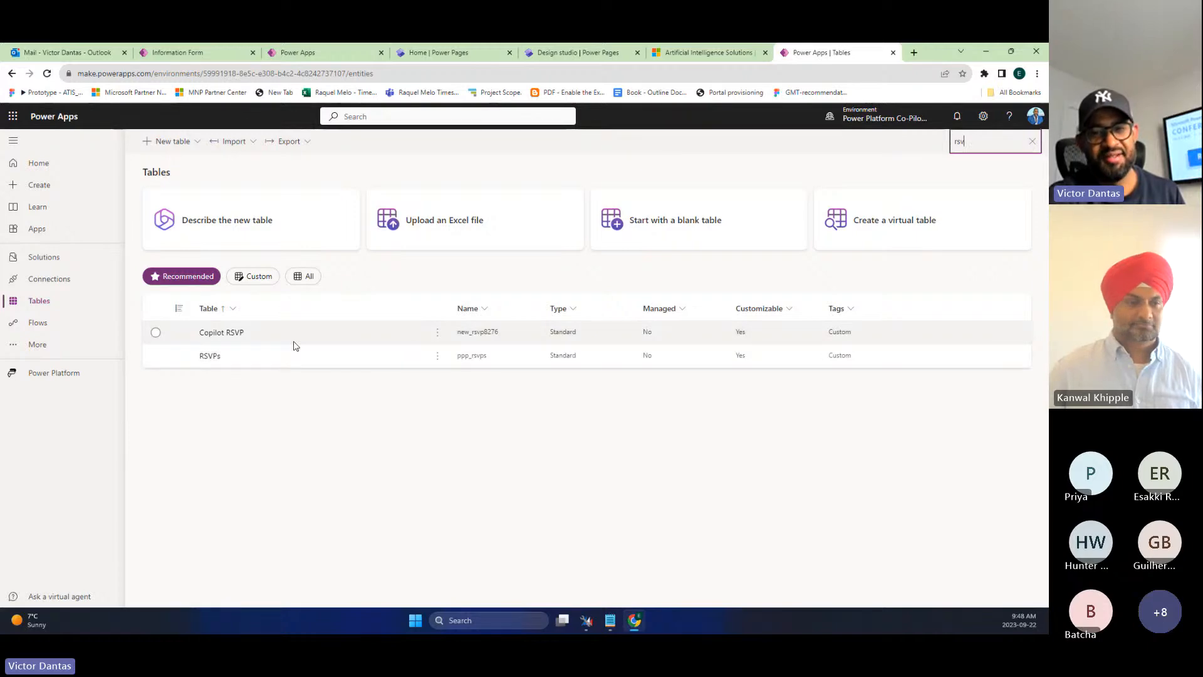
click(580, 53)
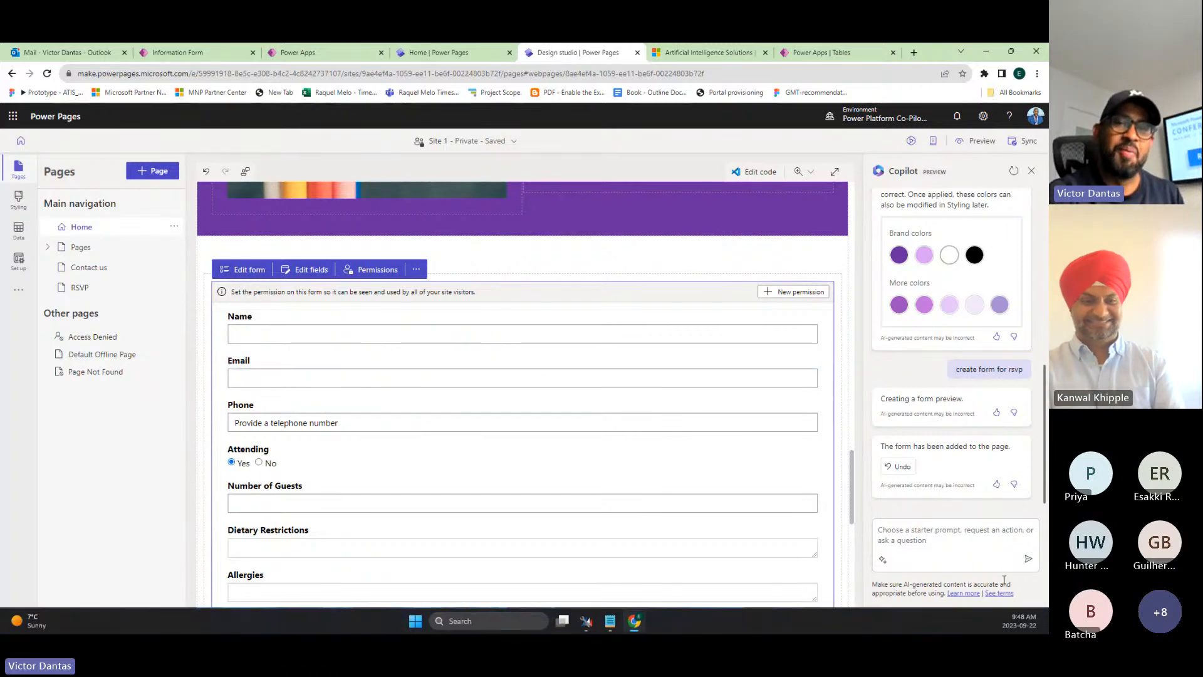
- Ask Copilot to 'create list of rsvps', then close the failed Describe a form dialog
click(918, 537)
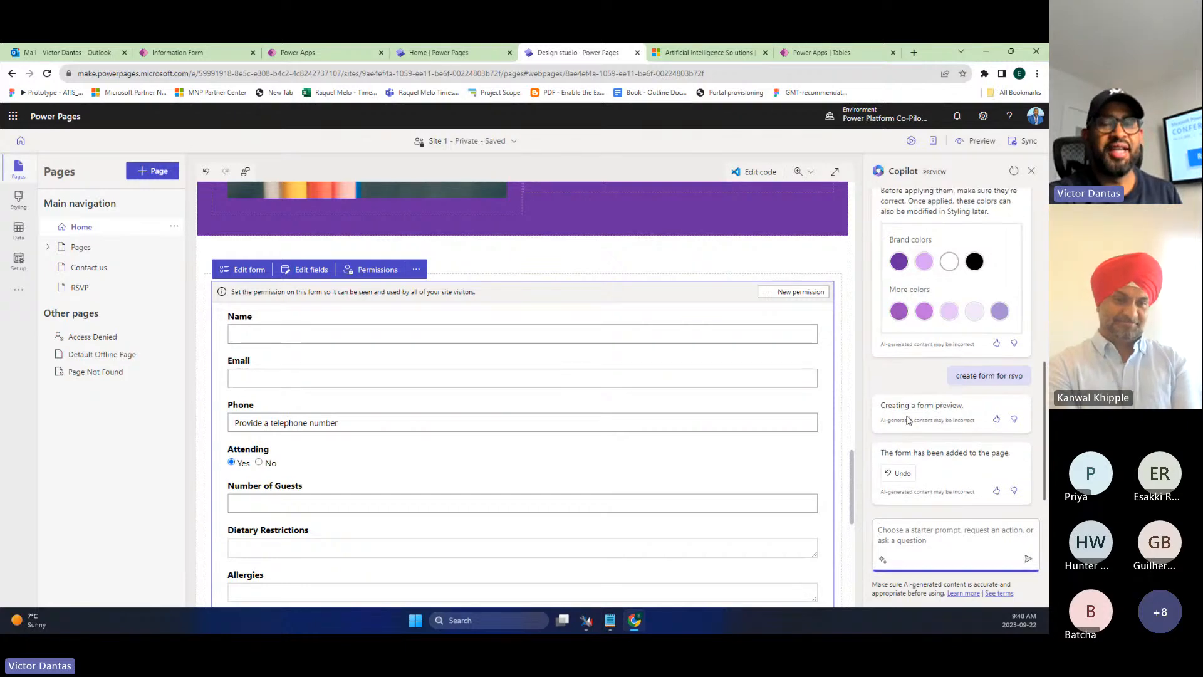
text(create list of rsvps)
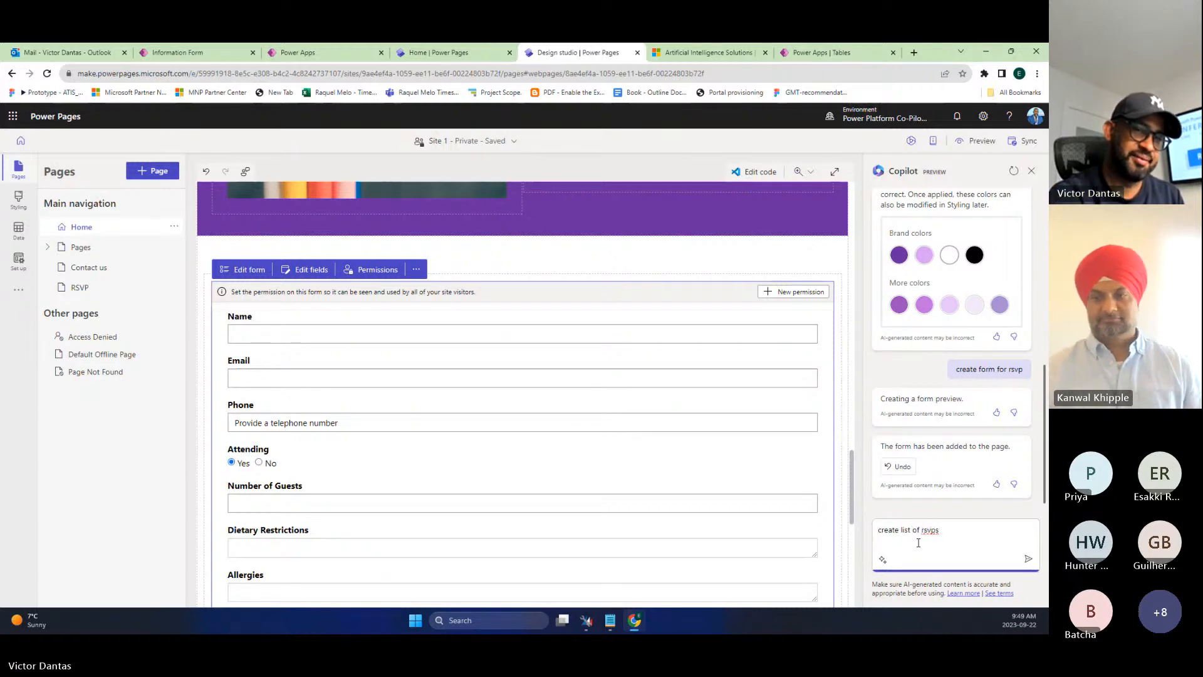
key(Return)
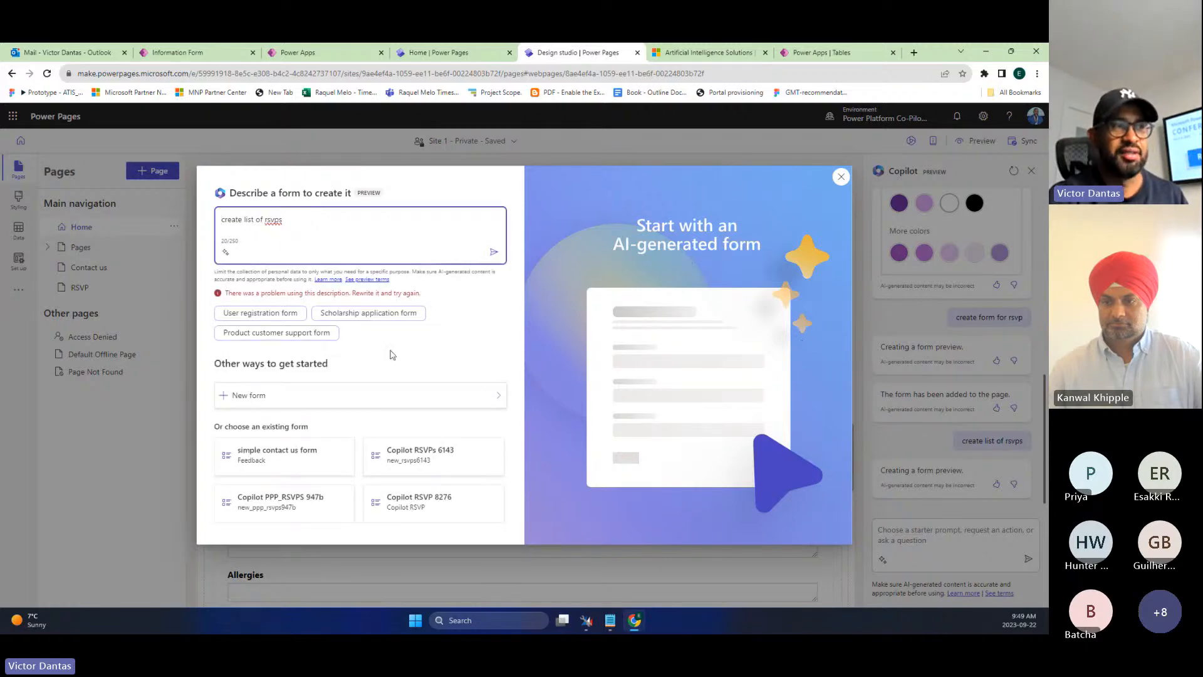
click(841, 177)
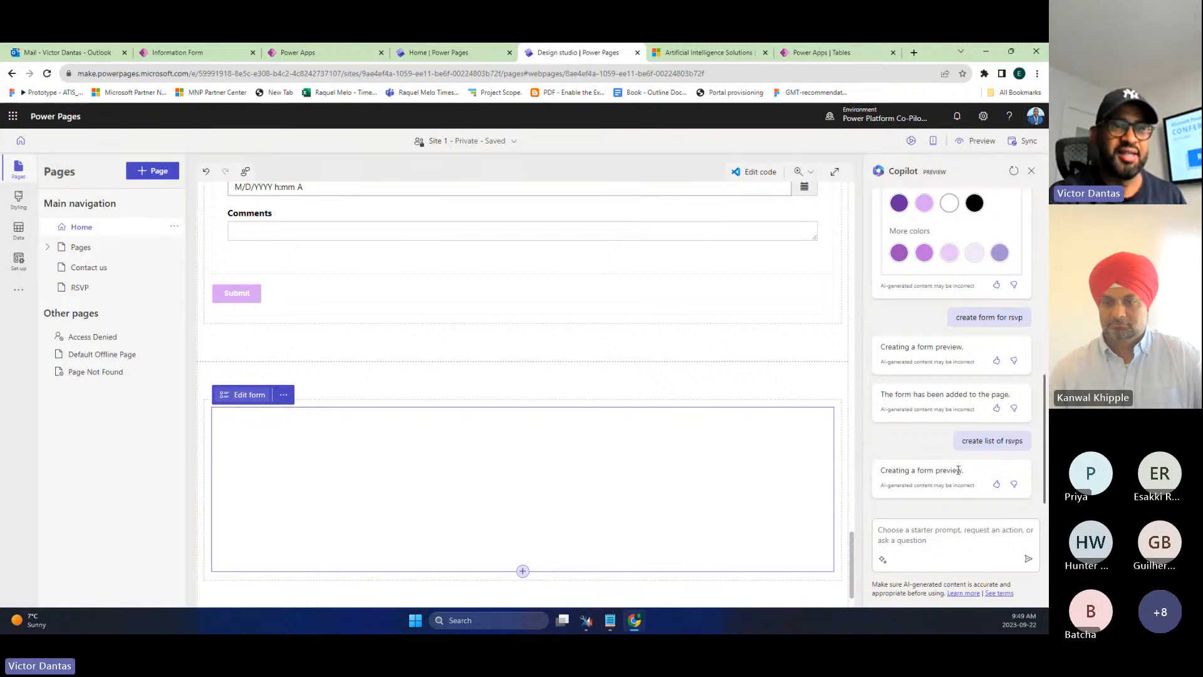
- Delete the empty section below the RSVP form and check the remaining form
click(933, 533)
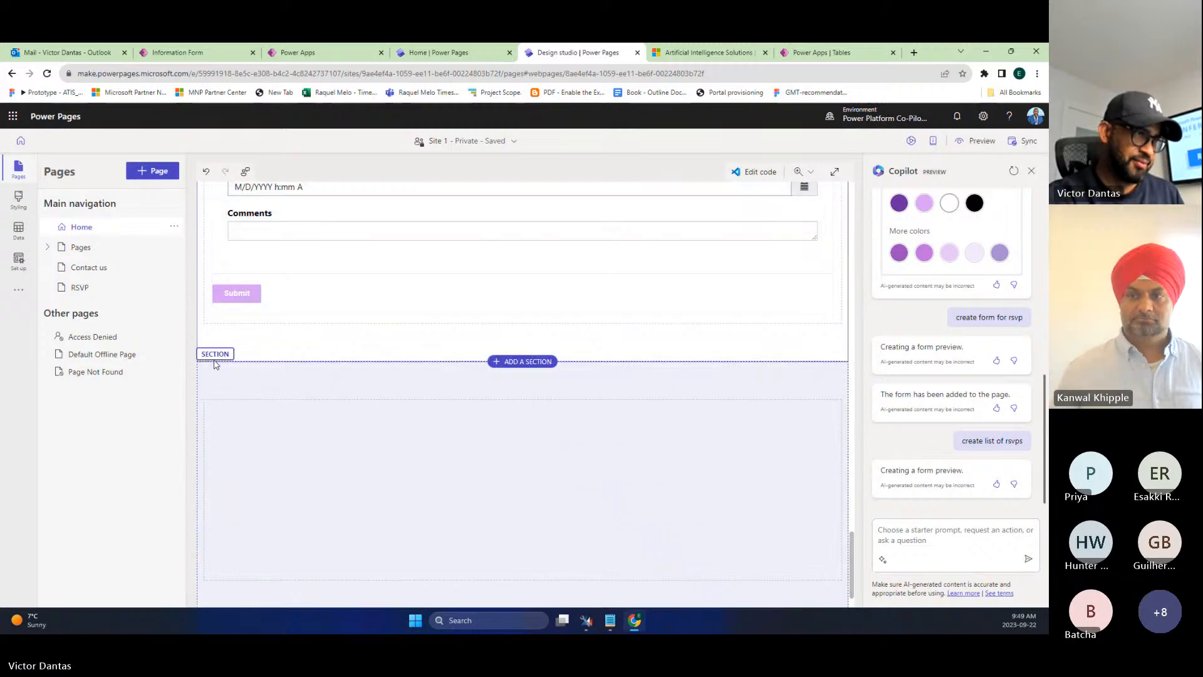
click(215, 364)
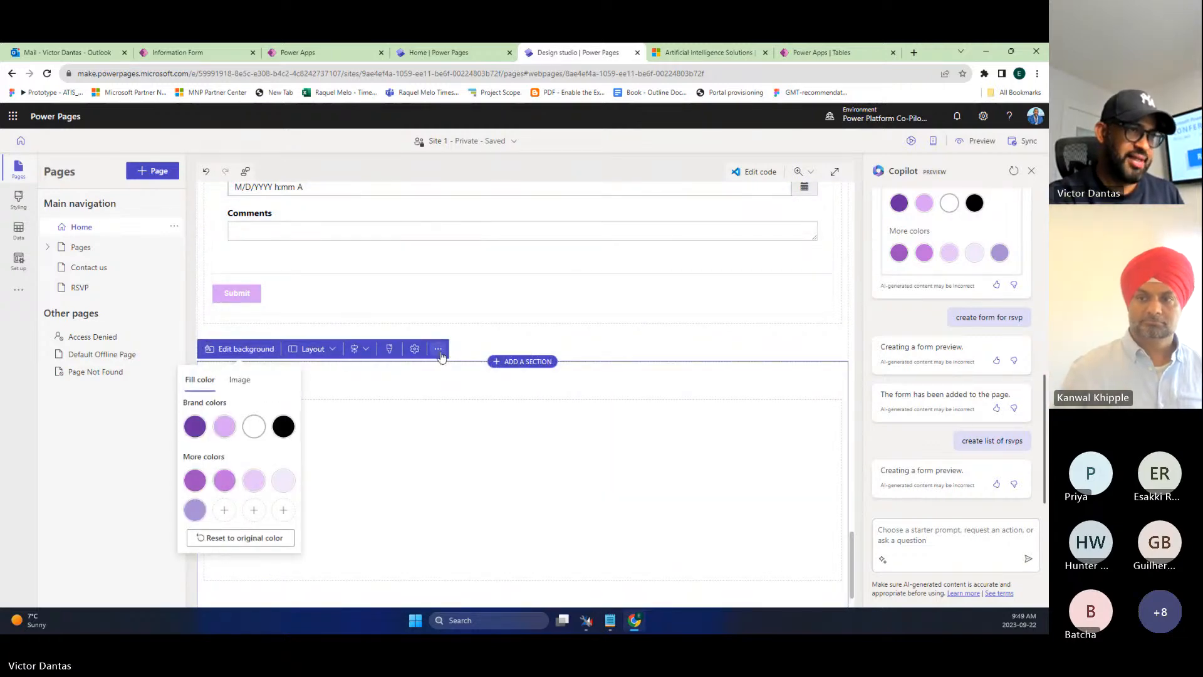
click(438, 350)
click(439, 437)
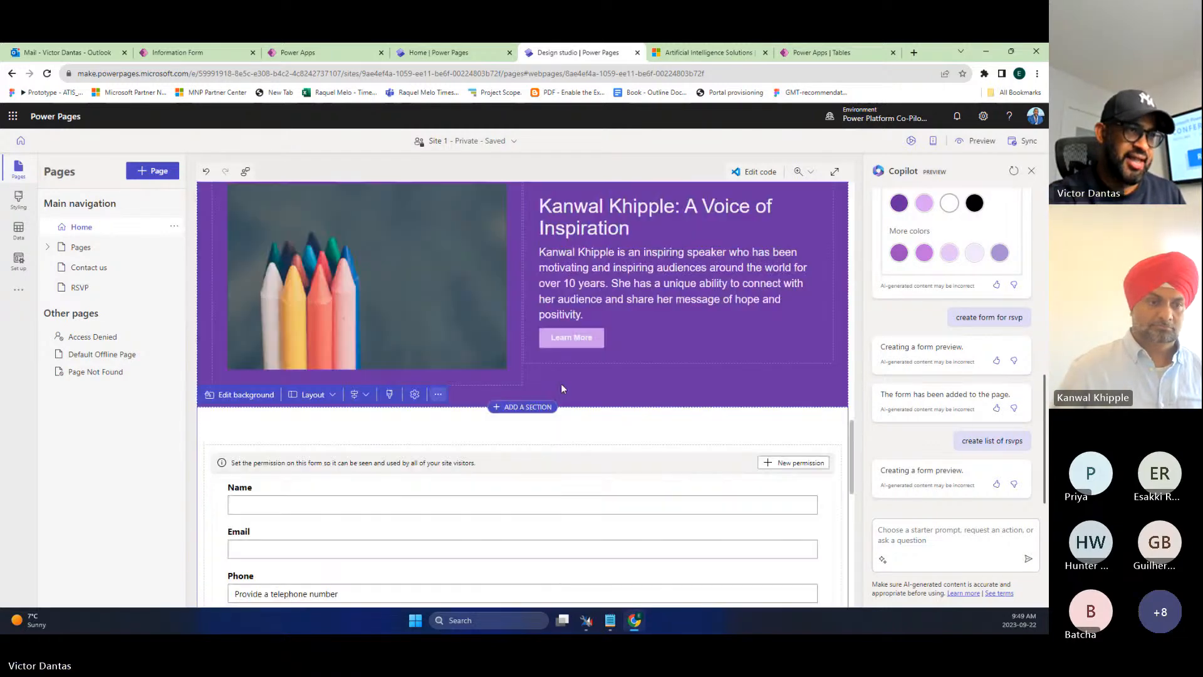
scroll(562, 384, down, 6)
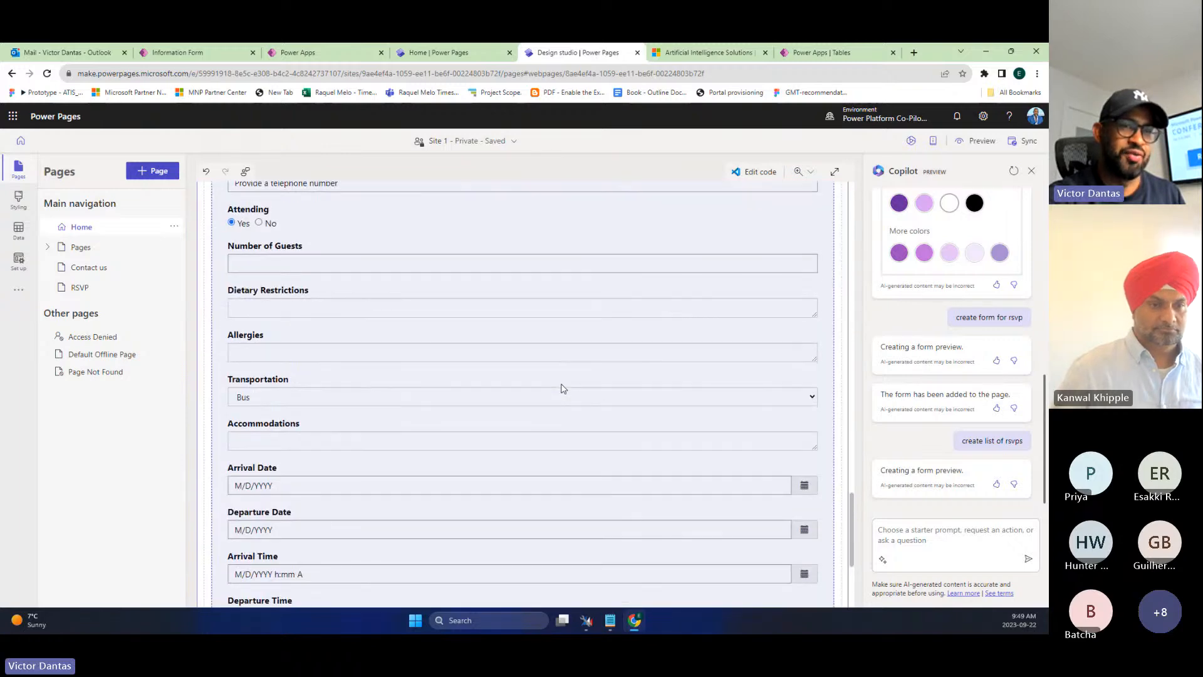
scroll(562, 389, up, 5)
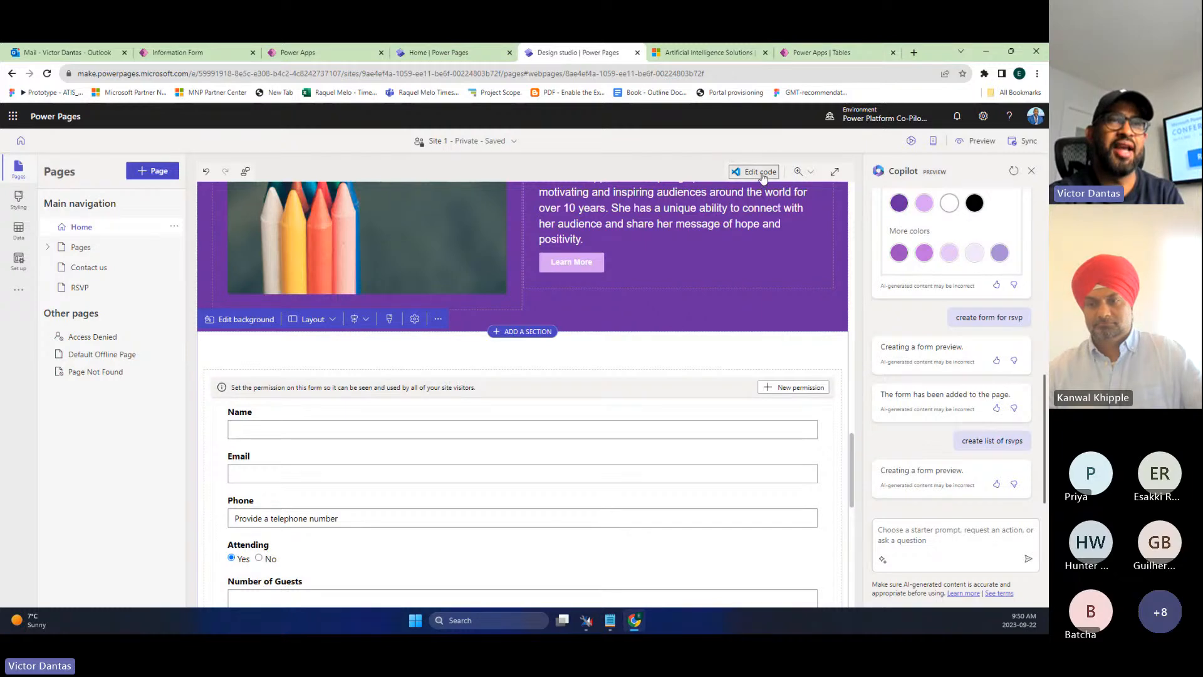
- Open the Home page in VS Code for the Web, signing in to Power Platform Tools
click(760, 172)
click(590, 375)
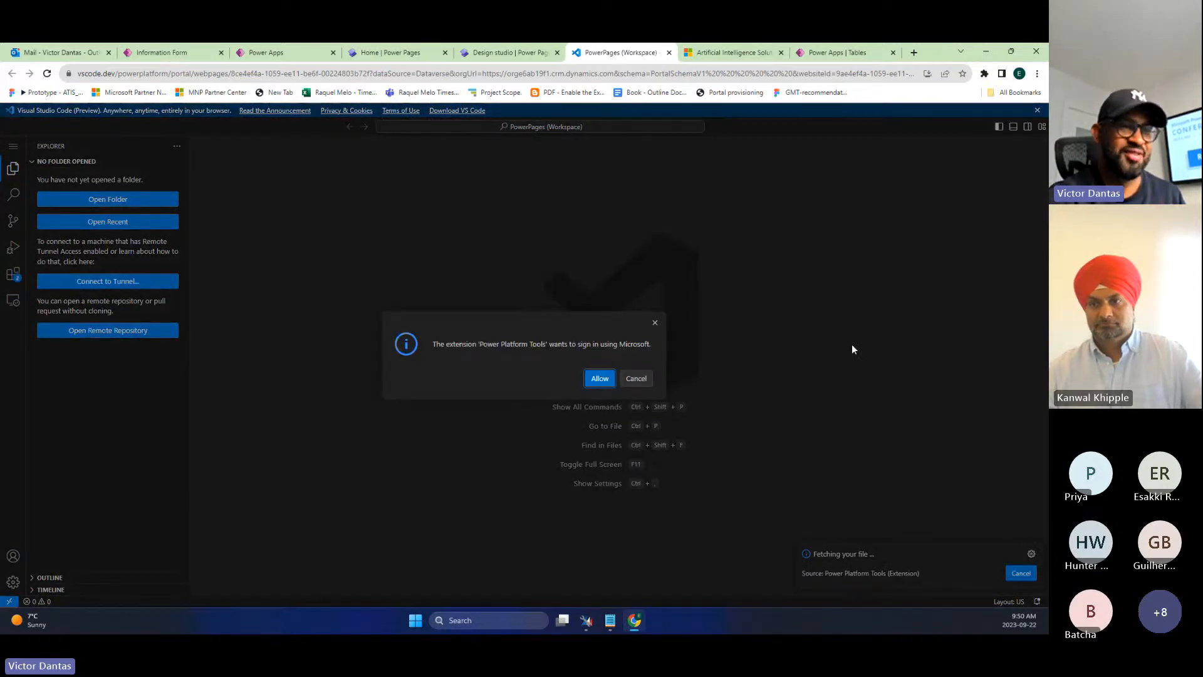
click(601, 381)
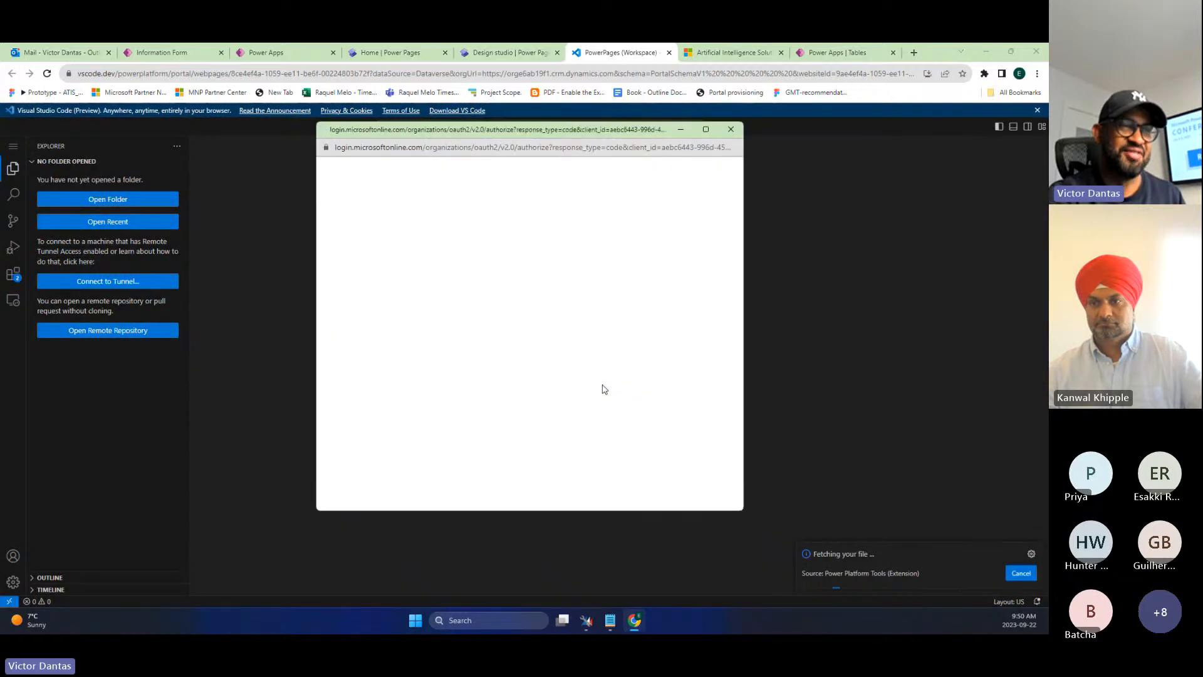
click(565, 326)
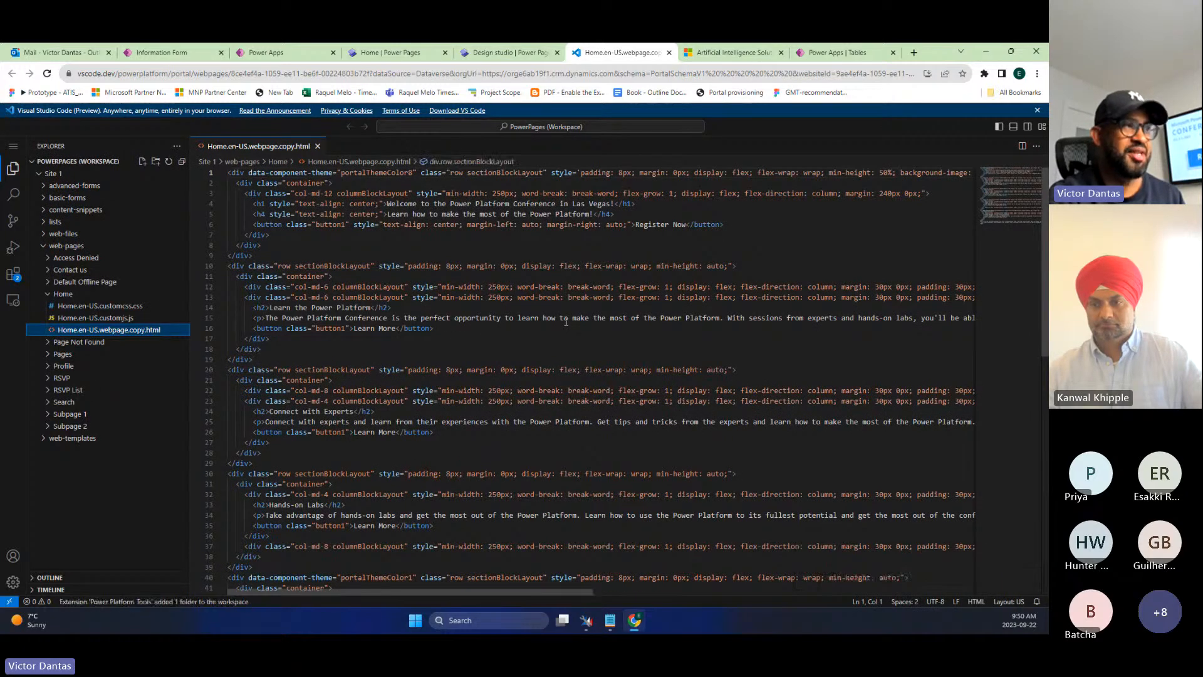
click(14, 273)
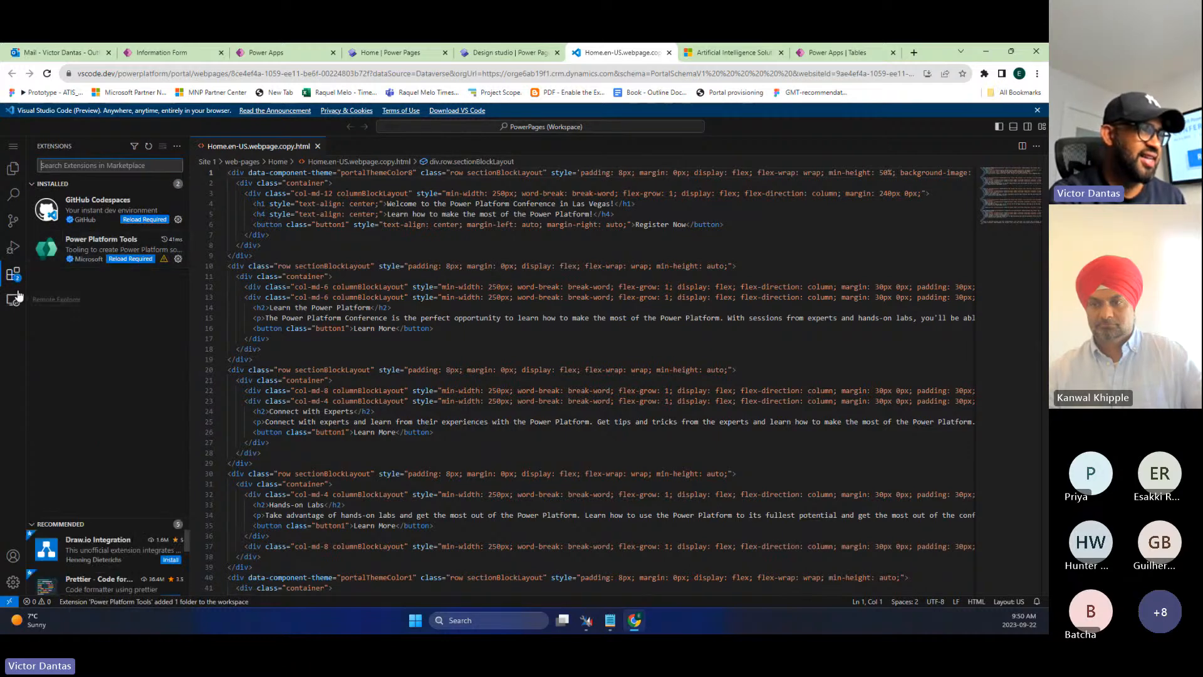
click(13, 147)
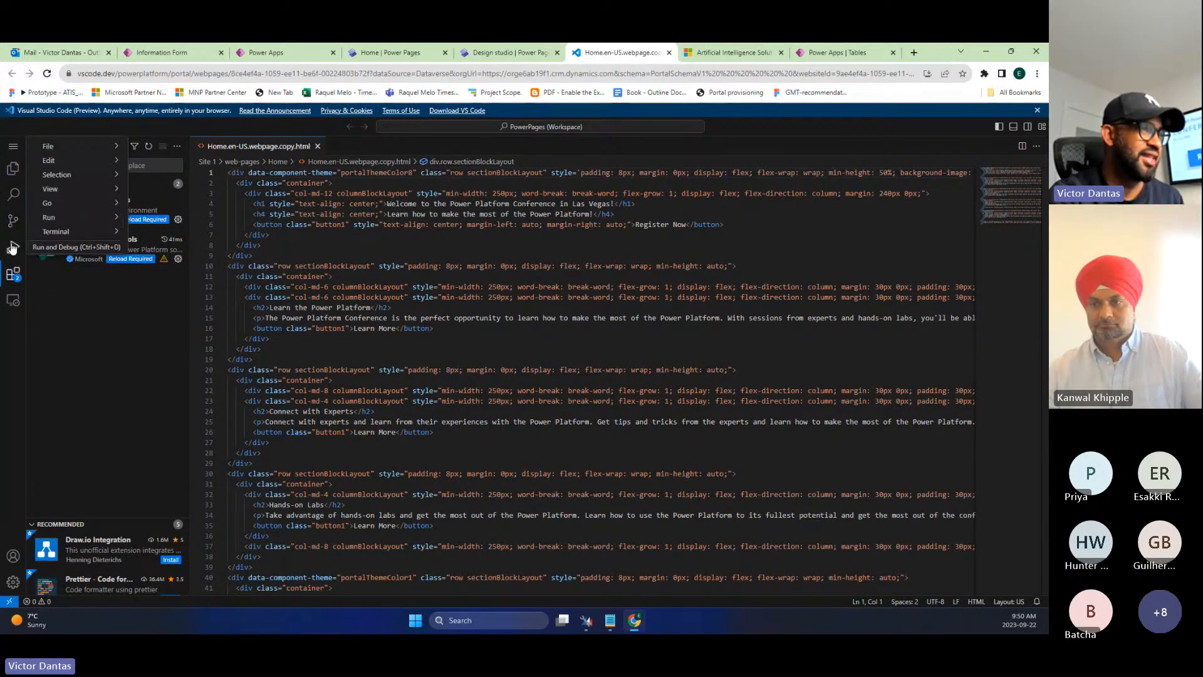
click(12, 273)
click(13, 148)
click(219, 256)
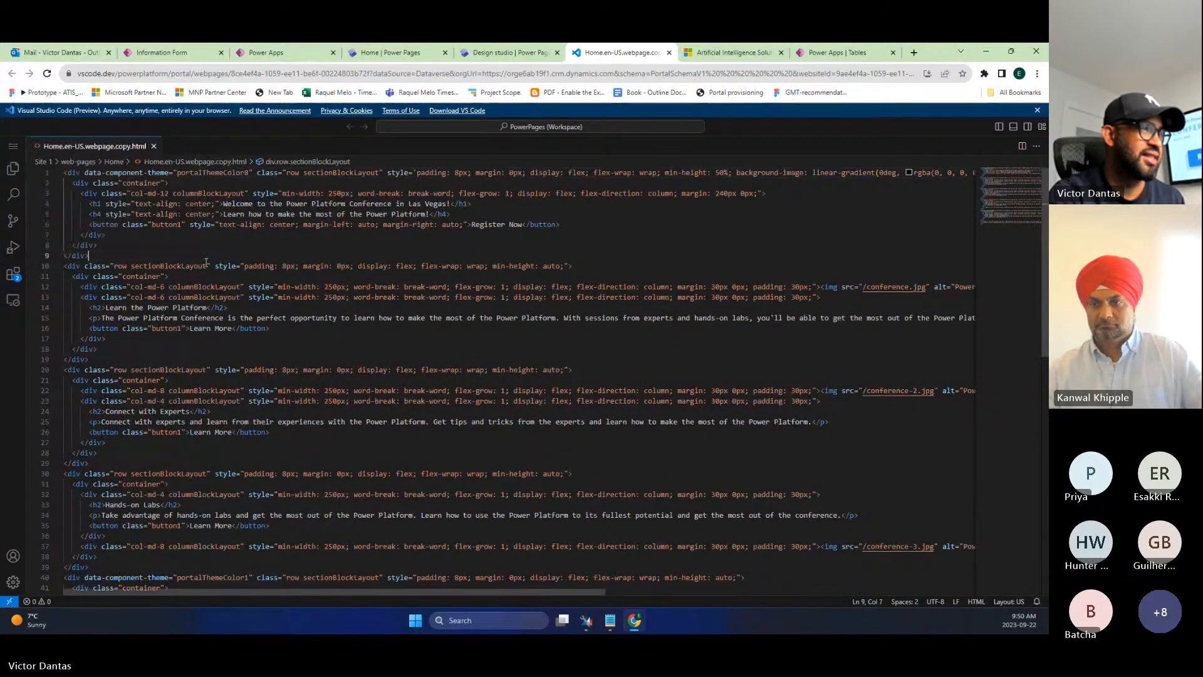
click(12, 303)
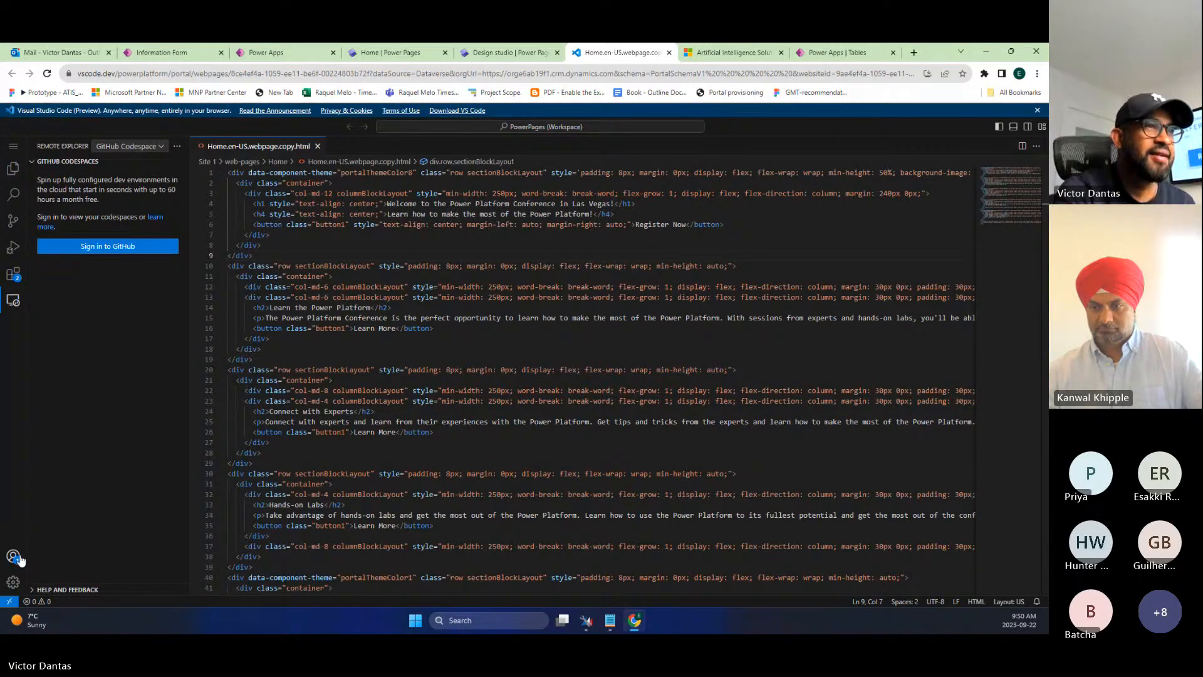
click(126, 148)
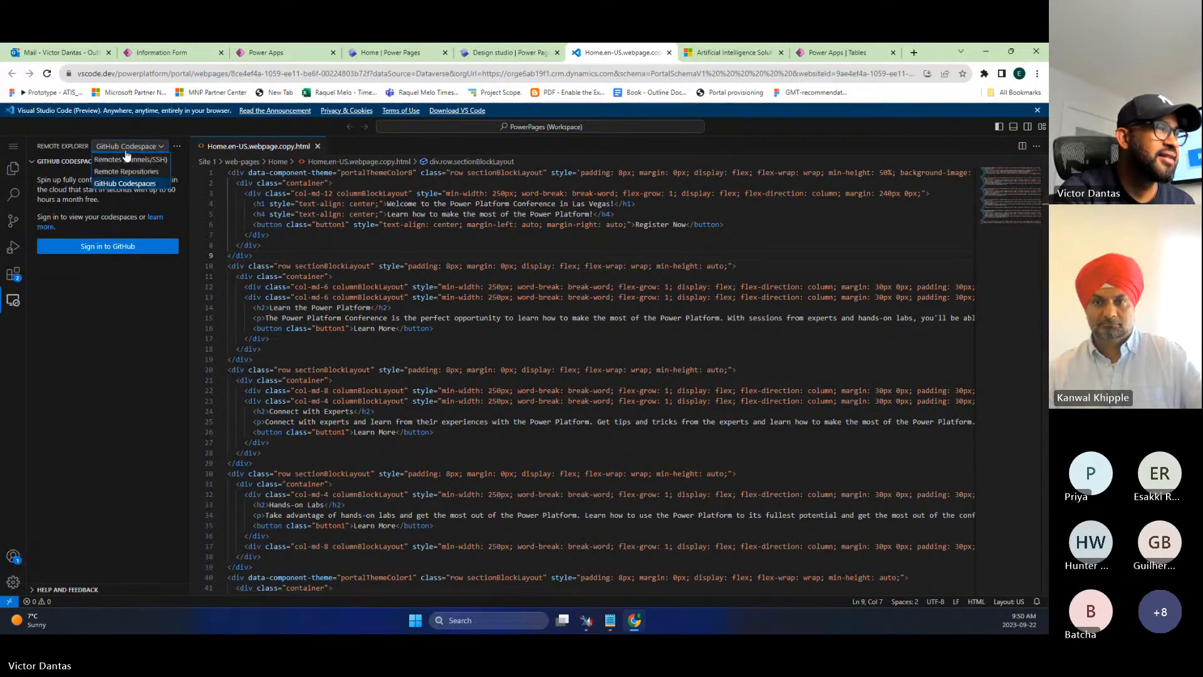
click(114, 344)
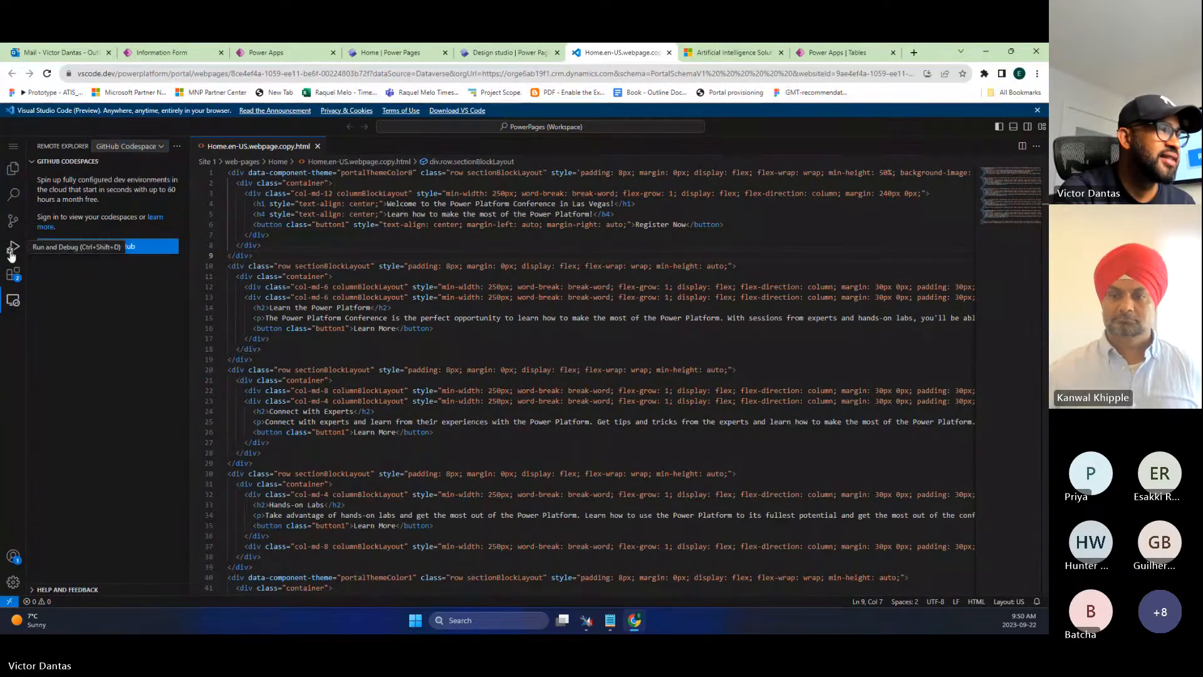
click(11, 249)
click(10, 223)
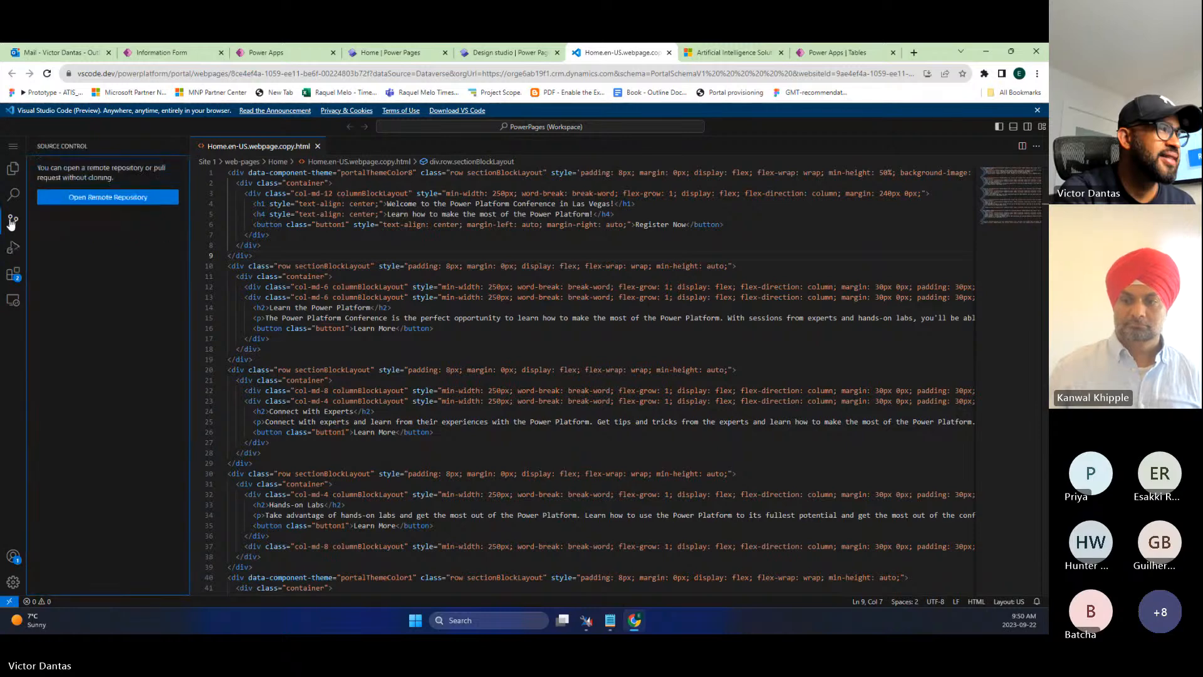
click(13, 195)
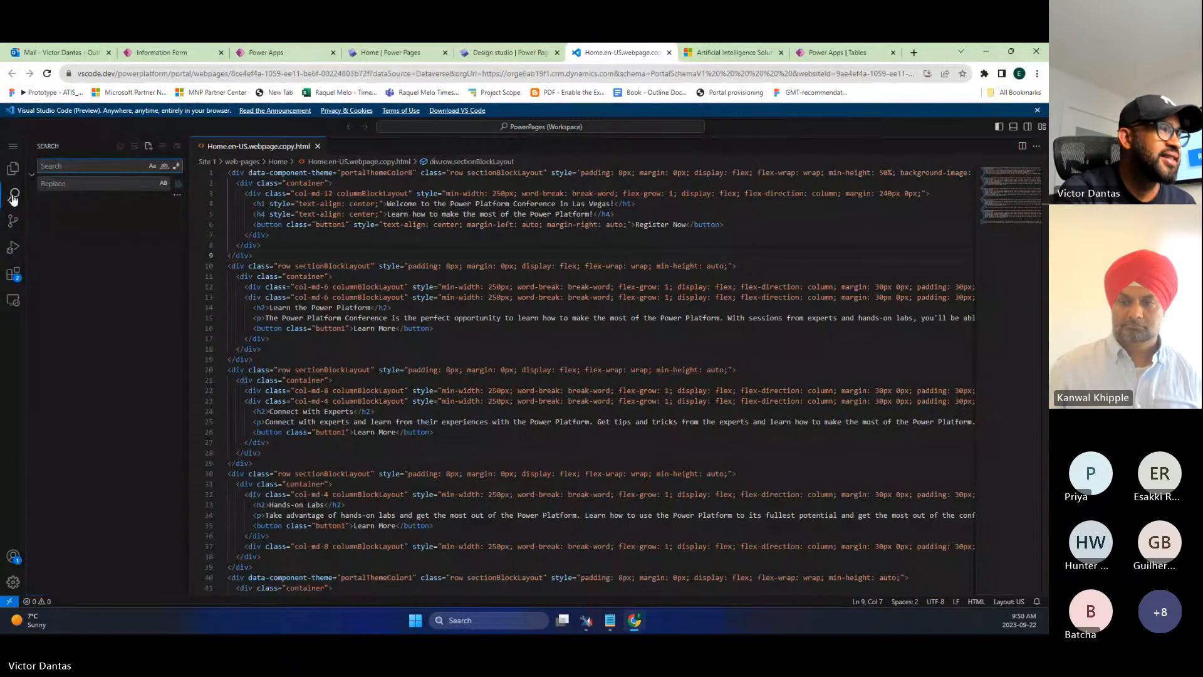
click(17, 248)
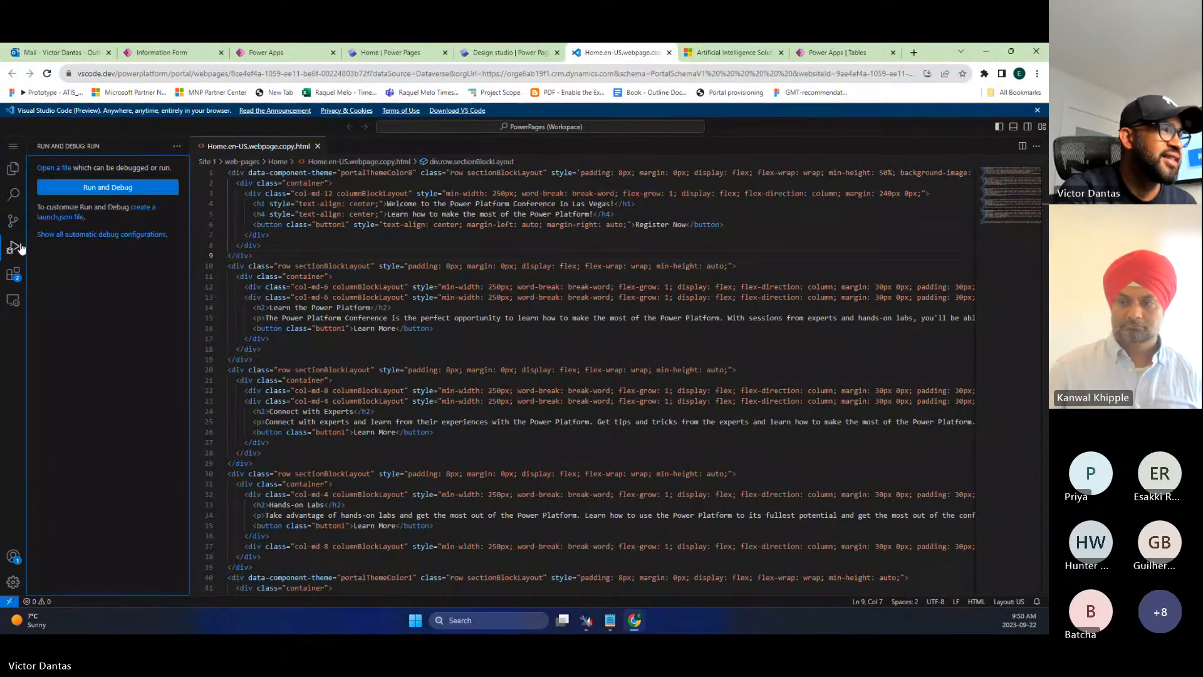
click(13, 223)
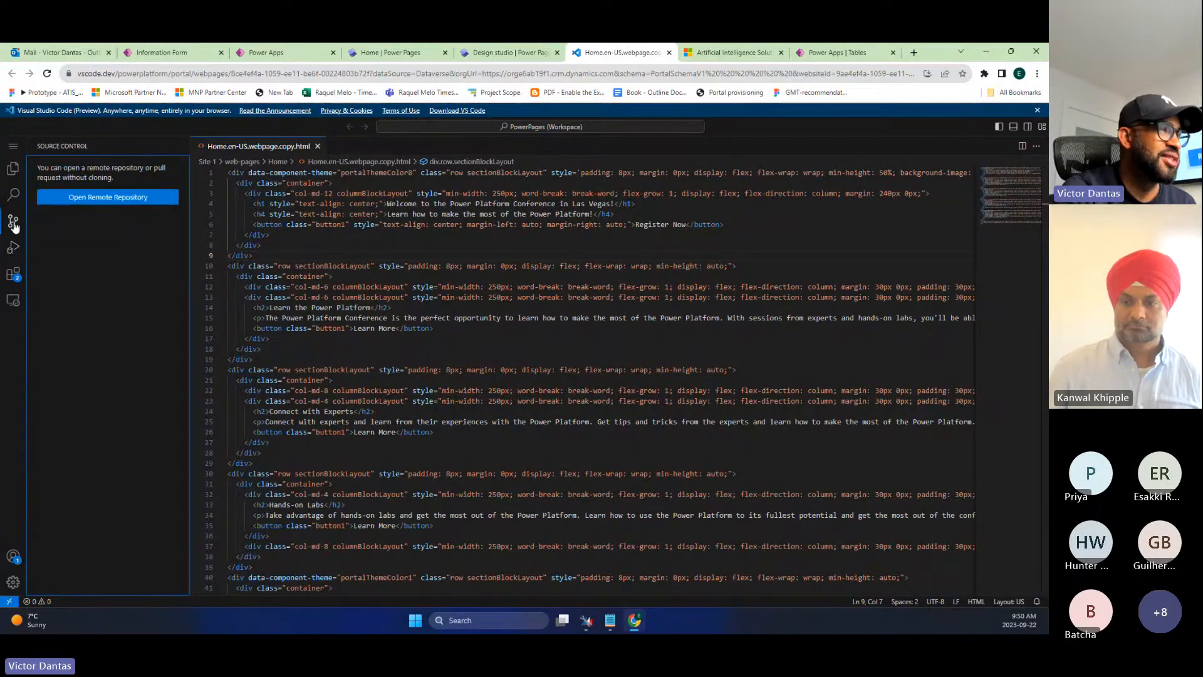
click(13, 247)
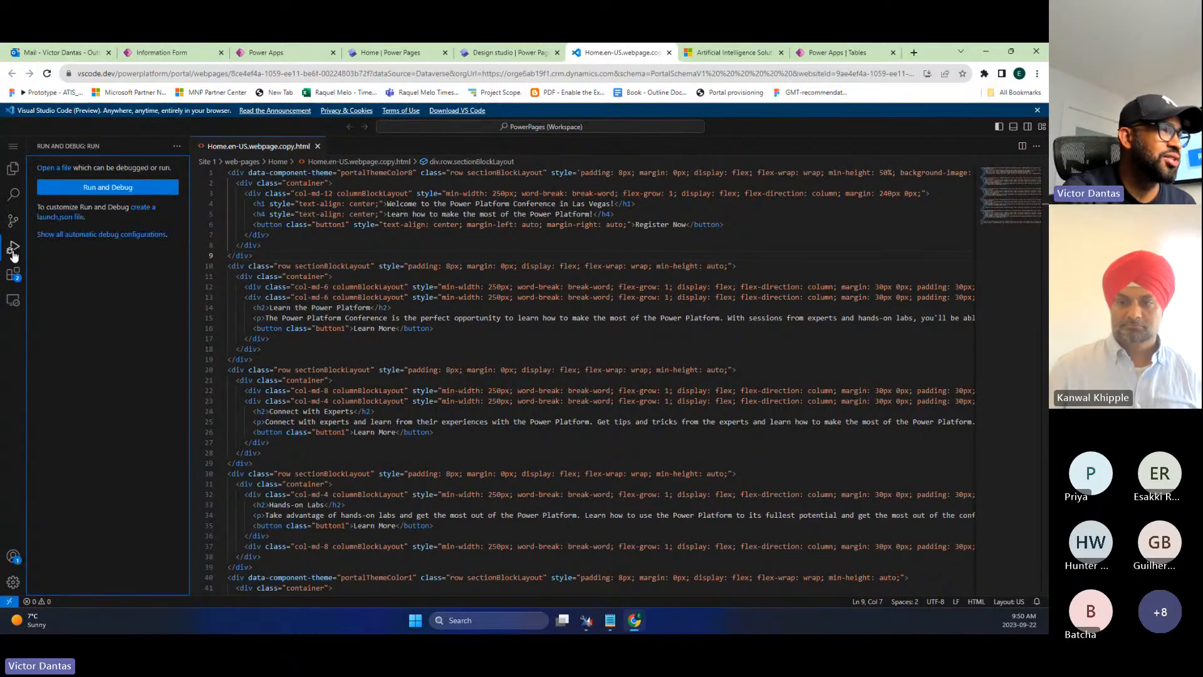
click(14, 301)
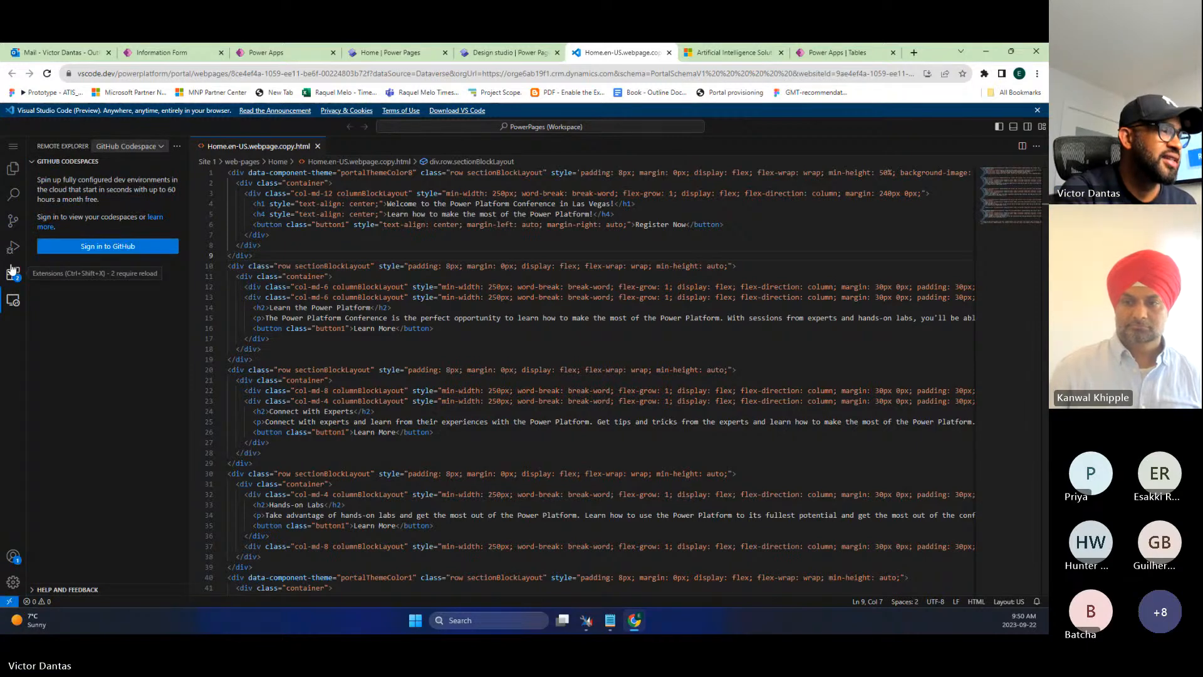
key(ctrl+shift+e)
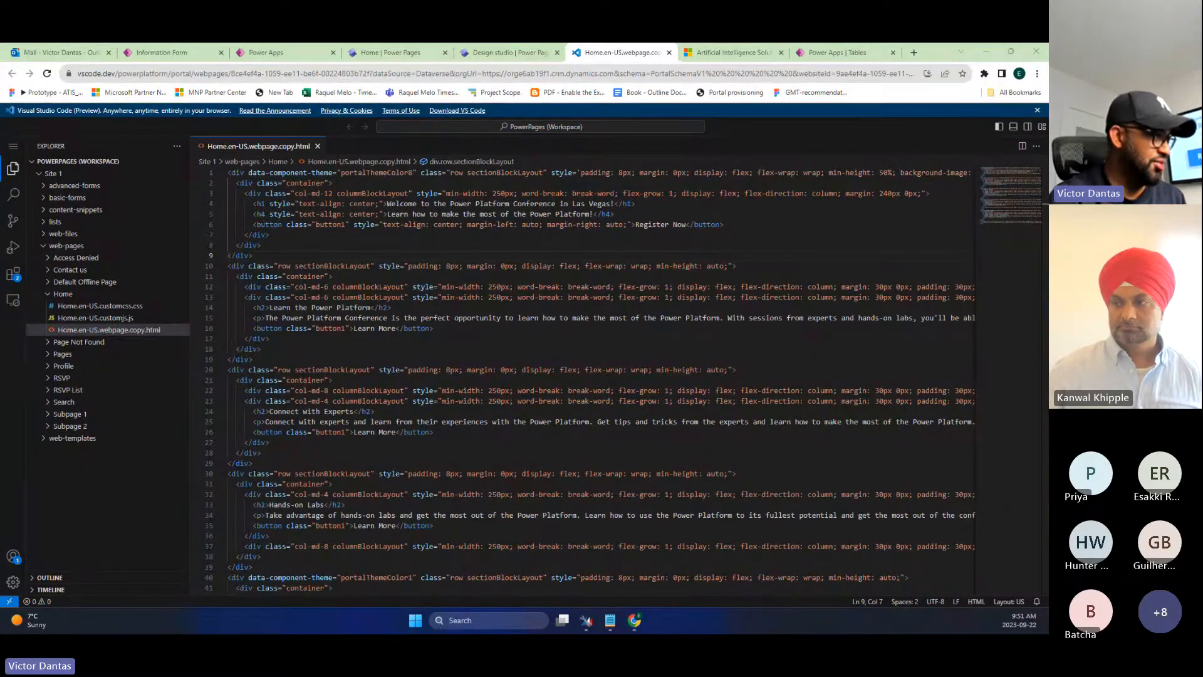
- In desktop VS Code, open the Power Platform view and enlarge the Copilot in Power Pages pane
key(super+shift+Right)
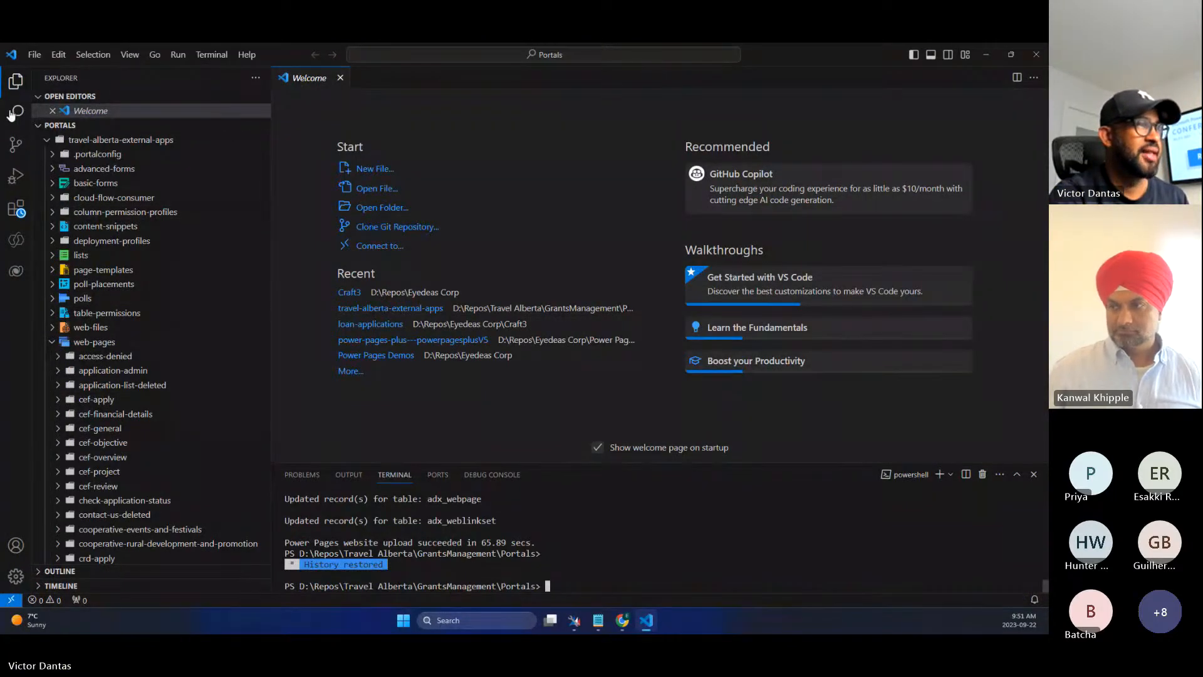
click(16, 209)
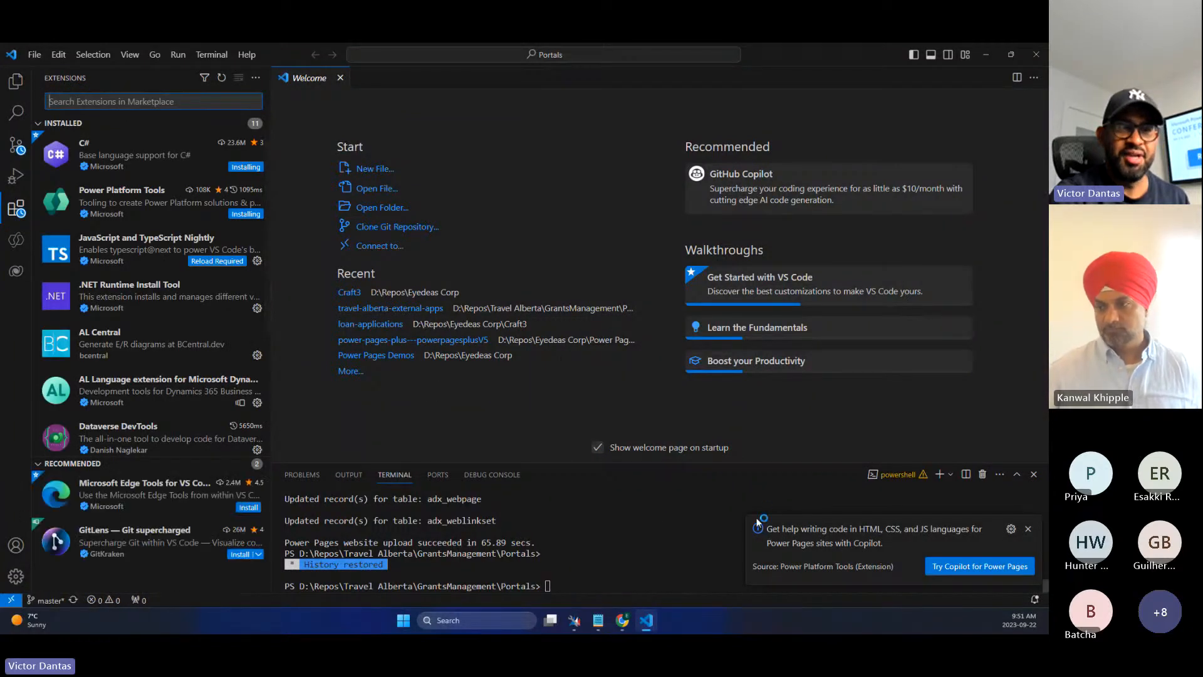
click(958, 567)
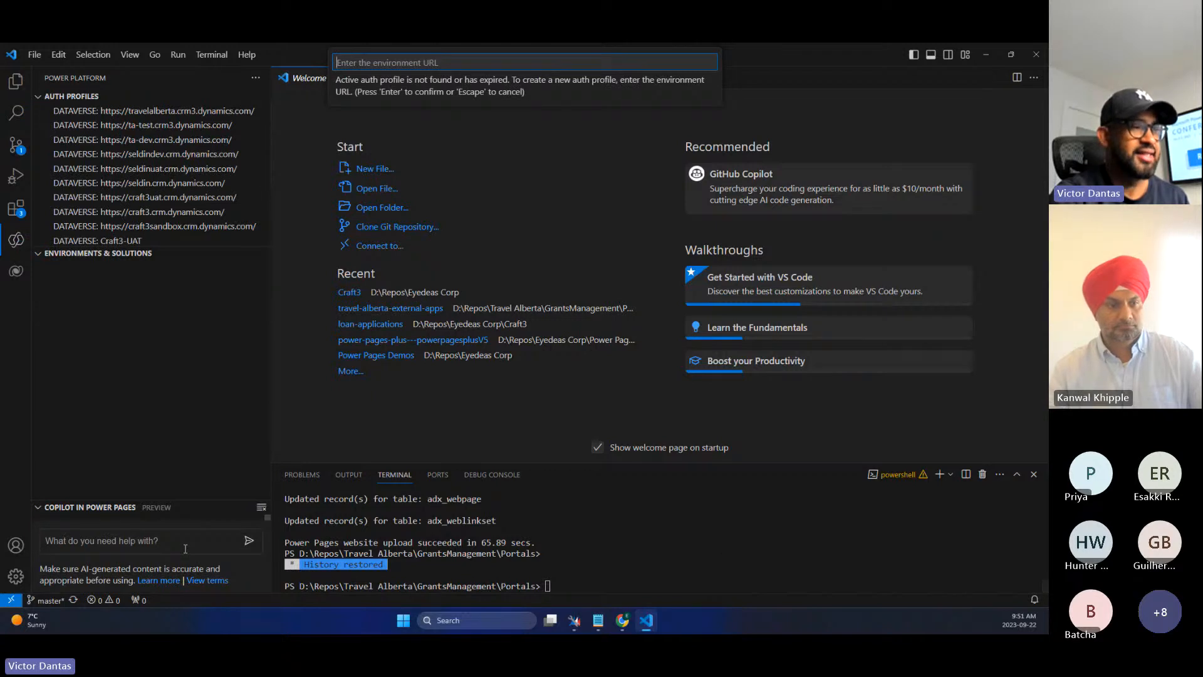
drag(159, 500, 162, 294)
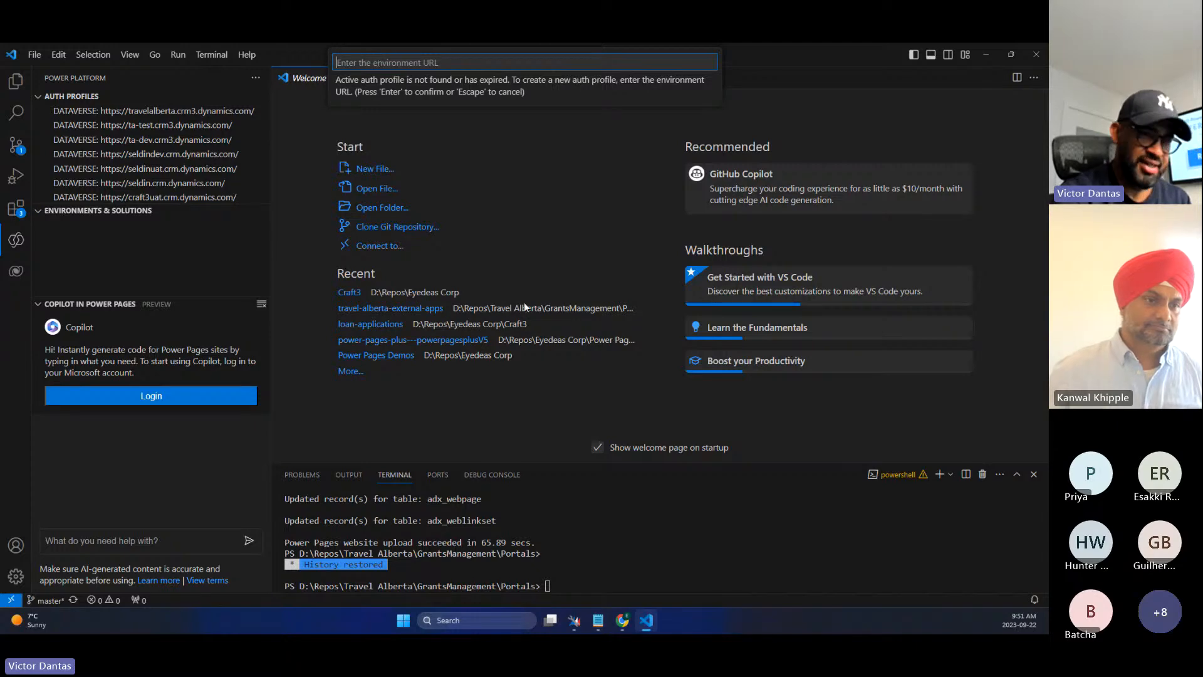
click(623, 620)
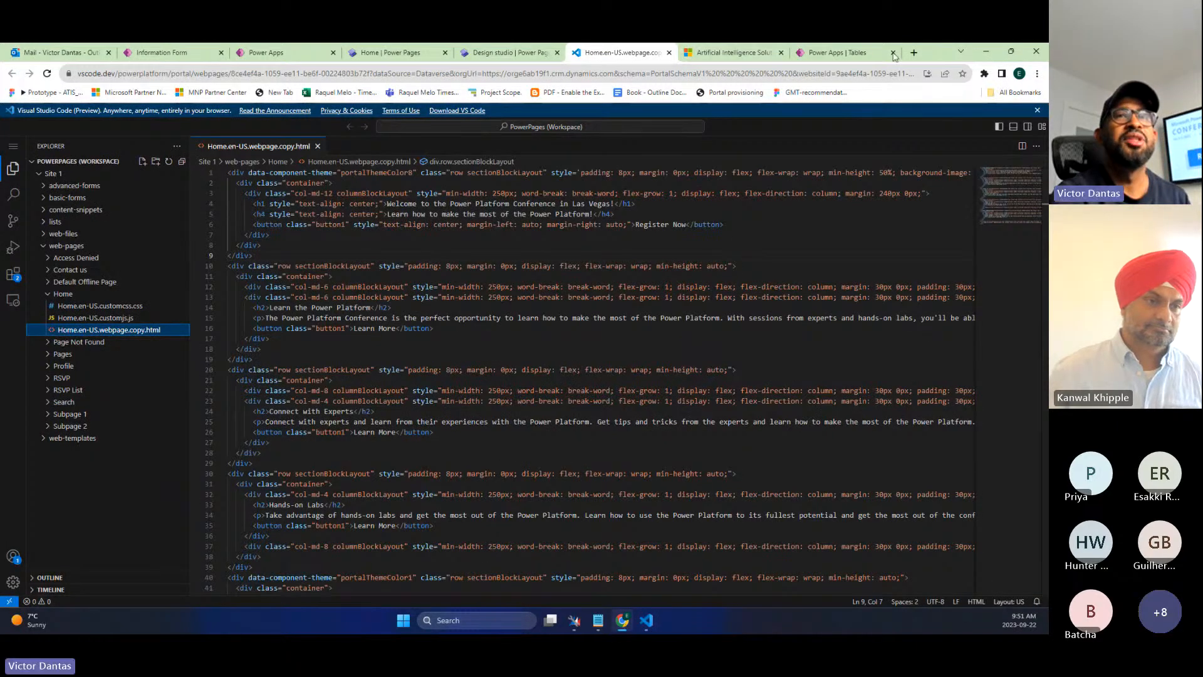
- Open the environment's Advanced settings, select its Dynamics 365 web address, and return to VS Code
click(839, 53)
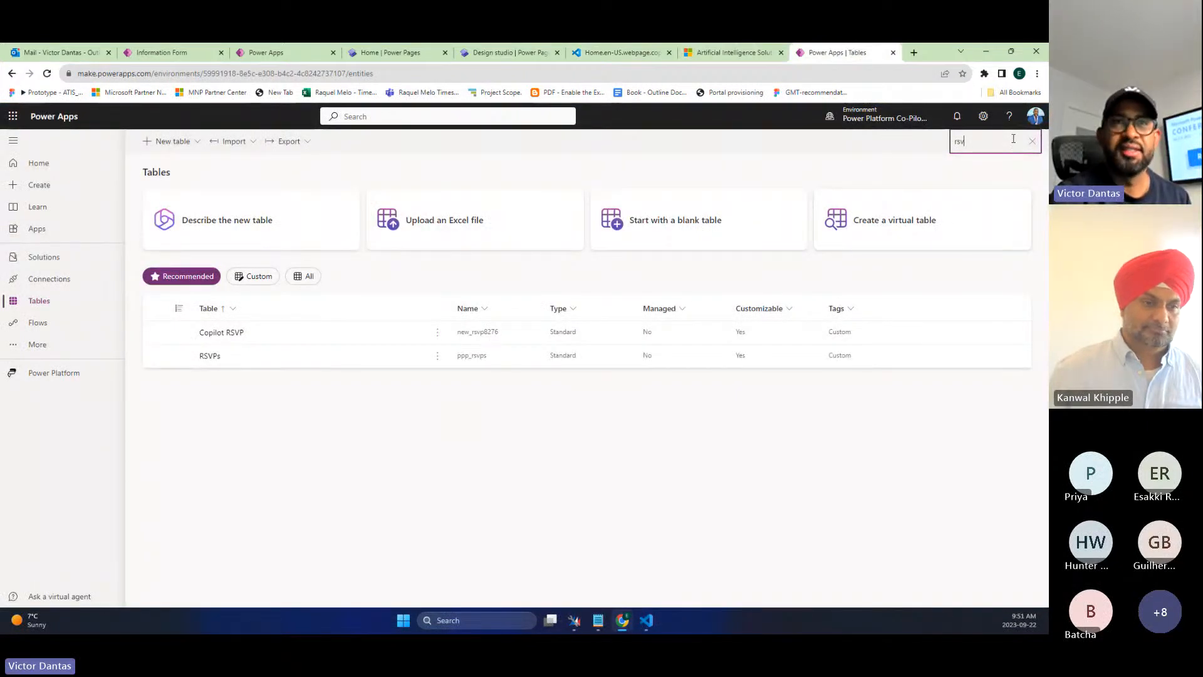
click(983, 117)
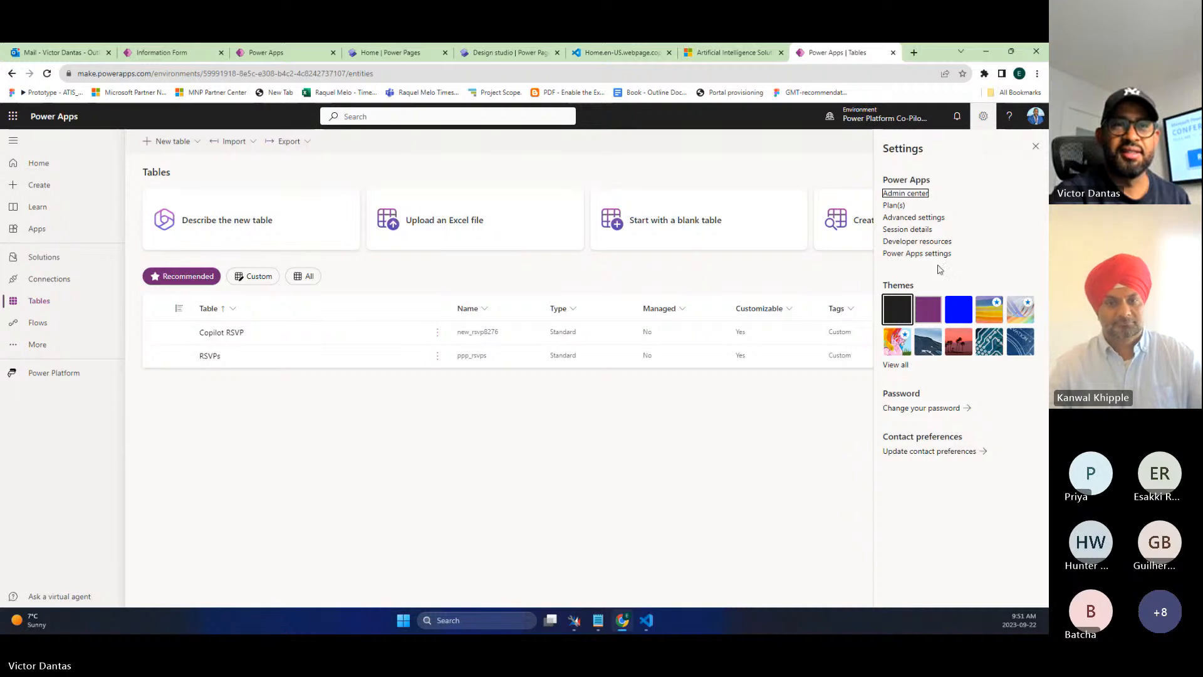
click(908, 217)
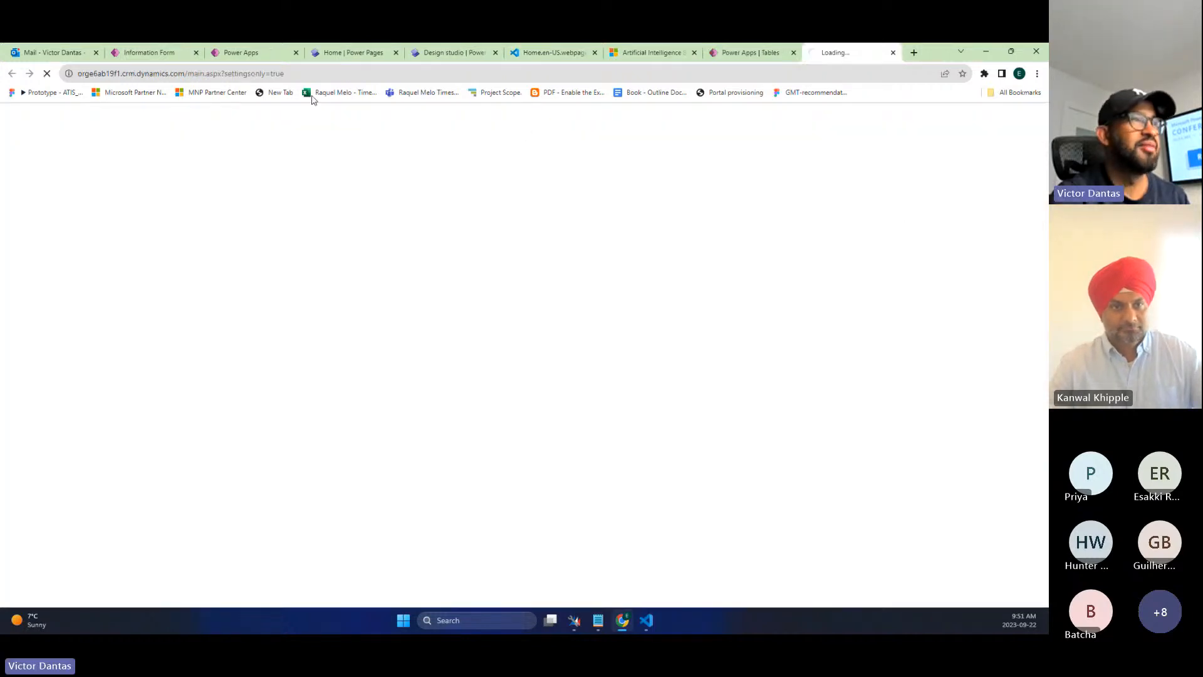
click(185, 73)
key(ctrl+c)
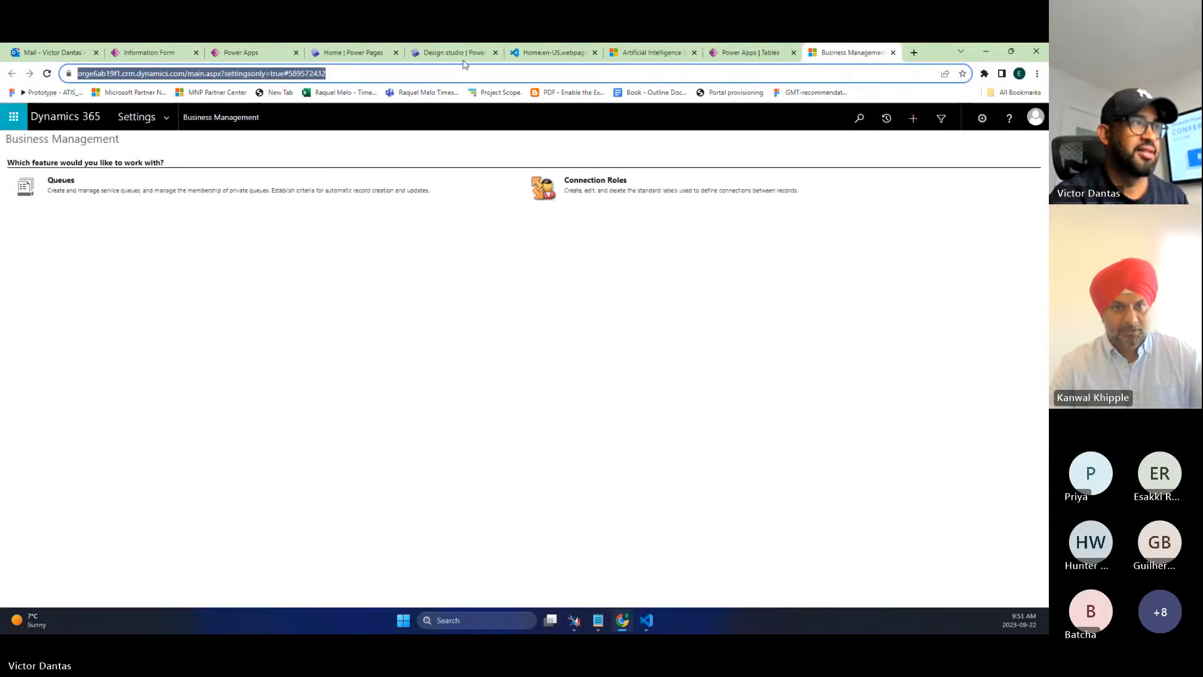
click(985, 50)
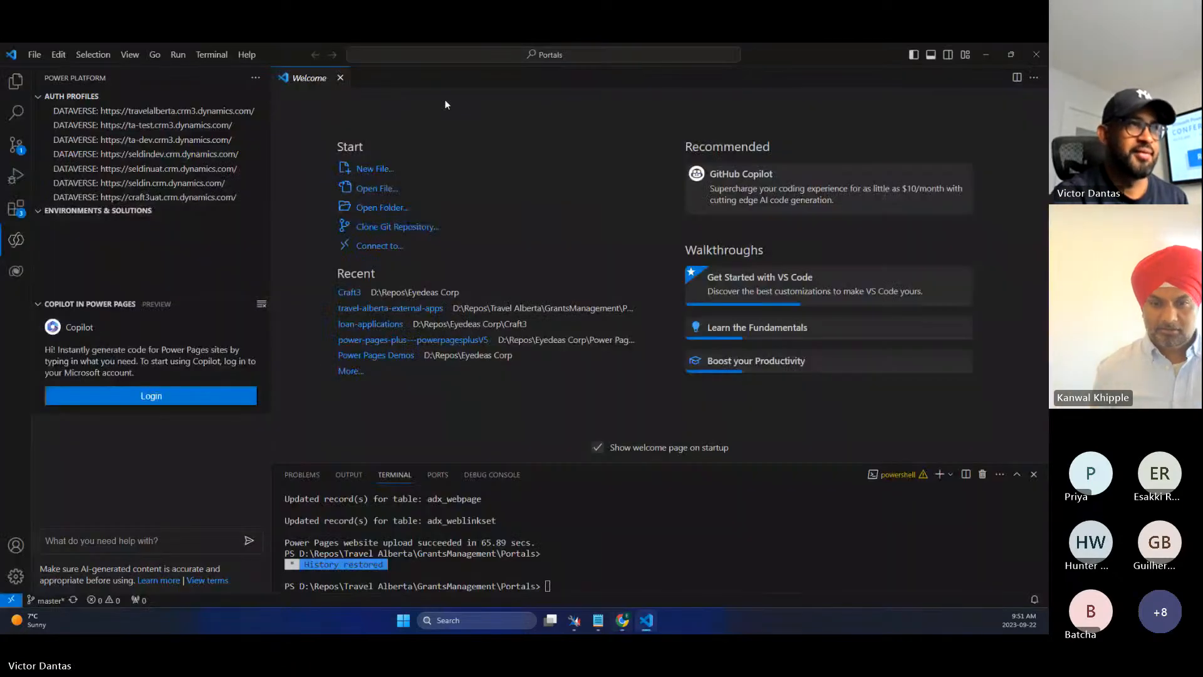
- Paste the environment address into the command search box, trim it to the domain, then dismiss the box unused
click(374, 56)
key(ctrl+v)
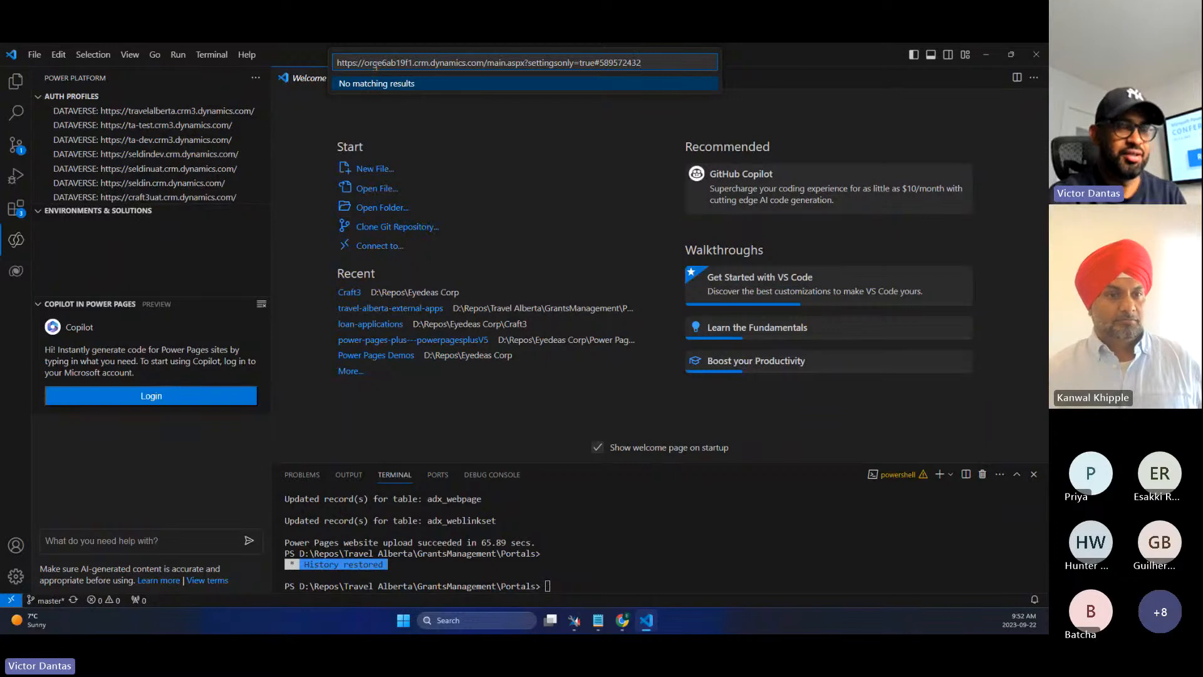
key(shift+Left)
key(shift+Left)
key(shift+Left)
key(shift+Left)
key(shift+Left)
key(shift+Left)
key(shift+Left)
key(shift+Left)
key(shift+Left)
key(shift+Left)
key(shift+Left)
key(shift+Left)
key(shift+Left)
key(shift+Left)
key(shift+Left)
key(shift+Left)
key(shift+Left)
key(shift+Left)
key(shift+Left)
key(shift+Left)
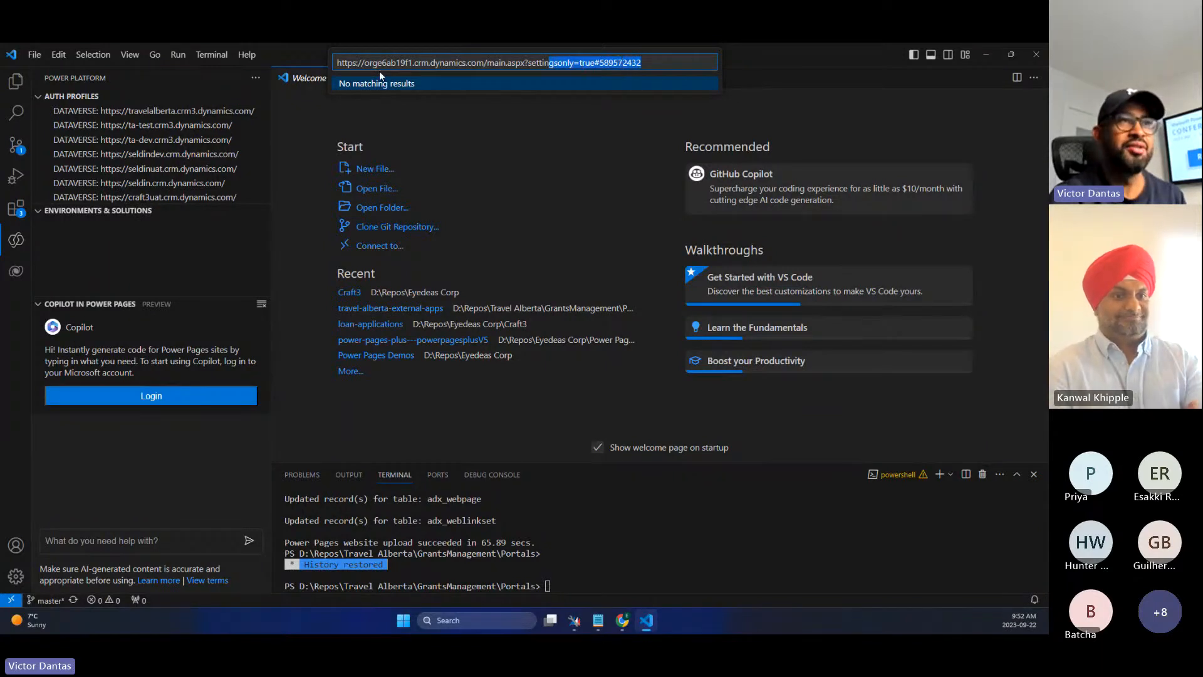
key(BackSpace)
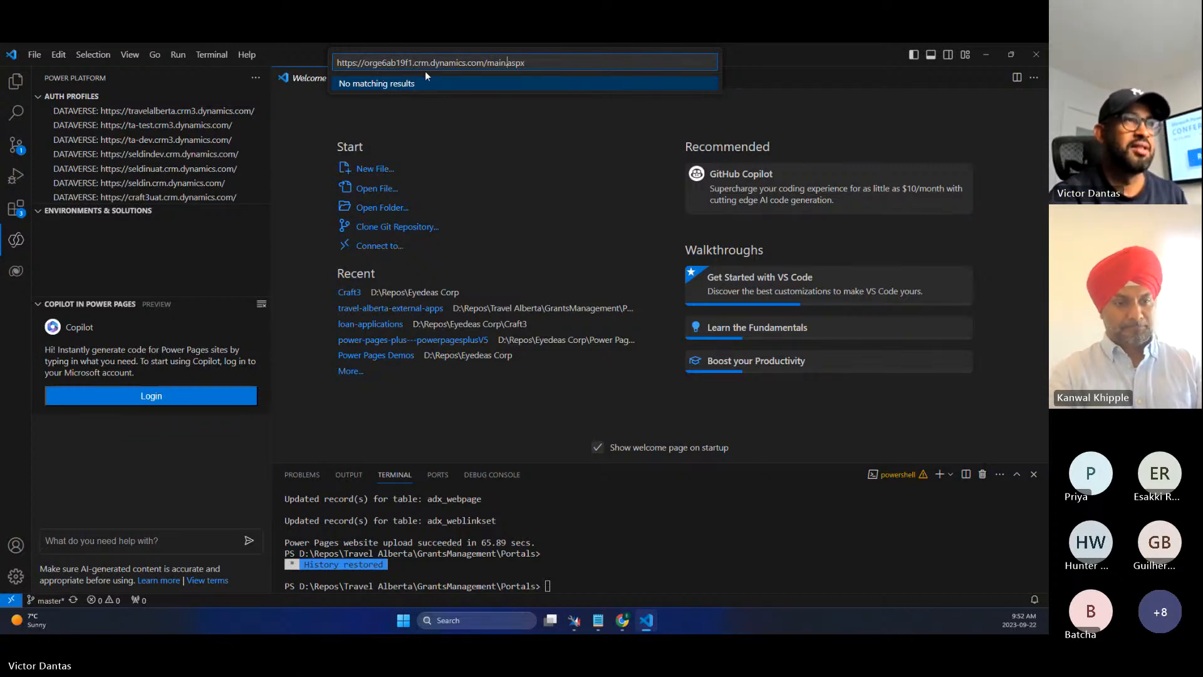
key(Left)
key(Left)
key(Left)
key(Left)
key(Left)
key(Left)
key(Left)
key(Left)
key(Left)
key(Left)
key(Left)
key(Left)
key(Left)
key(shift+Home)
key(BackSpace)
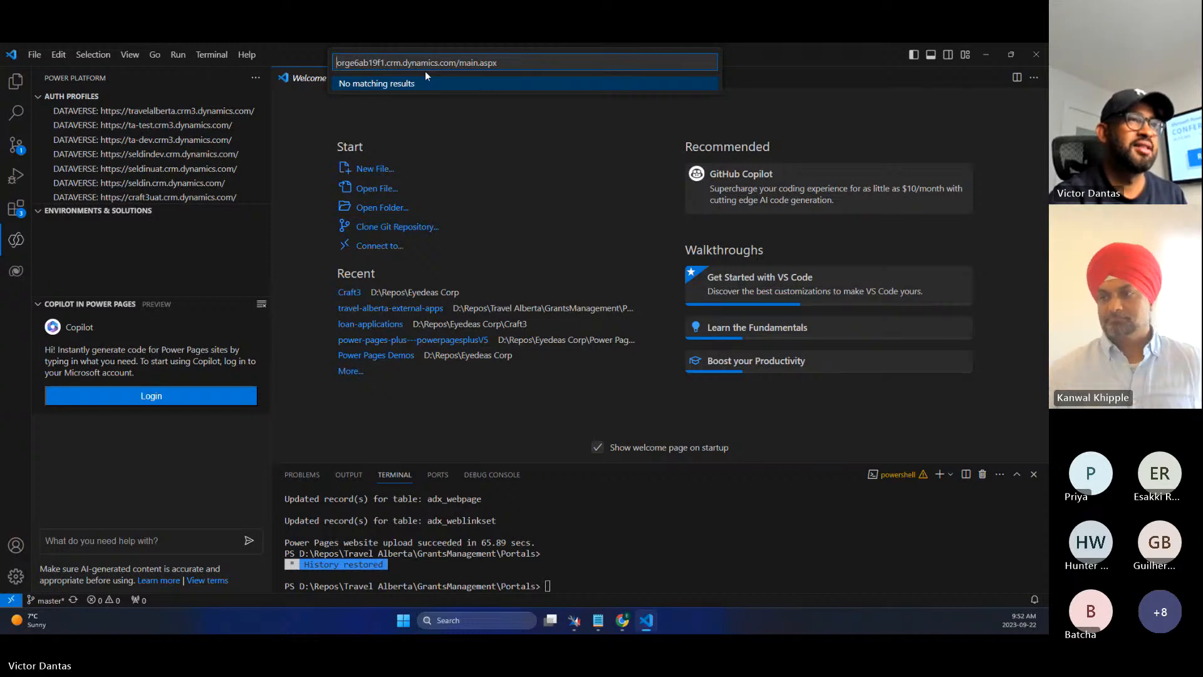
key(ctrl+z)
key(Right)
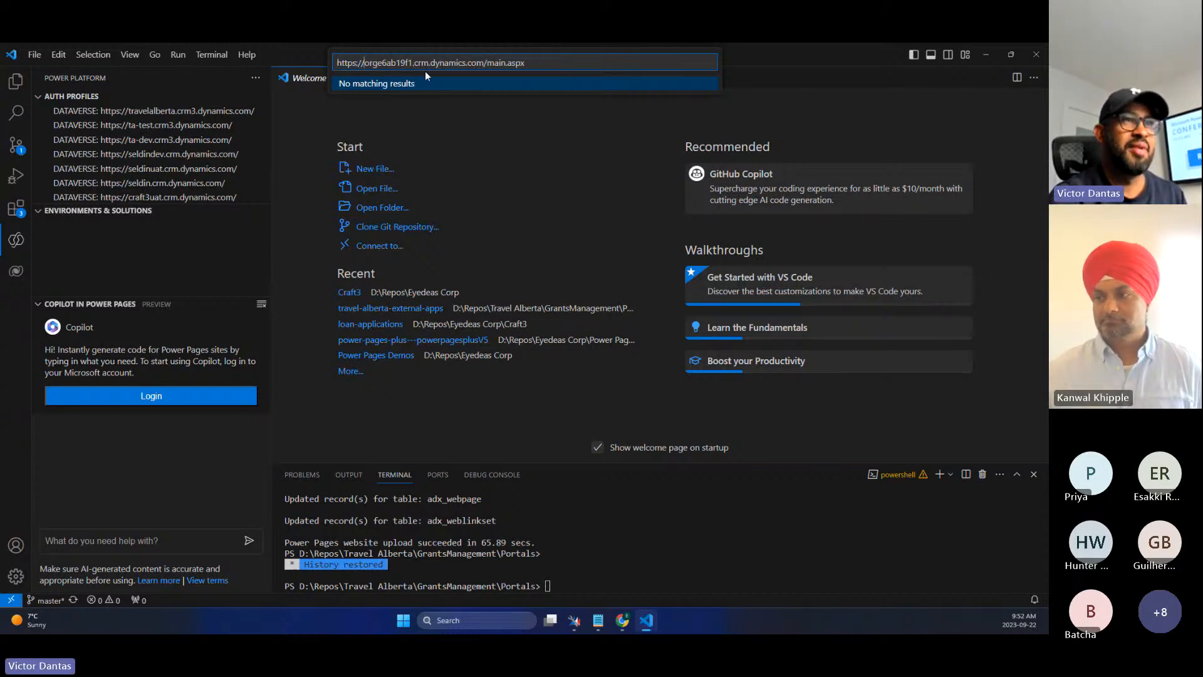
key(Right)
key(Right)
key(Right)
key(Right)
key(Right)
key(Right)
key(Right)
key(Right)
key(Right)
key(Right)
key(Right)
key(Right)
key(Right)
key(shift+Right)
key(shift+Right)
key(shift+Right)
key(shift+Right)
key(shift+Right)
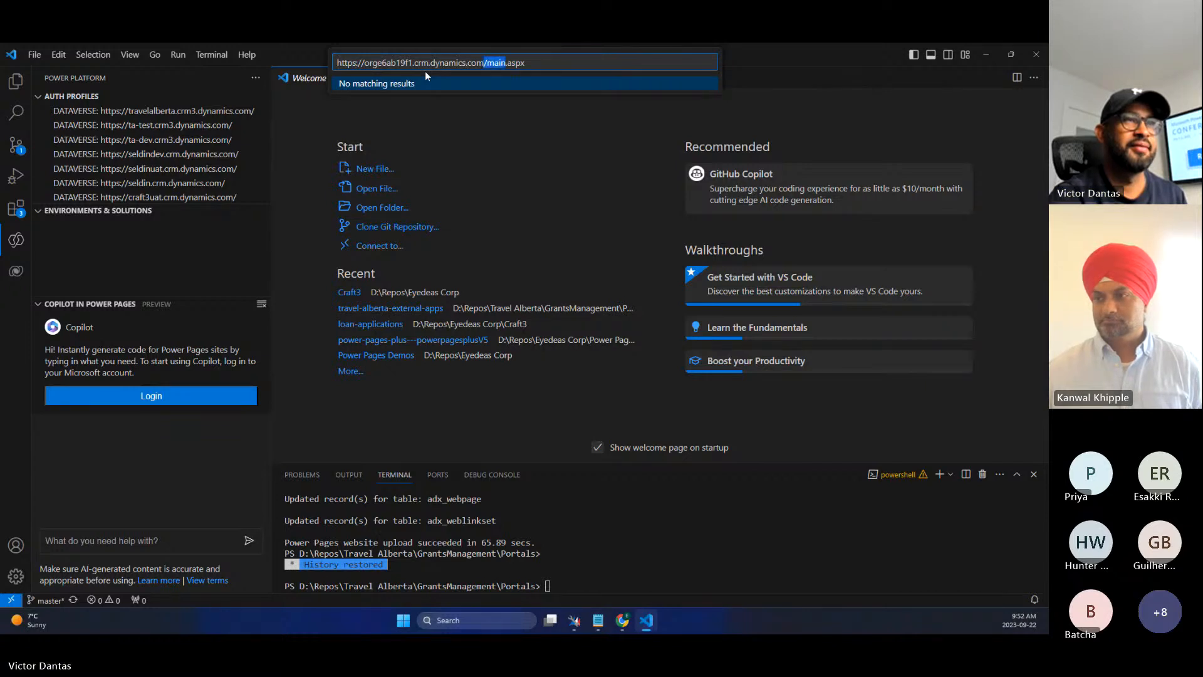
key(shift+End)
key(BackSpace)
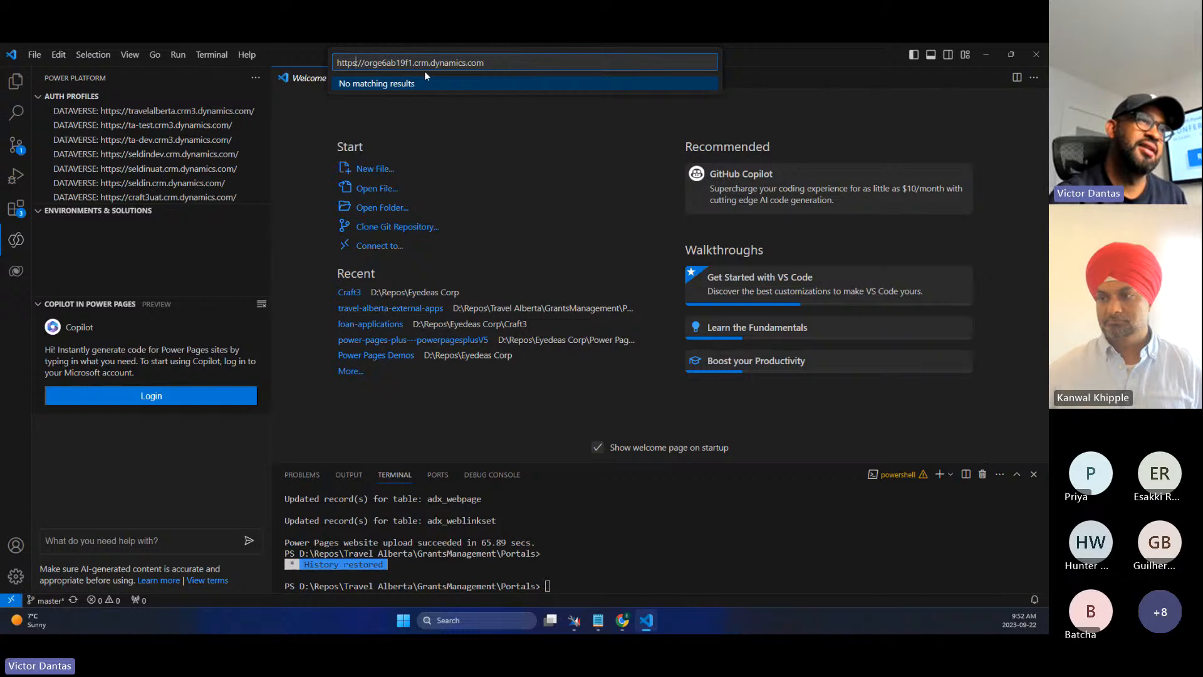
key(Home)
key(shift+Right)
key(shift+Right)
key(shift+Right)
key(shift+Right)
key(shift+Right)
key(shift+Right)
key(shift+Right)
key(shift+Right)
key(BackSpace)
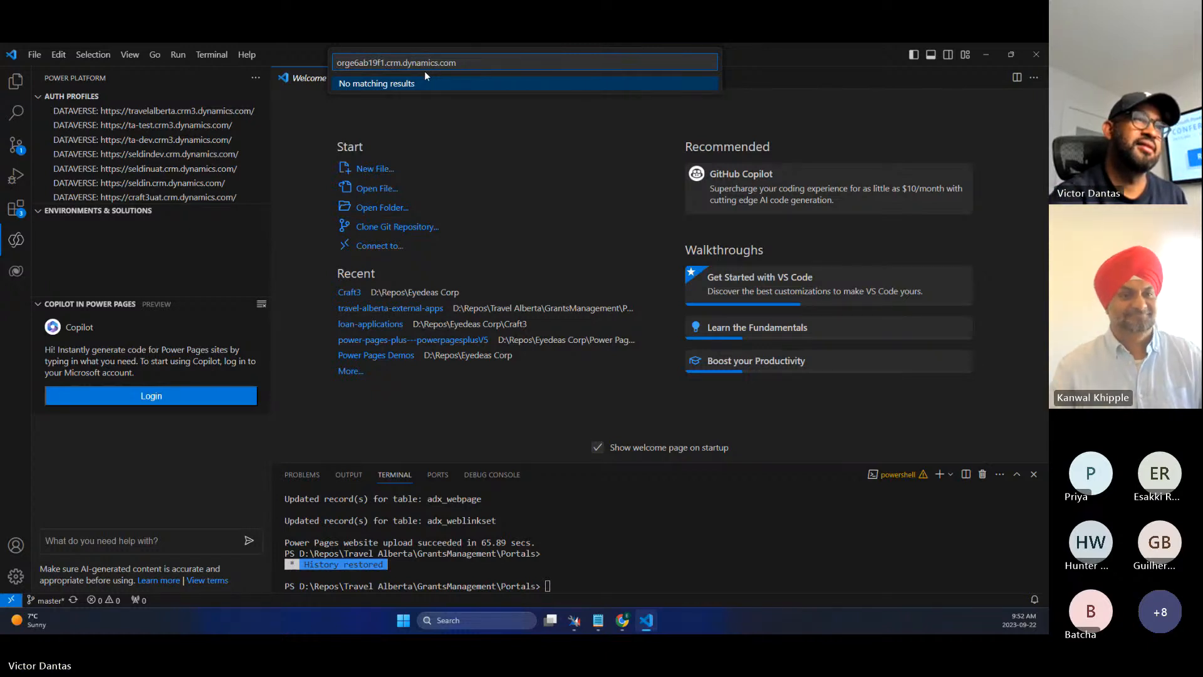
click(478, 145)
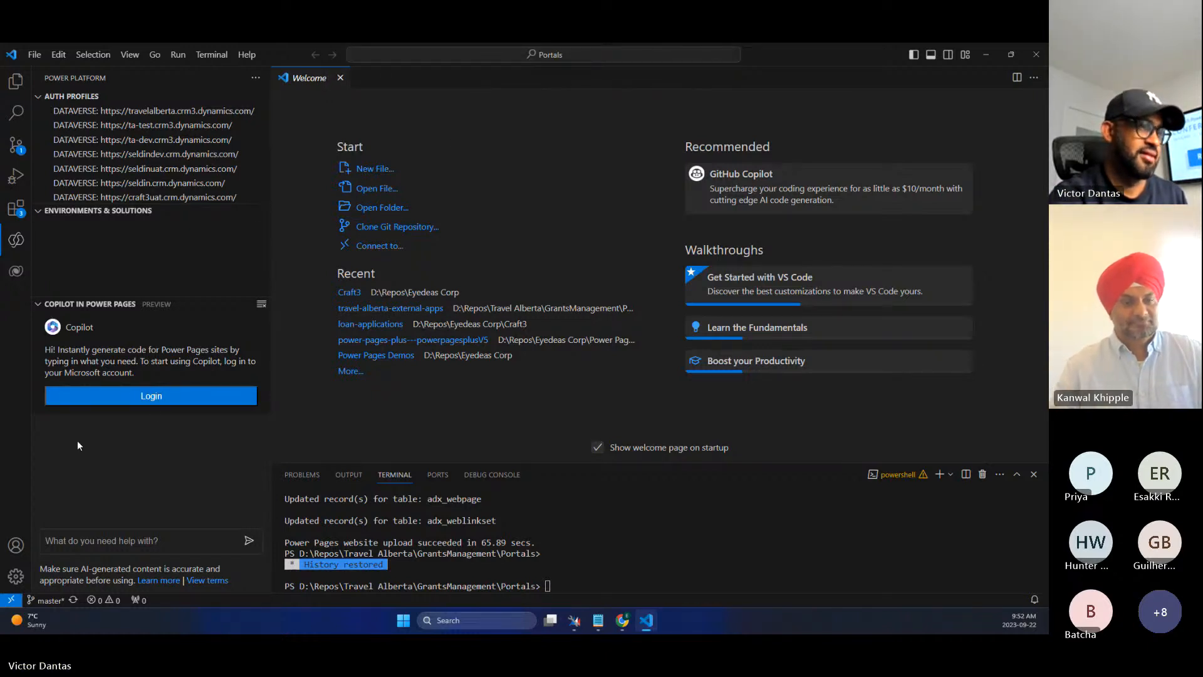
- Log in to Copilot in Power Pages with the environment domain URL and your work account
click(157, 401)
key(ctrl+v)
key(ctrl+shift+Left)
key(ctrl+shift+Left)
key(ctrl+shift+Left)
key(ctrl+shift+Left)
key(ctrl+shift+Left)
key(ctrl+shift+Left)
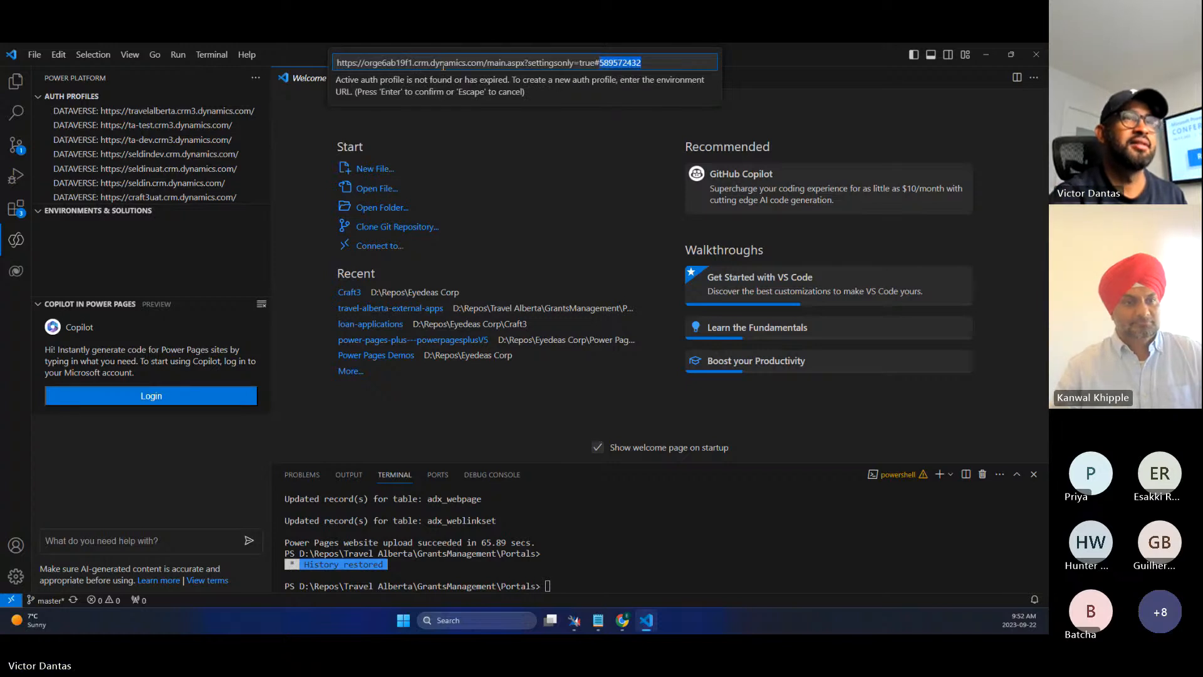
key(BackSpace)
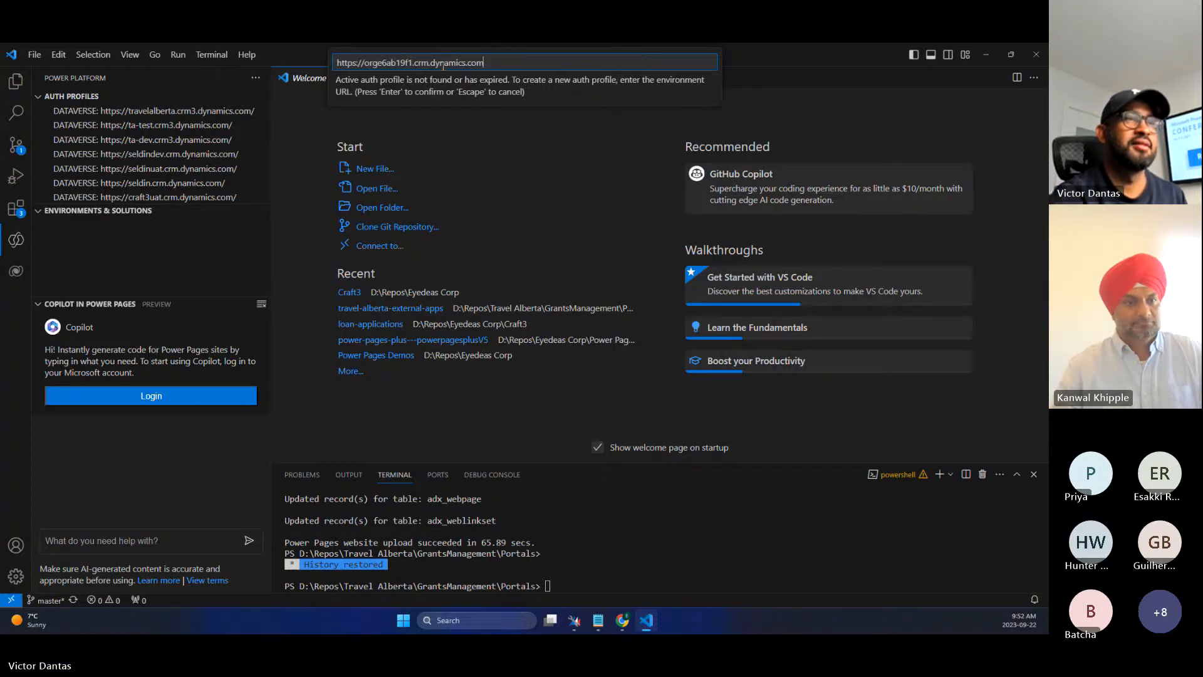
key(Return)
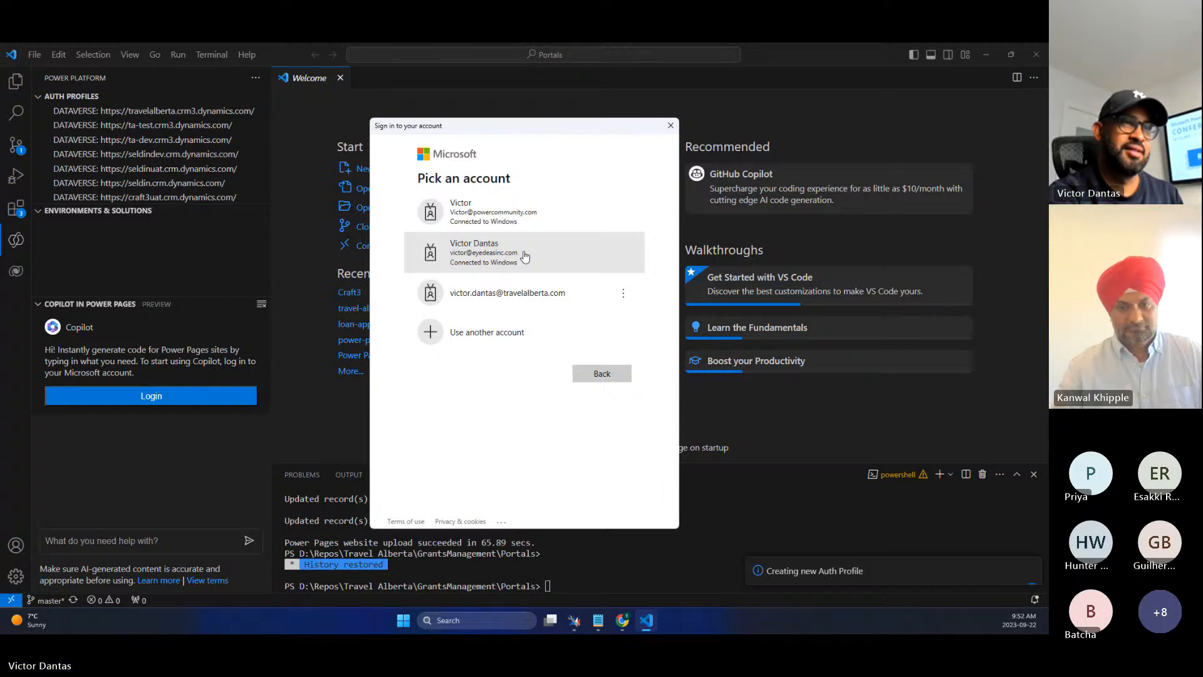
click(525, 257)
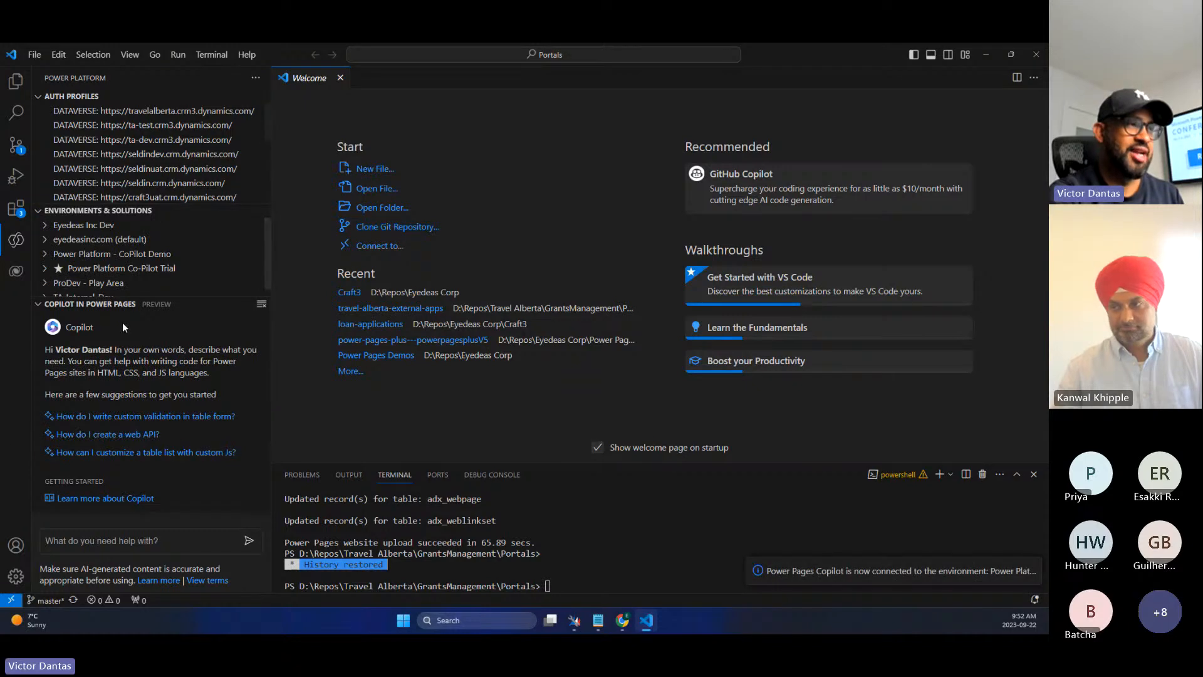
- Ask Copilot 'create a webtemplate using liquid to list rsvps records'
click(129, 538)
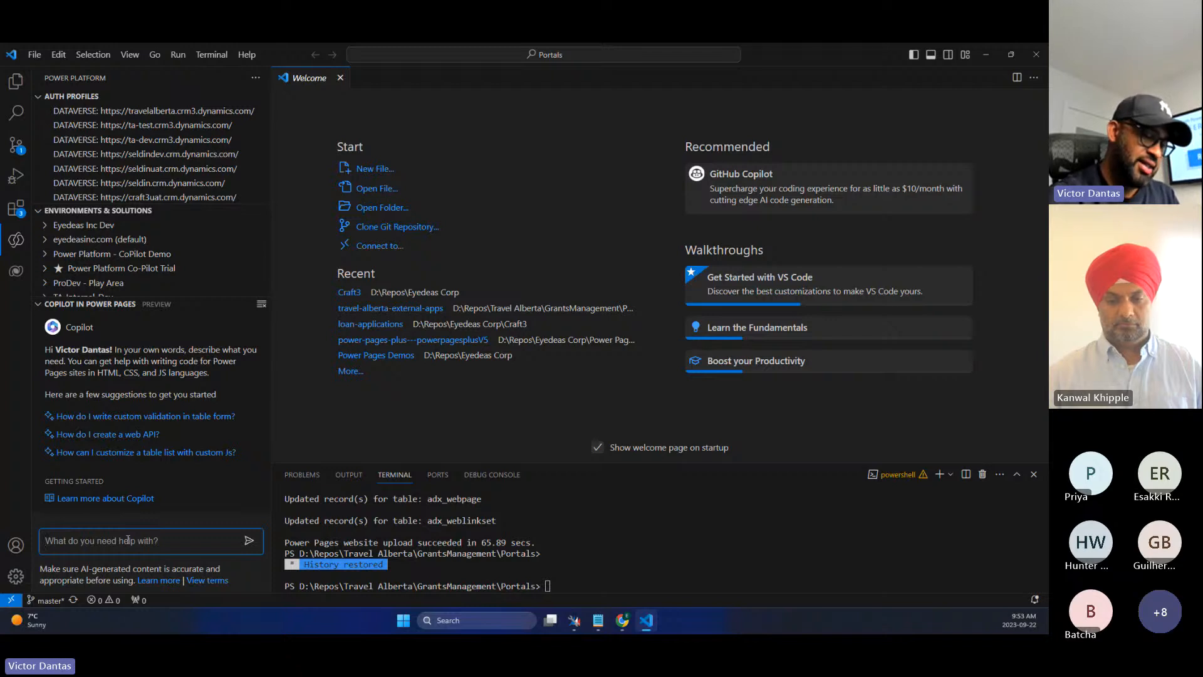
text(create a webtemplate using liquid to l)
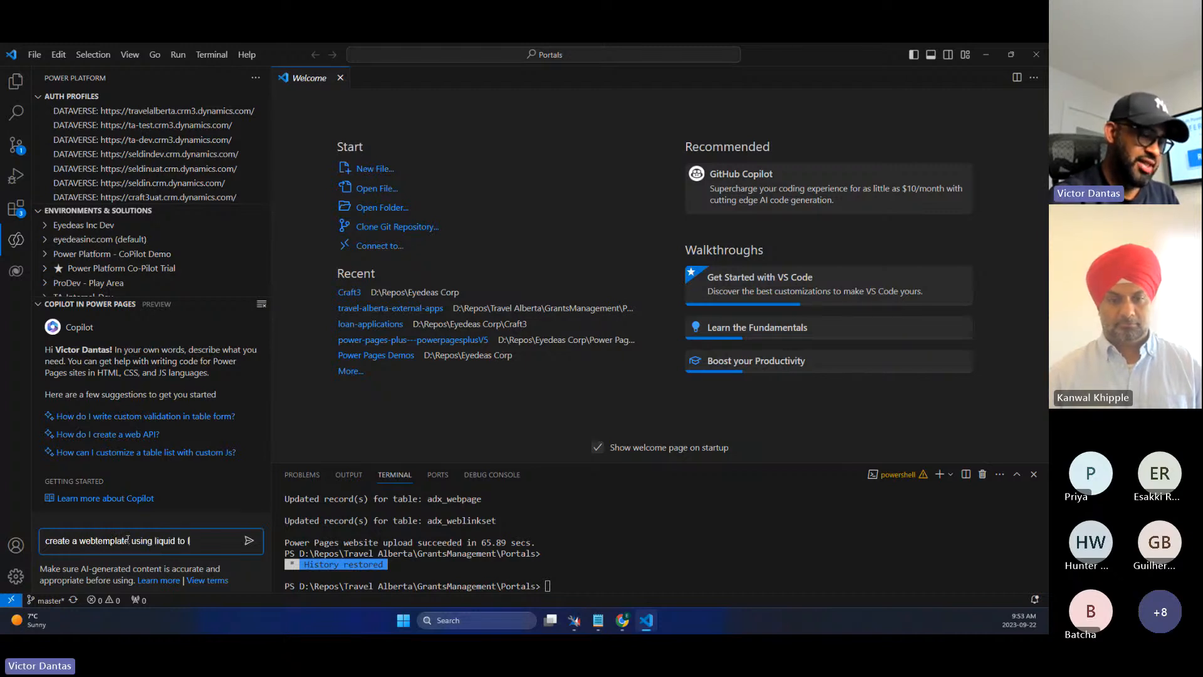
text(ist rs)
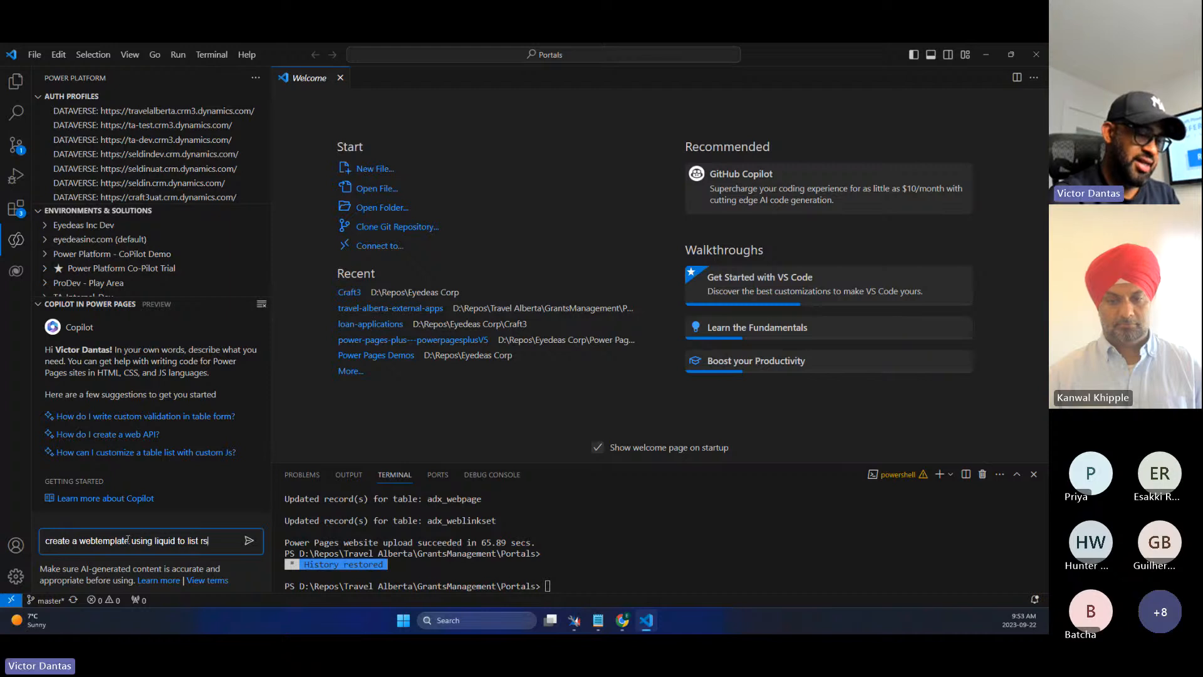
text(vps records)
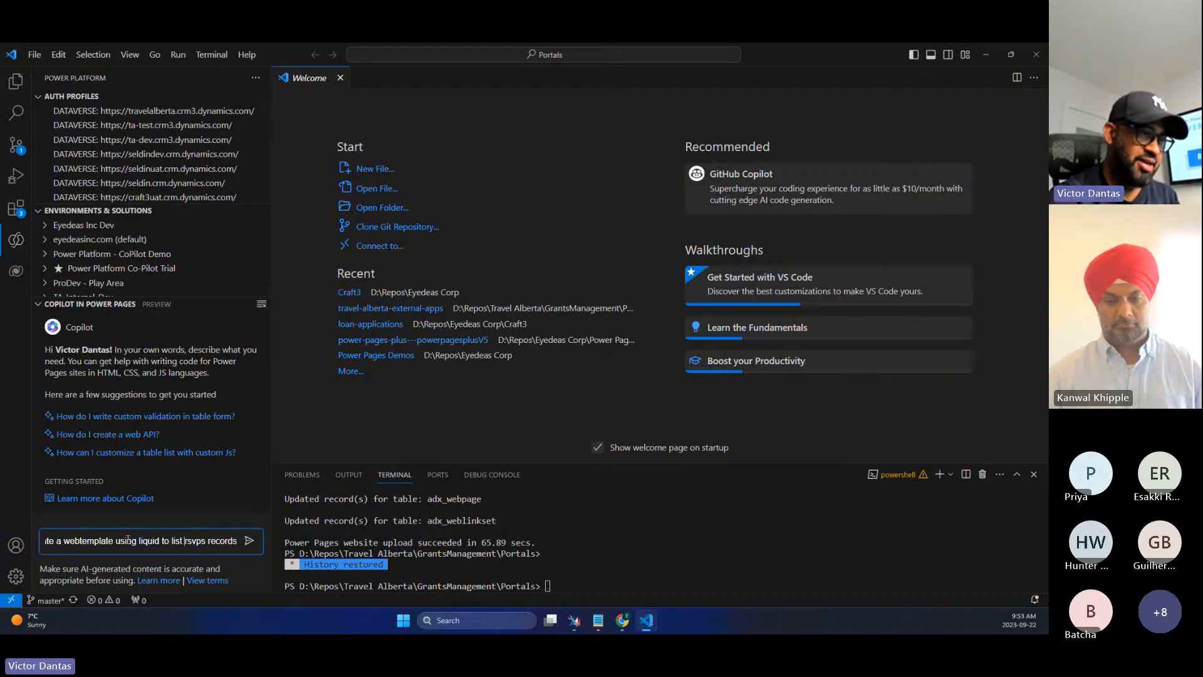
key(ctrl+Left)
key(ctrl+Left)
key(ctrl+shift+Right)
key(shift+Left)
key(End)
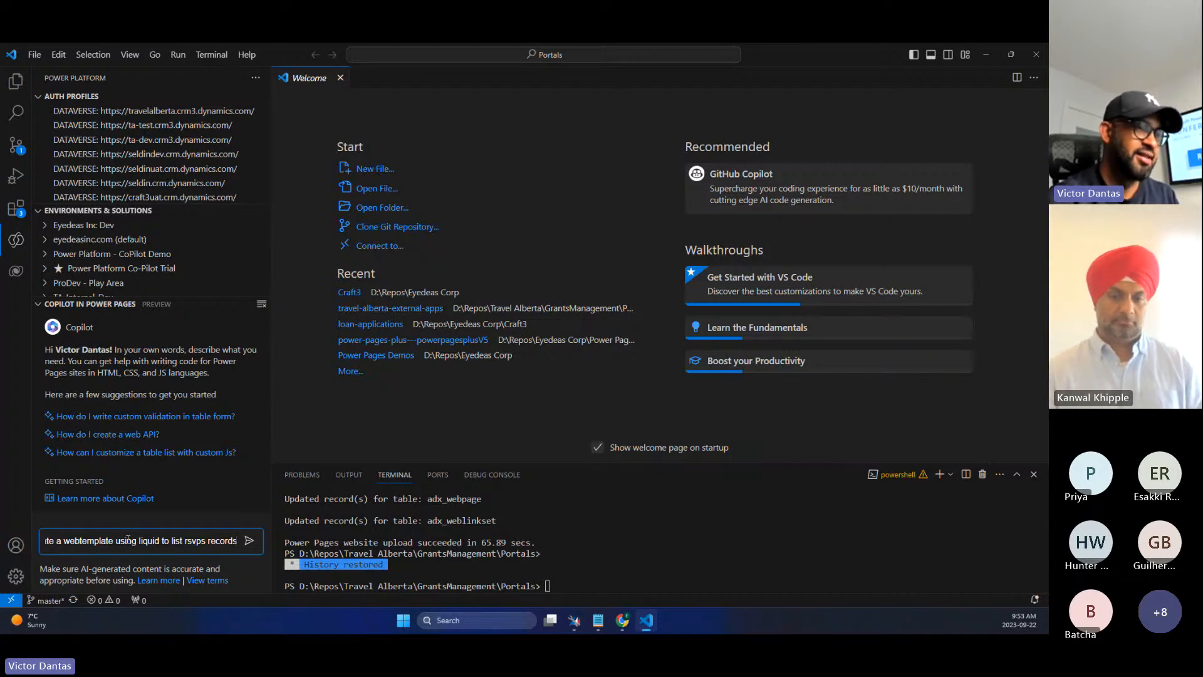
key(Return)
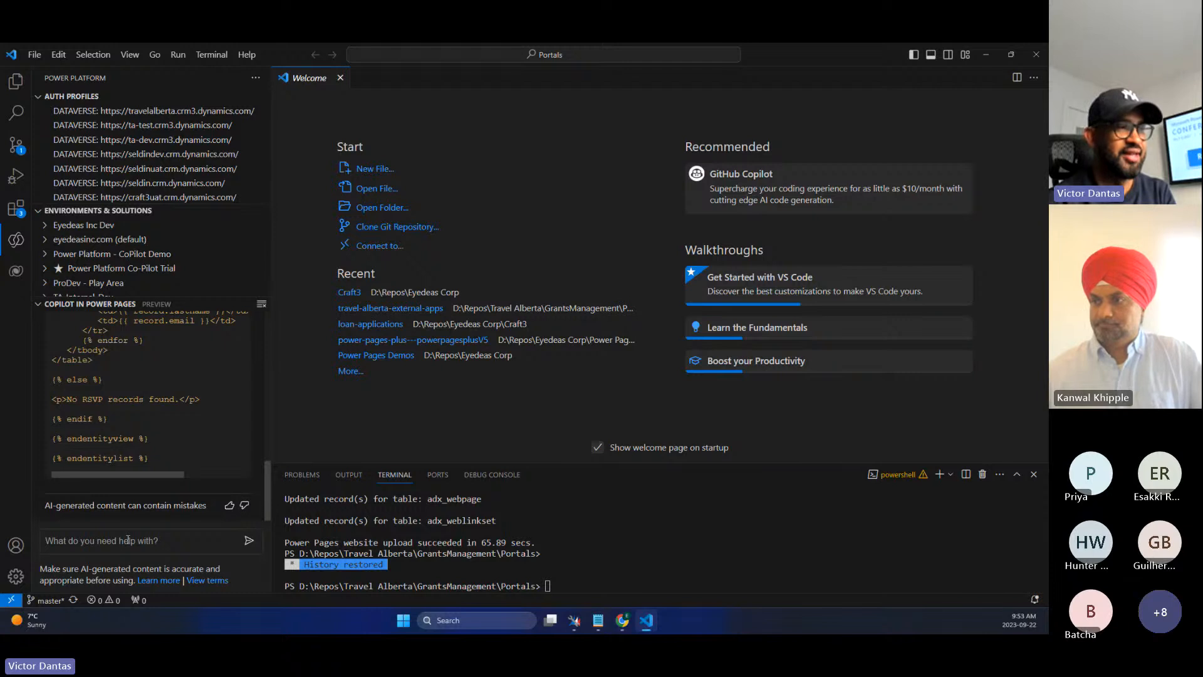
- Copy the generated Liquid RSVP list code from Copilot's answer
drag(167, 460, 83, 481)
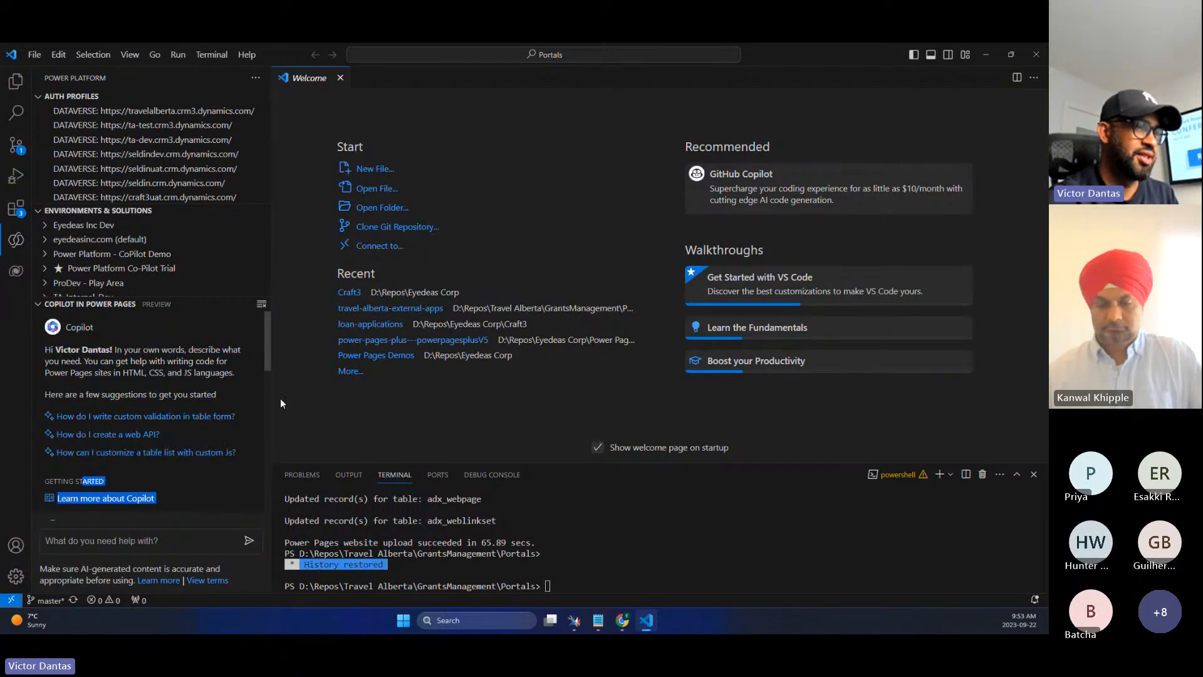
scroll(201, 423, down, 8)
scroll(201, 423, up, 4)
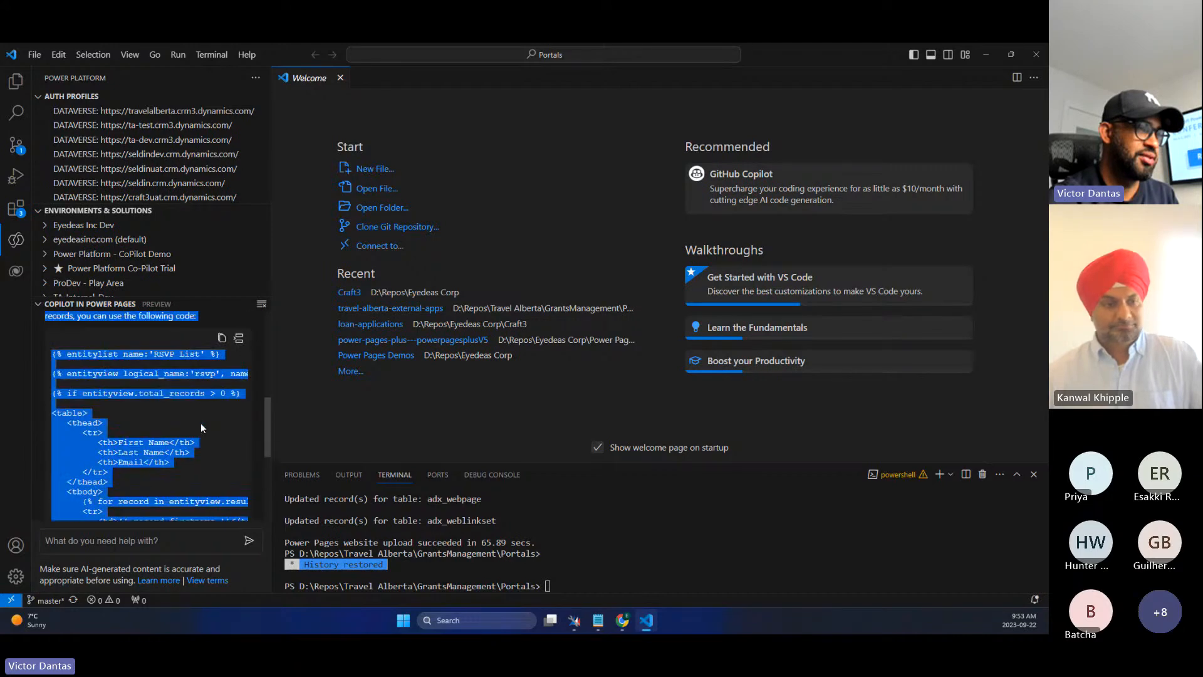
scroll(201, 423, up, 4)
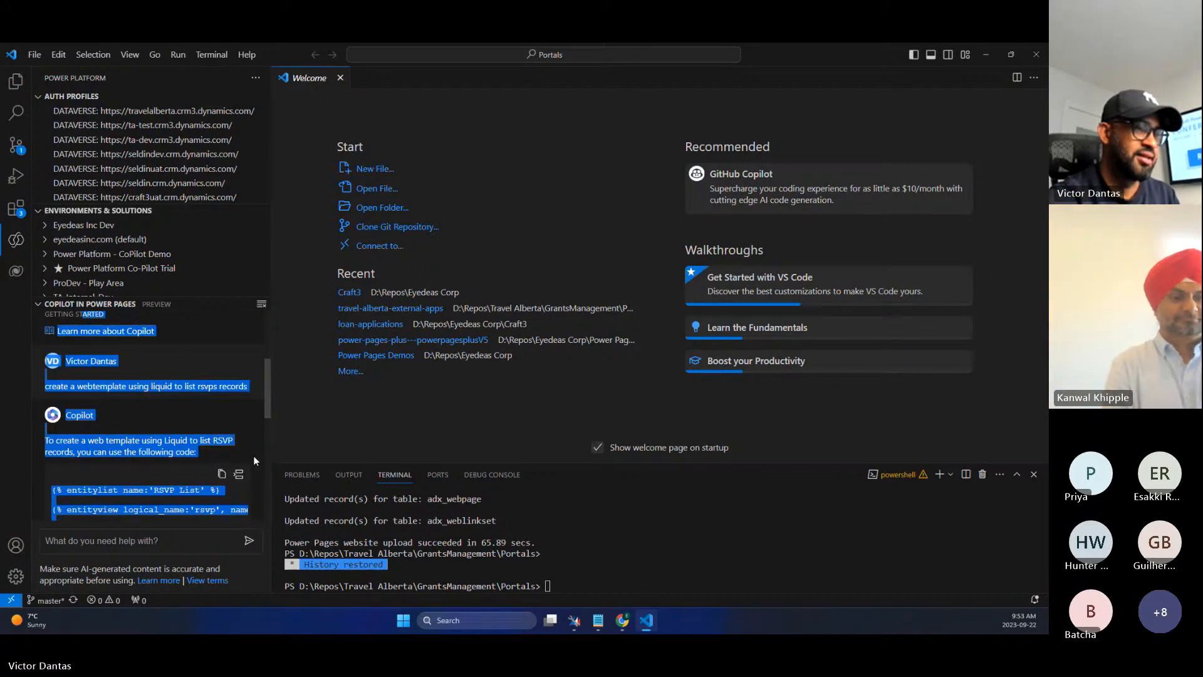
click(222, 475)
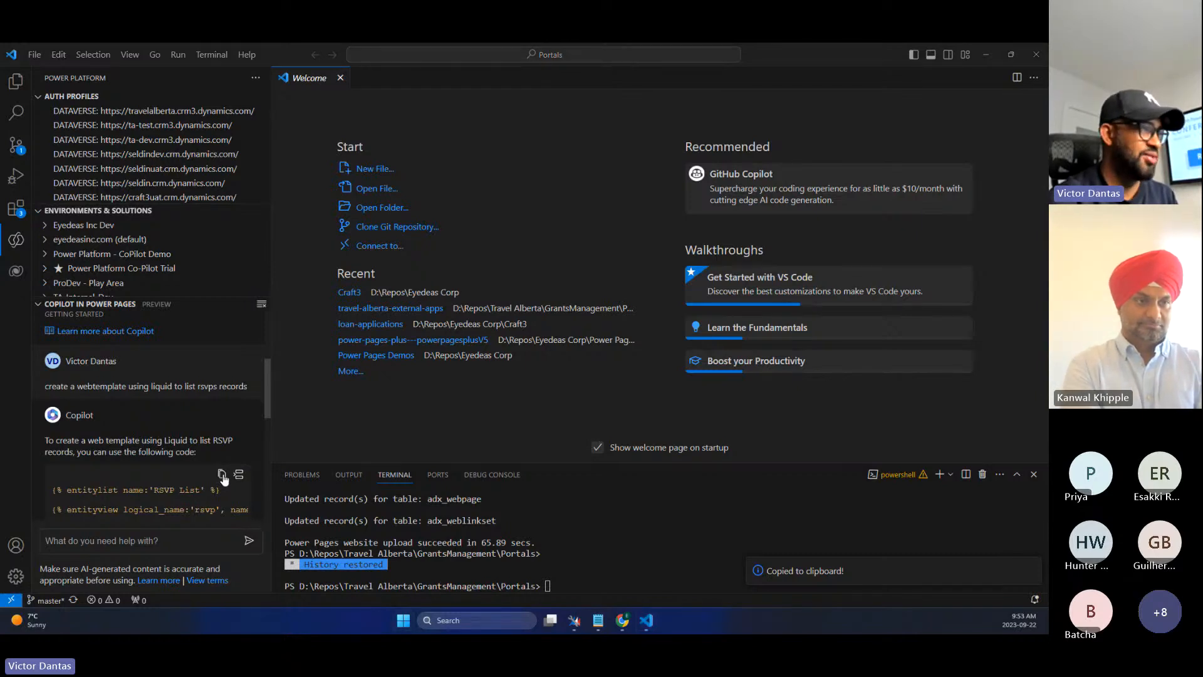
- Paste the template into maximized Notepad and review its 'RSVP List' entitylist and Active RSVPs entityview lines
key(alt+Tab)
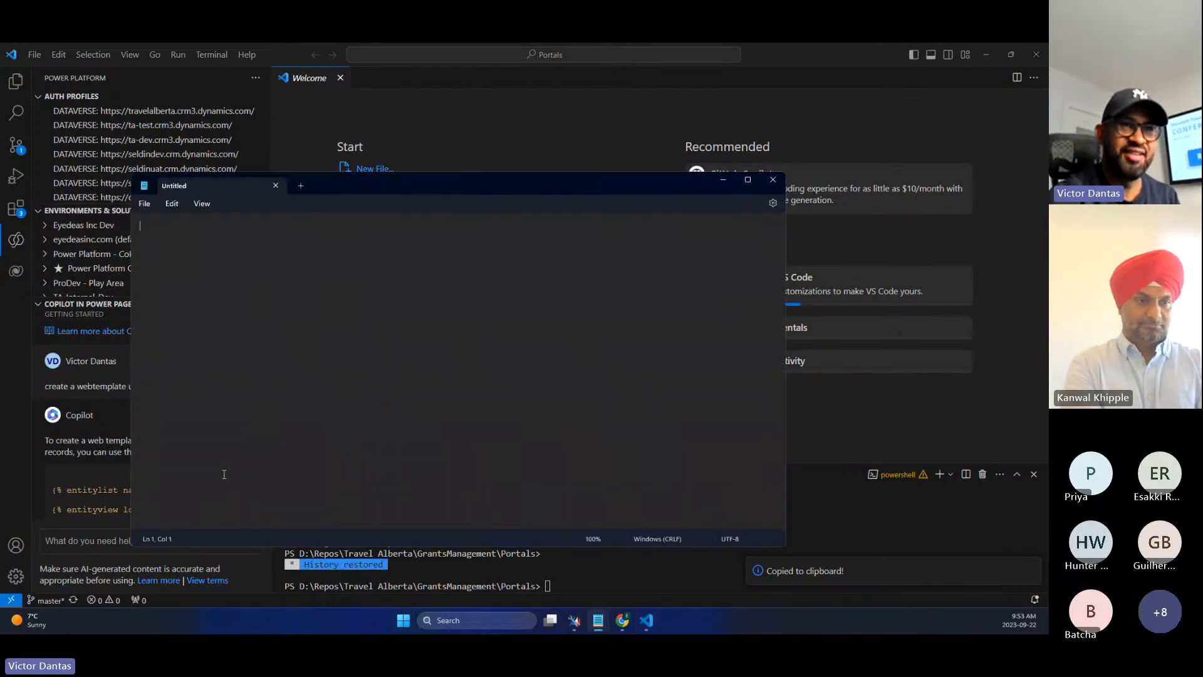
click(755, 183)
key(ctrl+v)
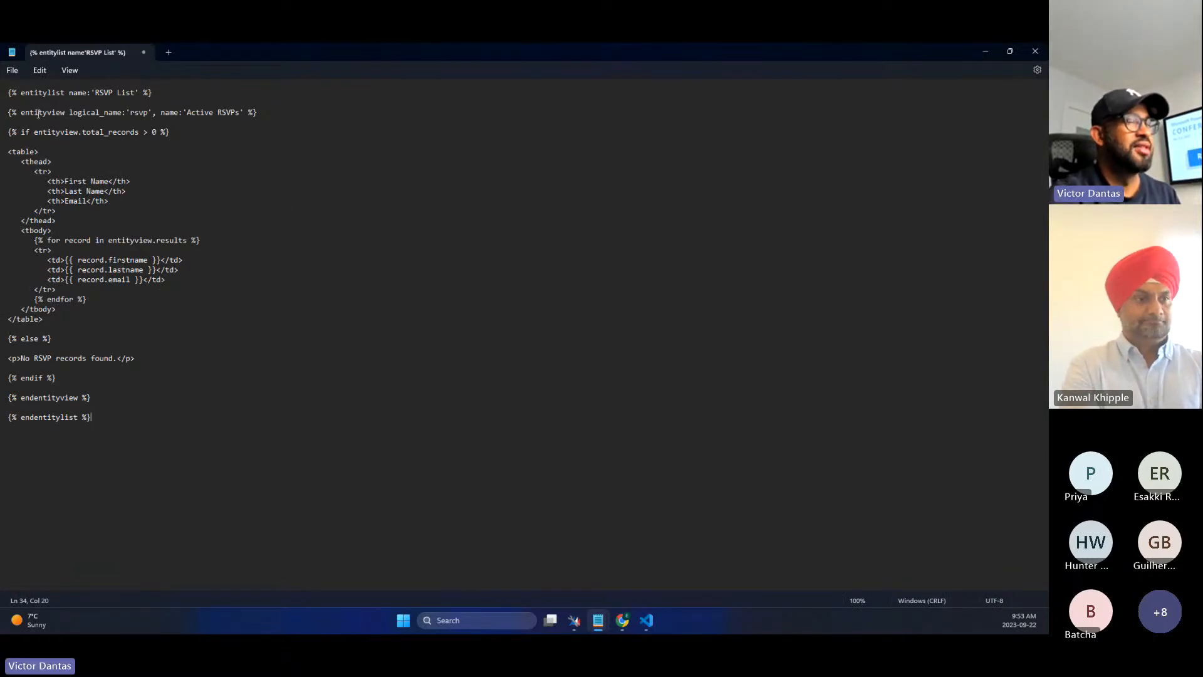
drag(139, 94, 93, 94)
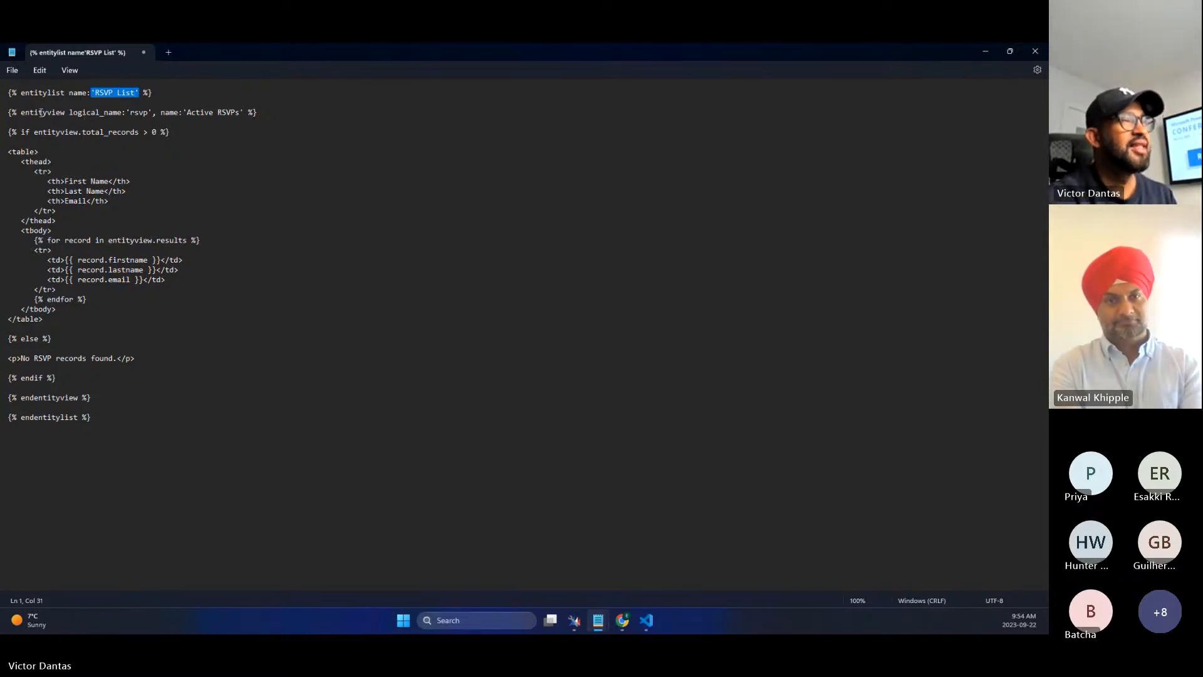
drag(270, 113, 7, 112)
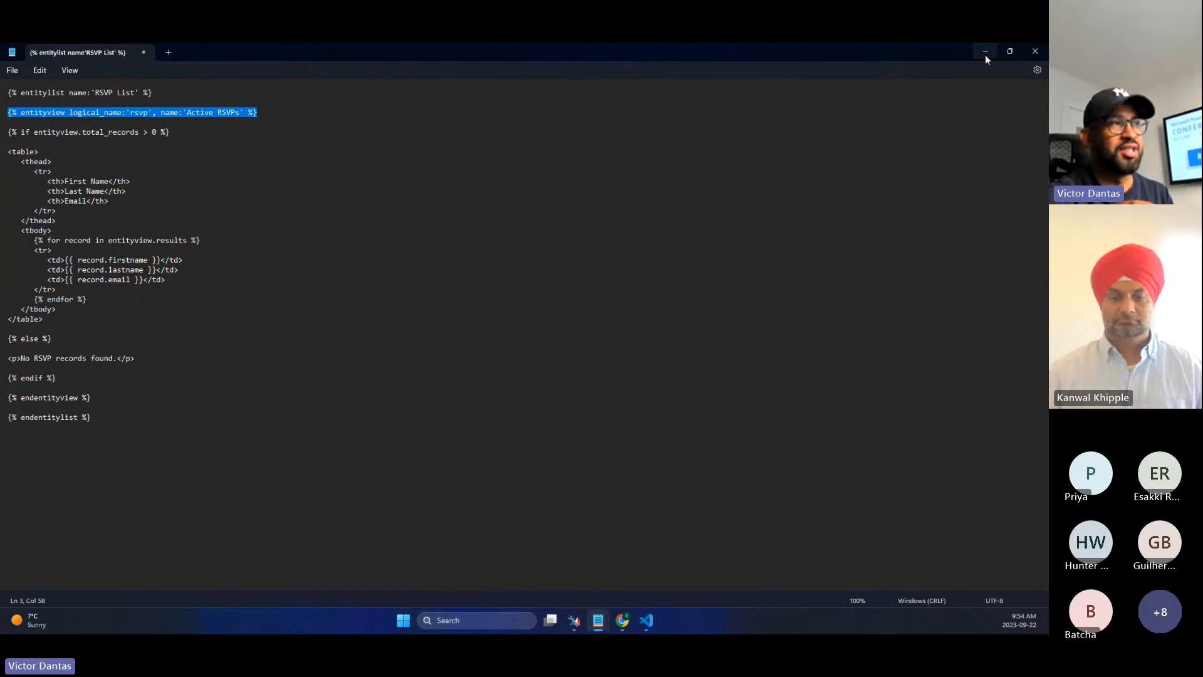
click(170, 162)
drag(182, 131, 583, 58)
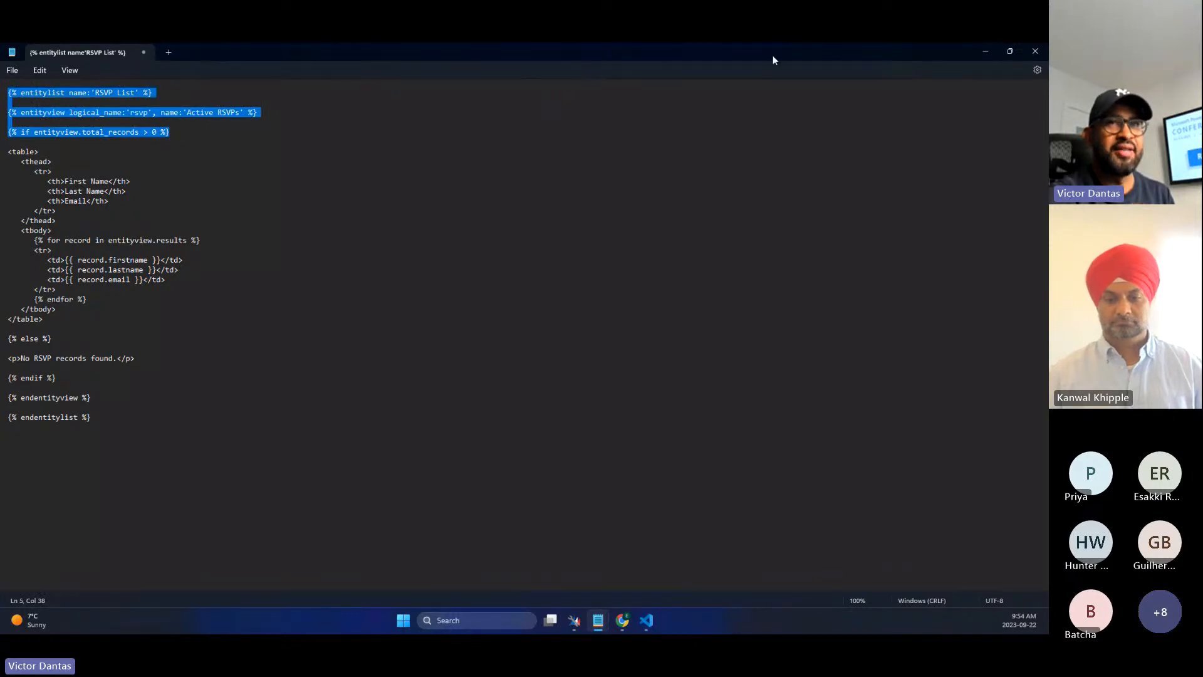
click(984, 51)
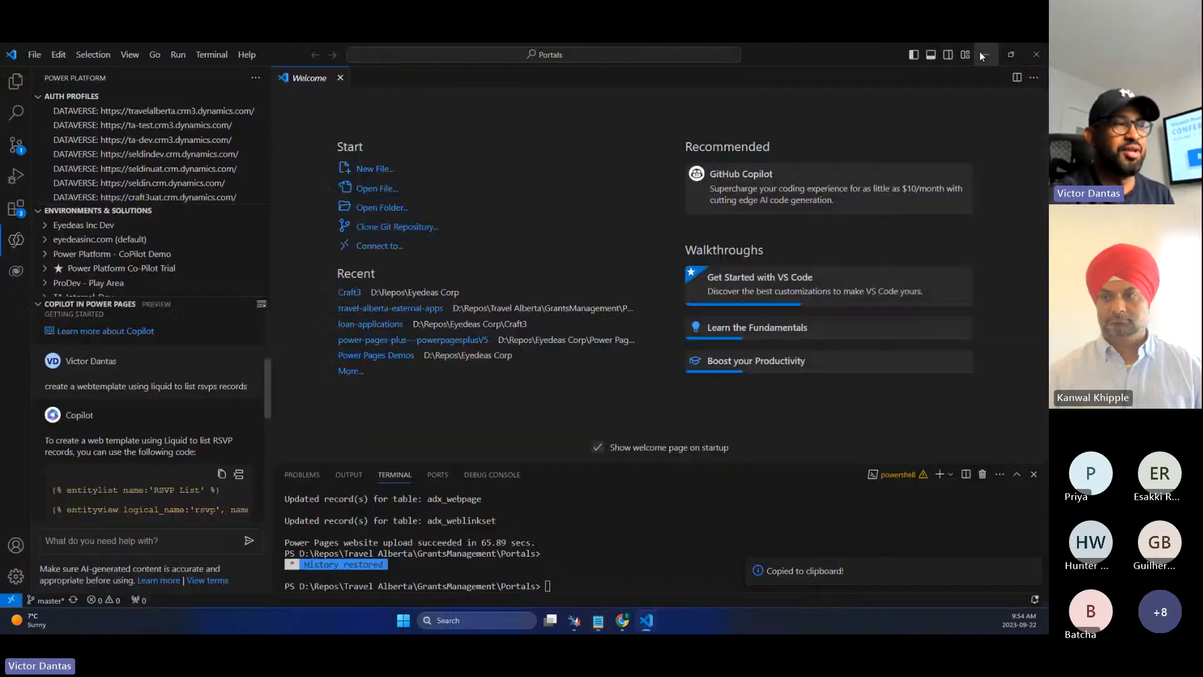
- Re-send the RSVP list prompt to Copilot with 'with fetchxml' added and copy the new code
click(84, 540)
key(ctrl+v)
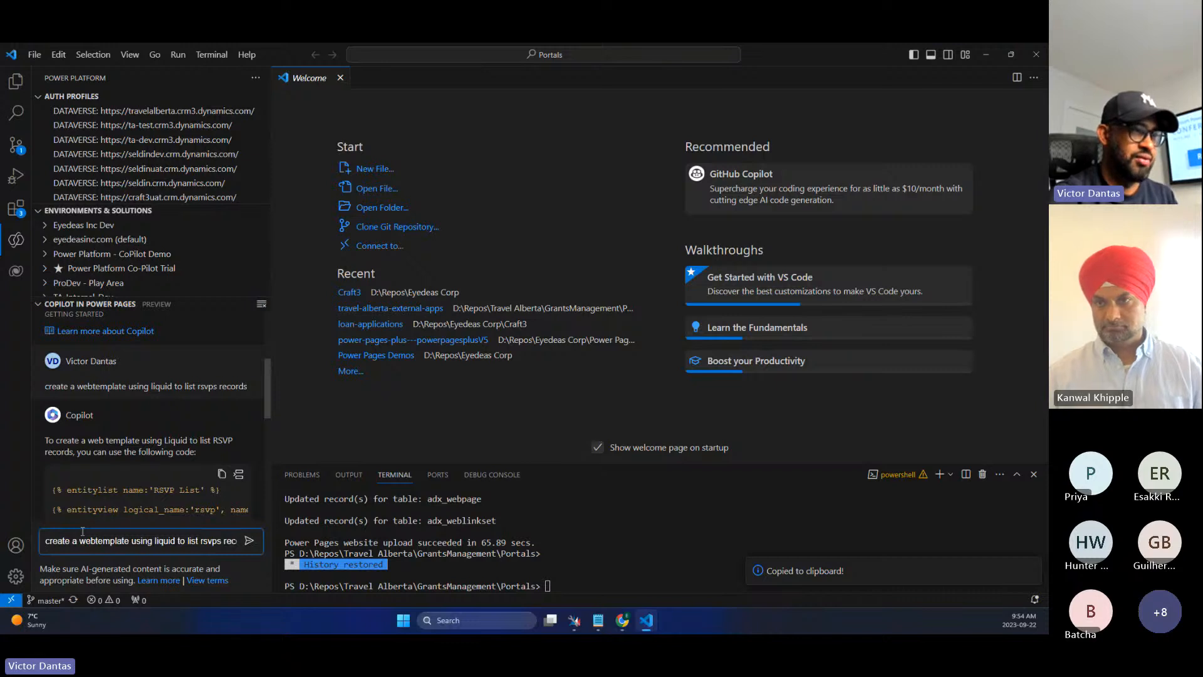
key(ctrl+Left)
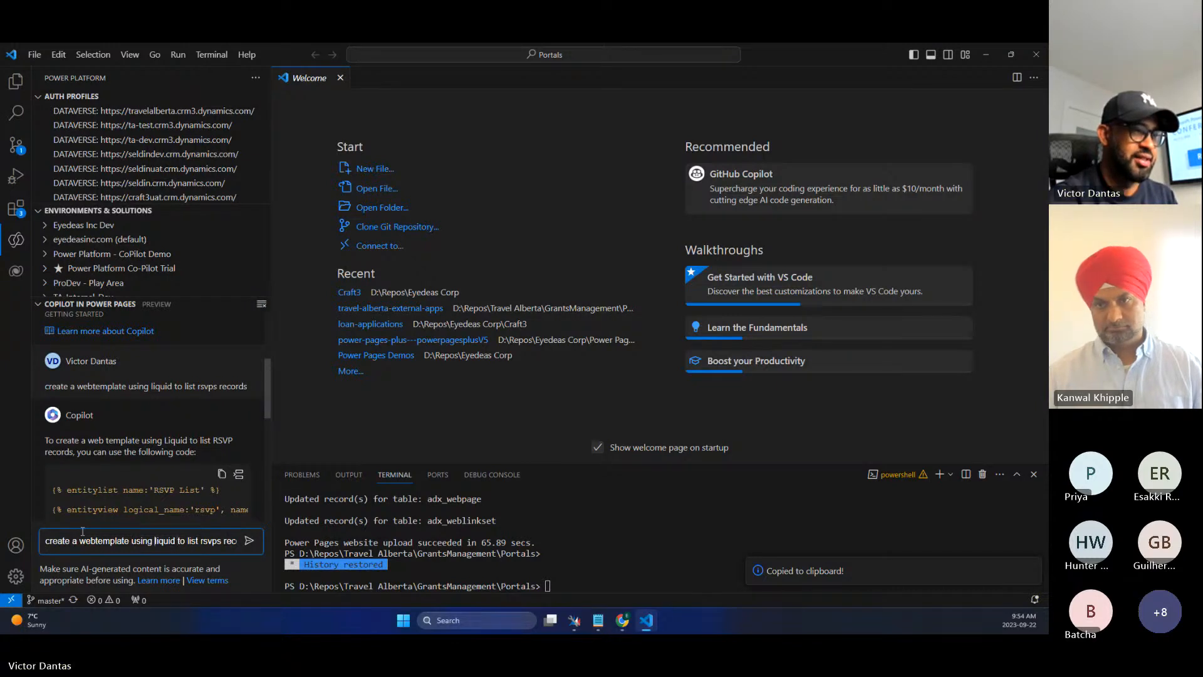
text(with fetch)
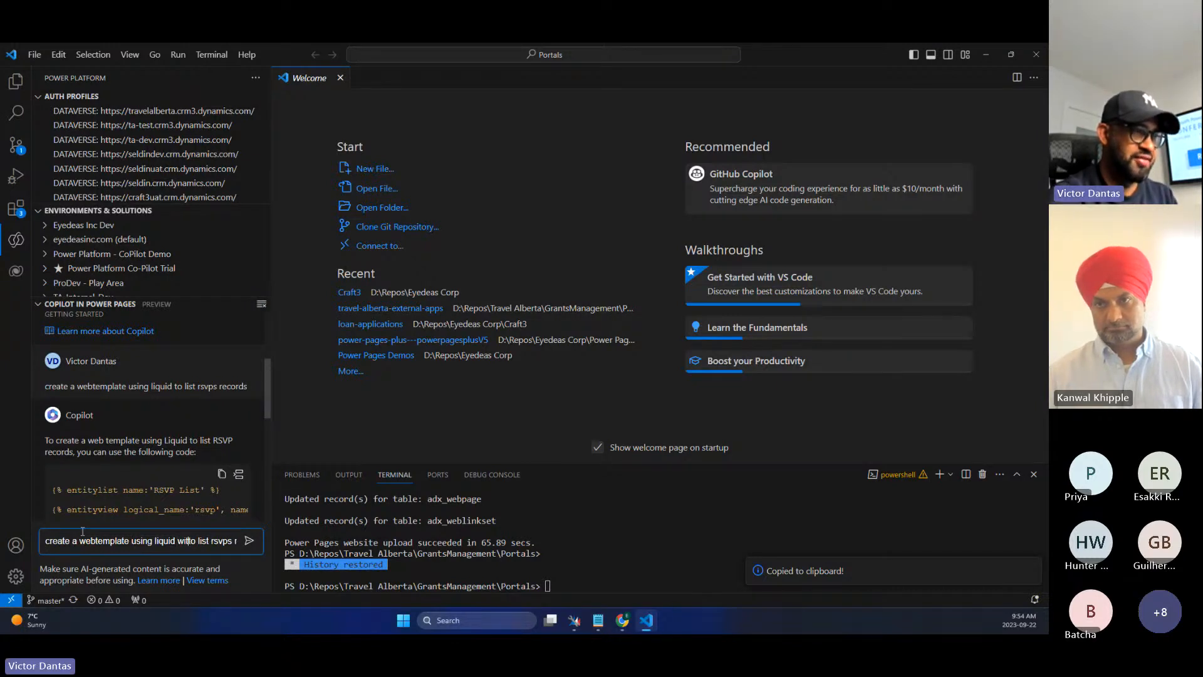
text(xml)
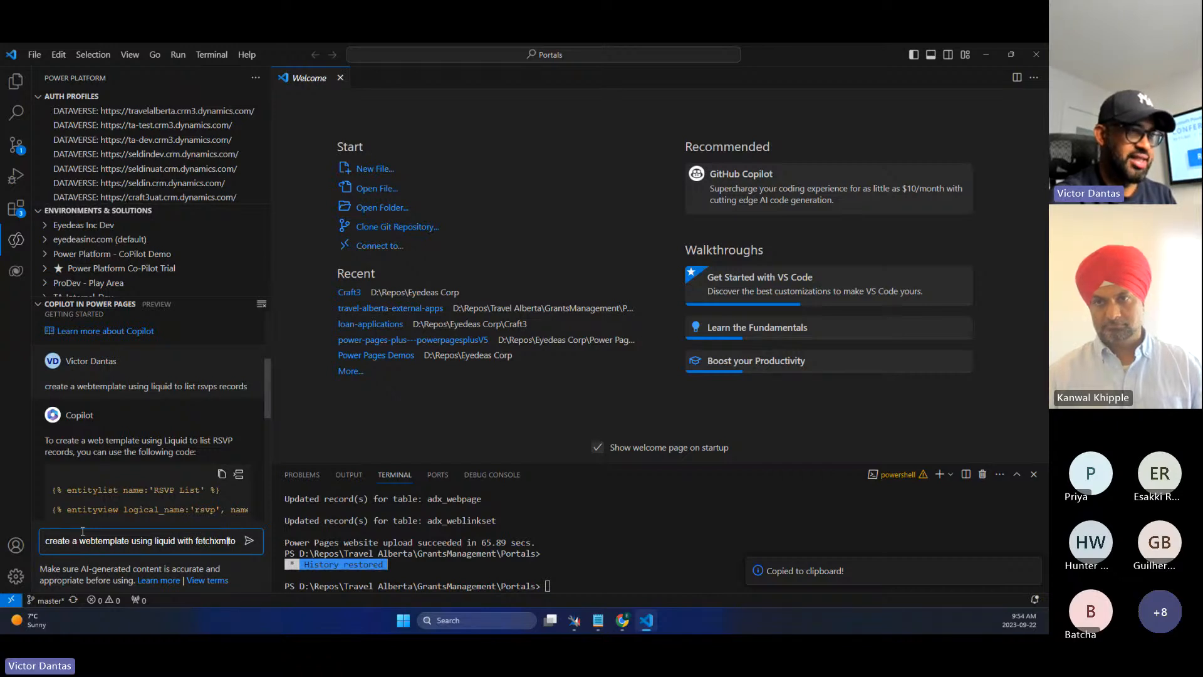
key(Return)
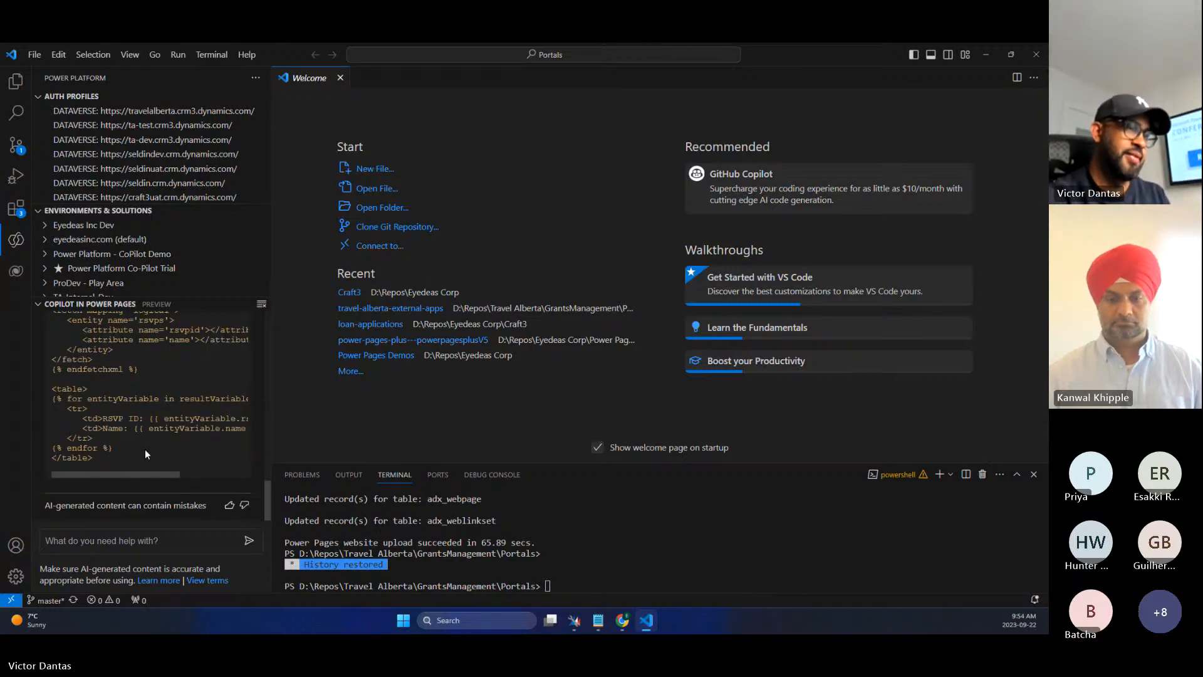
scroll(221, 367, up, 5)
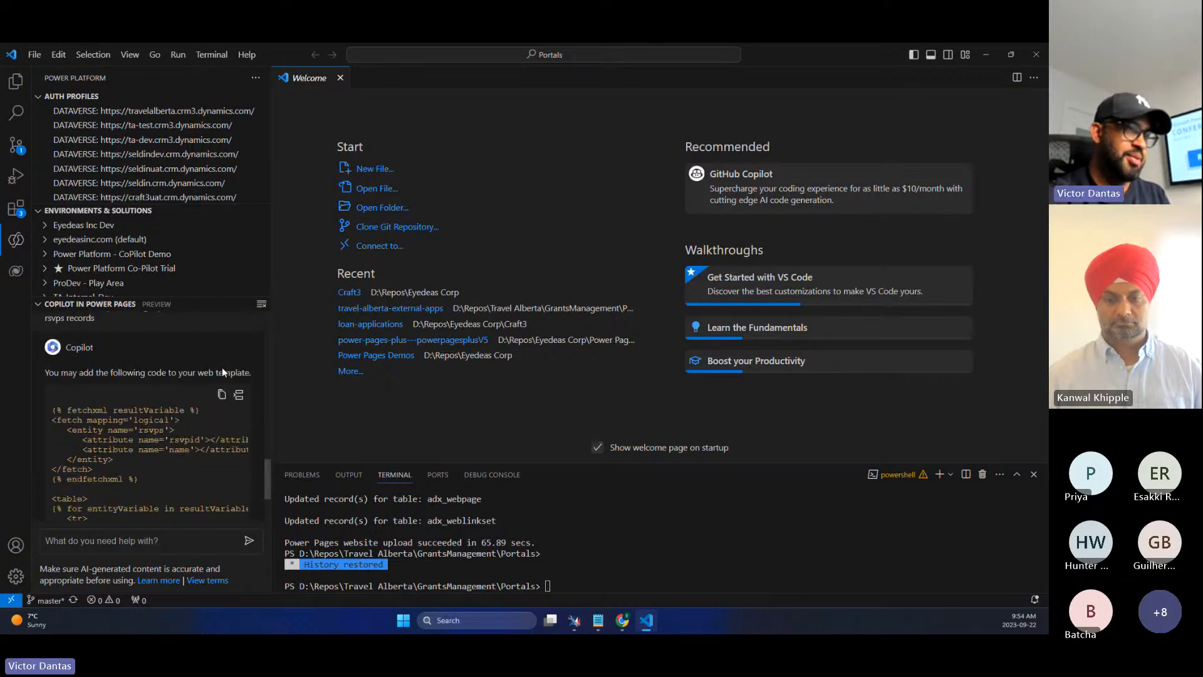
click(221, 419)
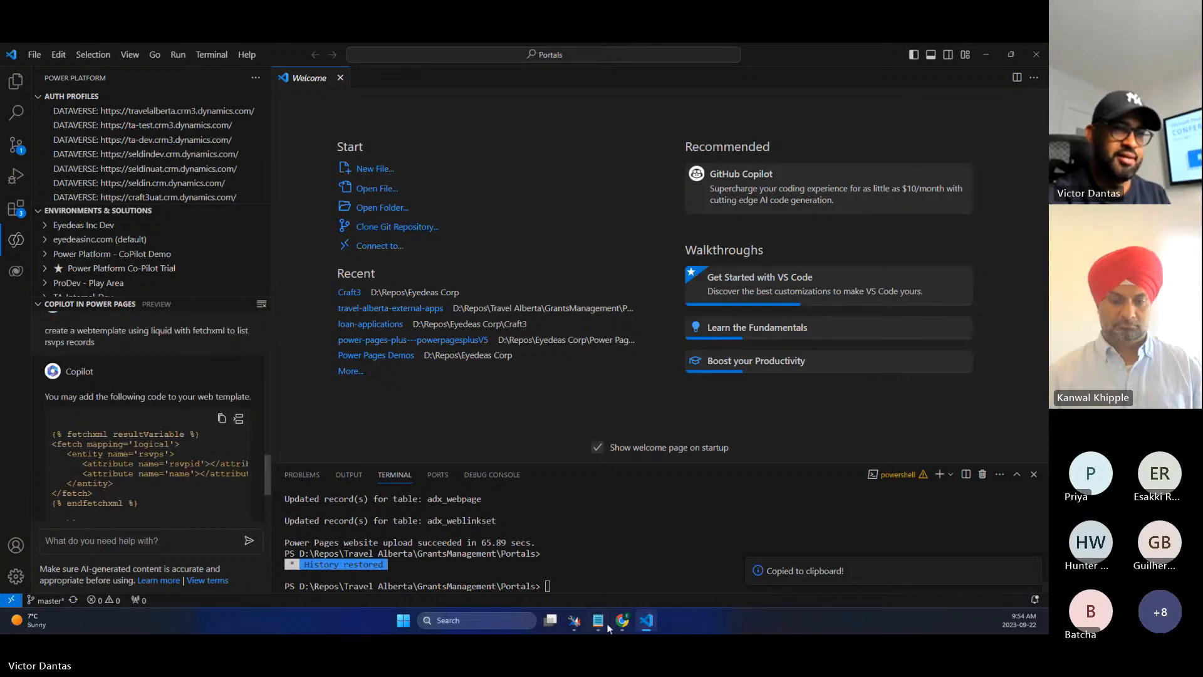
- Replace the Notepad text with the FetchXML RSVP table template, then go back to VS Code
key(alt+Tab)
key(ctrl+a)
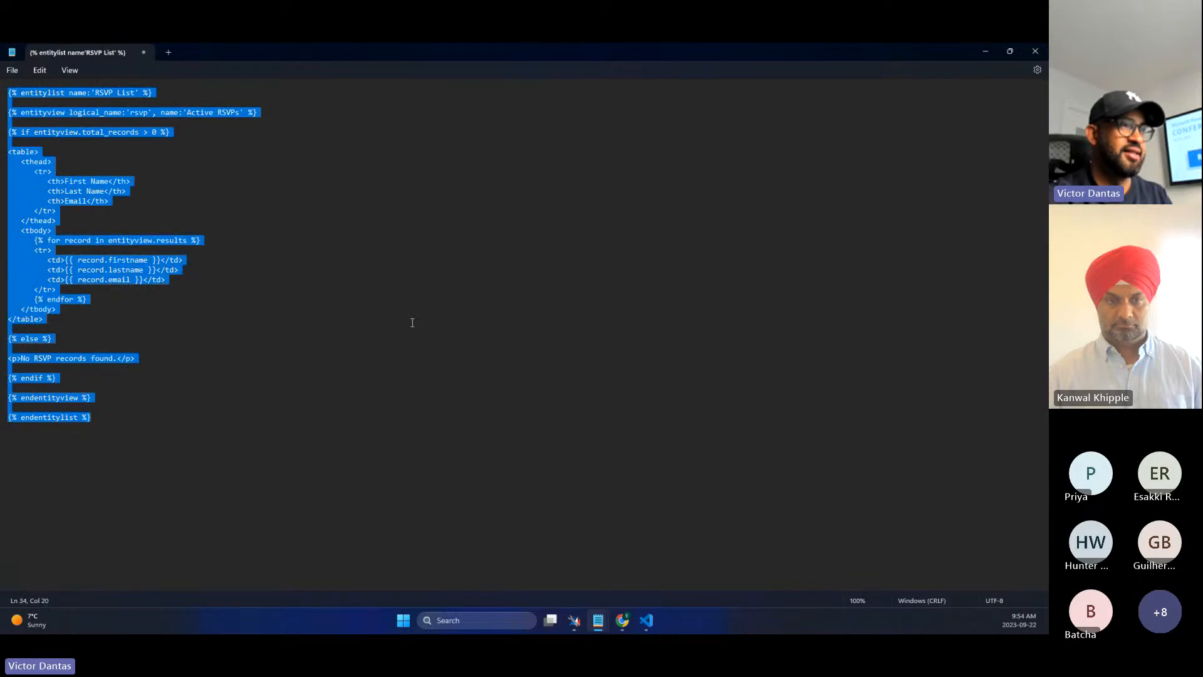
key(ctrl+v)
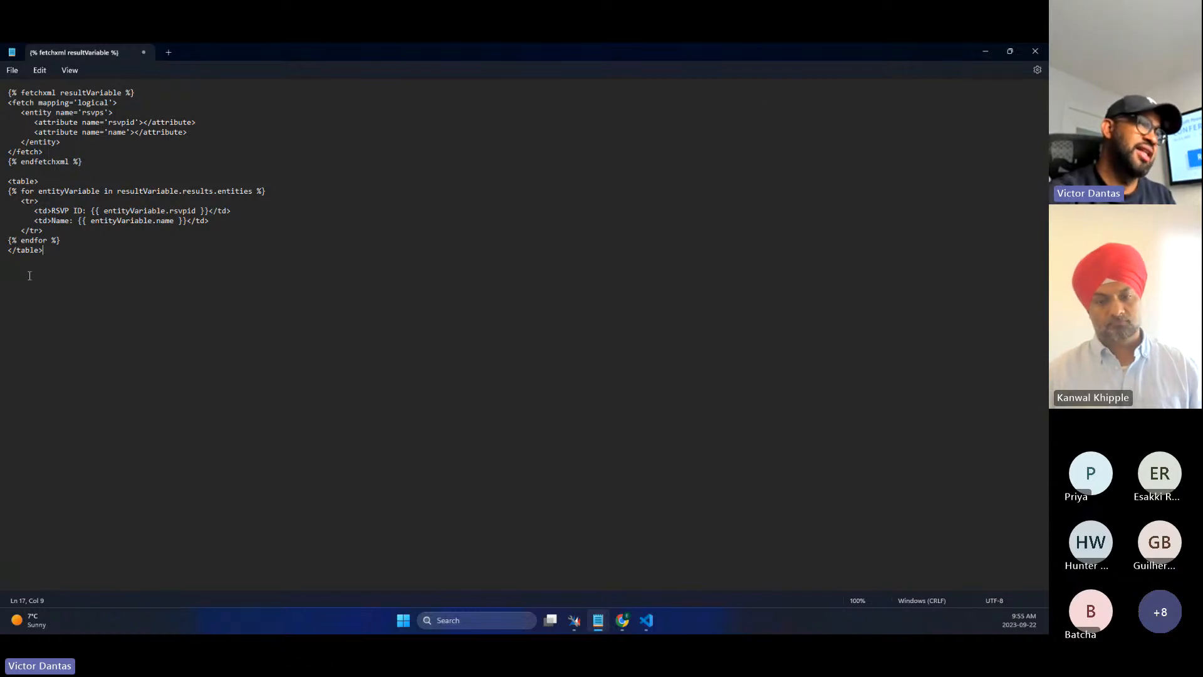
drag(45, 250, 7, 92)
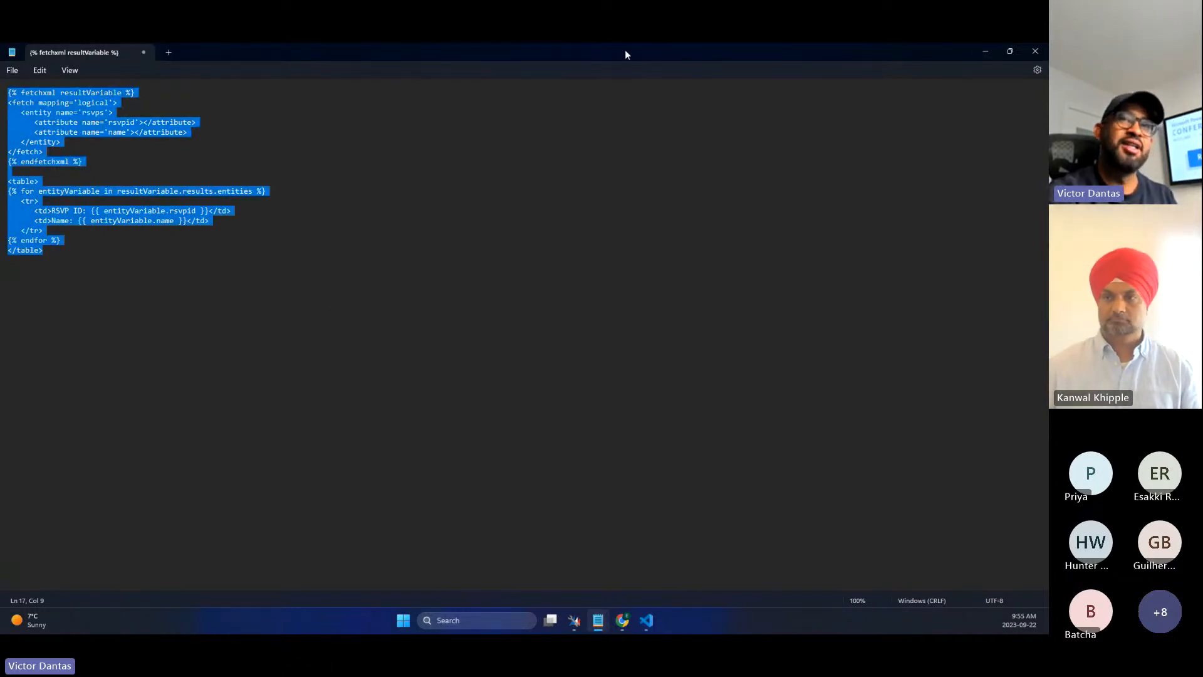
click(988, 53)
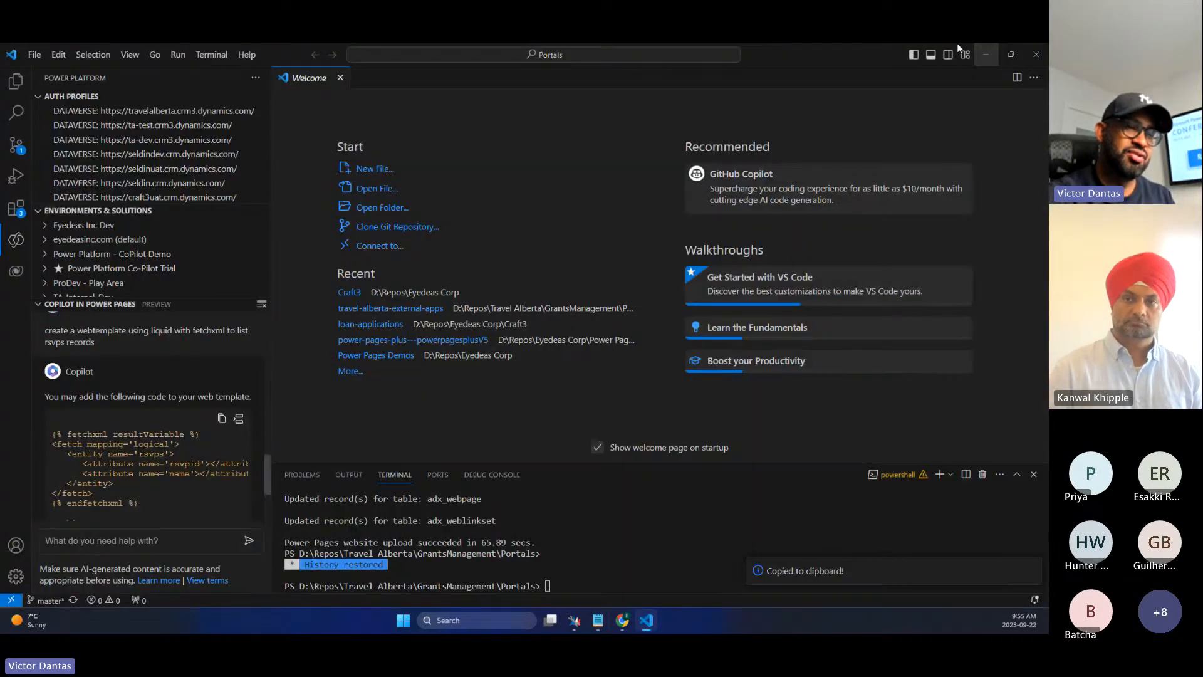
- Bring up the Power Pages design studio tab and cancel the VS Code for the Web editing notice
click(622, 620)
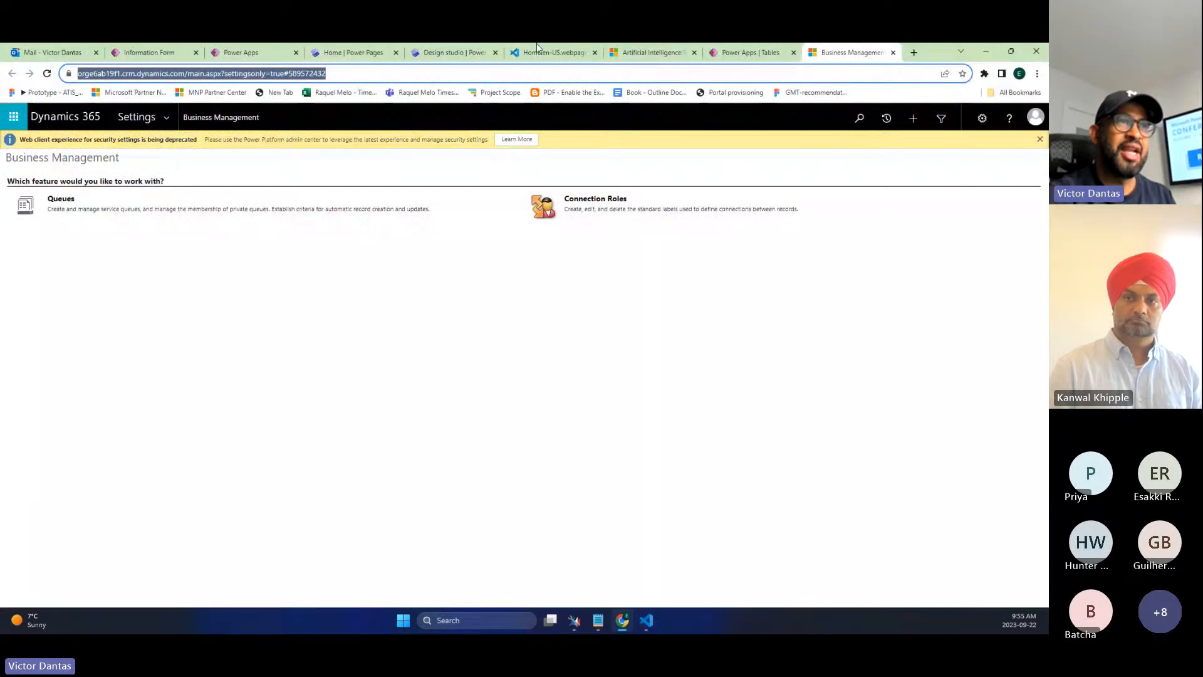
click(467, 53)
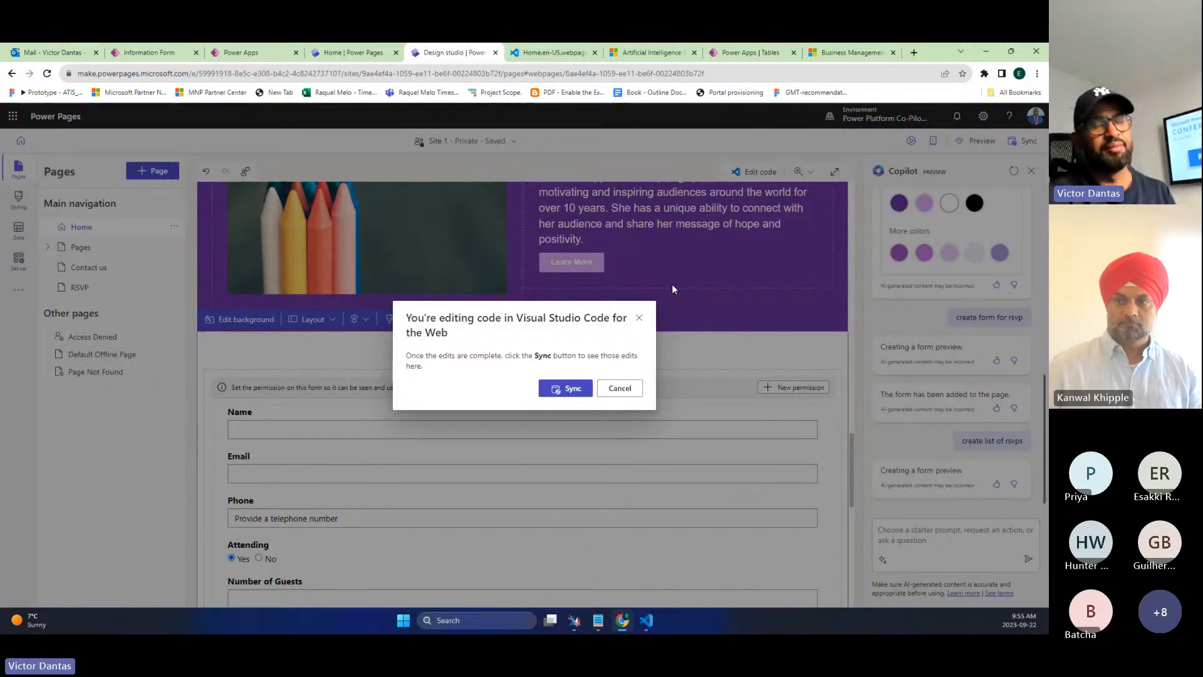
mouse_move(642, 626)
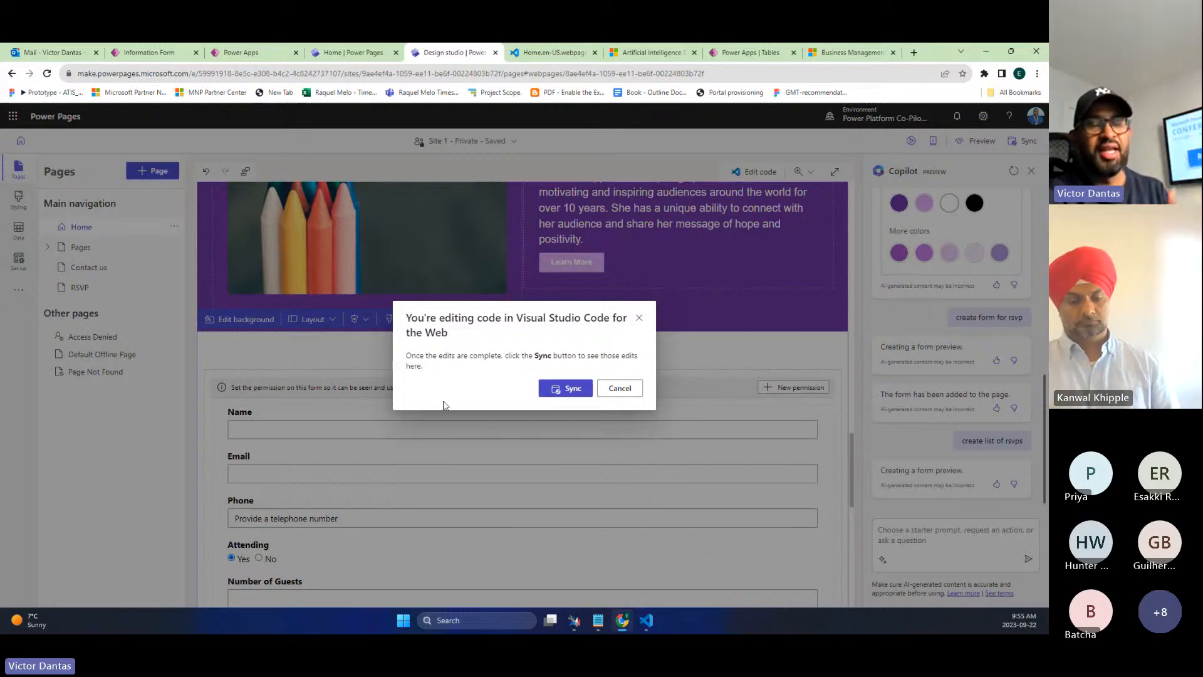
click(639, 320)
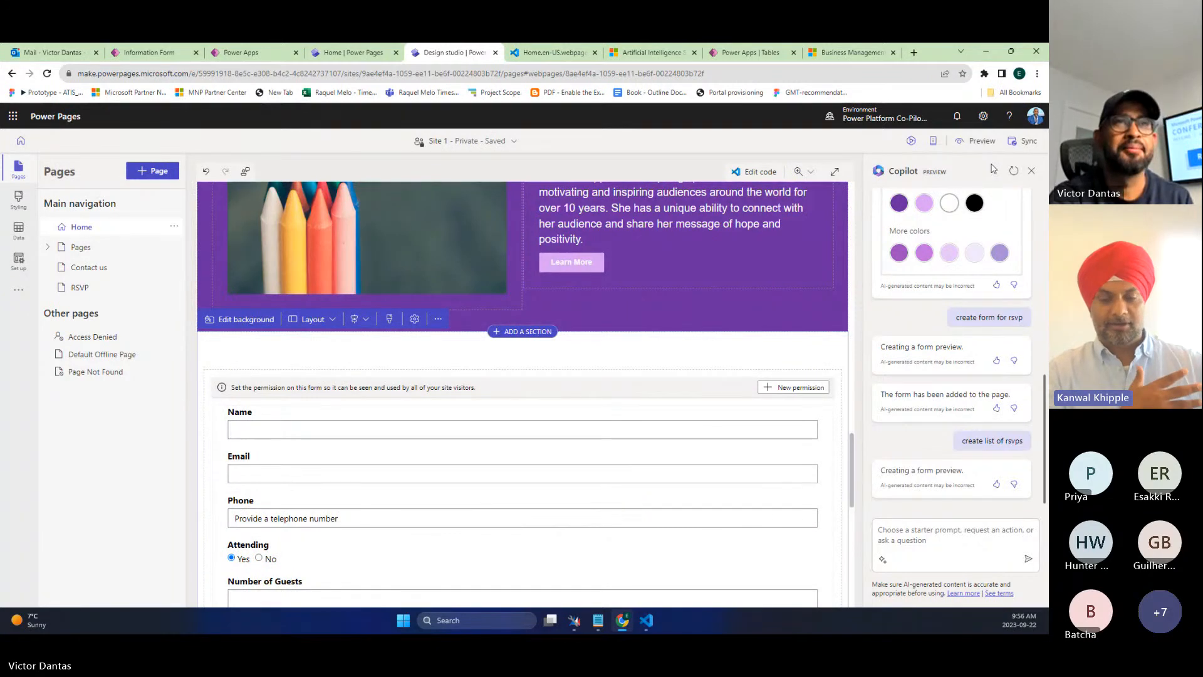
- Go to the admin center and open Product > Features settings for Power Platform Co-Pilot Trial
click(651, 52)
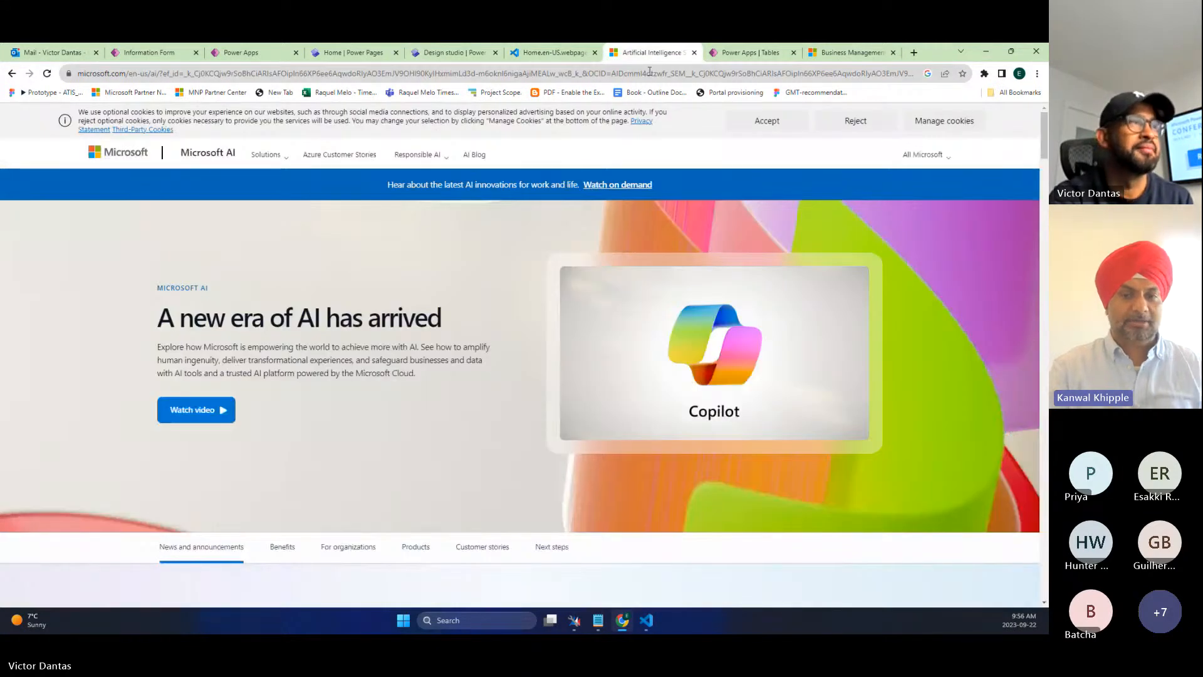
click(649, 73)
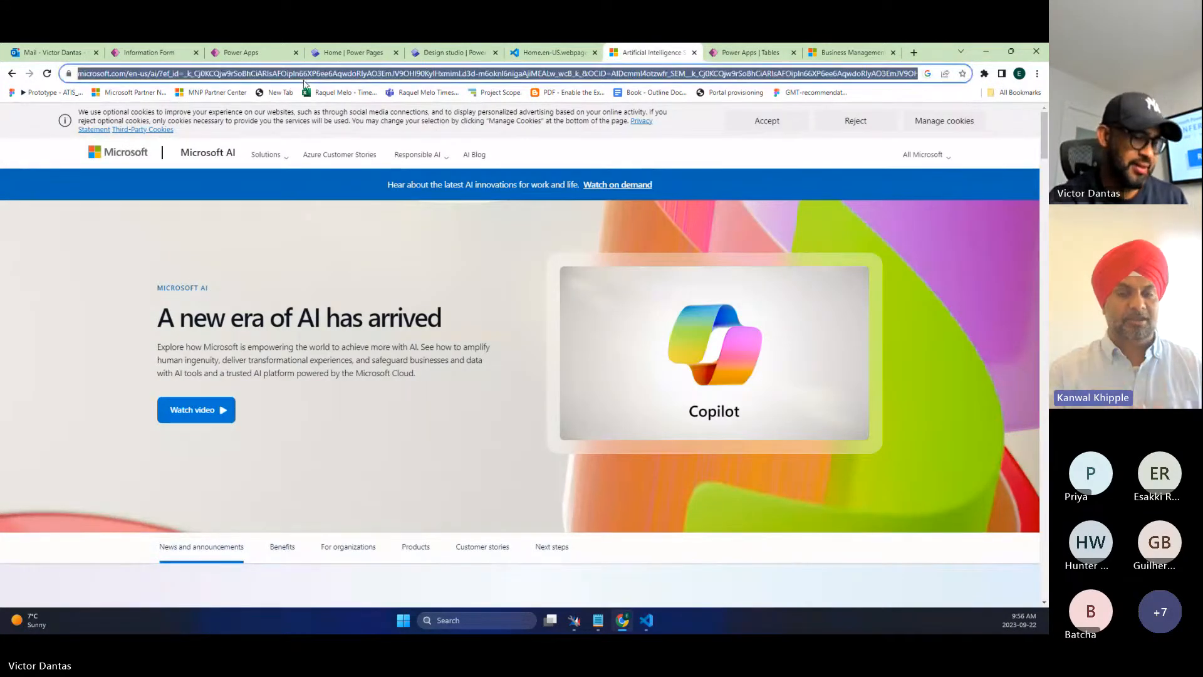
text(admin)
key(Return)
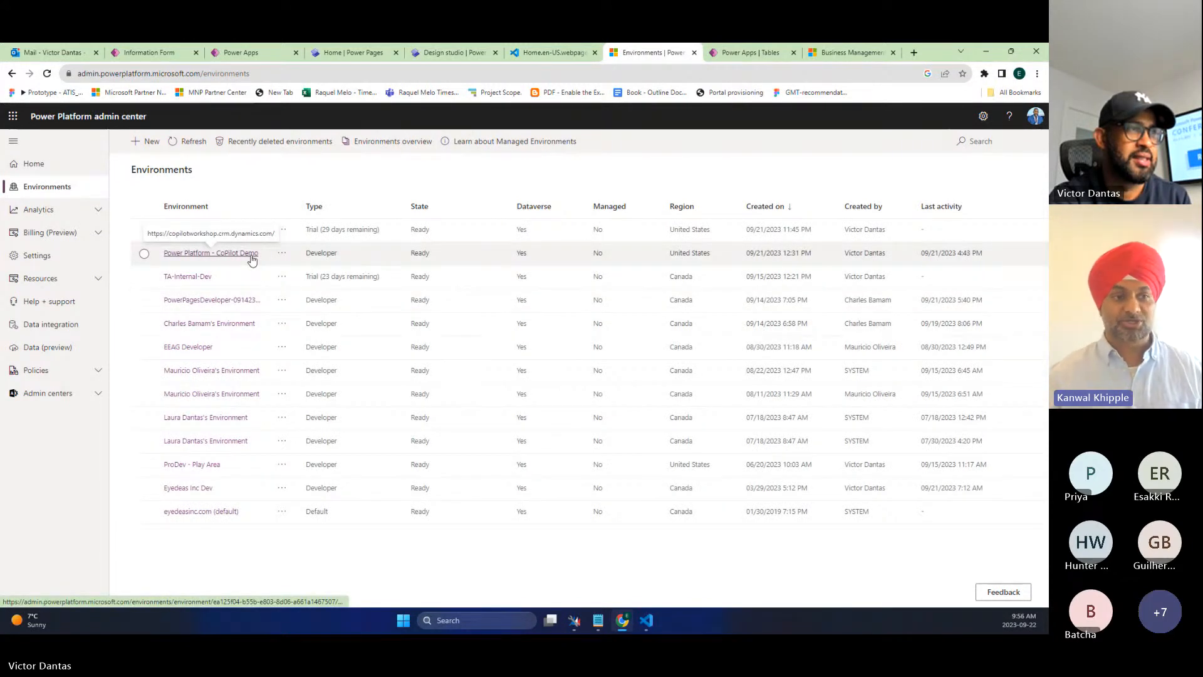
click(244, 231)
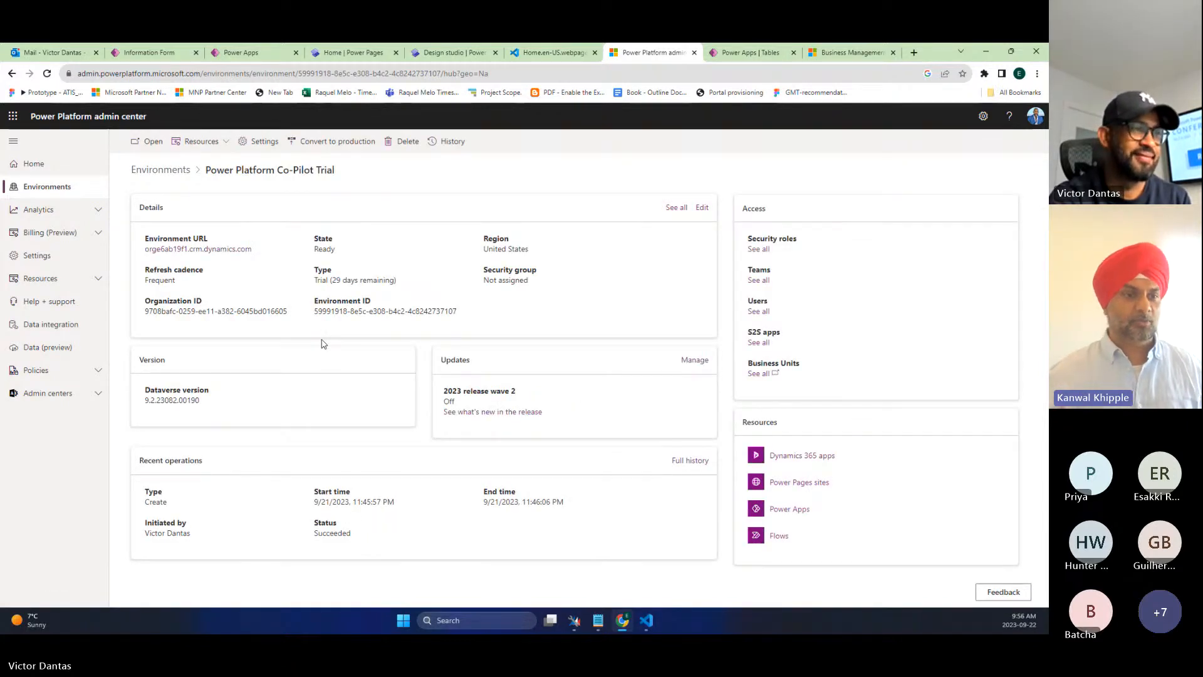
click(260, 141)
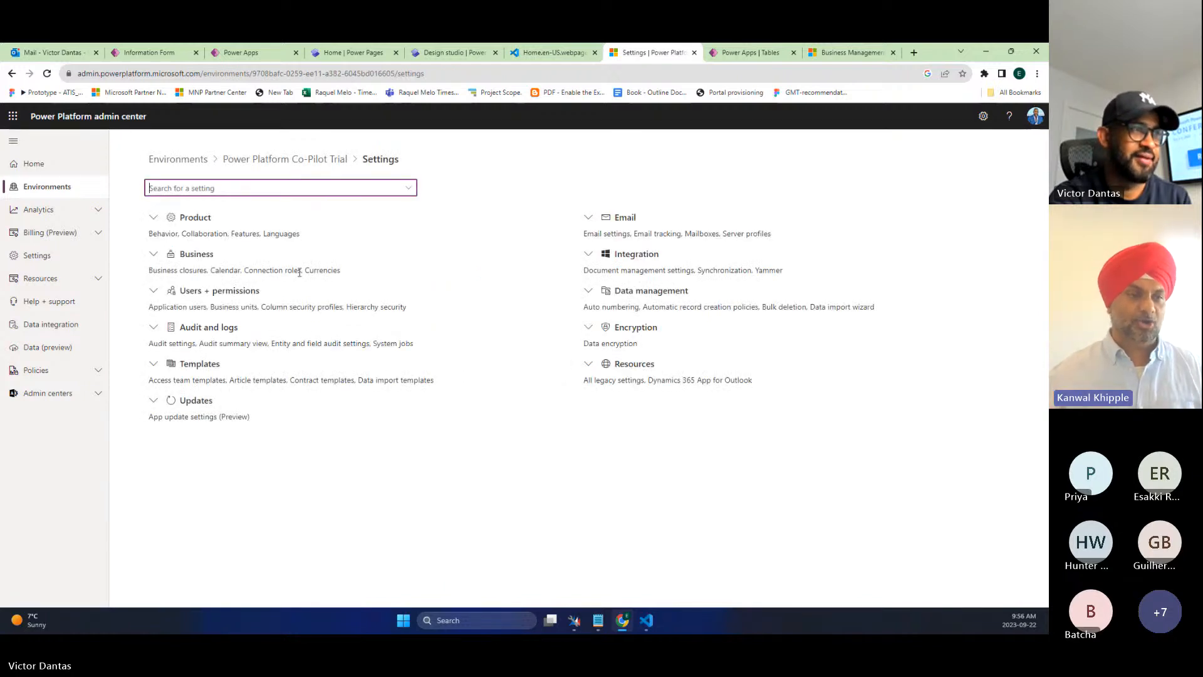
click(196, 220)
click(161, 270)
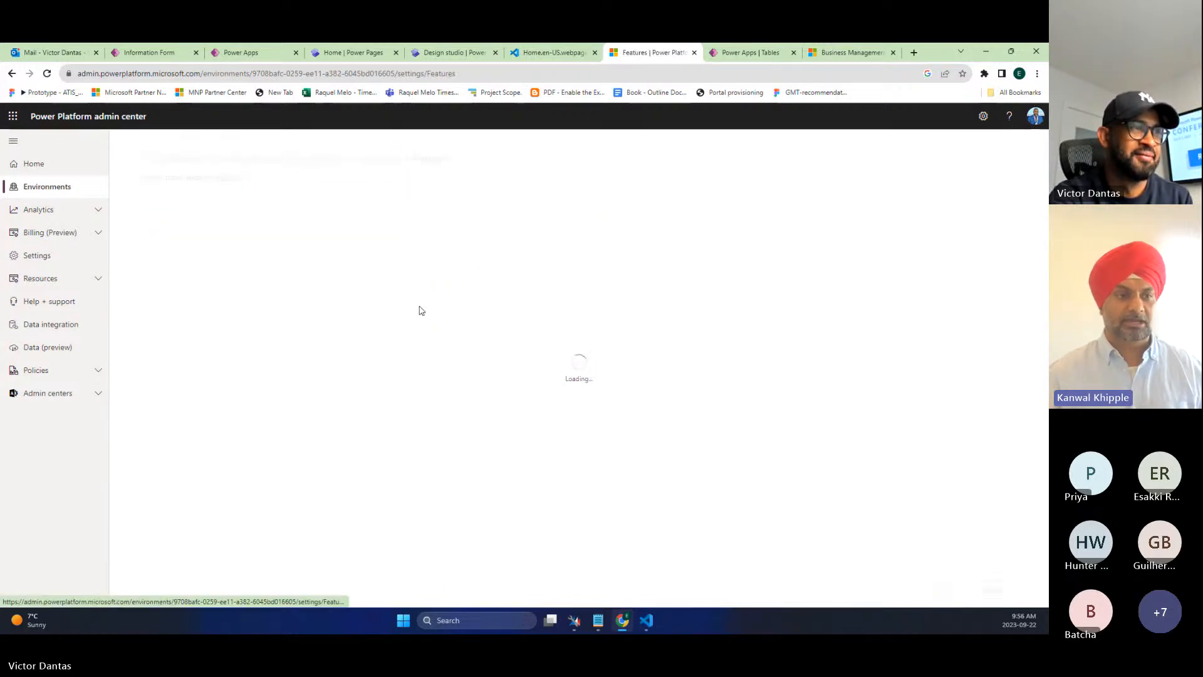